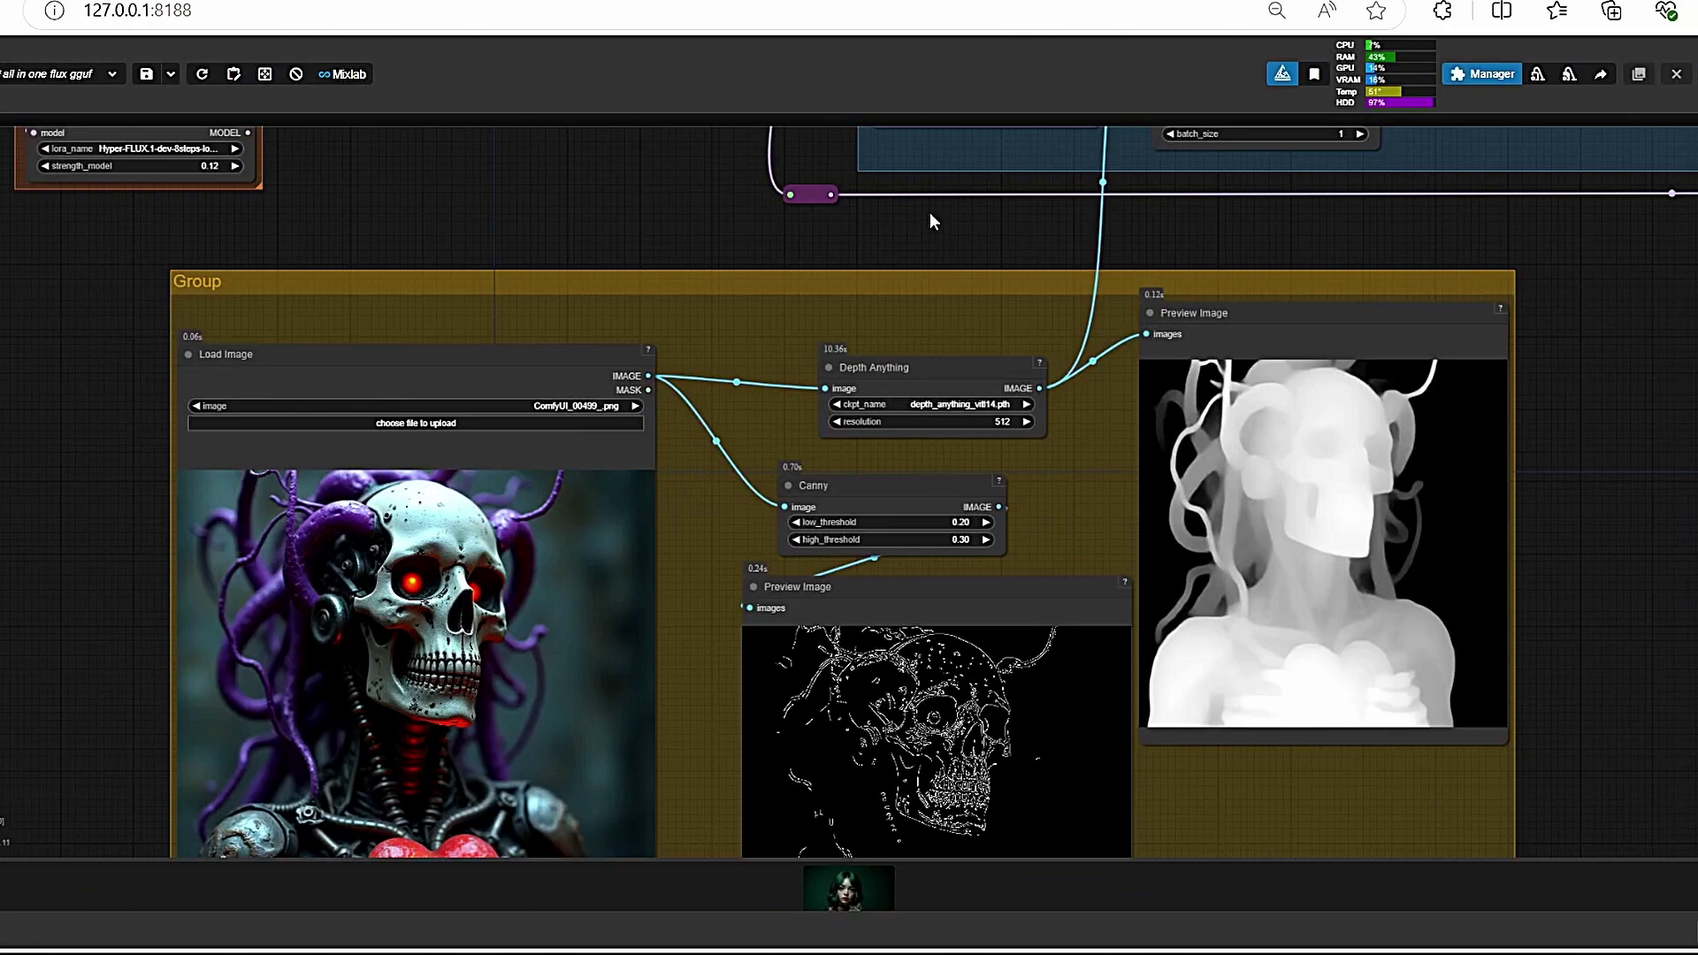
Look over the workflow's image preprocessing, ControlNet, tile upscaling and Flux model groups
scroll(972, 247, down, 1)
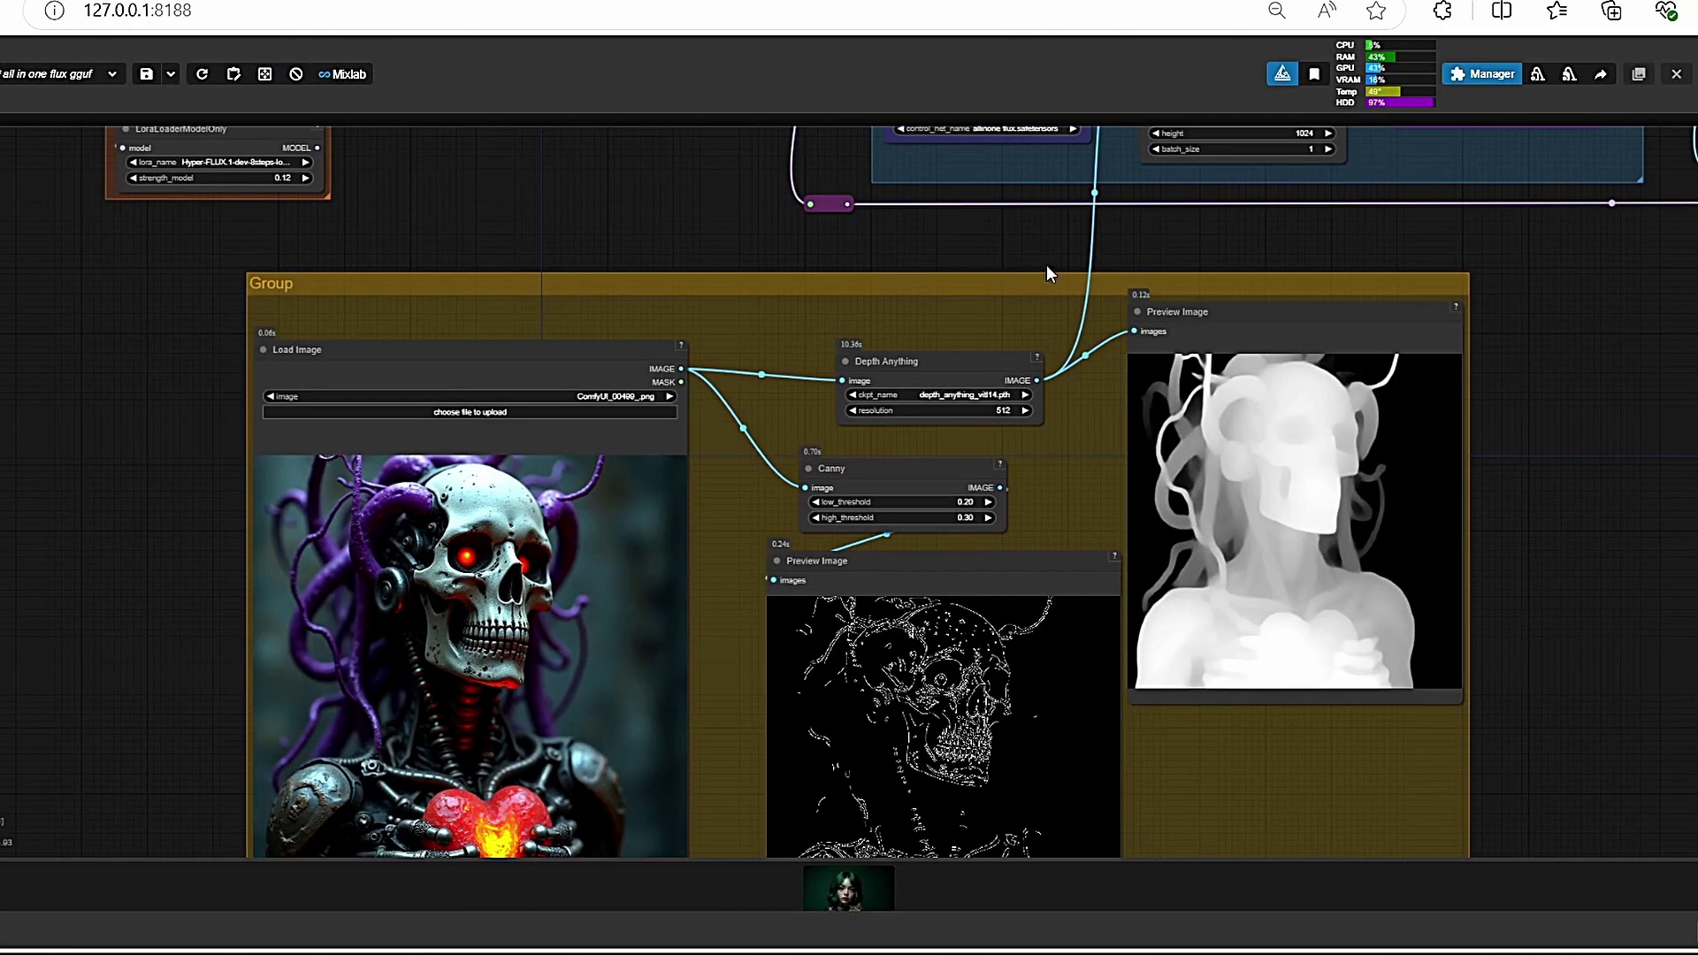
drag(1046, 266, 916, 226)
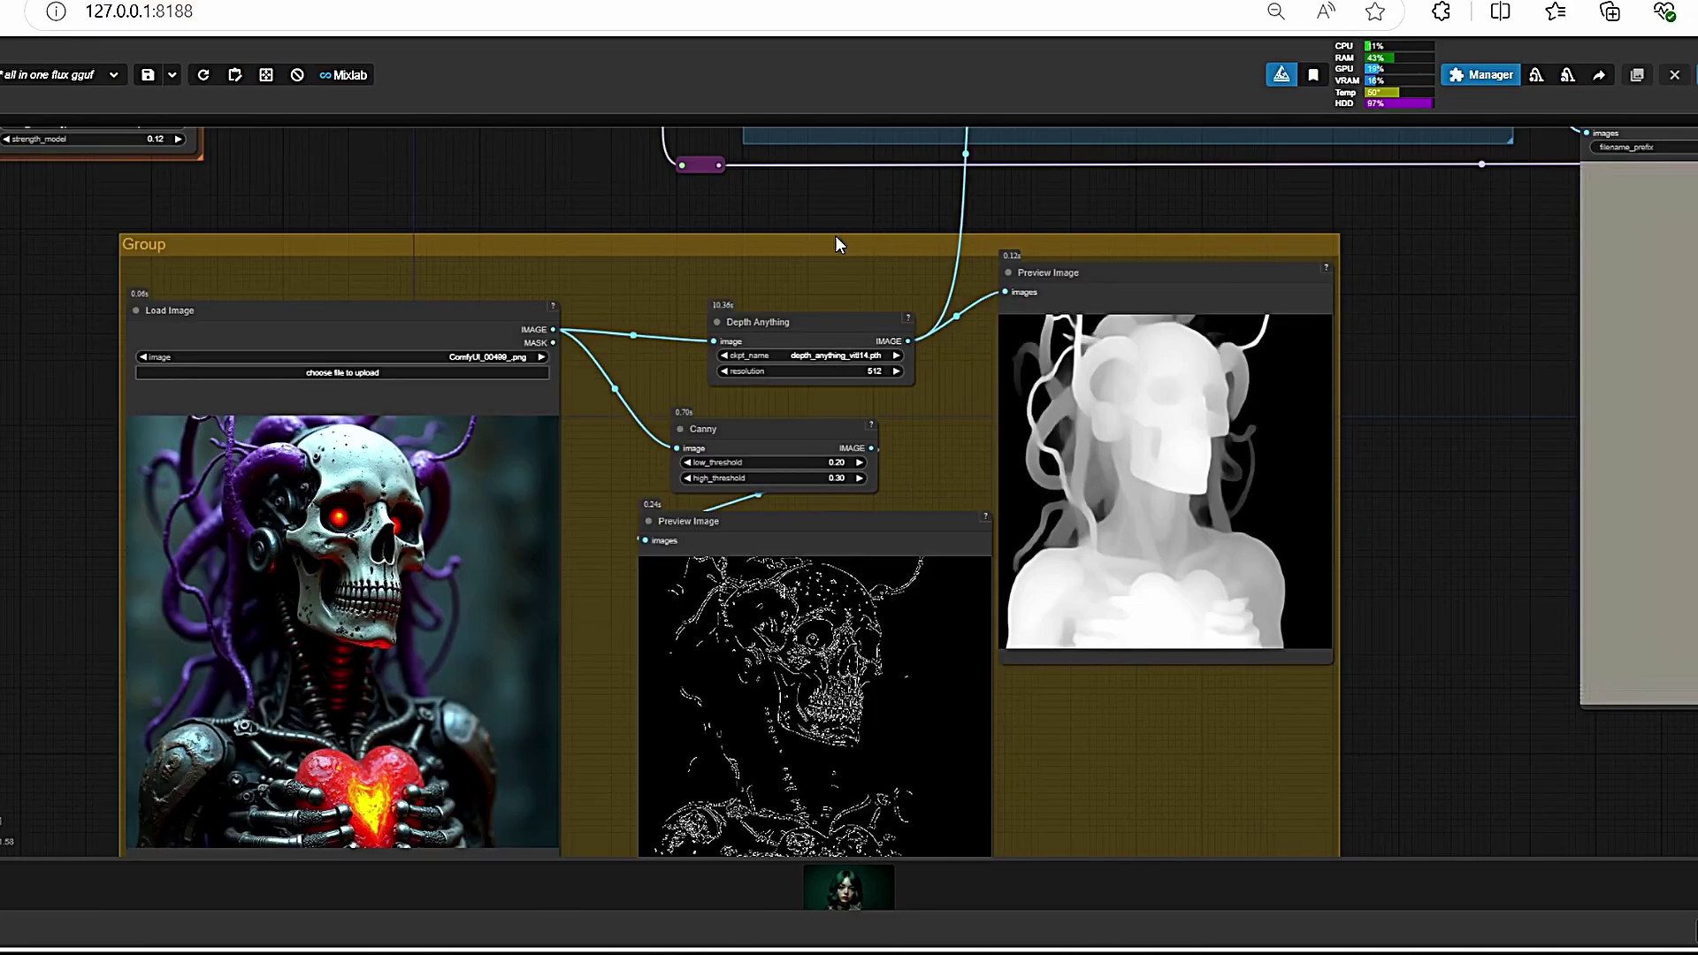
drag(836, 237, 716, 347)
scroll(713, 389, down, 3)
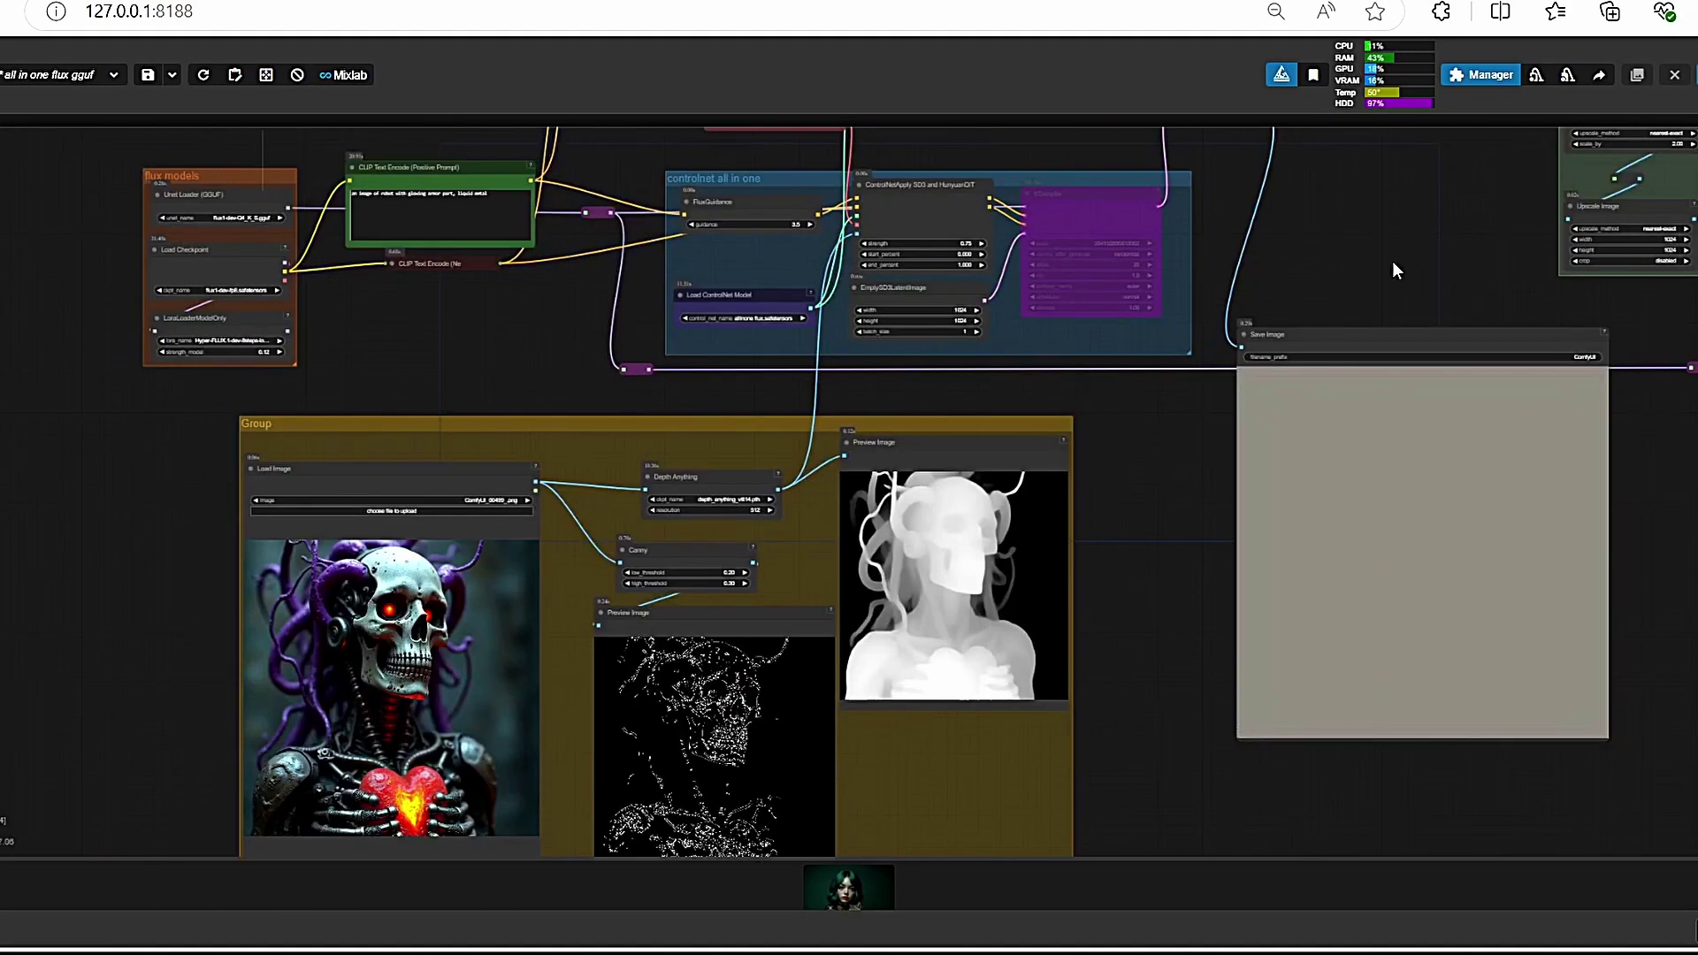
drag(1395, 265, 507, 497)
scroll(729, 511, up, 1)
scroll(884, 531, up, 1)
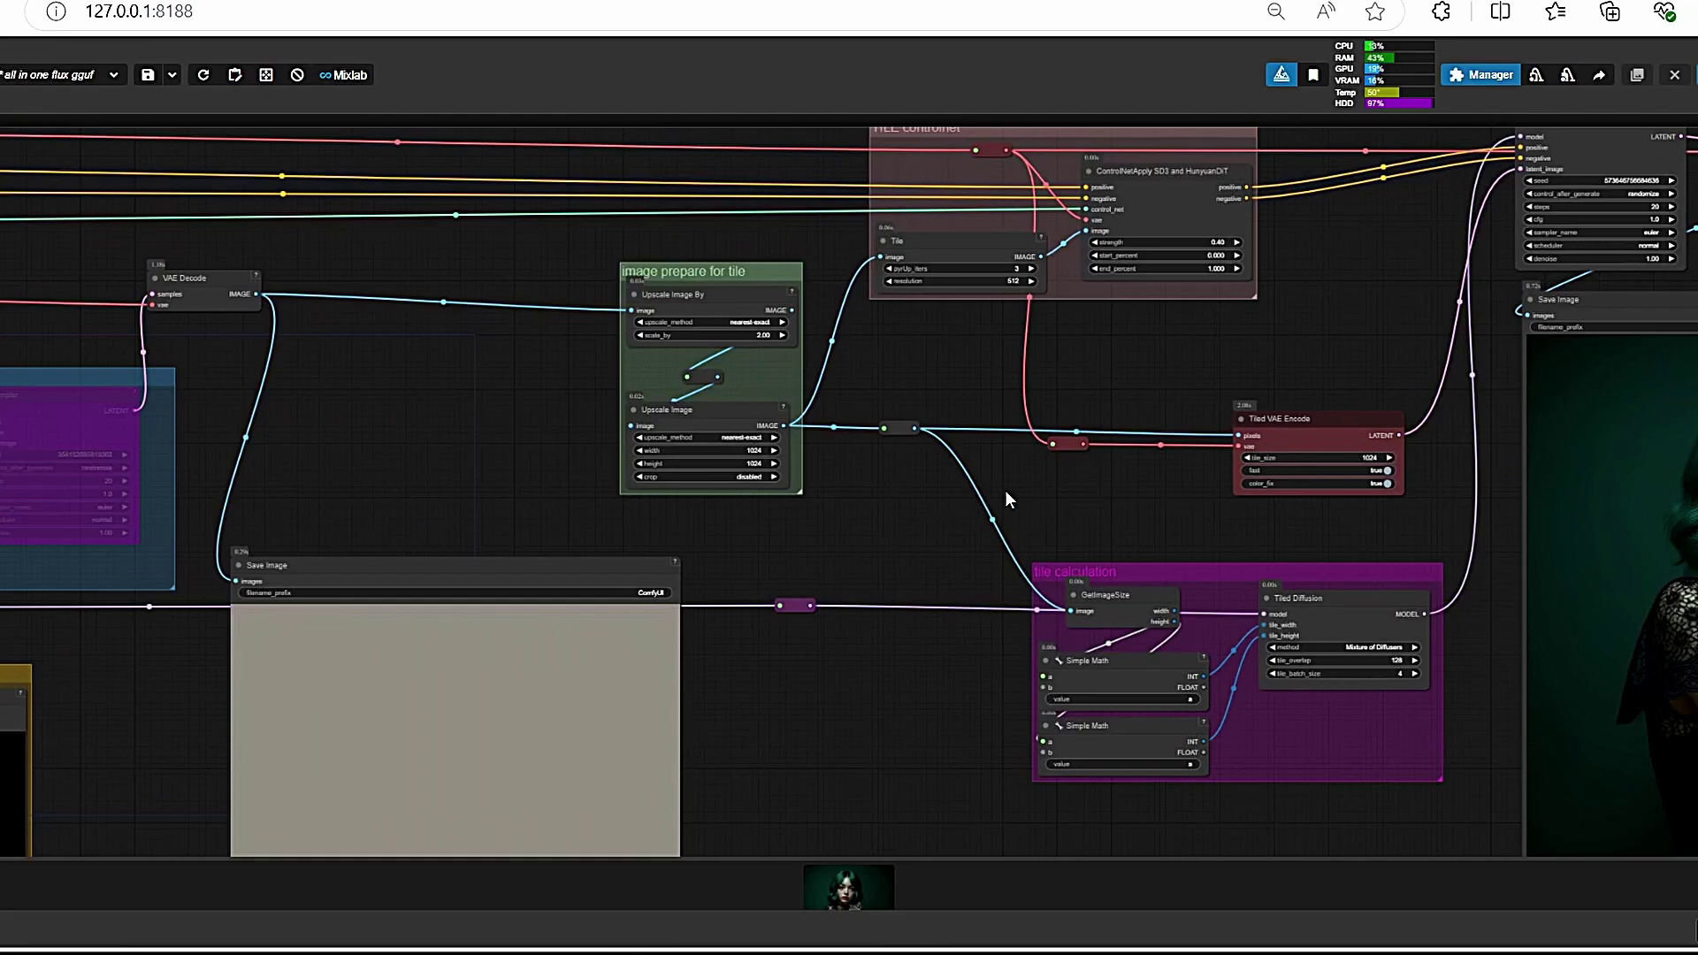
scroll(1005, 490, up, 5)
scroll(1006, 491, down, 1)
scroll(1274, 314, down, 1)
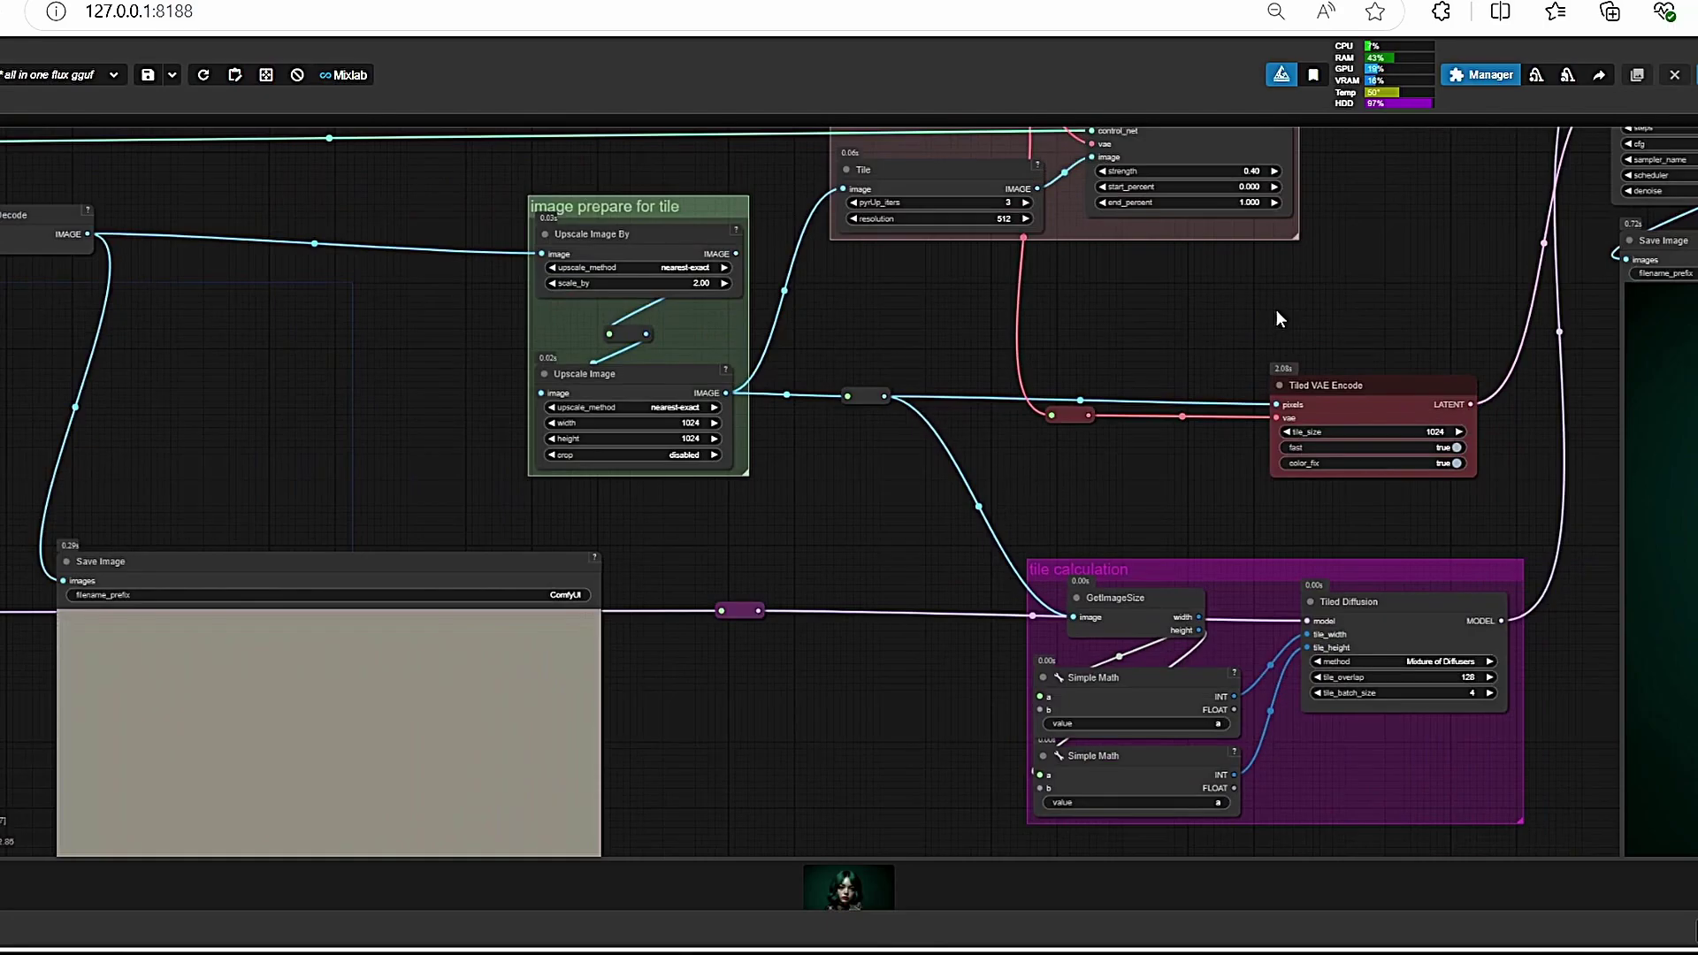
drag(1276, 309, 1155, 326)
scroll(262, 549, down, 1)
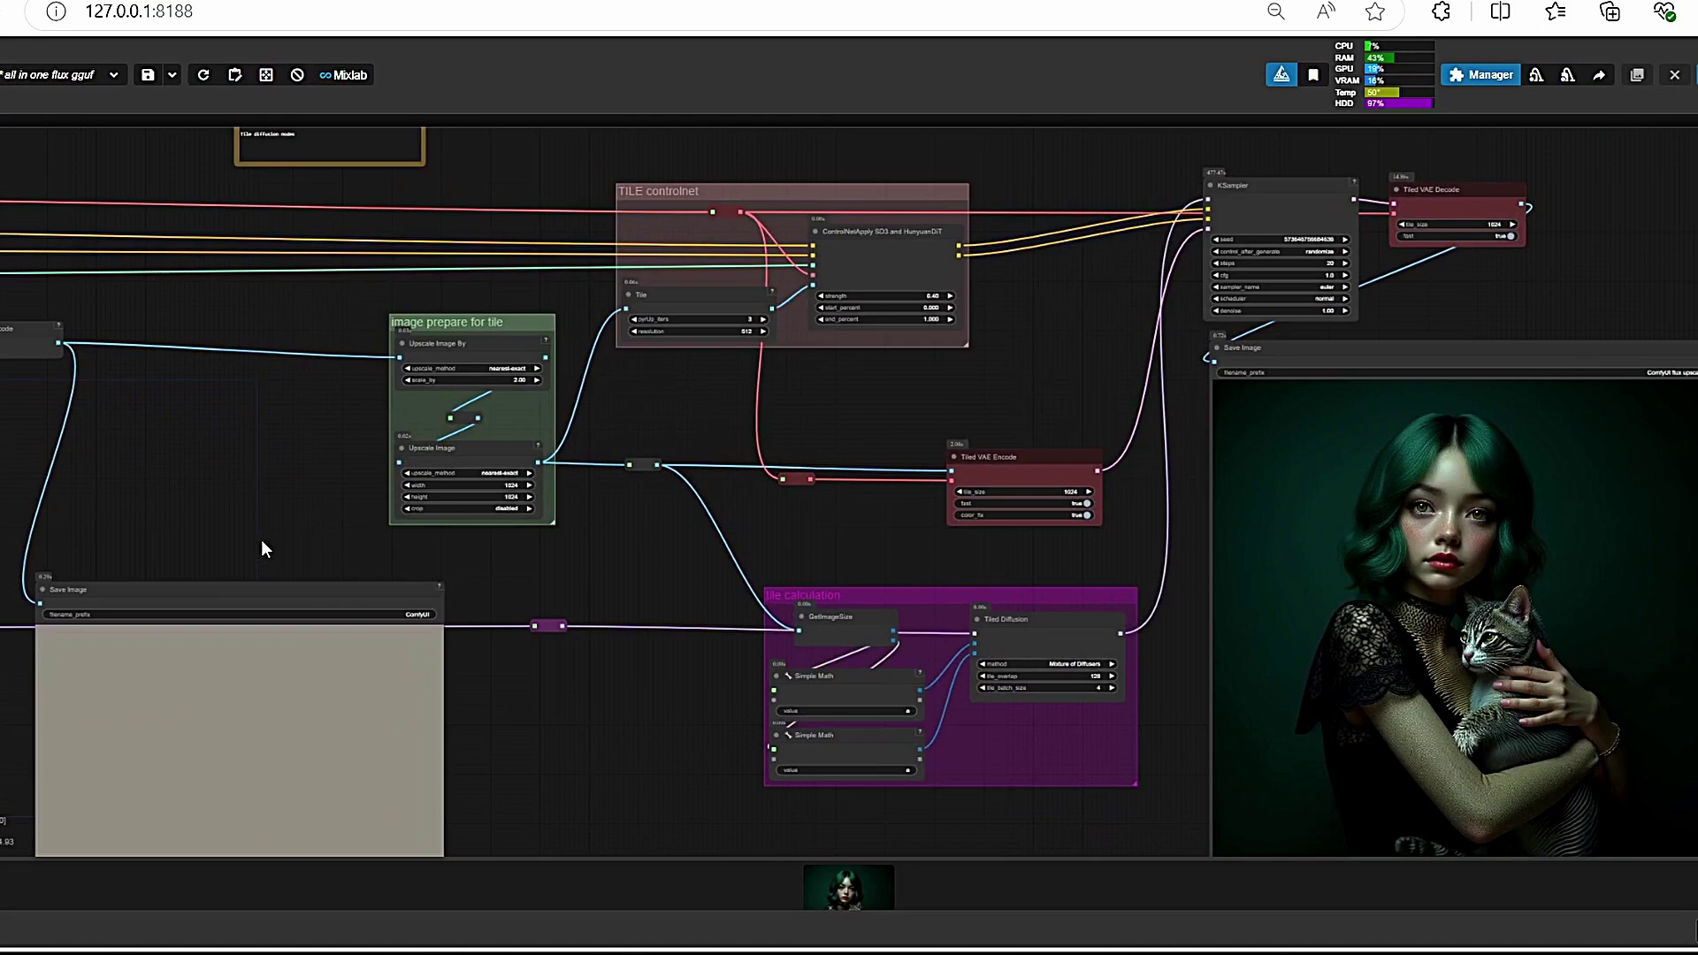
drag(262, 550, 1159, 467)
scroll(289, 582, up, 3)
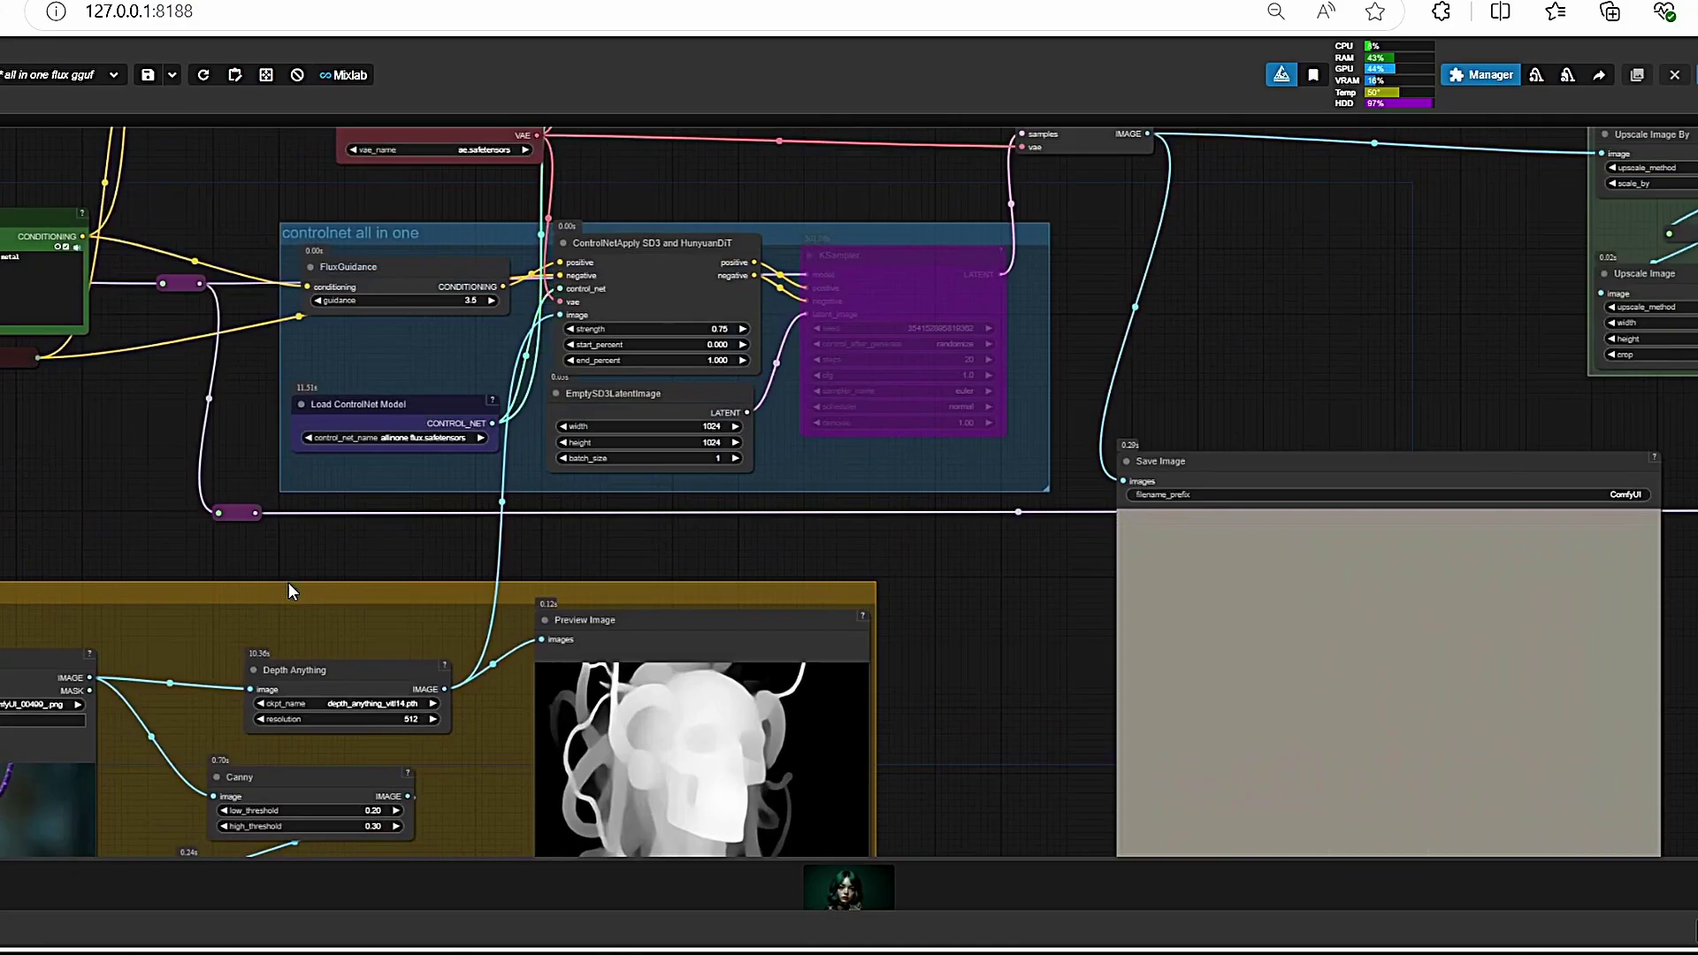
drag(289, 582, 1072, 650)
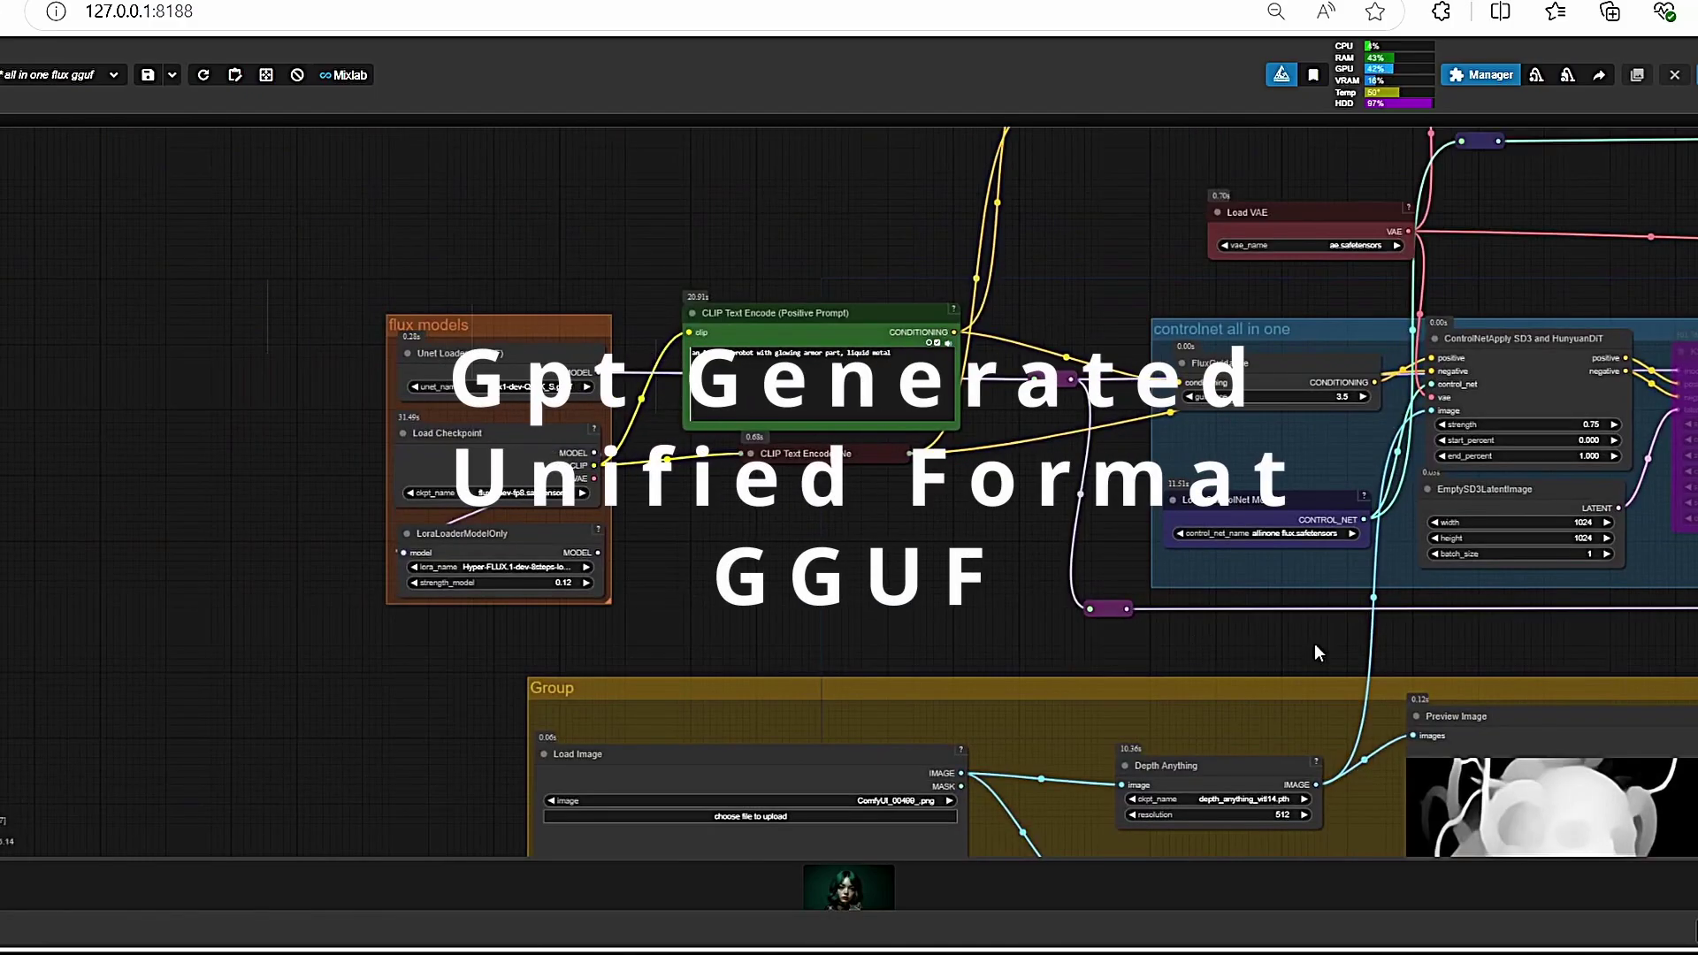
drag(1616, 654, 1159, 638)
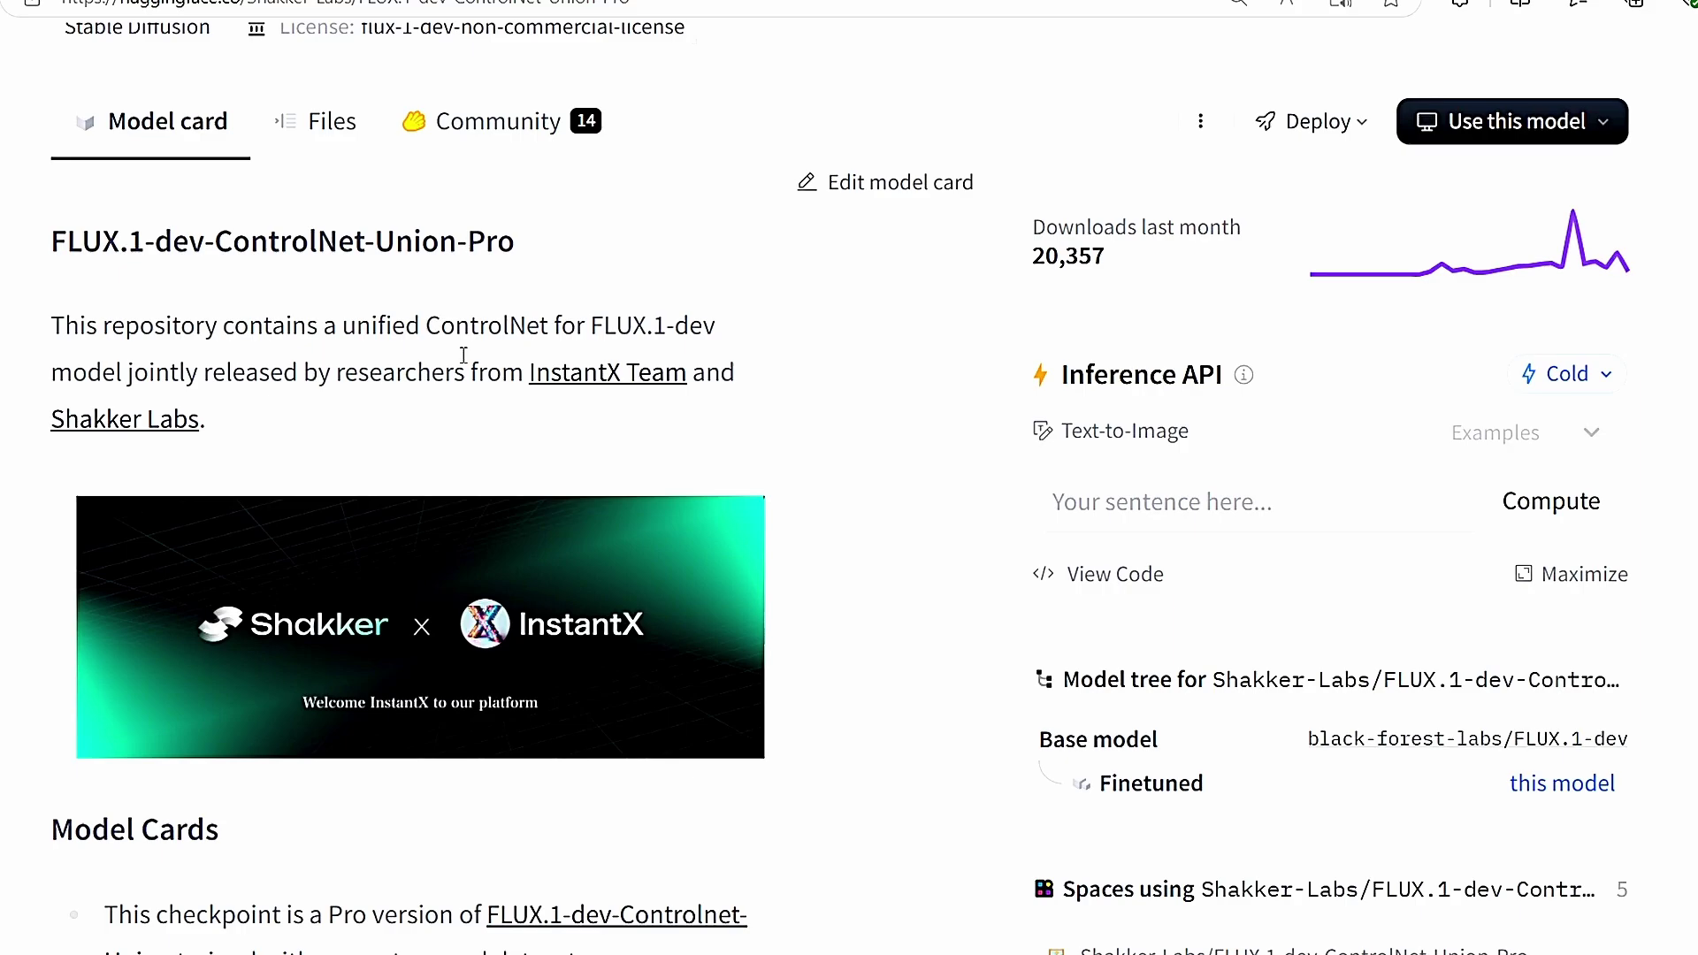
Read the FLUX.1-dev-ControlNet-Union-Pro model card on Hugging Face down through its showcase images
scroll(464, 355, down, 2)
scroll(463, 359, down, 8)
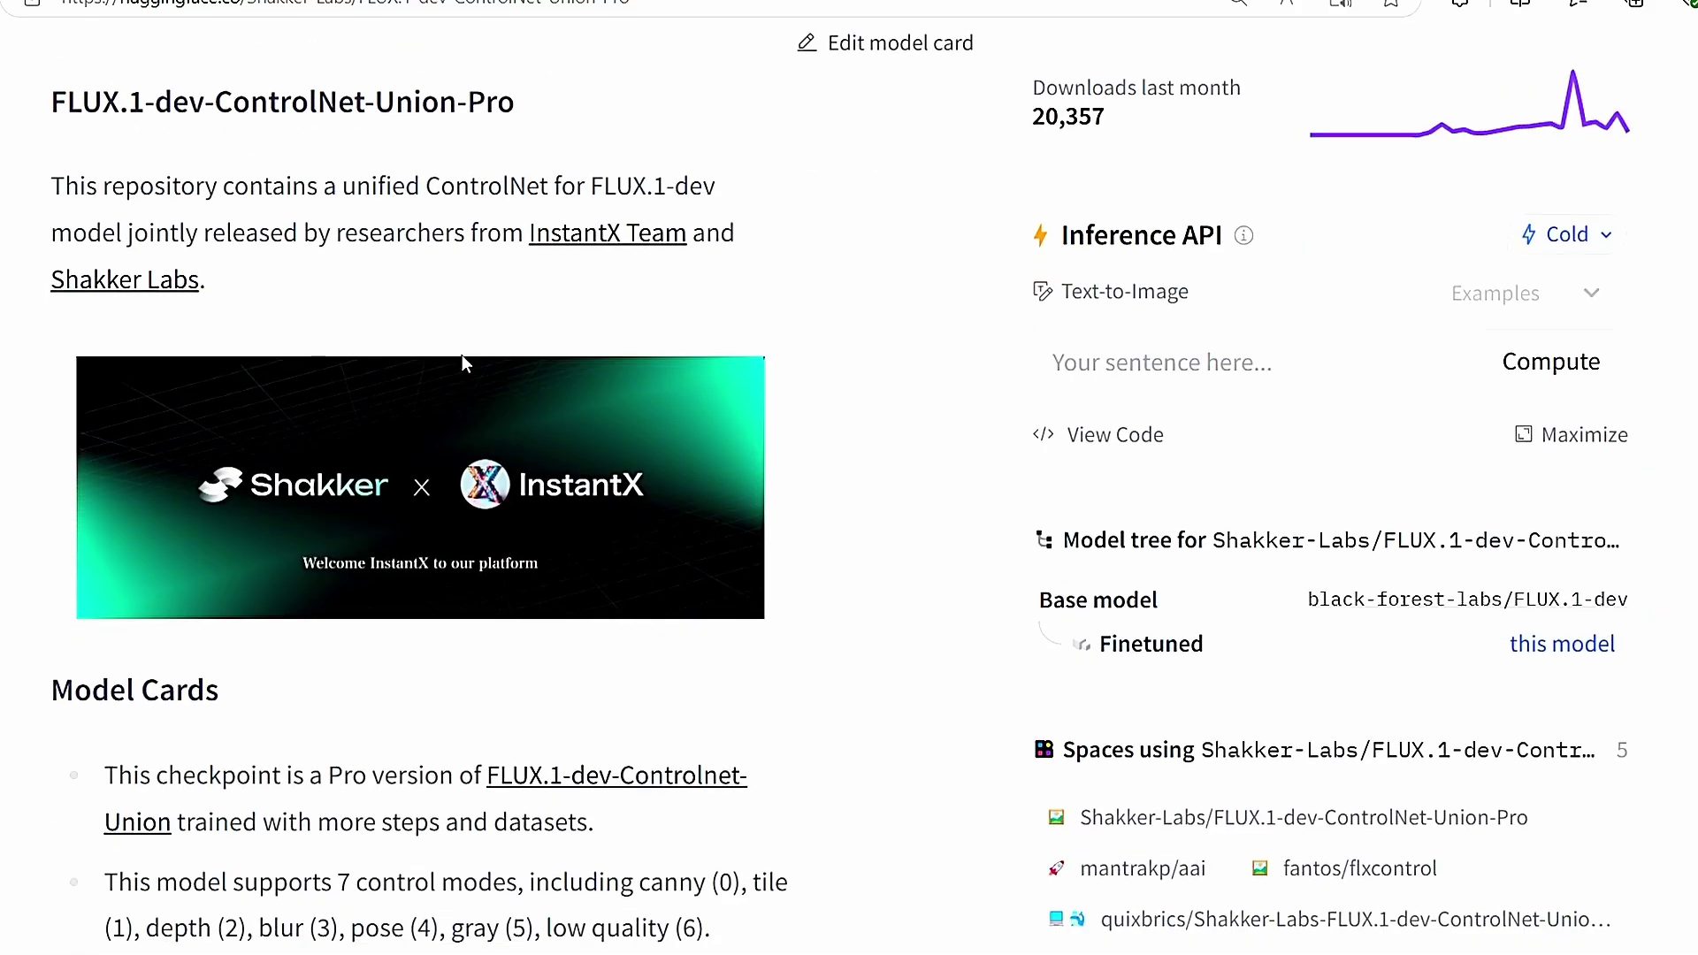
scroll(463, 355, down, 3)
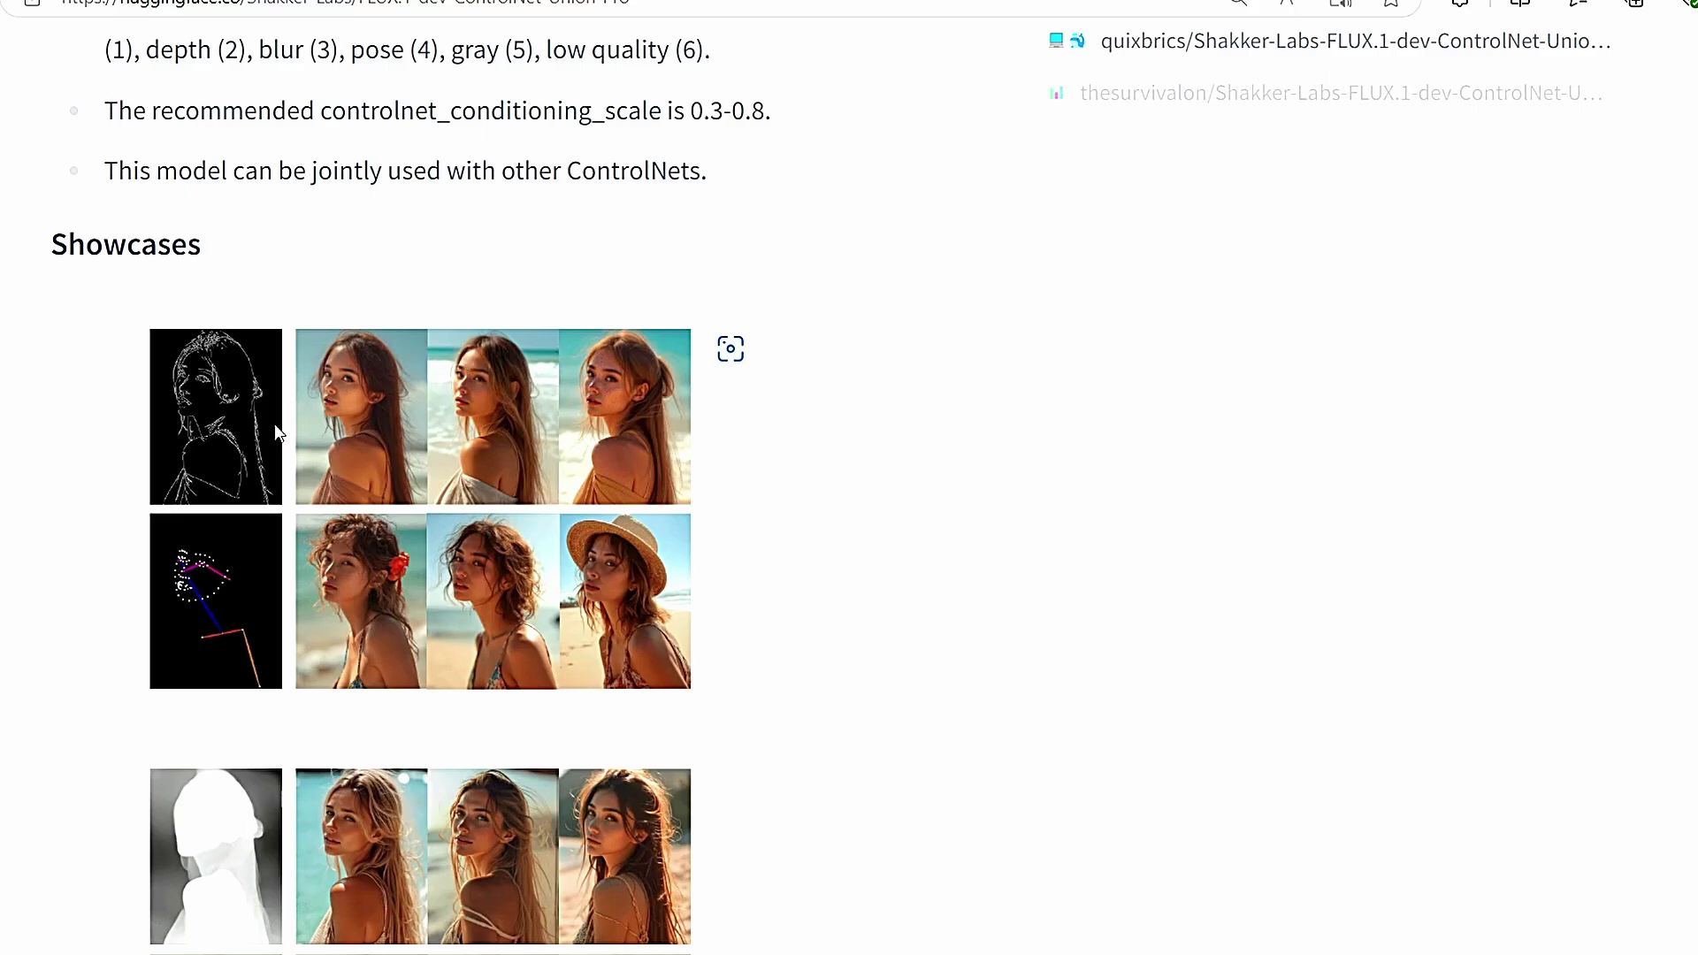
scroll(382, 292, down, 2)
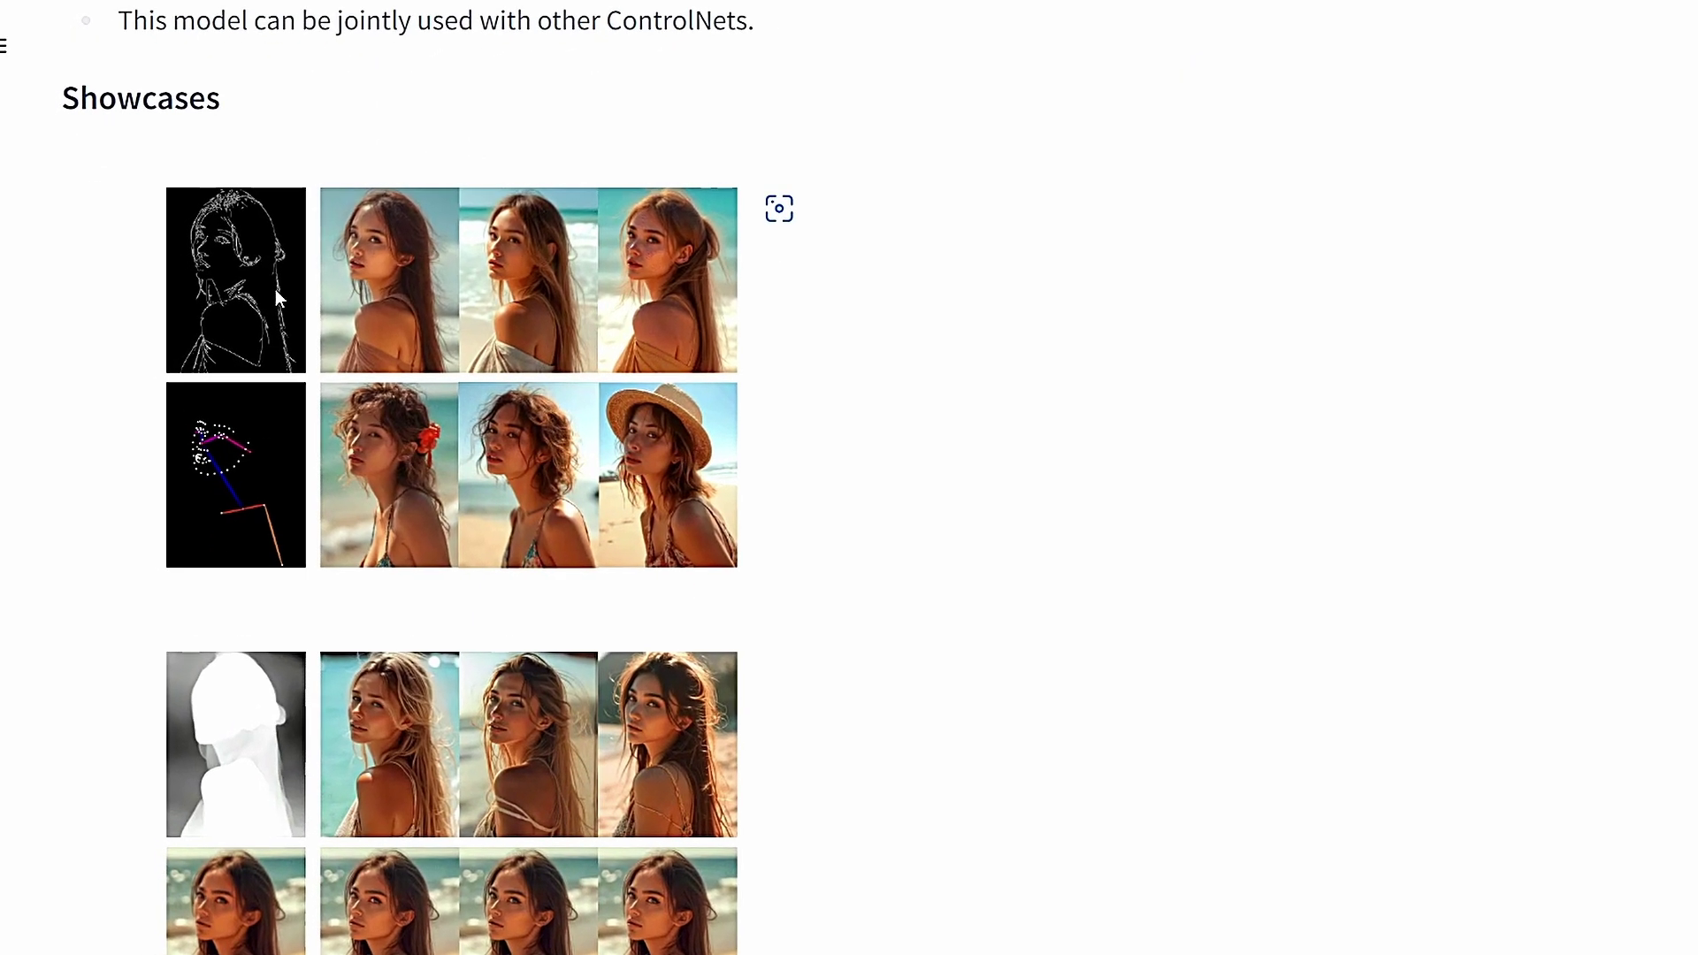
scroll(289, 283, down, 2)
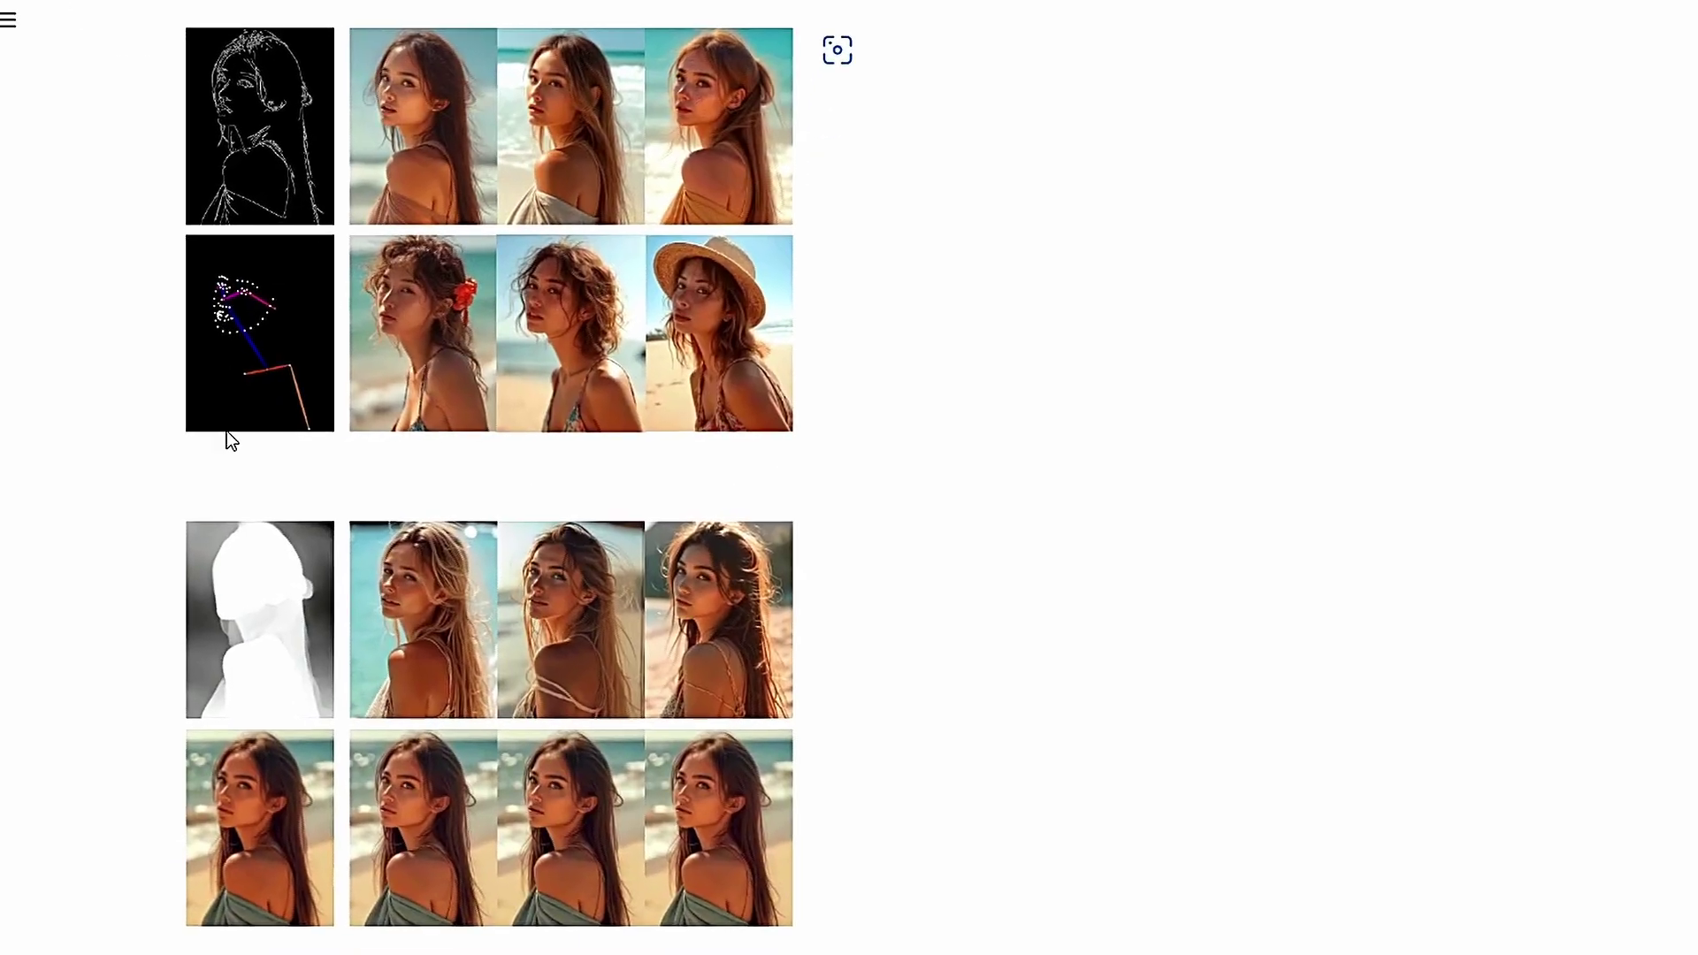
scroll(296, 510, down, 10)
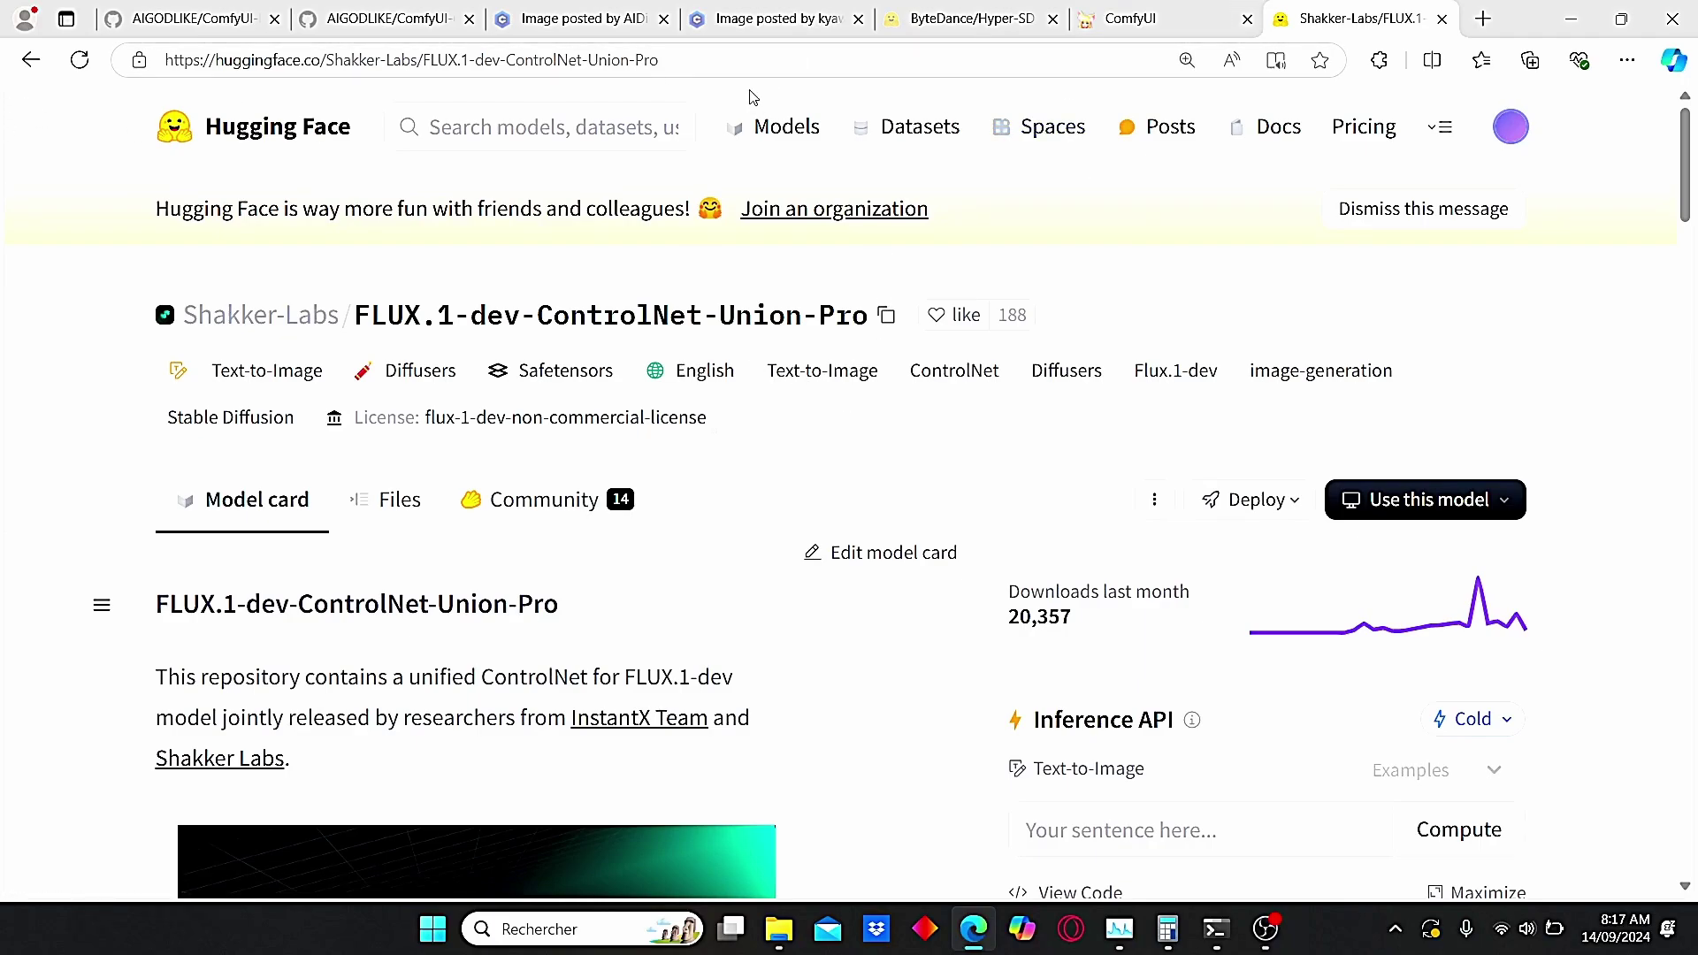
Check the links note in ComfyUI and view the file list of the FLUX.1-dev-ControlNet-Union-Pro repository on Hugging Face
click(1159, 19)
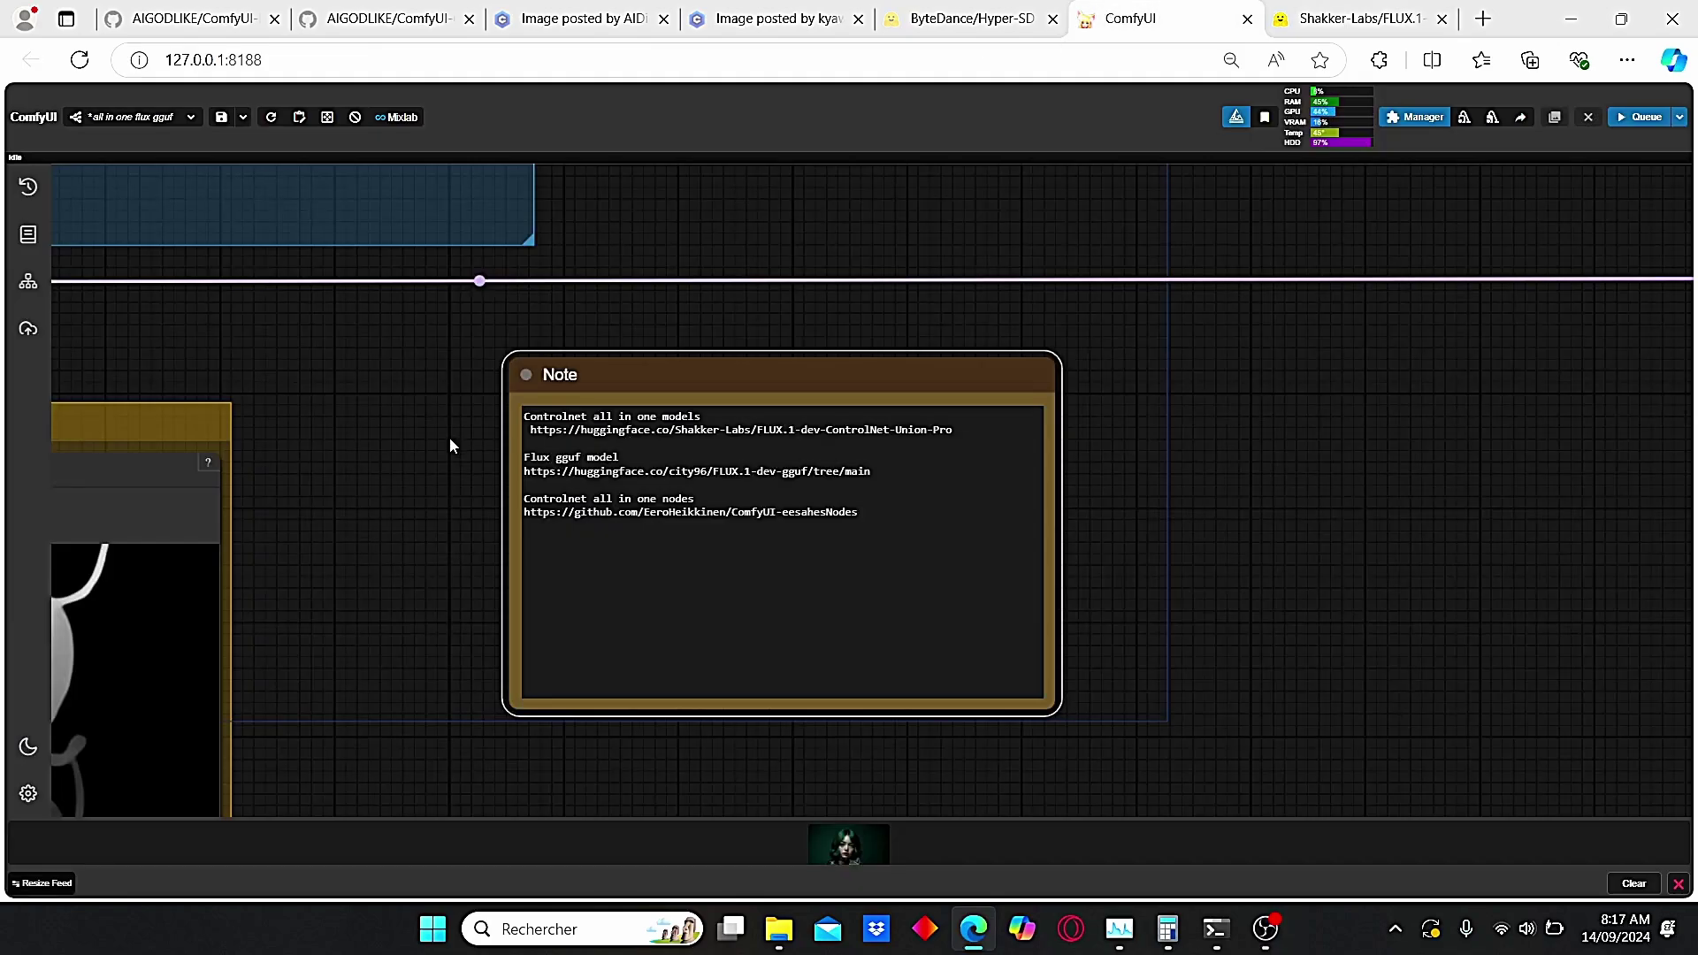
scroll(449, 437, up, 5)
click(1353, 19)
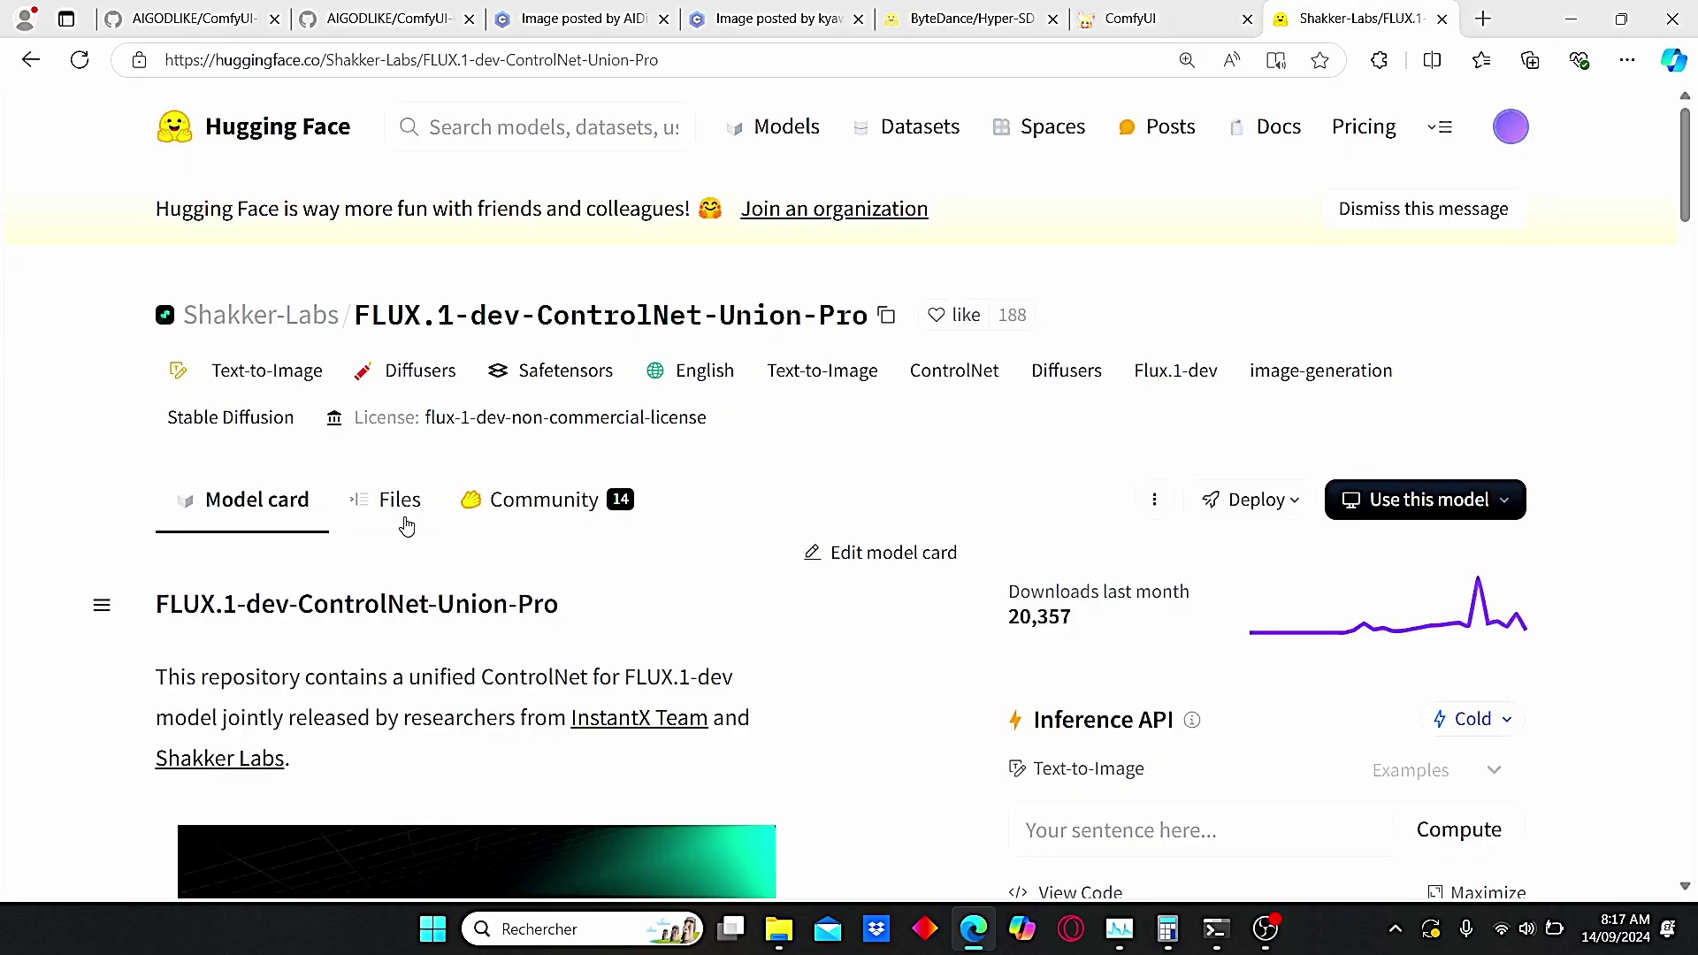
click(402, 517)
scroll(383, 530, down, 2)
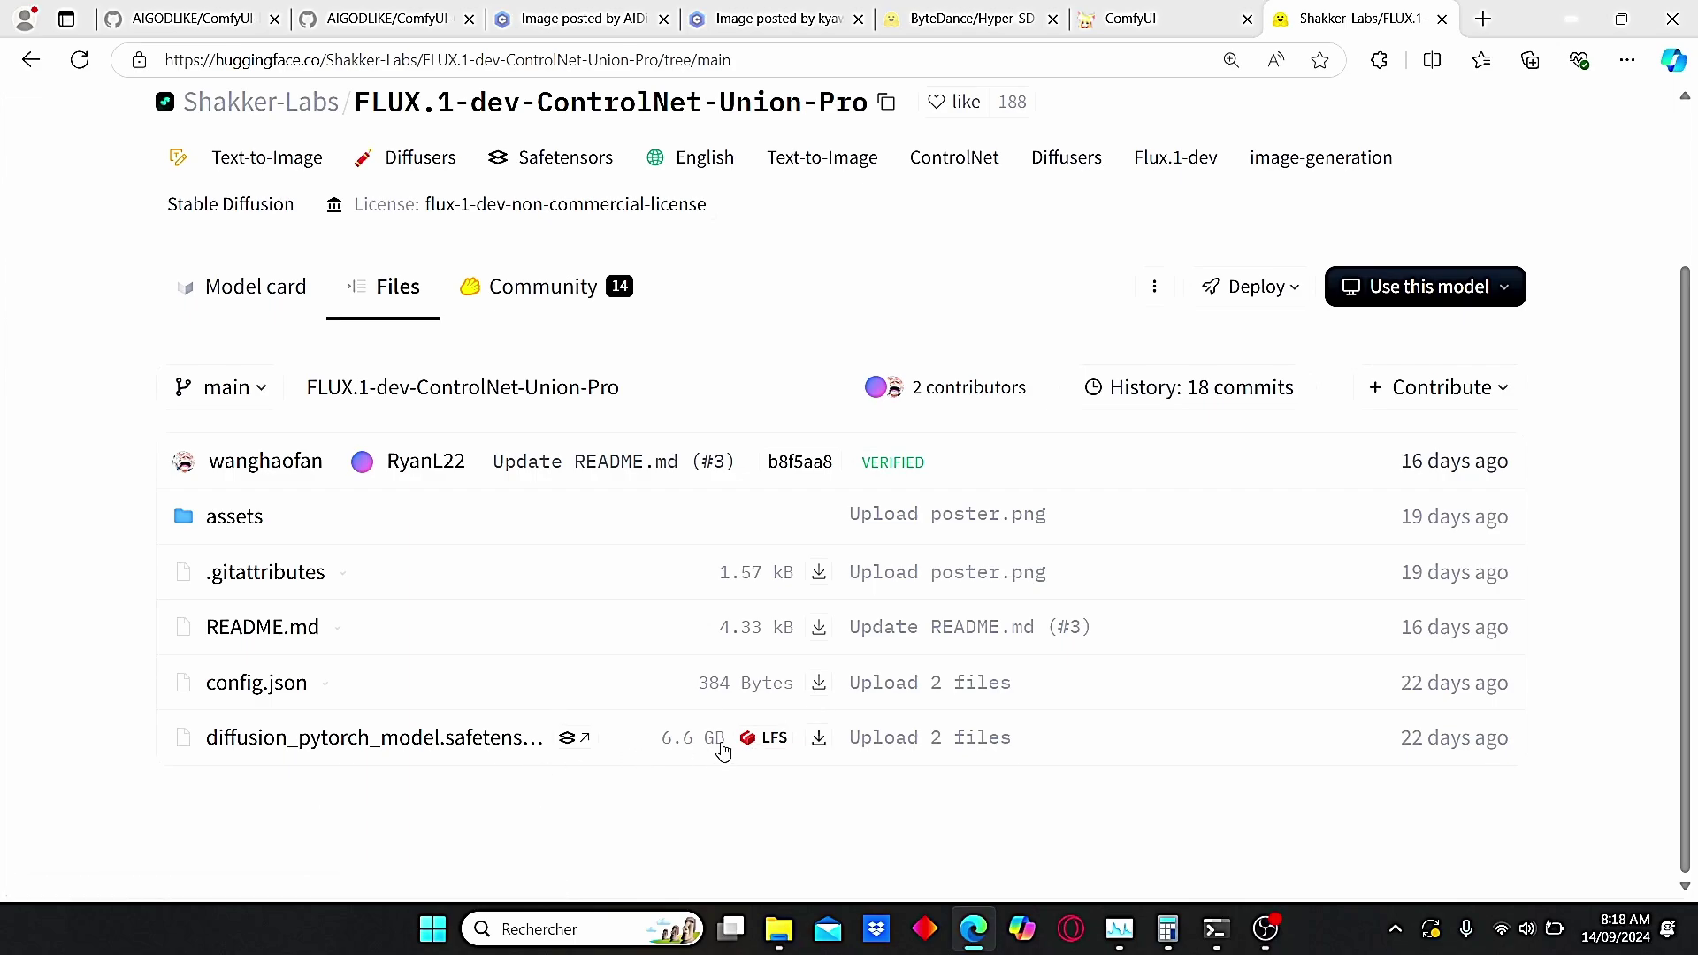
Switch to File Explorer and open the controlnet folder inside ComfyUI's models folder
click(767, 937)
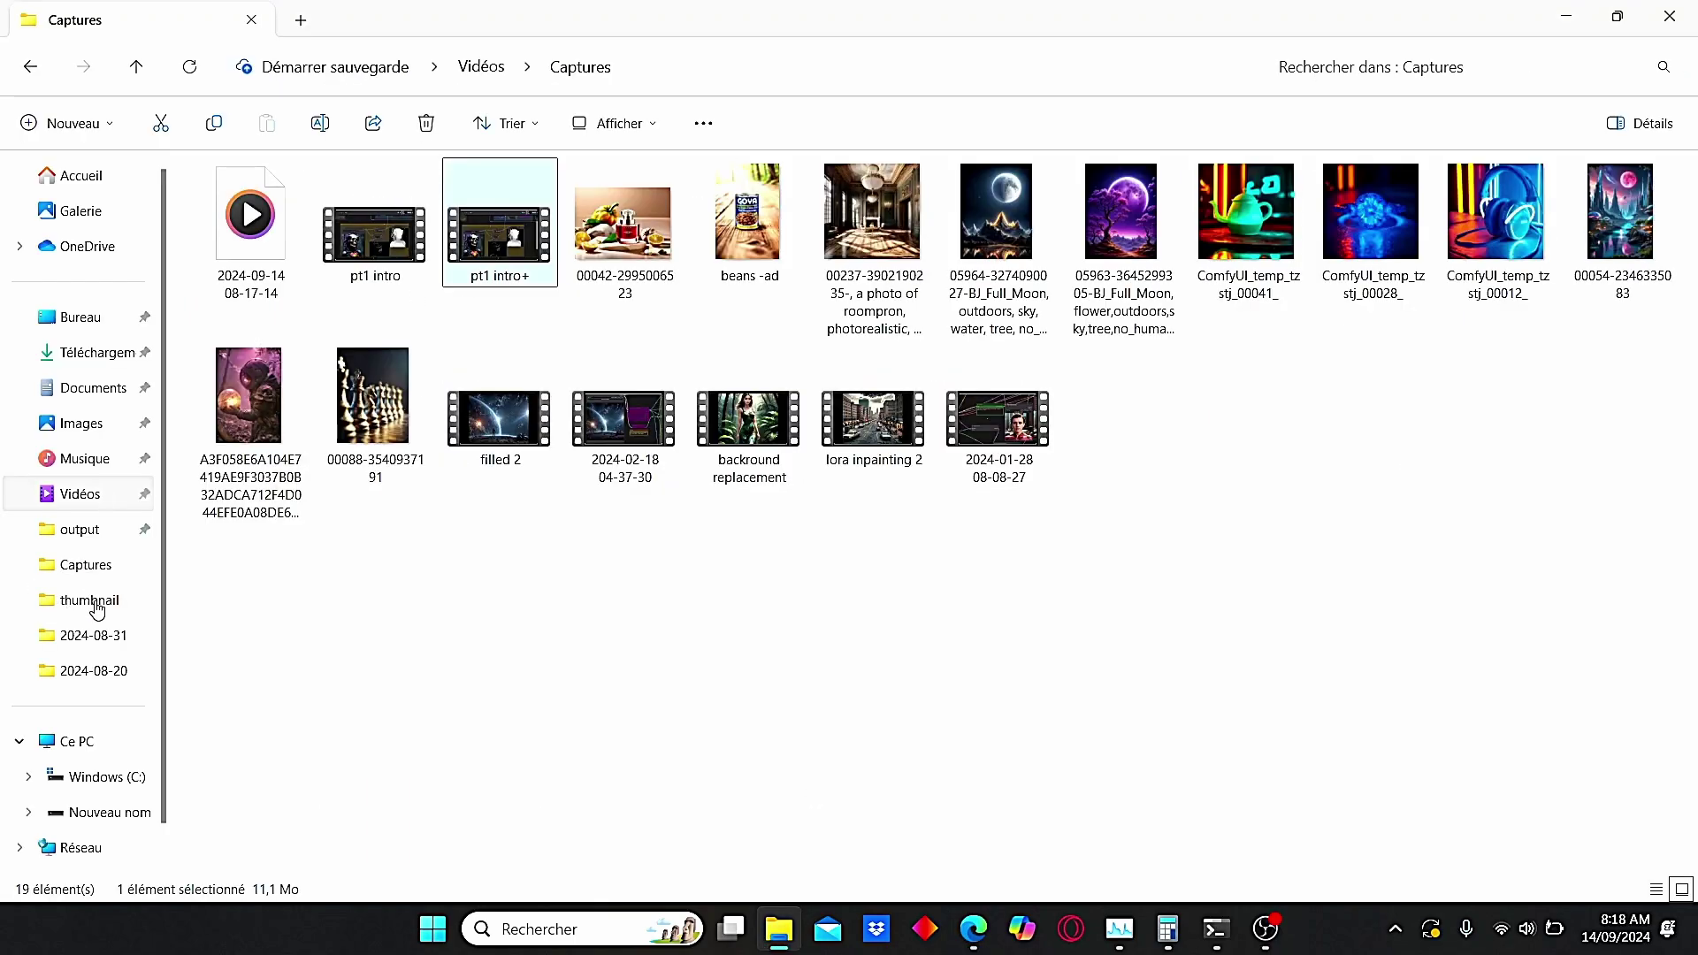
click(81, 529)
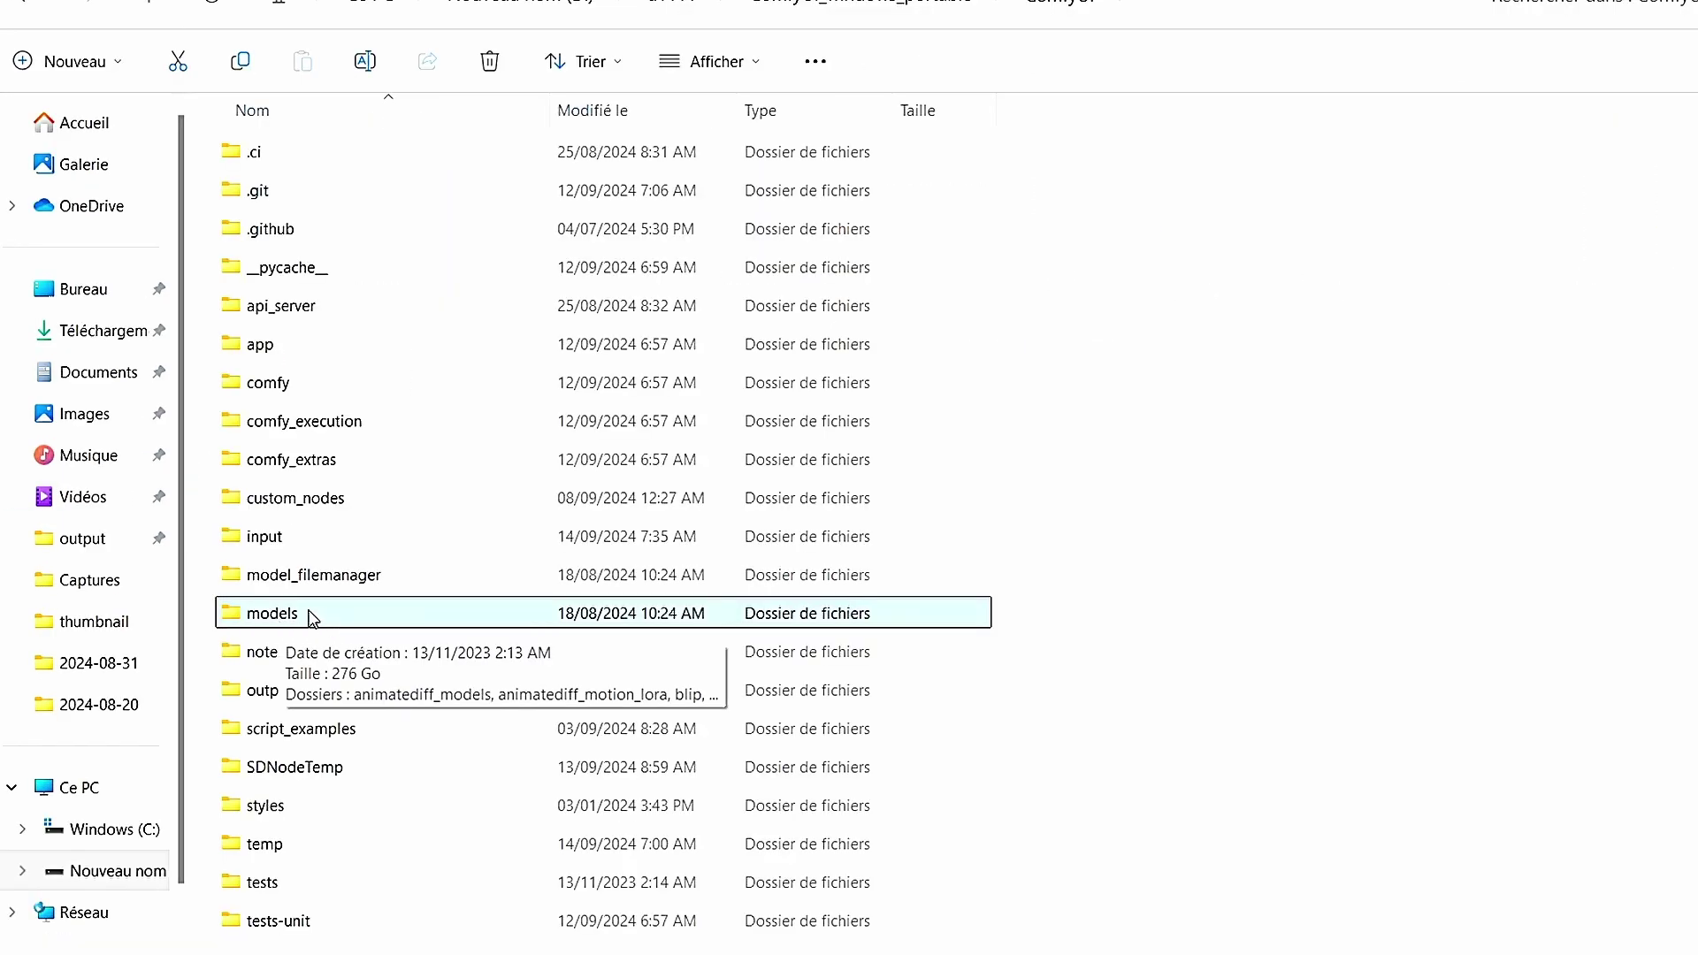
double_click(310, 611)
double_click(335, 421)
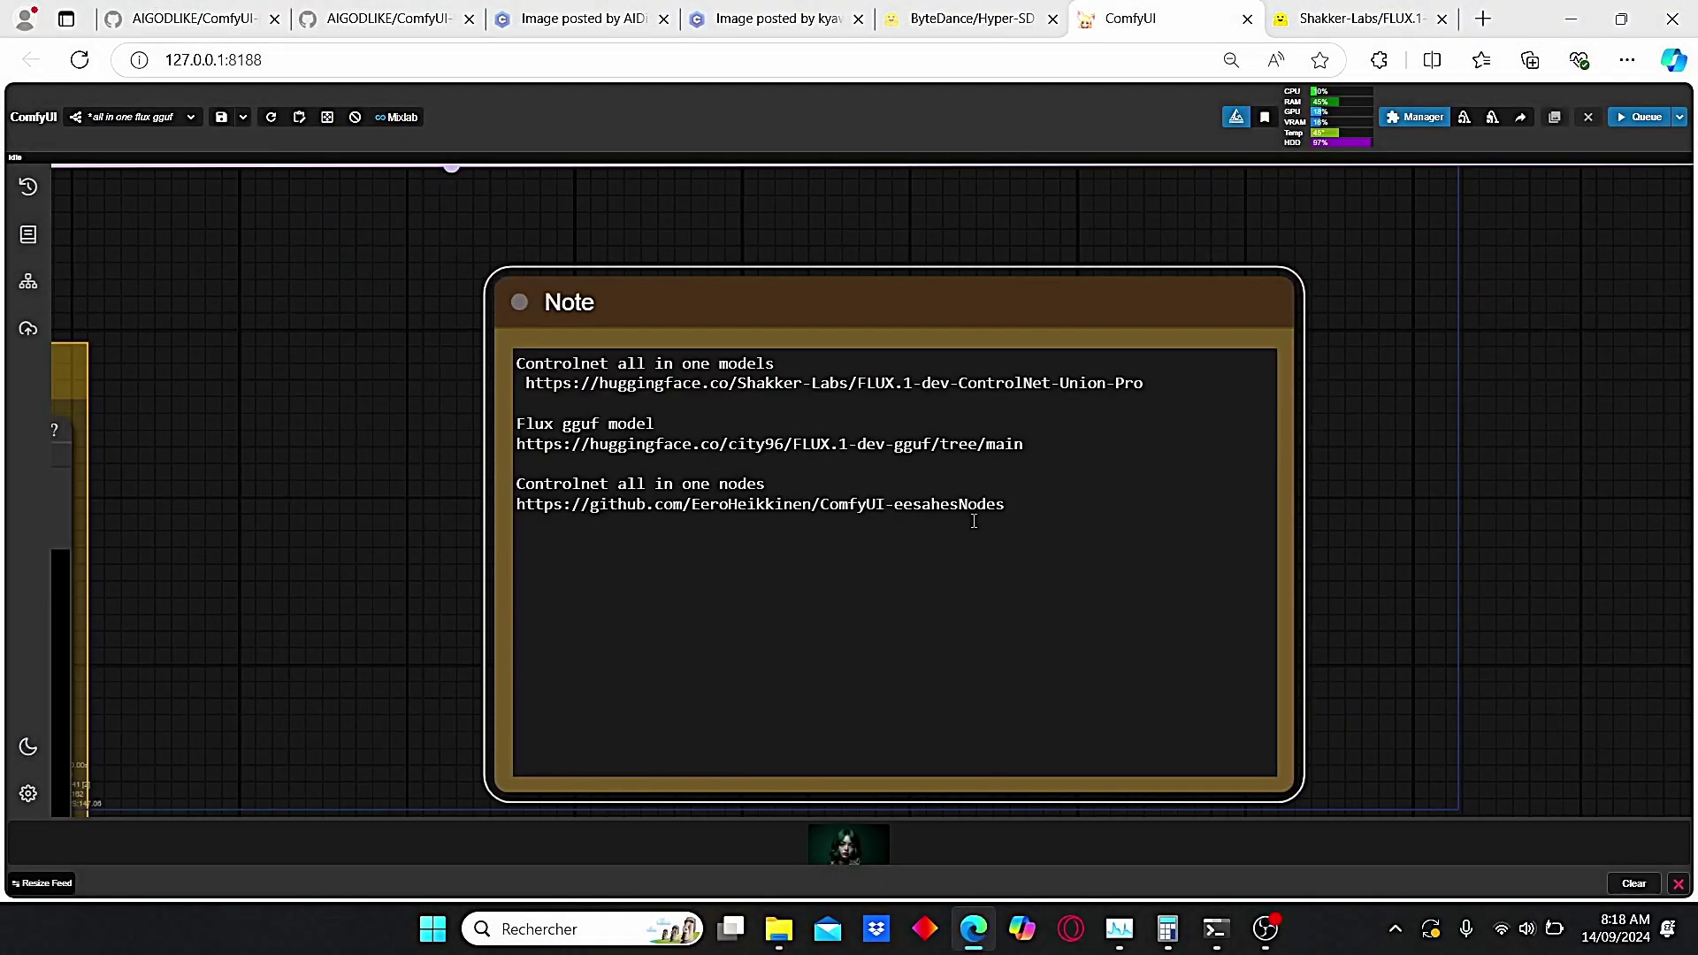
Inspect the ControlNetApply SD3 and HunyuanDiT node in the workflow's "controlnet all in one" group
scroll(312, 497, up, 1)
scroll(492, 497, down, 14)
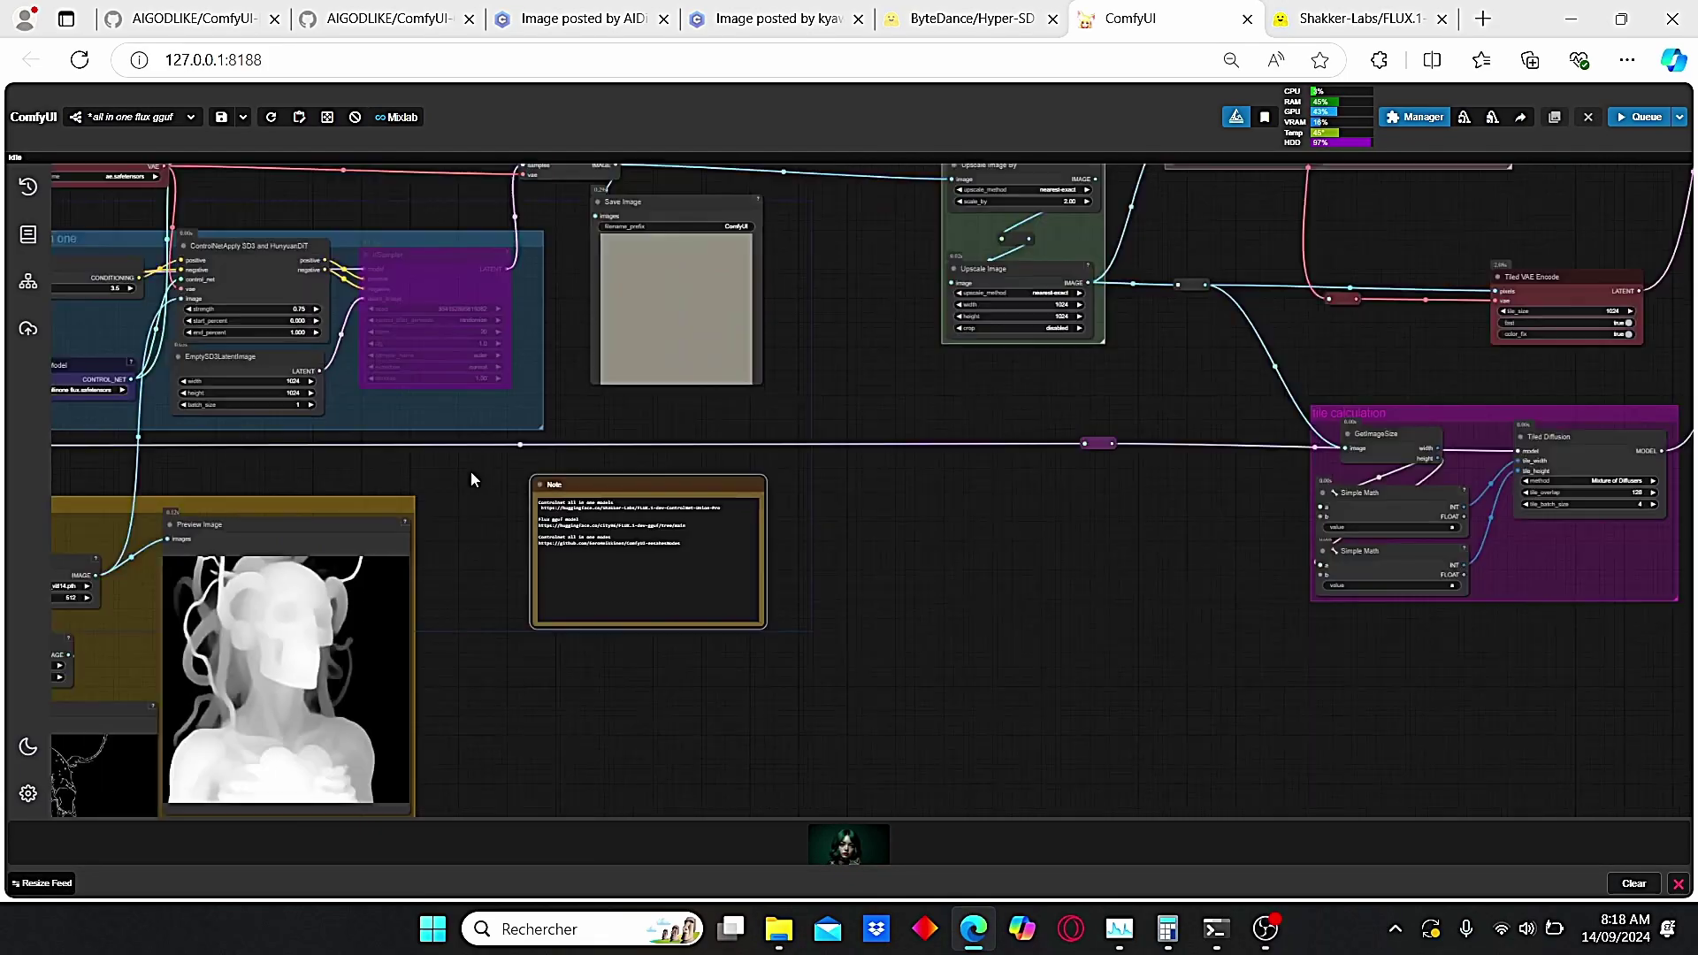
scroll(340, 358, up, 1)
drag(341, 358, 824, 523)
scroll(870, 579, up, 8)
drag(559, 187, 717, 307)
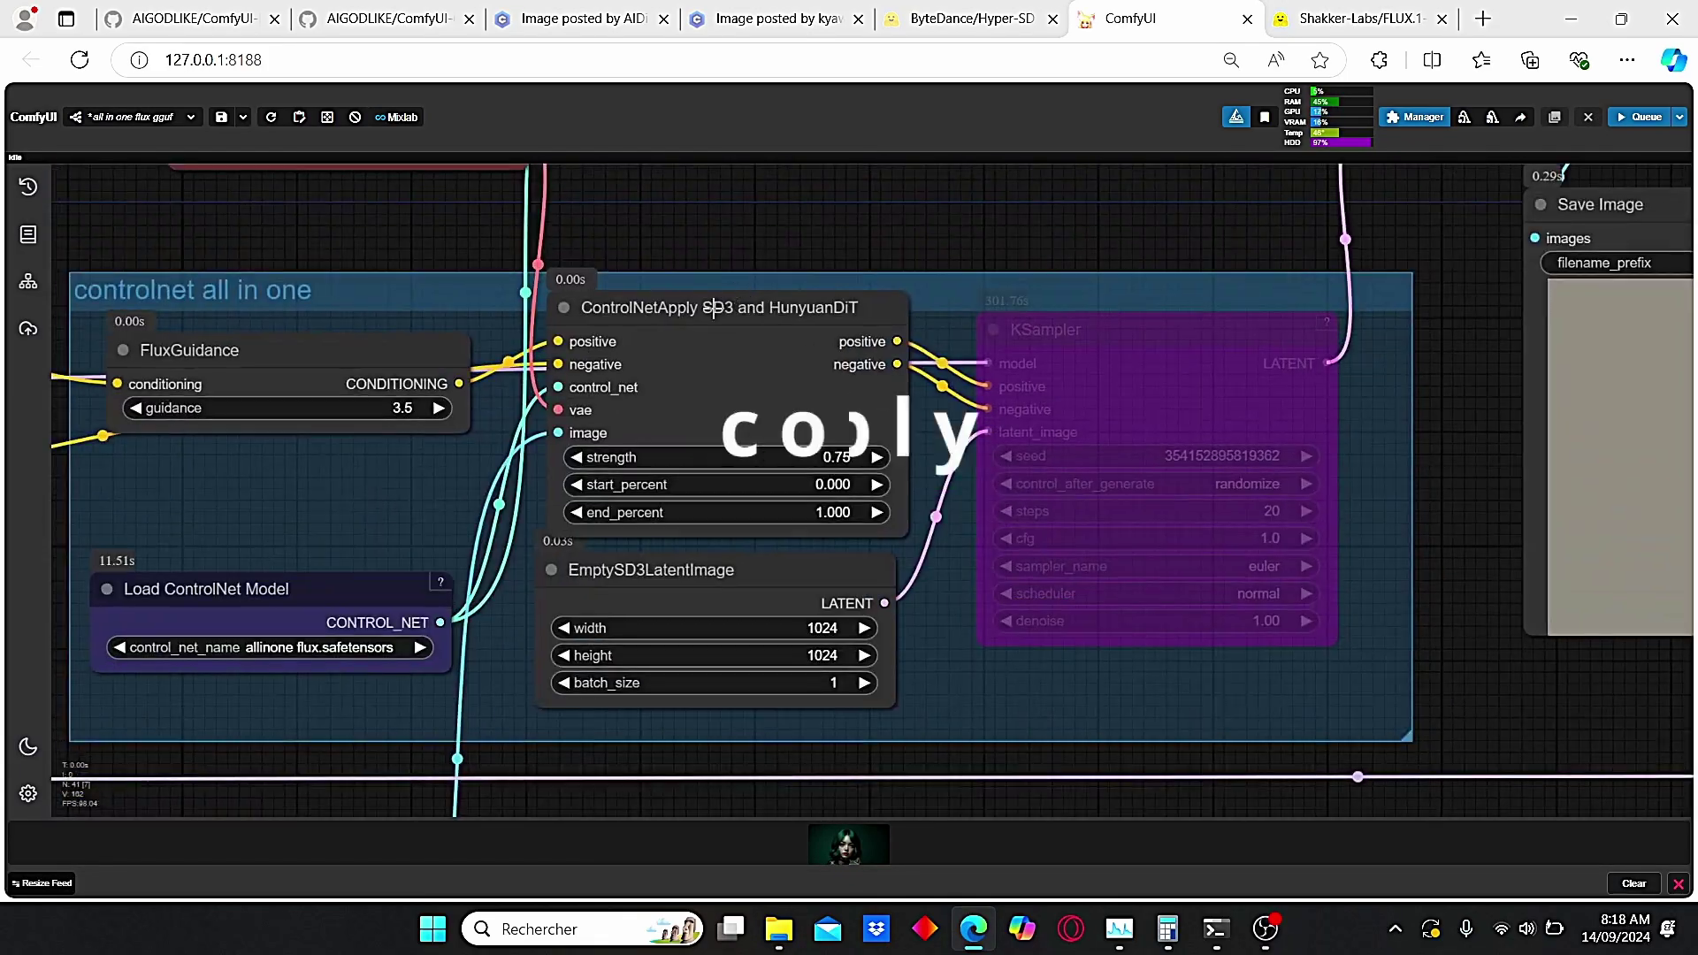
scroll(943, 285, down, 1)
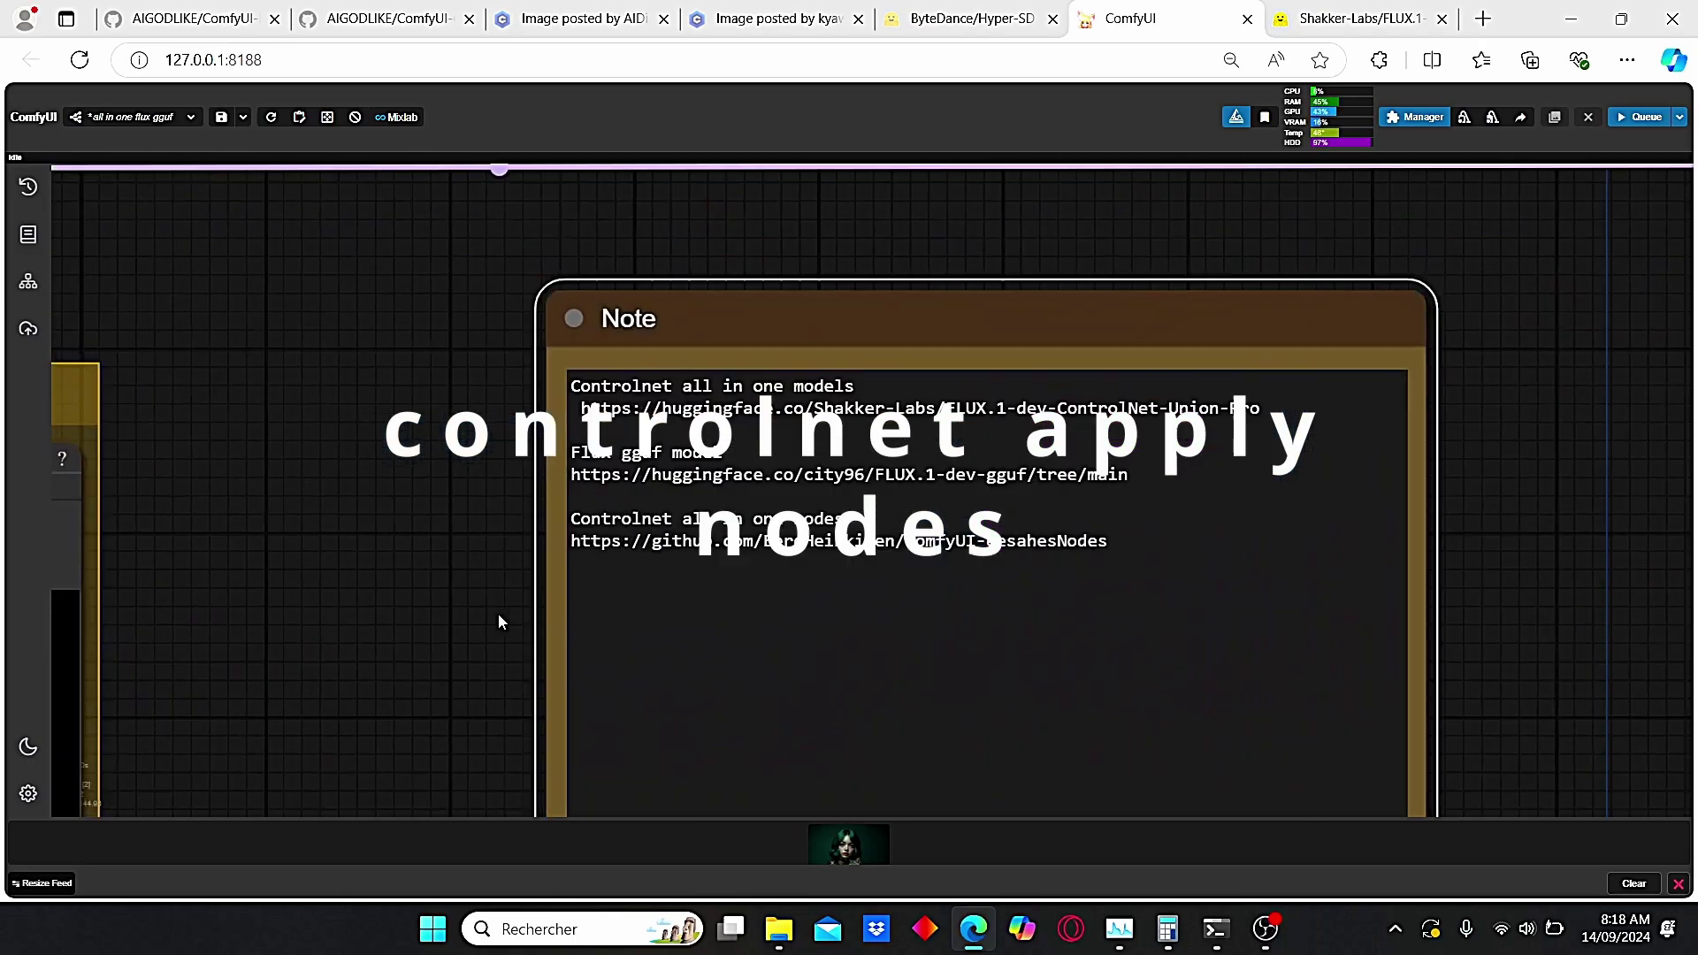
Open the ComfyUI-eesahesNodes GitHub repository from the note's link in a new browser tab and copy its clone URL
scroll(499, 621, up, 2)
drag(1225, 508, 575, 516)
key(ctrl+c)
click(1486, 19)
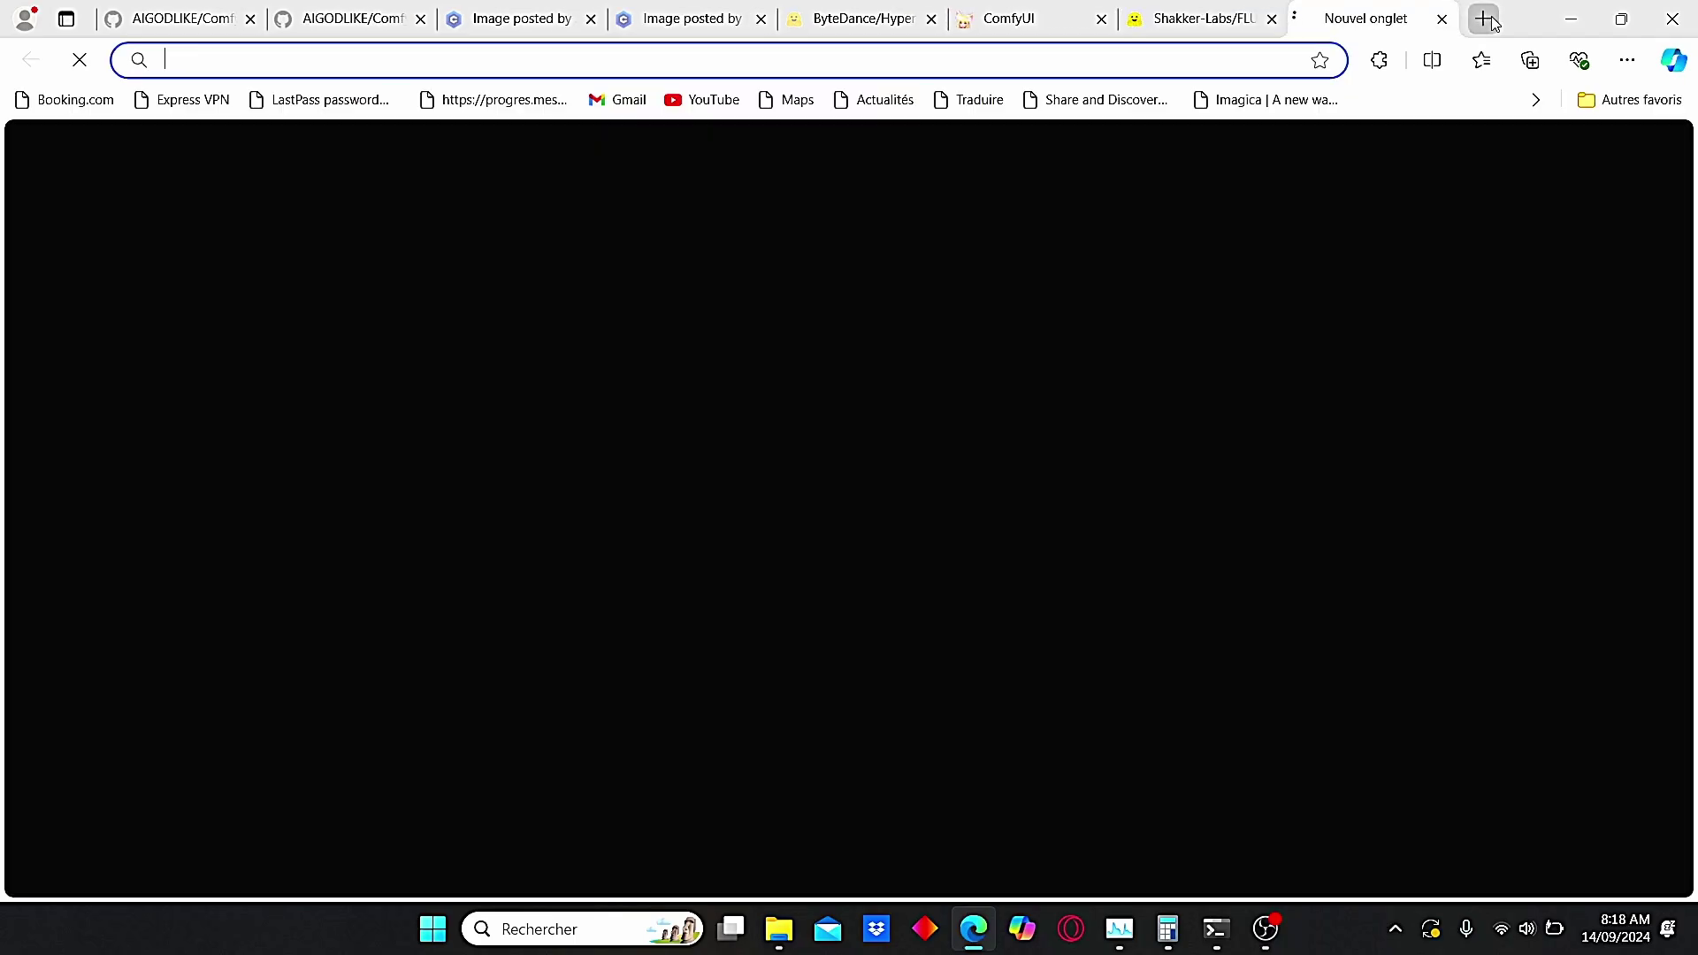
key(ctrl+v)
key(Return)
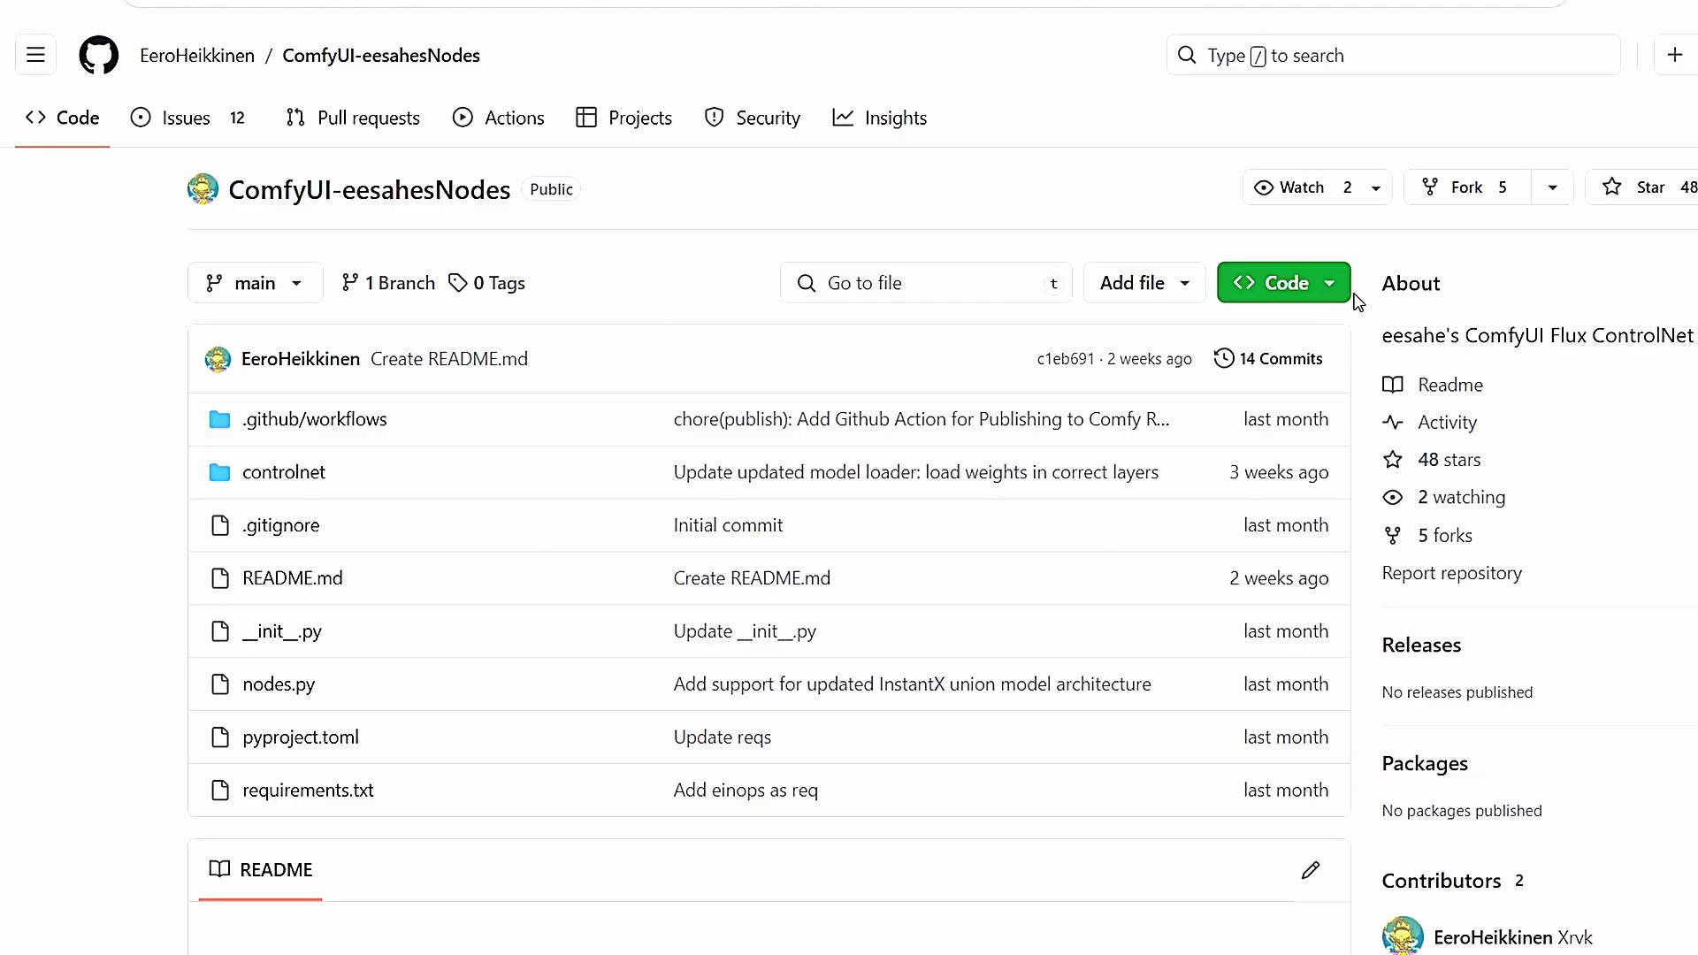
click(1334, 291)
click(1307, 515)
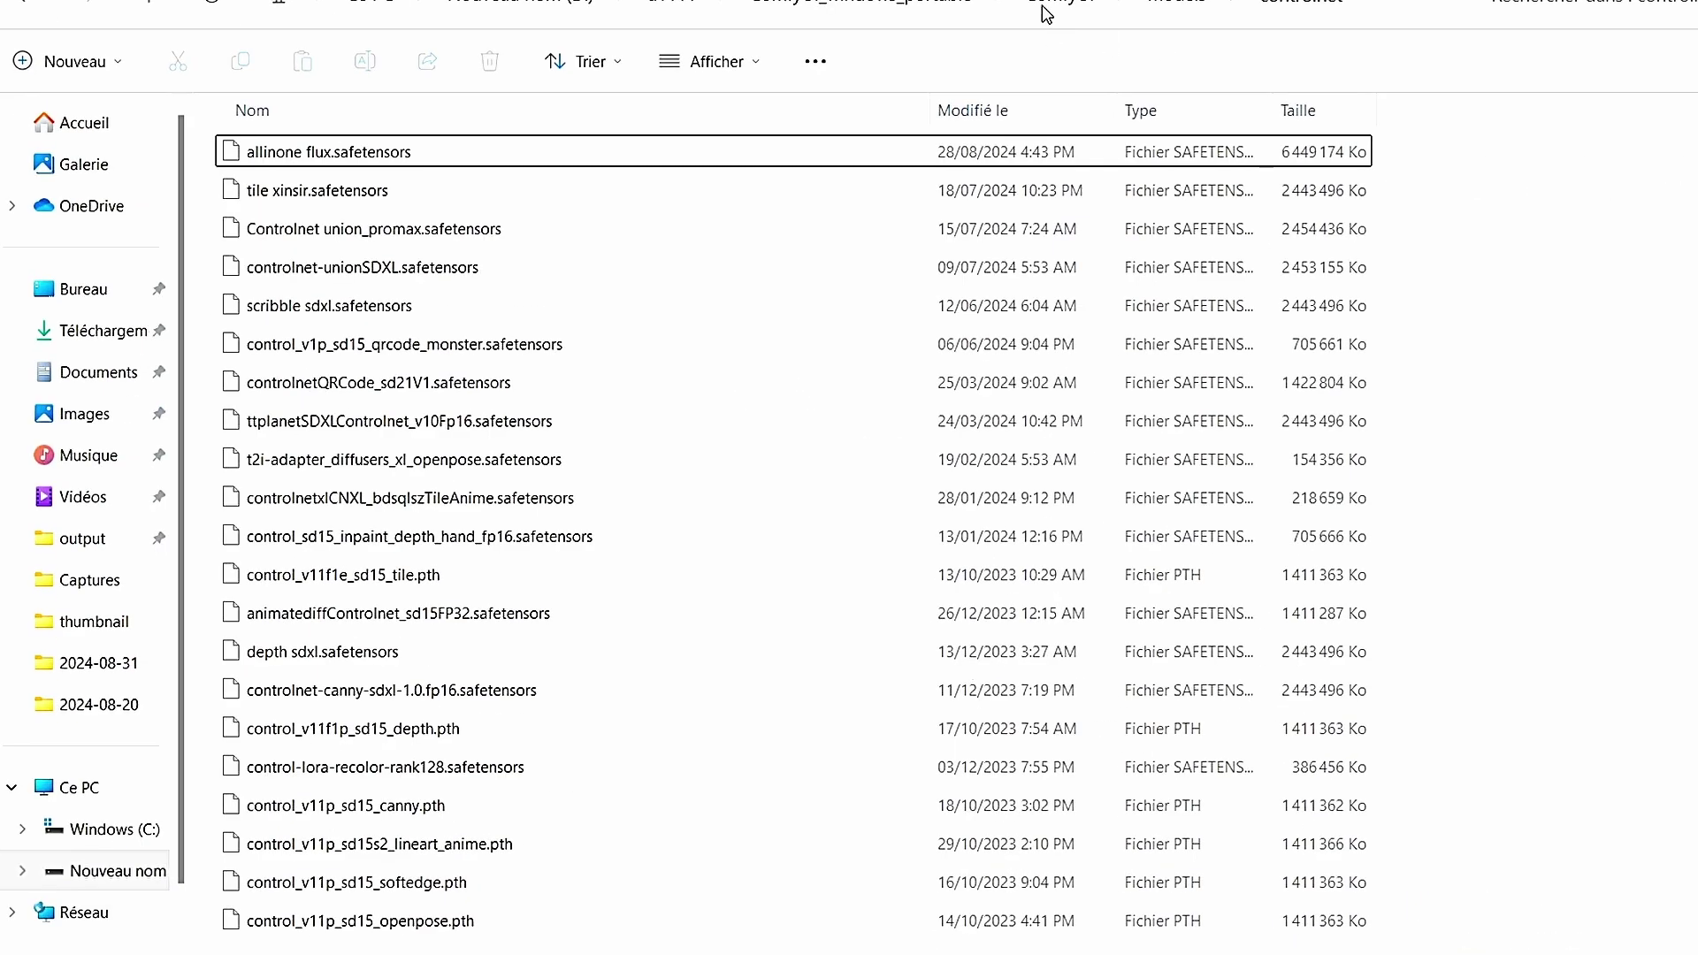
Open ComfyUI's custom_nodes folder in File Explorer and start a command prompt in it
click(1050, 7)
double_click(419, 496)
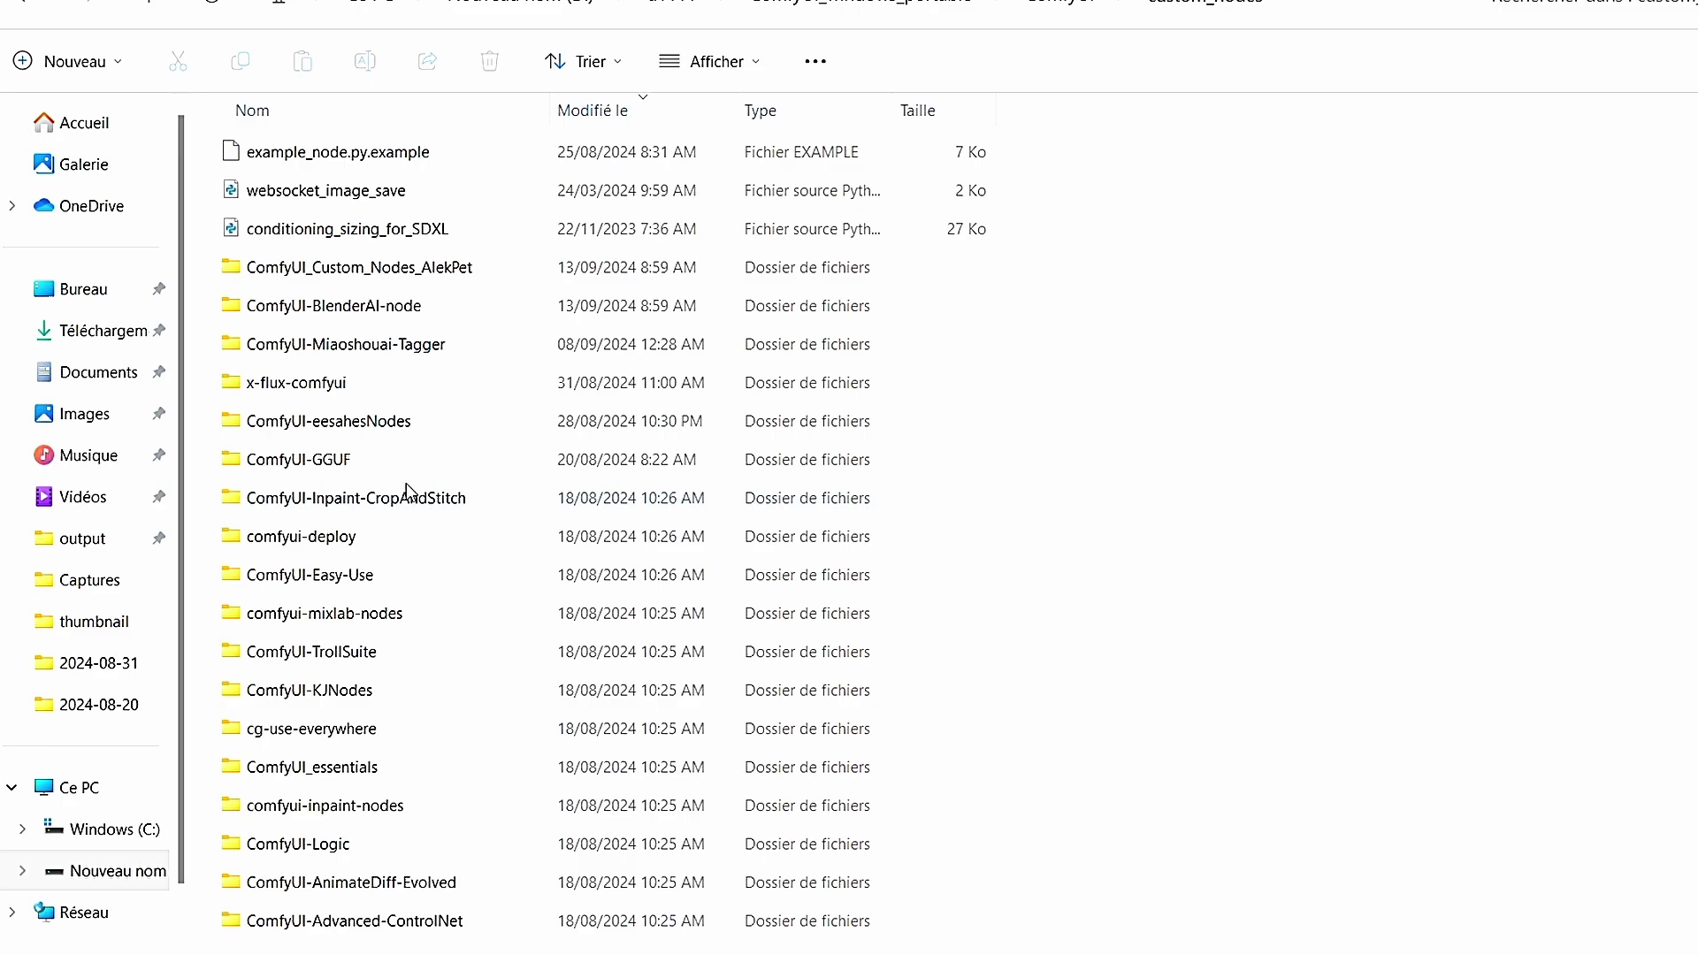
click(1340, 46)
text(cmd)
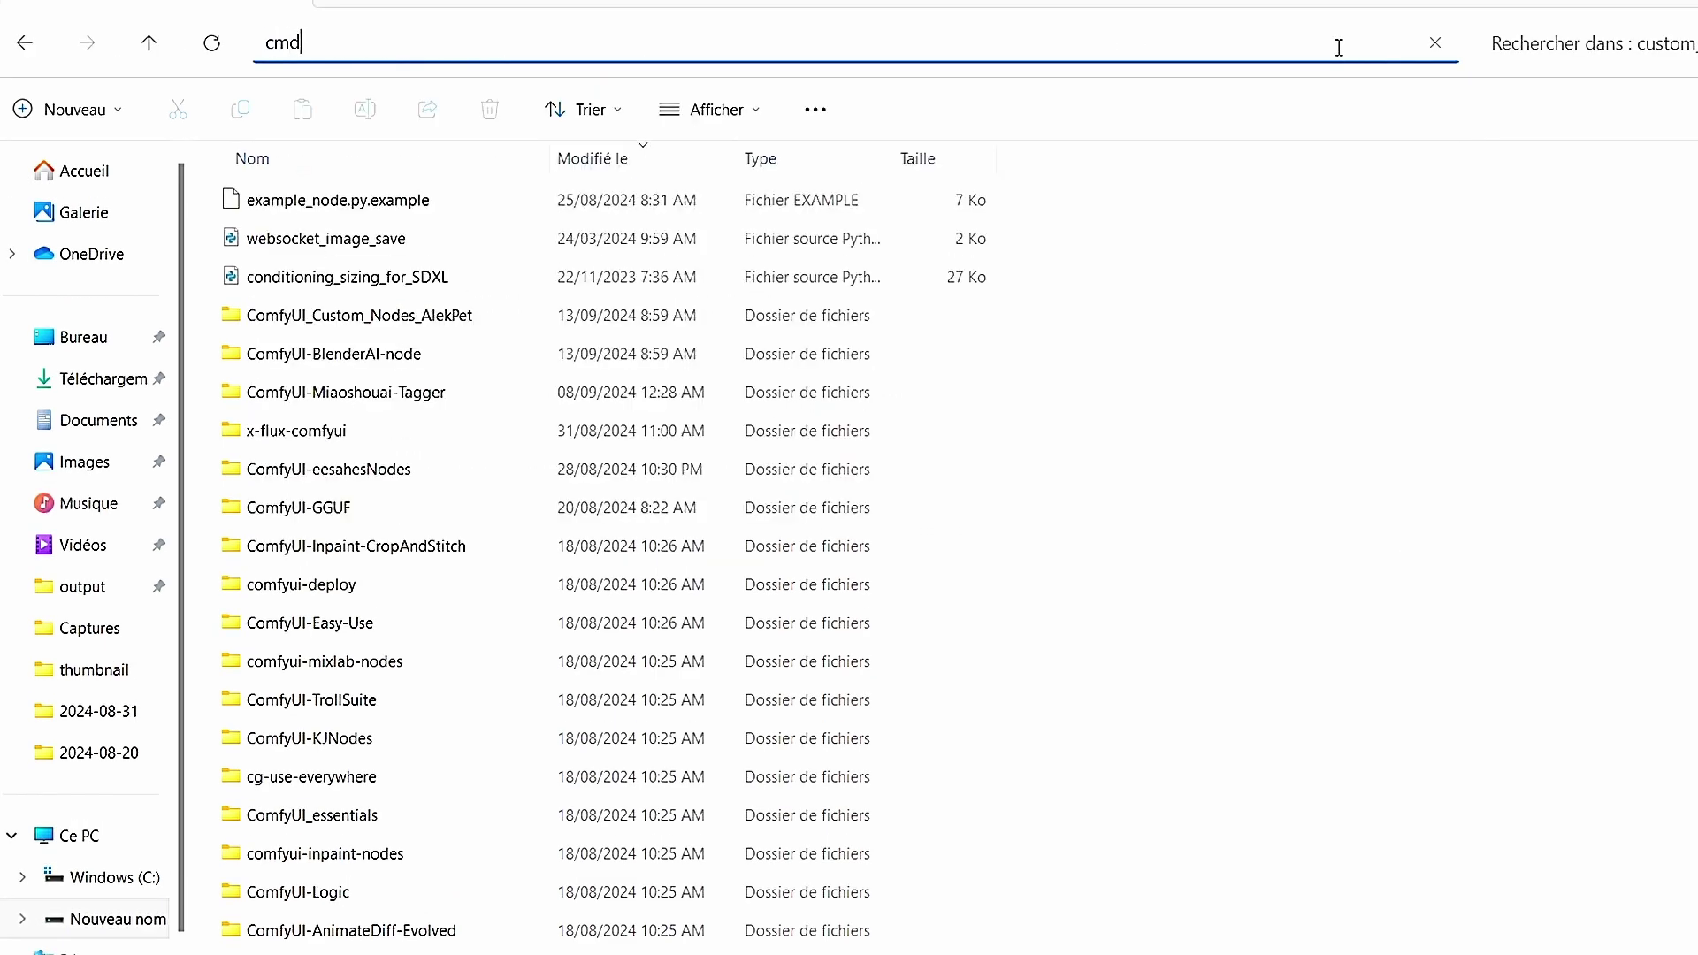
key(Return)
Enter the git clone command with the copied ComfyUI-eesahesNodes repository URL and close the command prompt without running it
text(g)
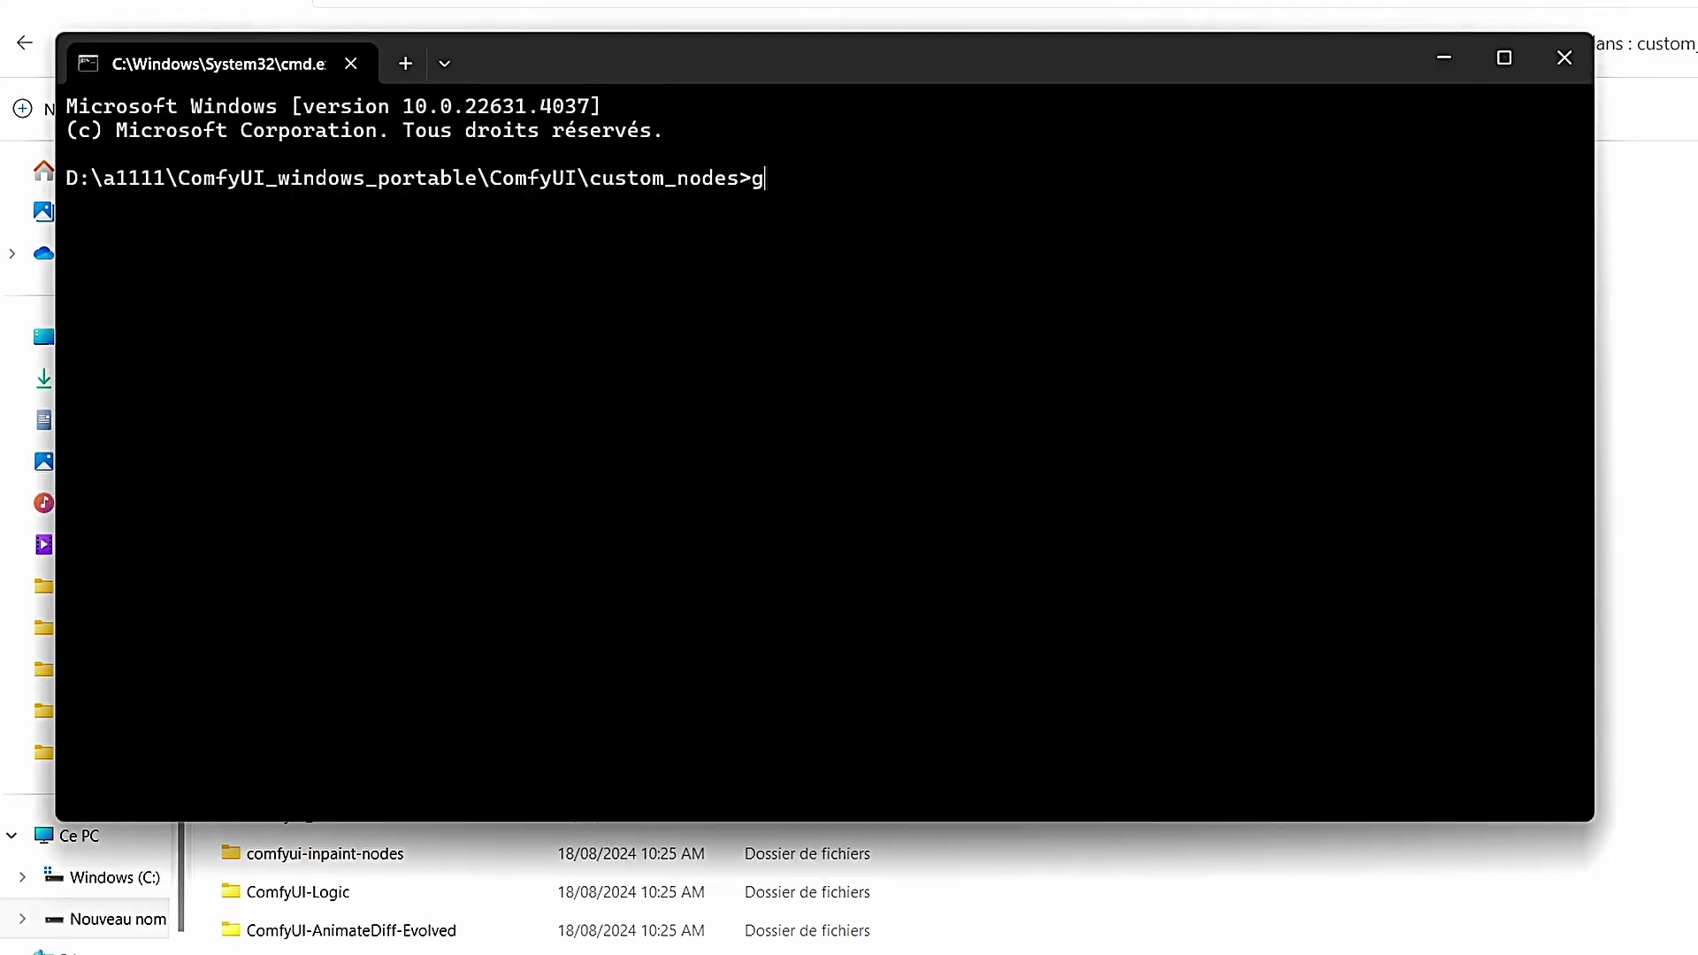
text(it clone)
key(ctrl+v)
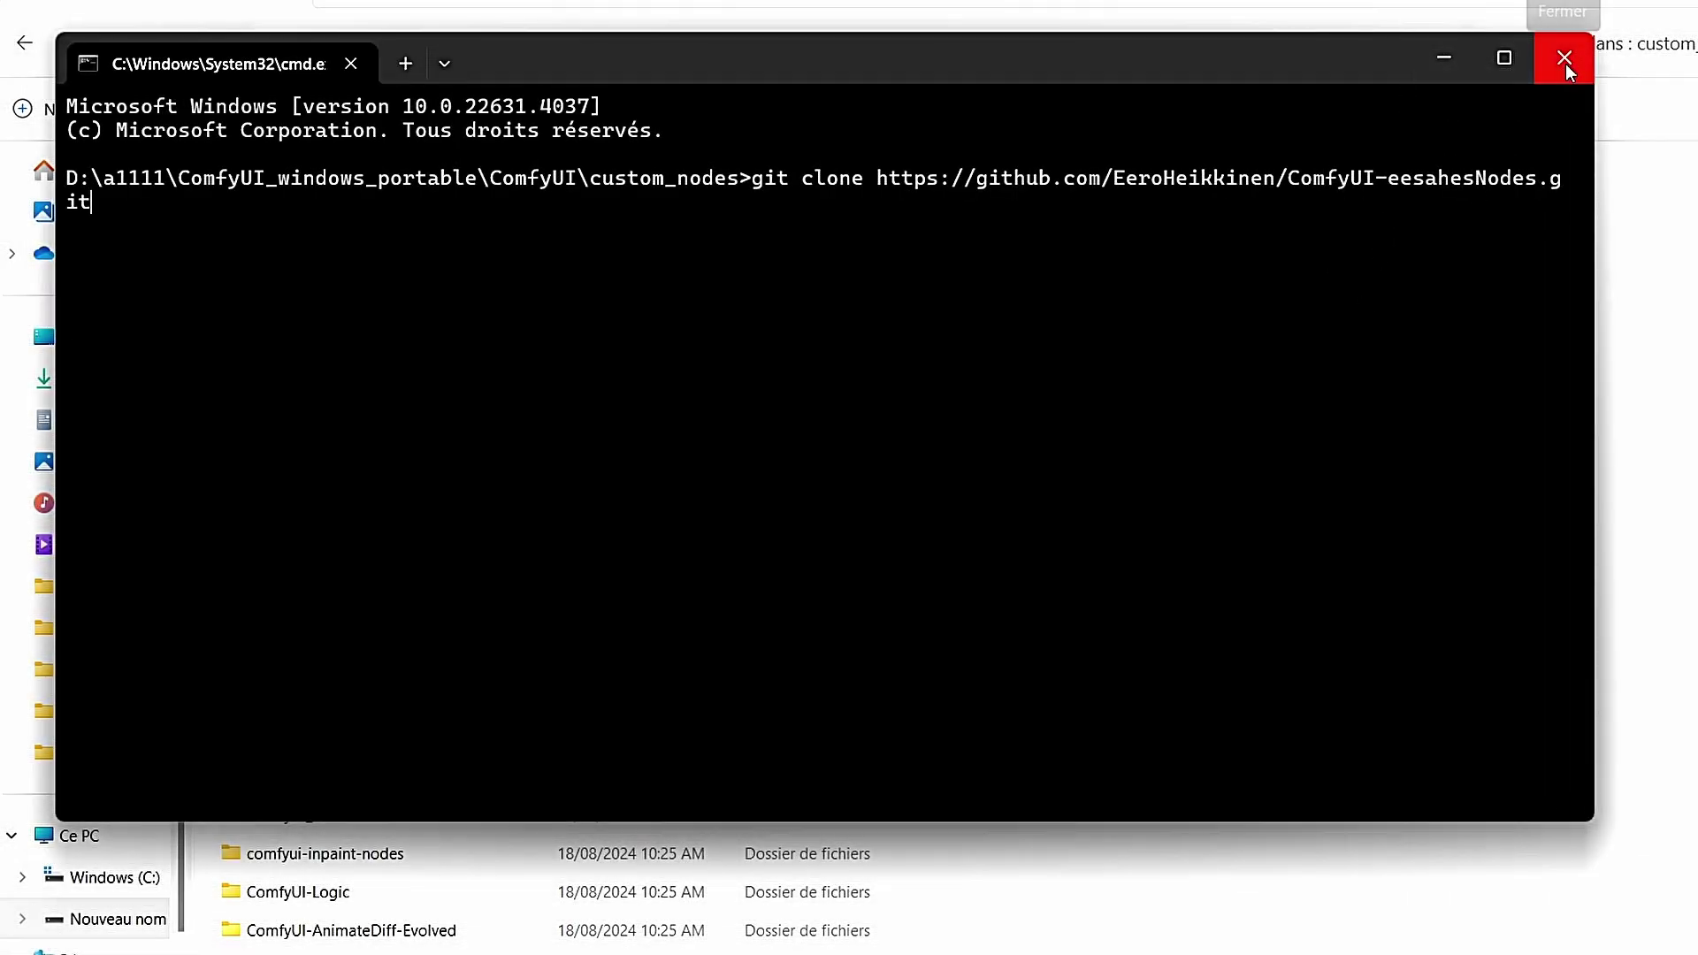
click(1565, 61)
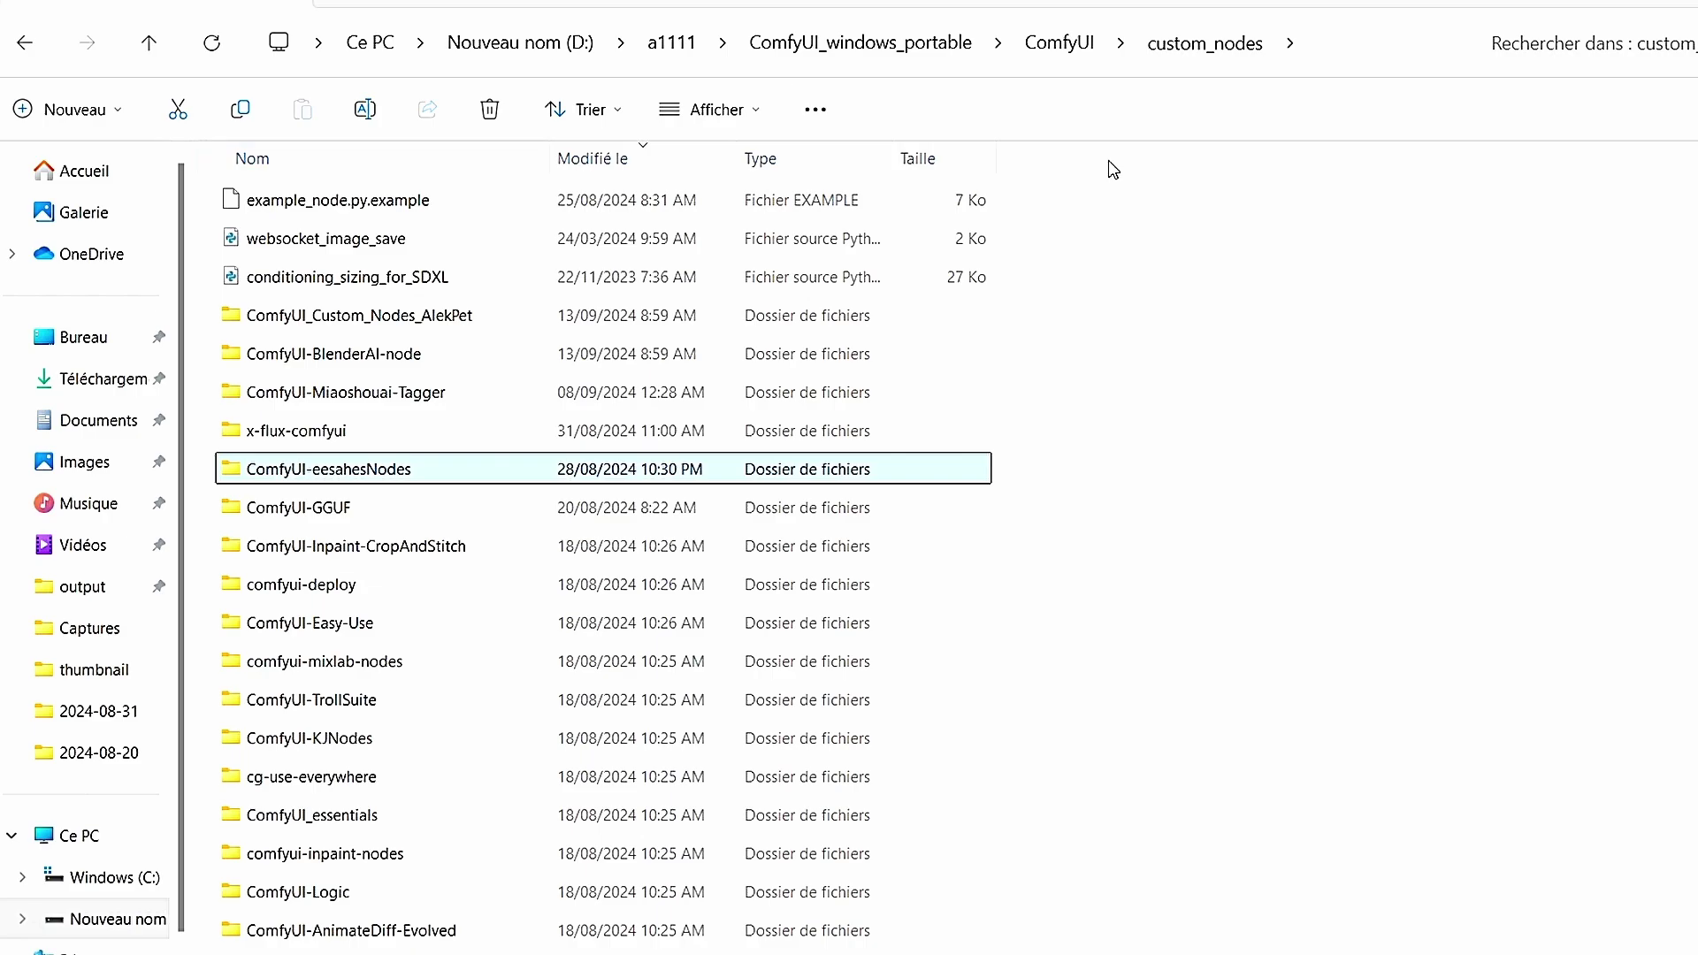
Open the ComfyUI-eesahesNodes folder and start a command prompt in it
double_click(340, 473)
click(1317, 44)
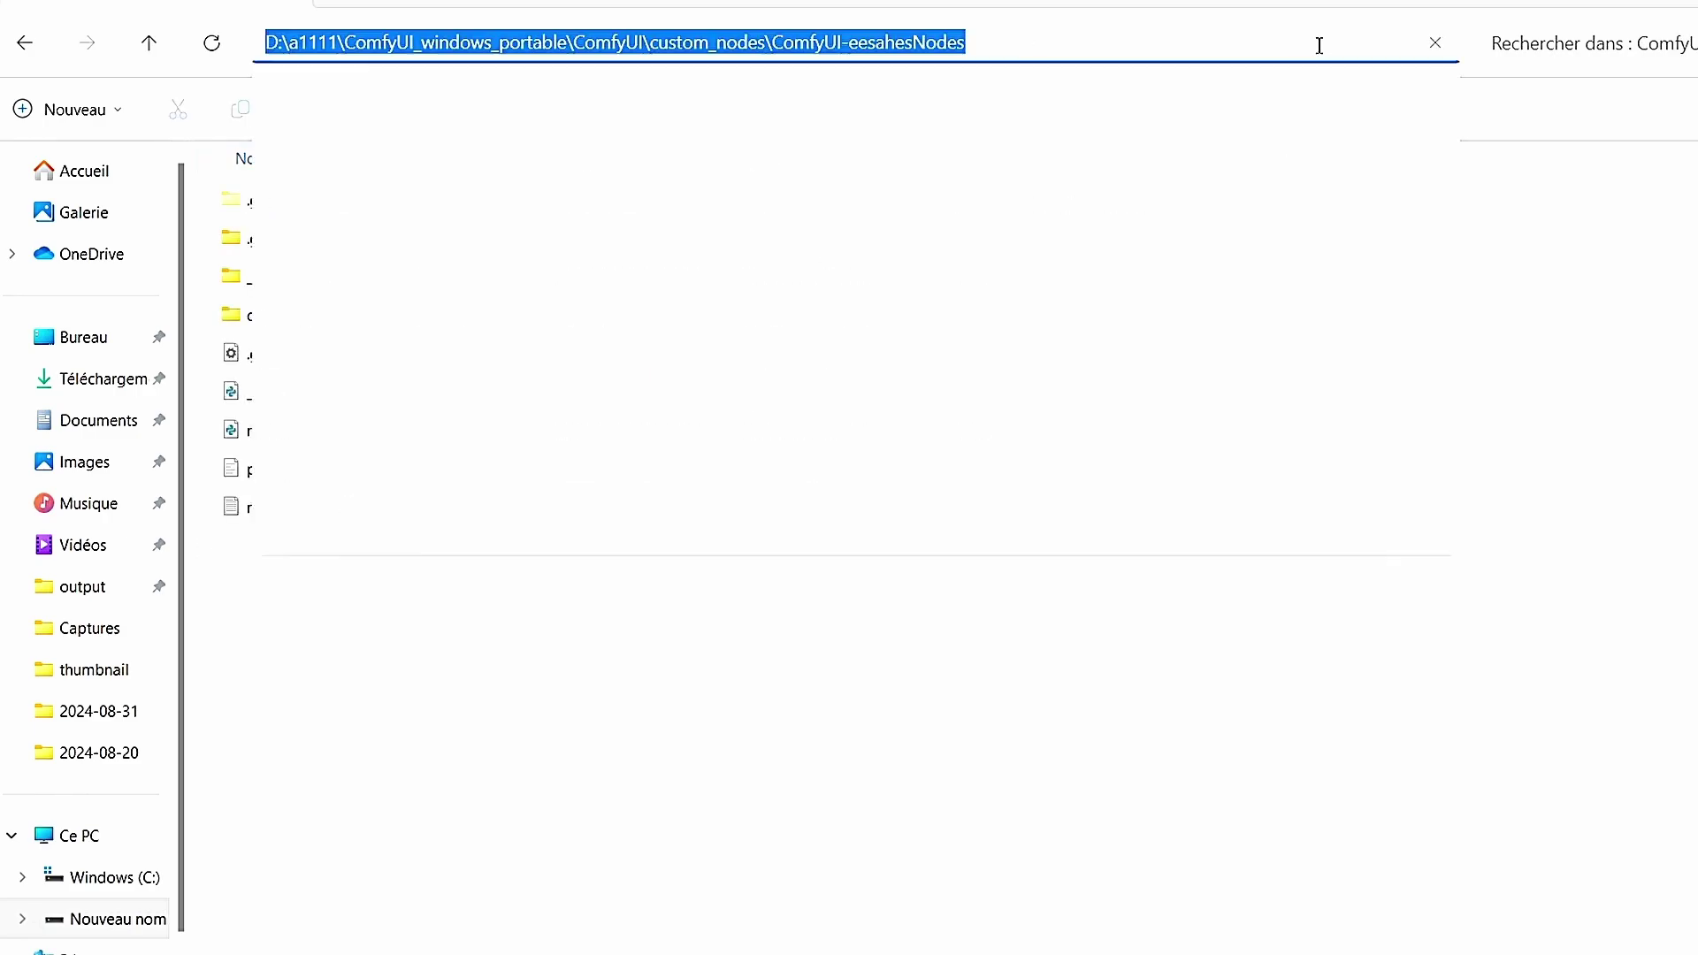
text(cmd)
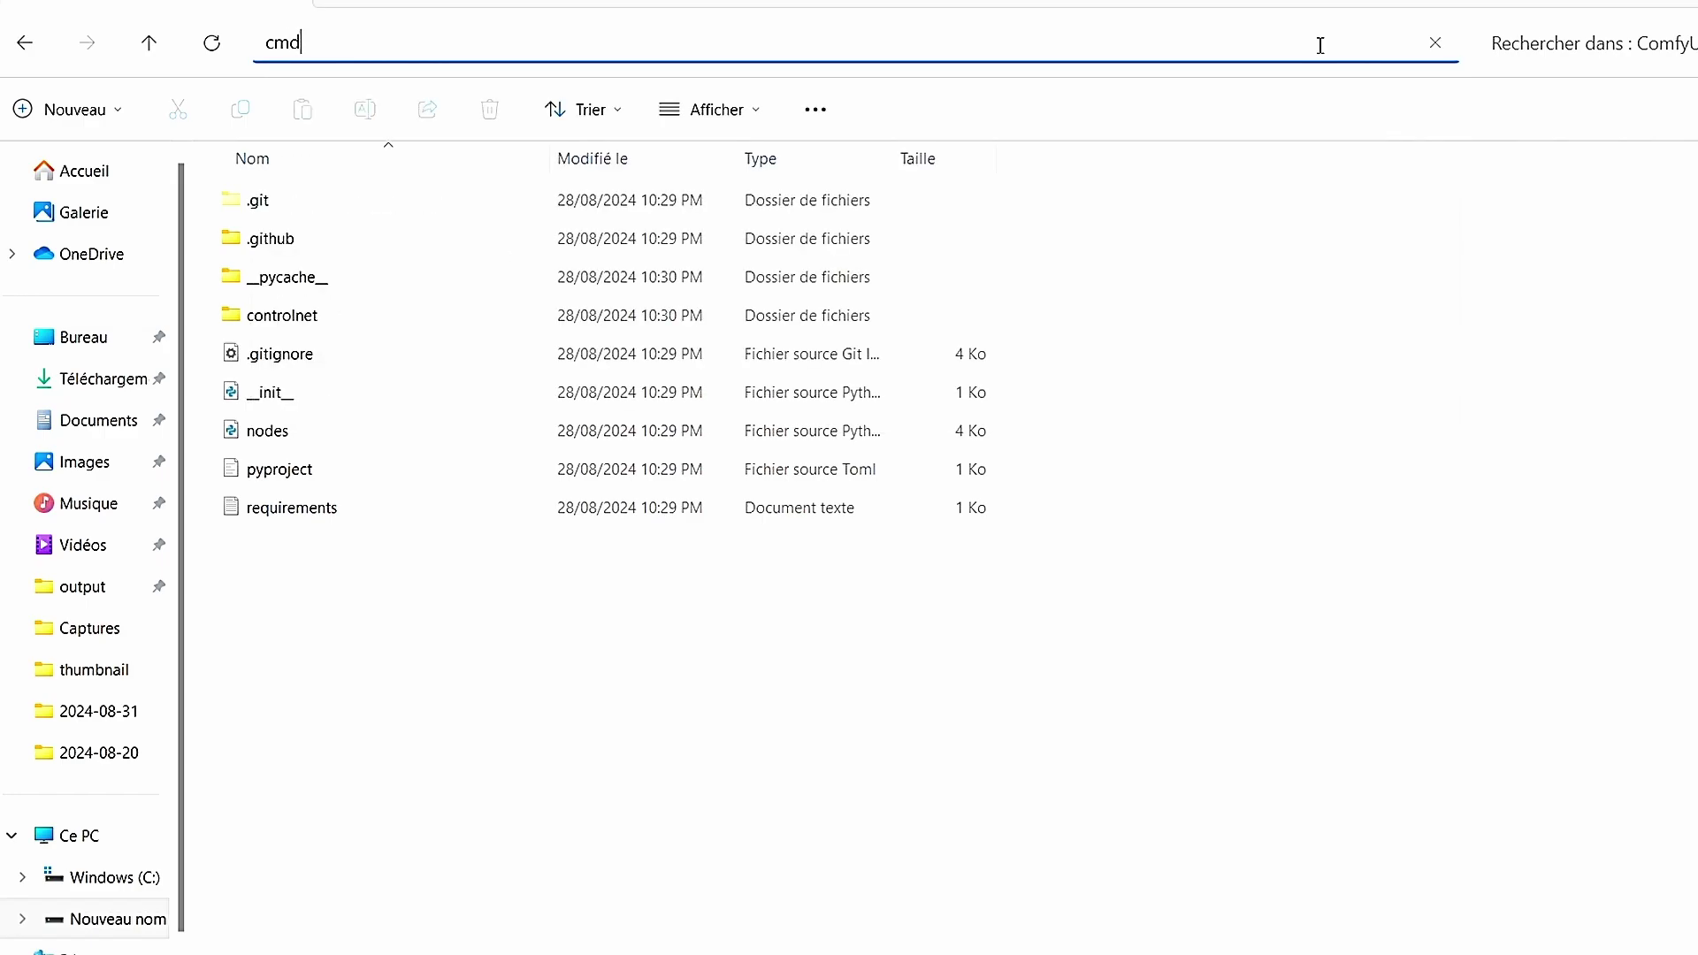
key(Return)
Copy pip install -r requirements.txt from the note into the ComfyUI-eesahesNodes command prompt and close the prompt without running it
mouse_move(1305, 954)
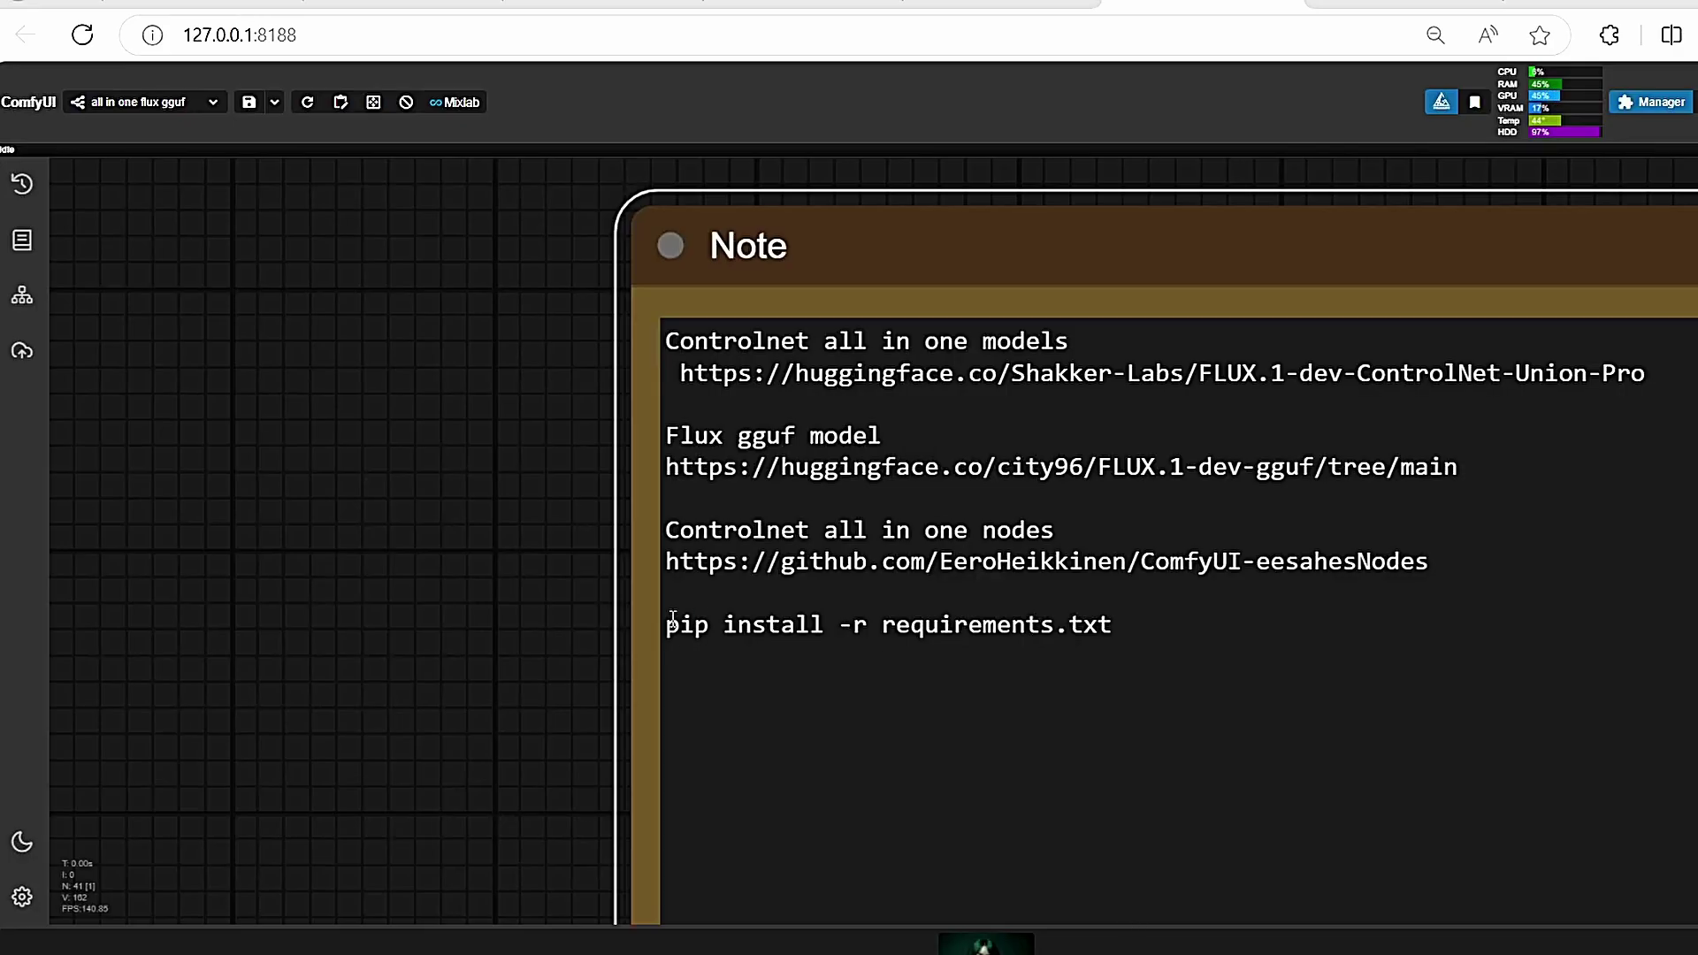
drag(670, 624, 1124, 635)
key(ctrl+c)
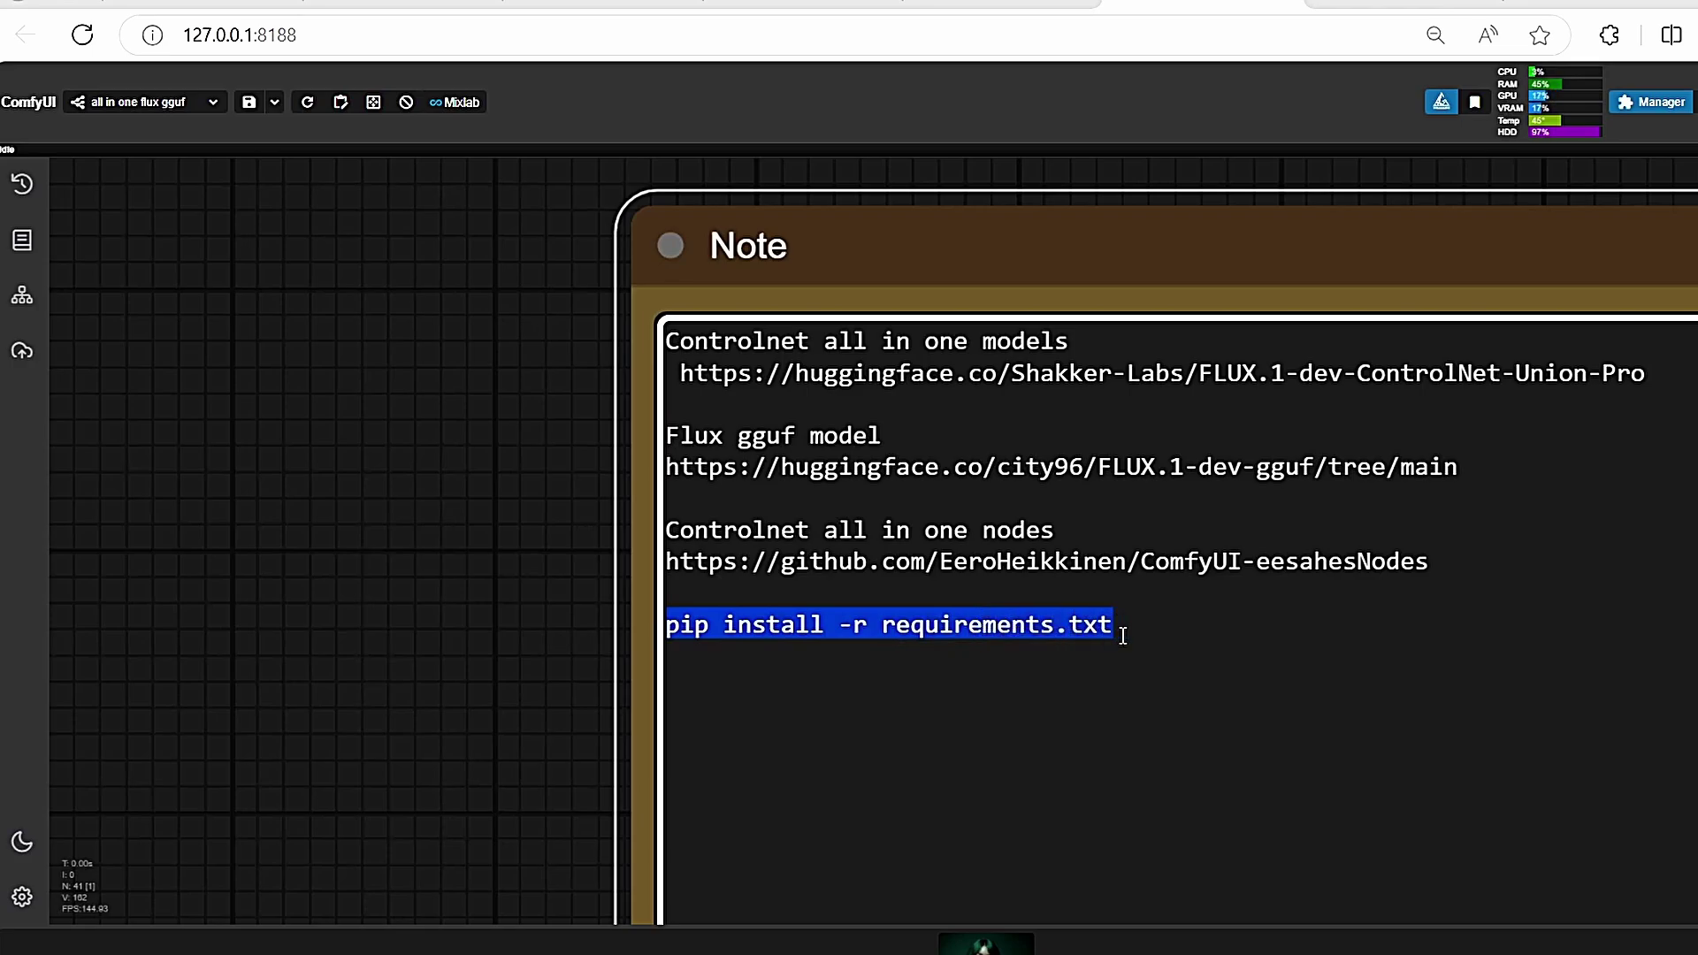
mouse_move(1450, 951)
click(1499, 921)
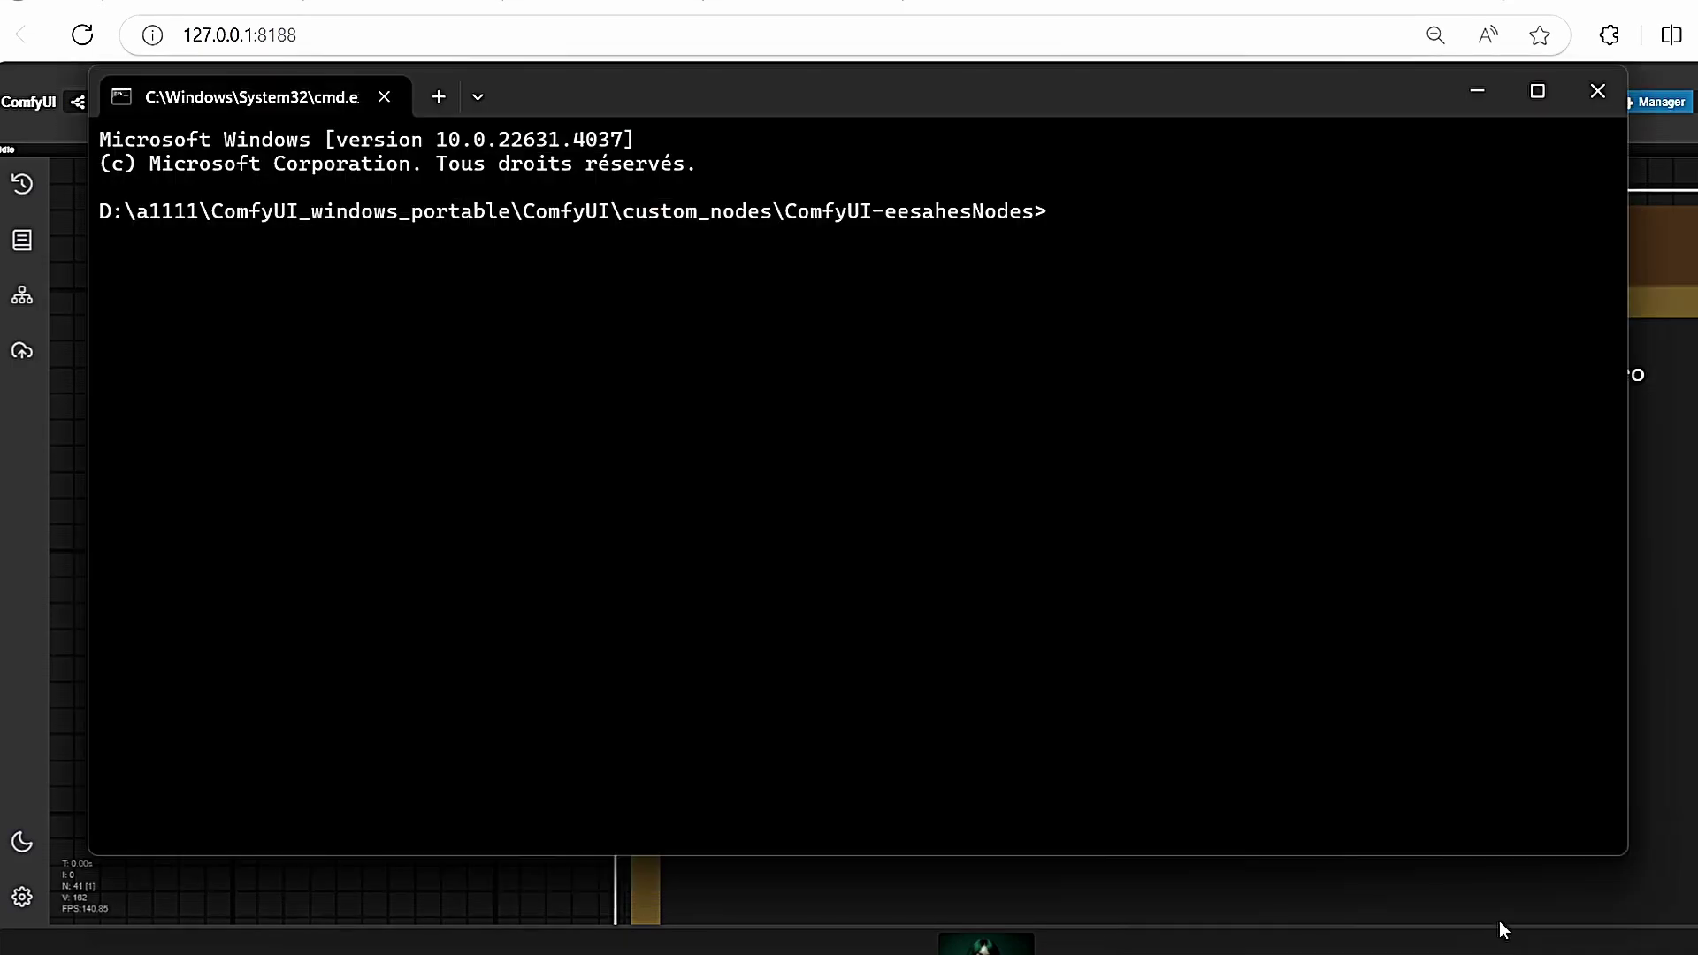
key(ctrl+v)
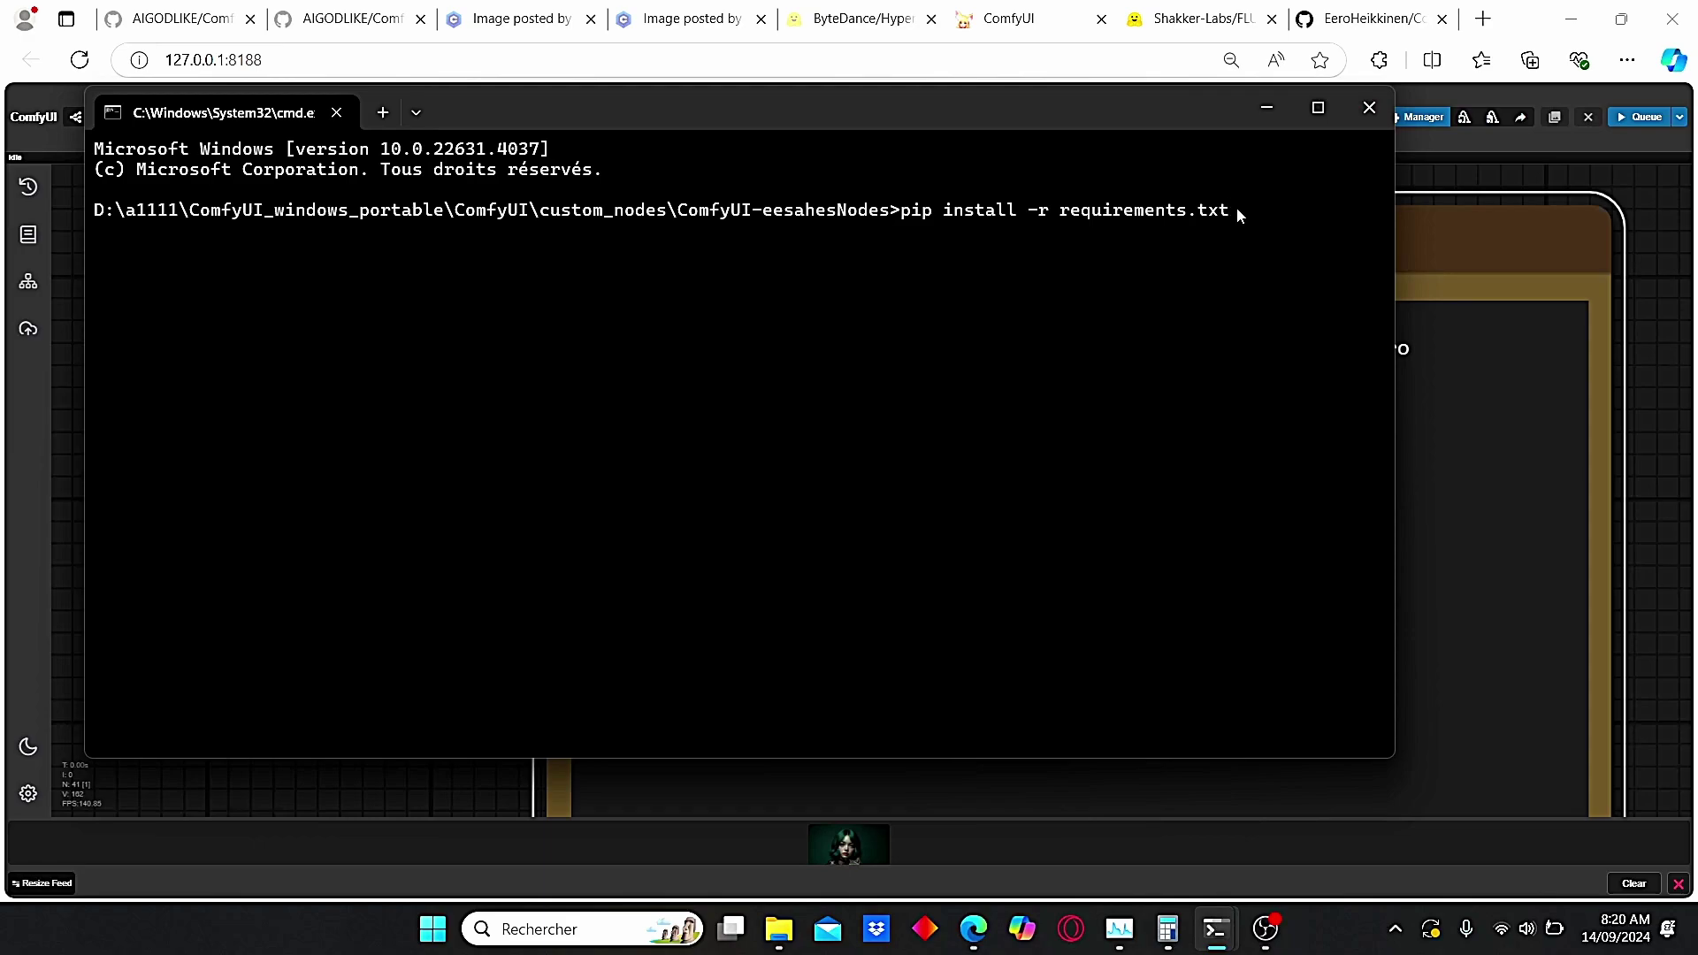
click(1371, 111)
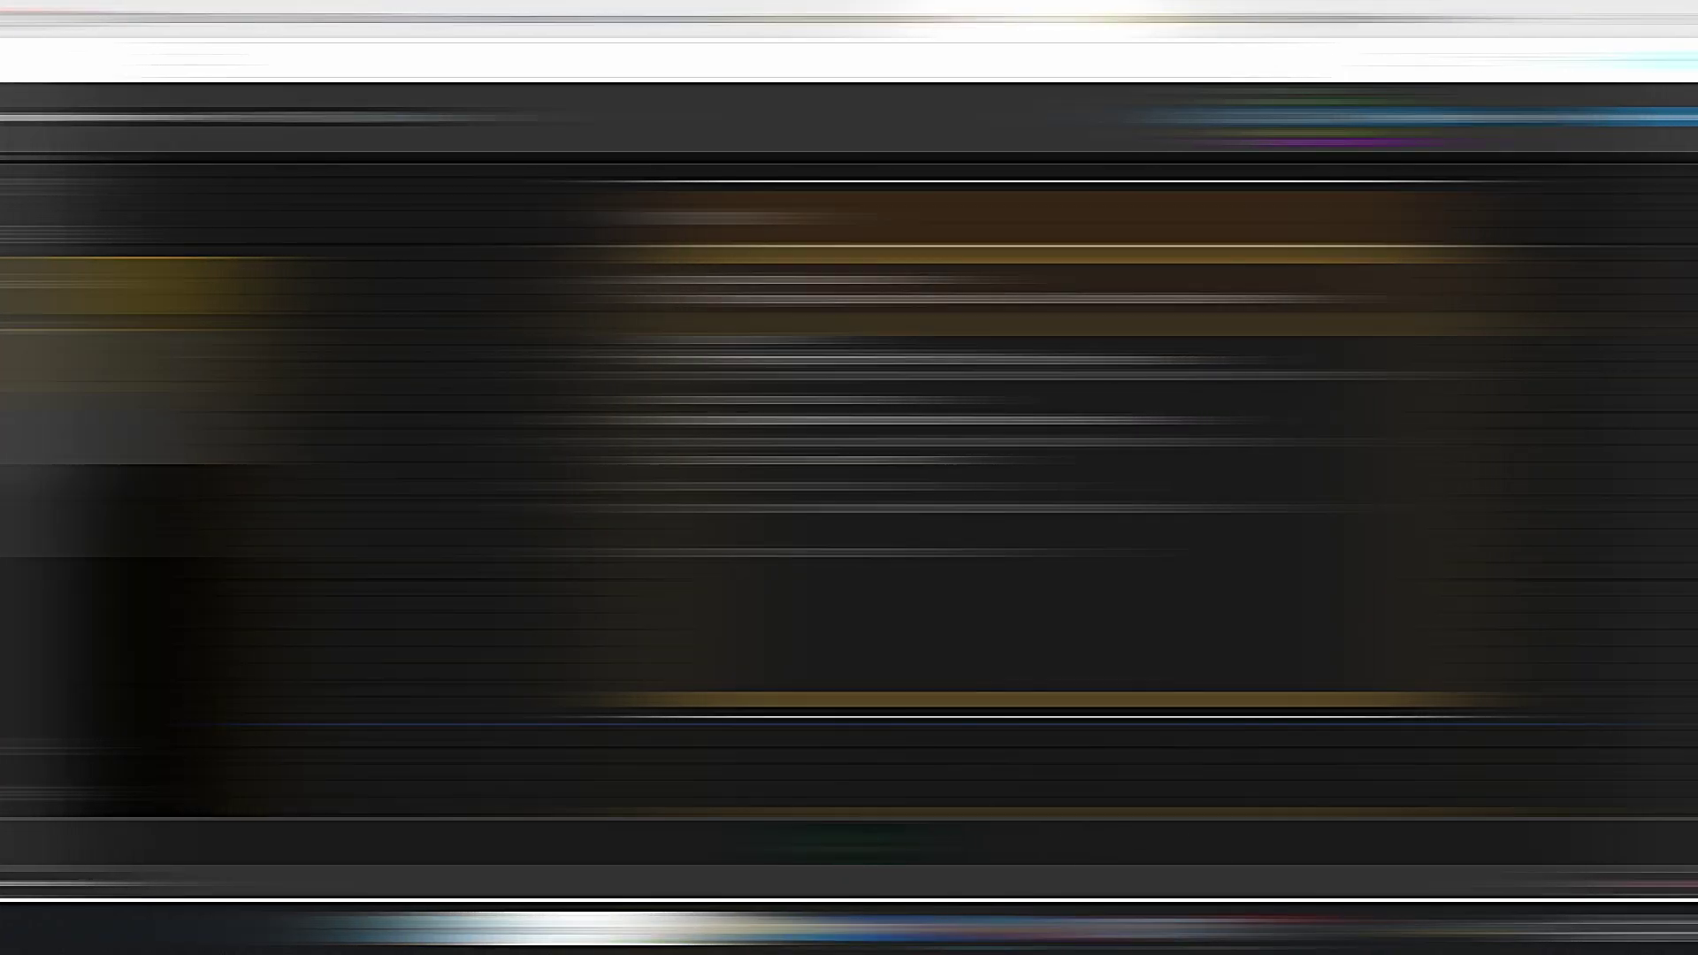
Open the city96 FLUX.1-dev-gguf Hugging Face page from the note's link and look through its GGUF model files
click(1213, 440)
drag(1213, 439, 661, 440)
key(ctrl+c)
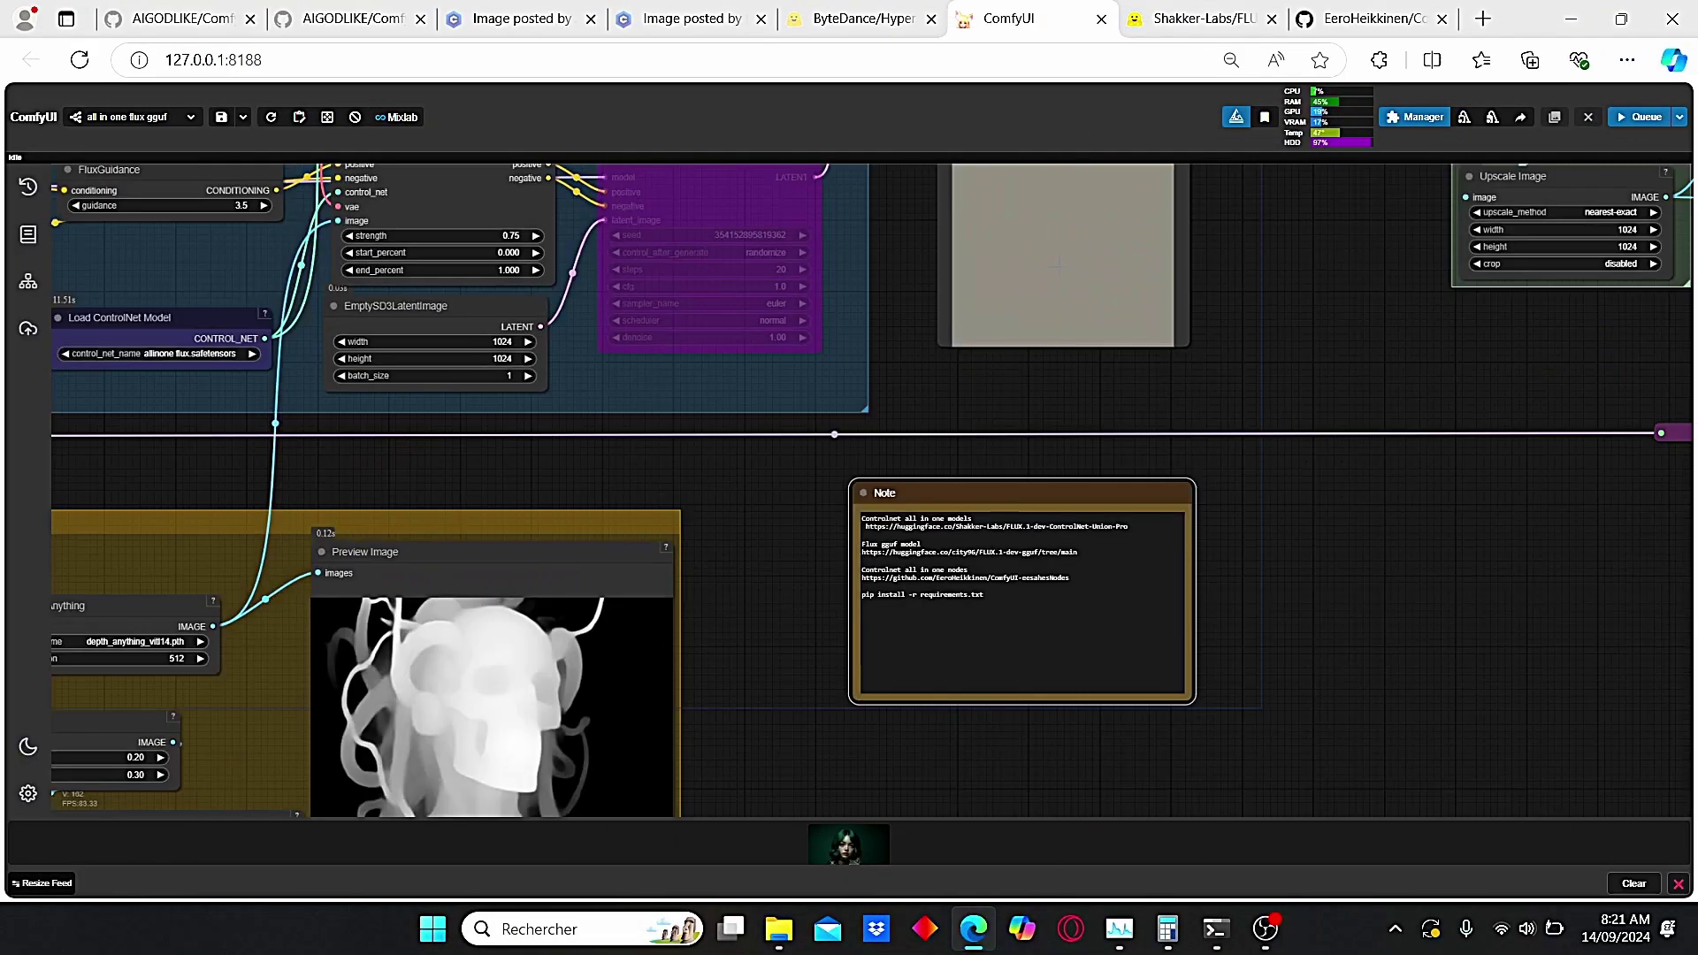
click(1370, 18)
click(1167, 61)
key(ctrl+v)
key(Return)
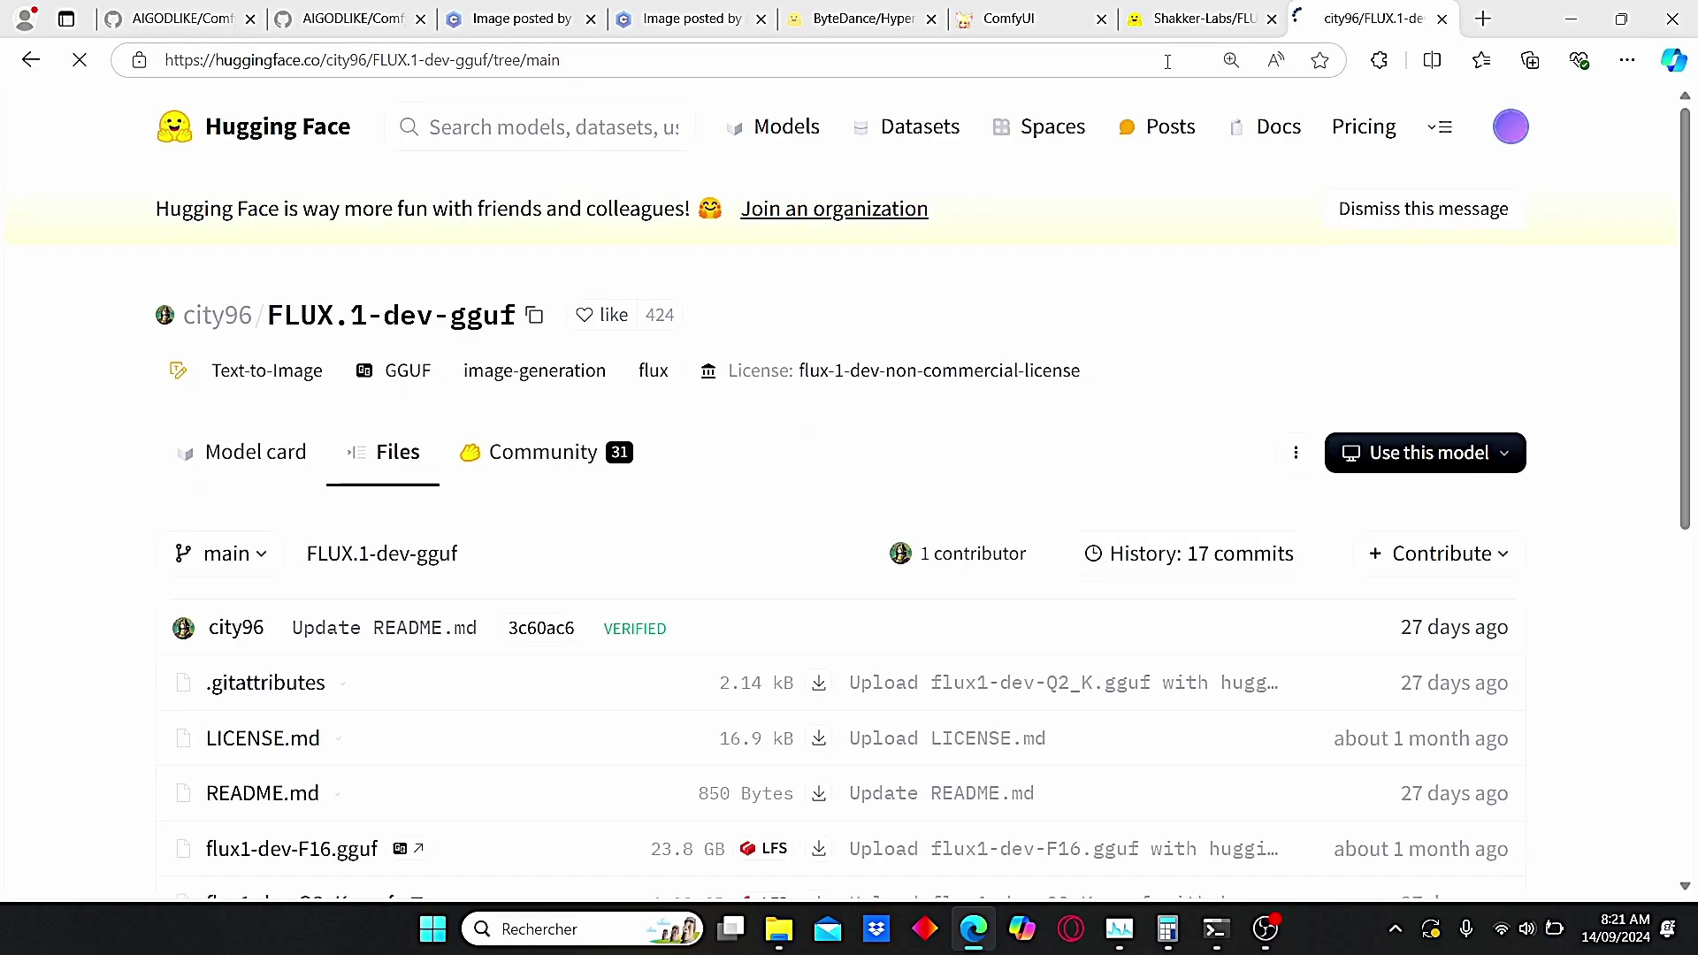
scroll(610, 287, down, 6)
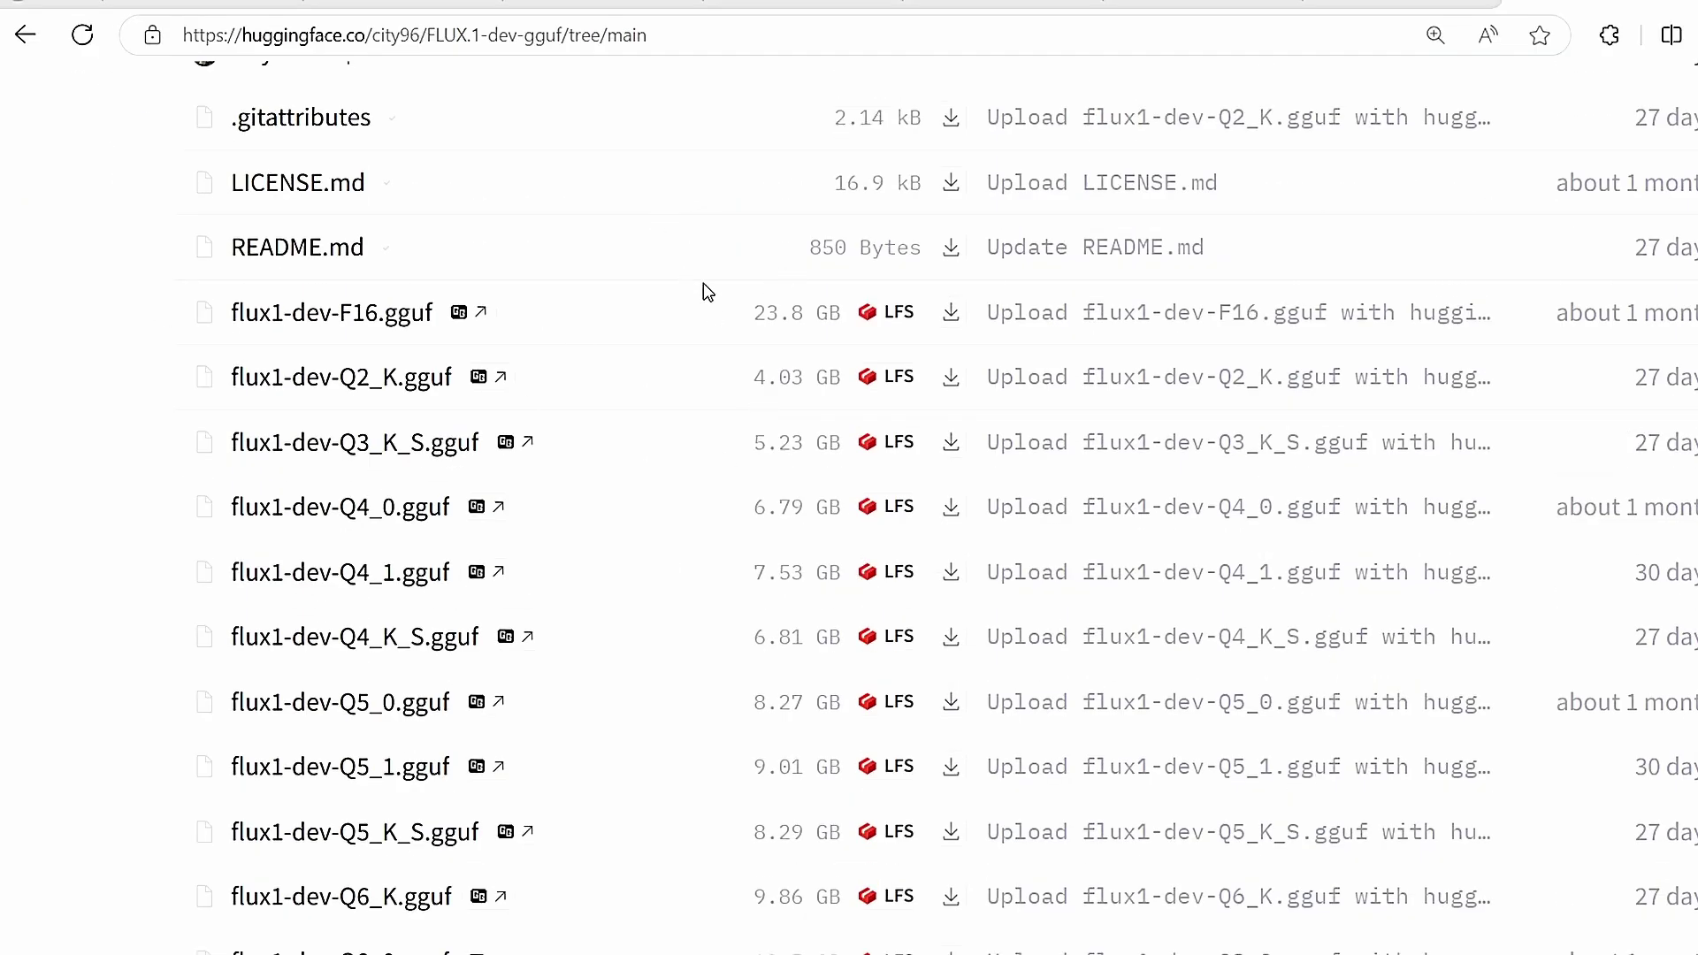
scroll(701, 288, down, 2)
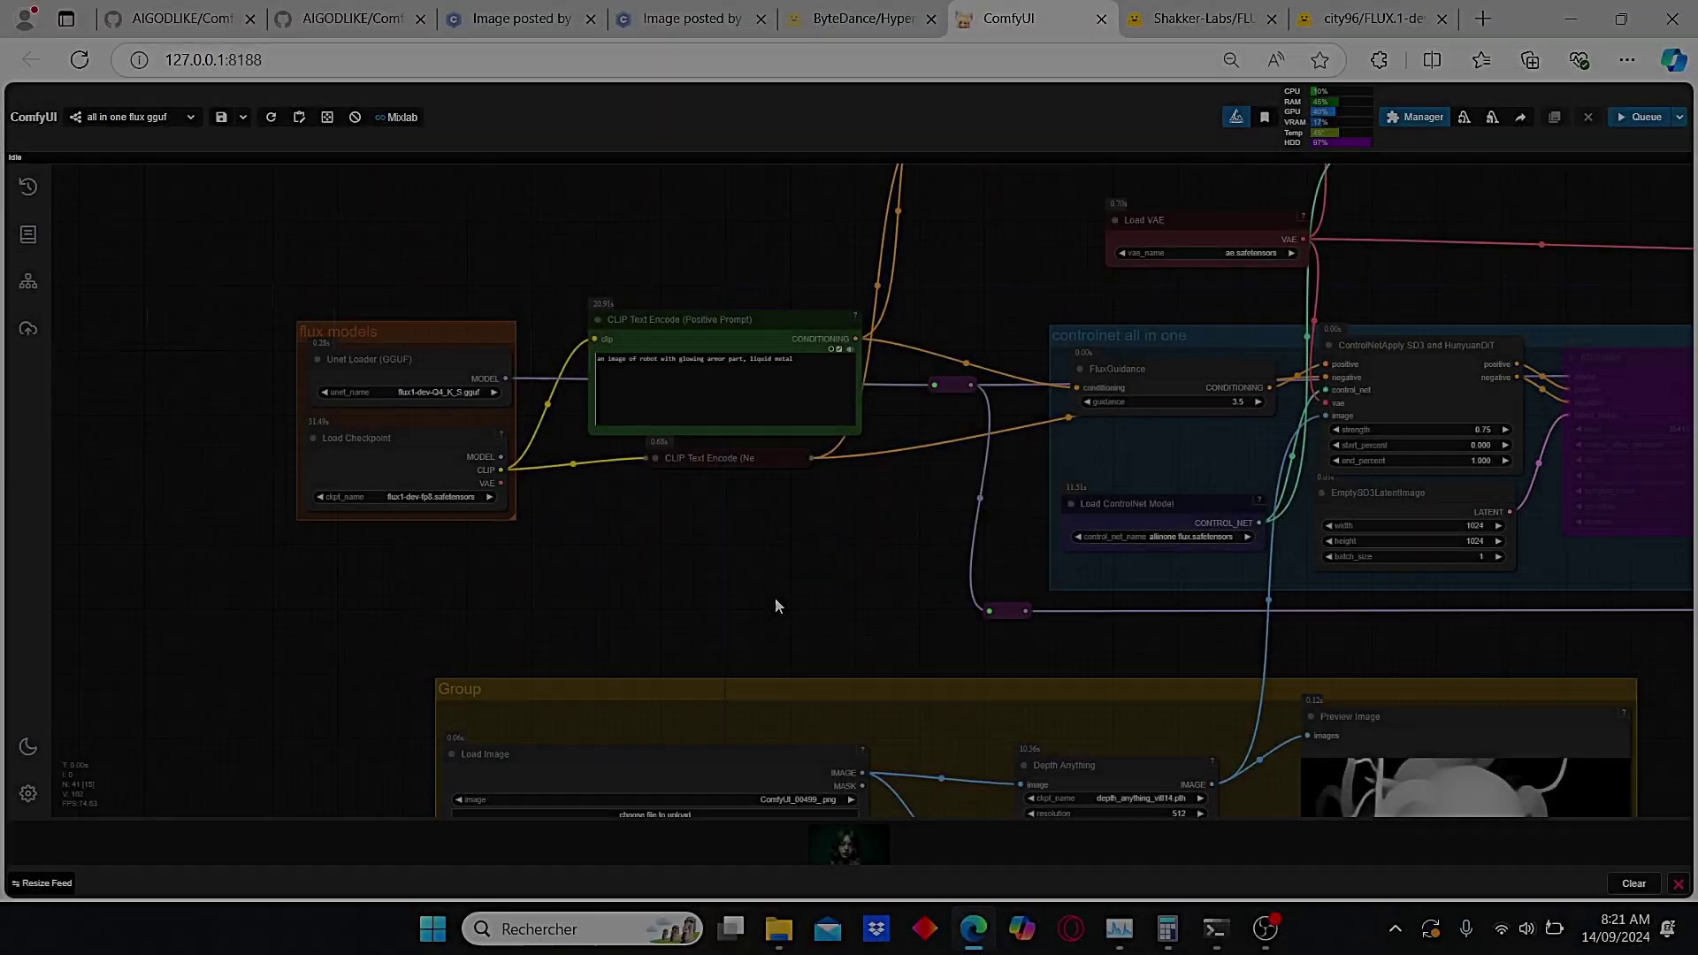
Copy the HTTPS clone URL of the city96/ComfyUI-GGUF repository on GitHub
scroll(776, 415, up, 8)
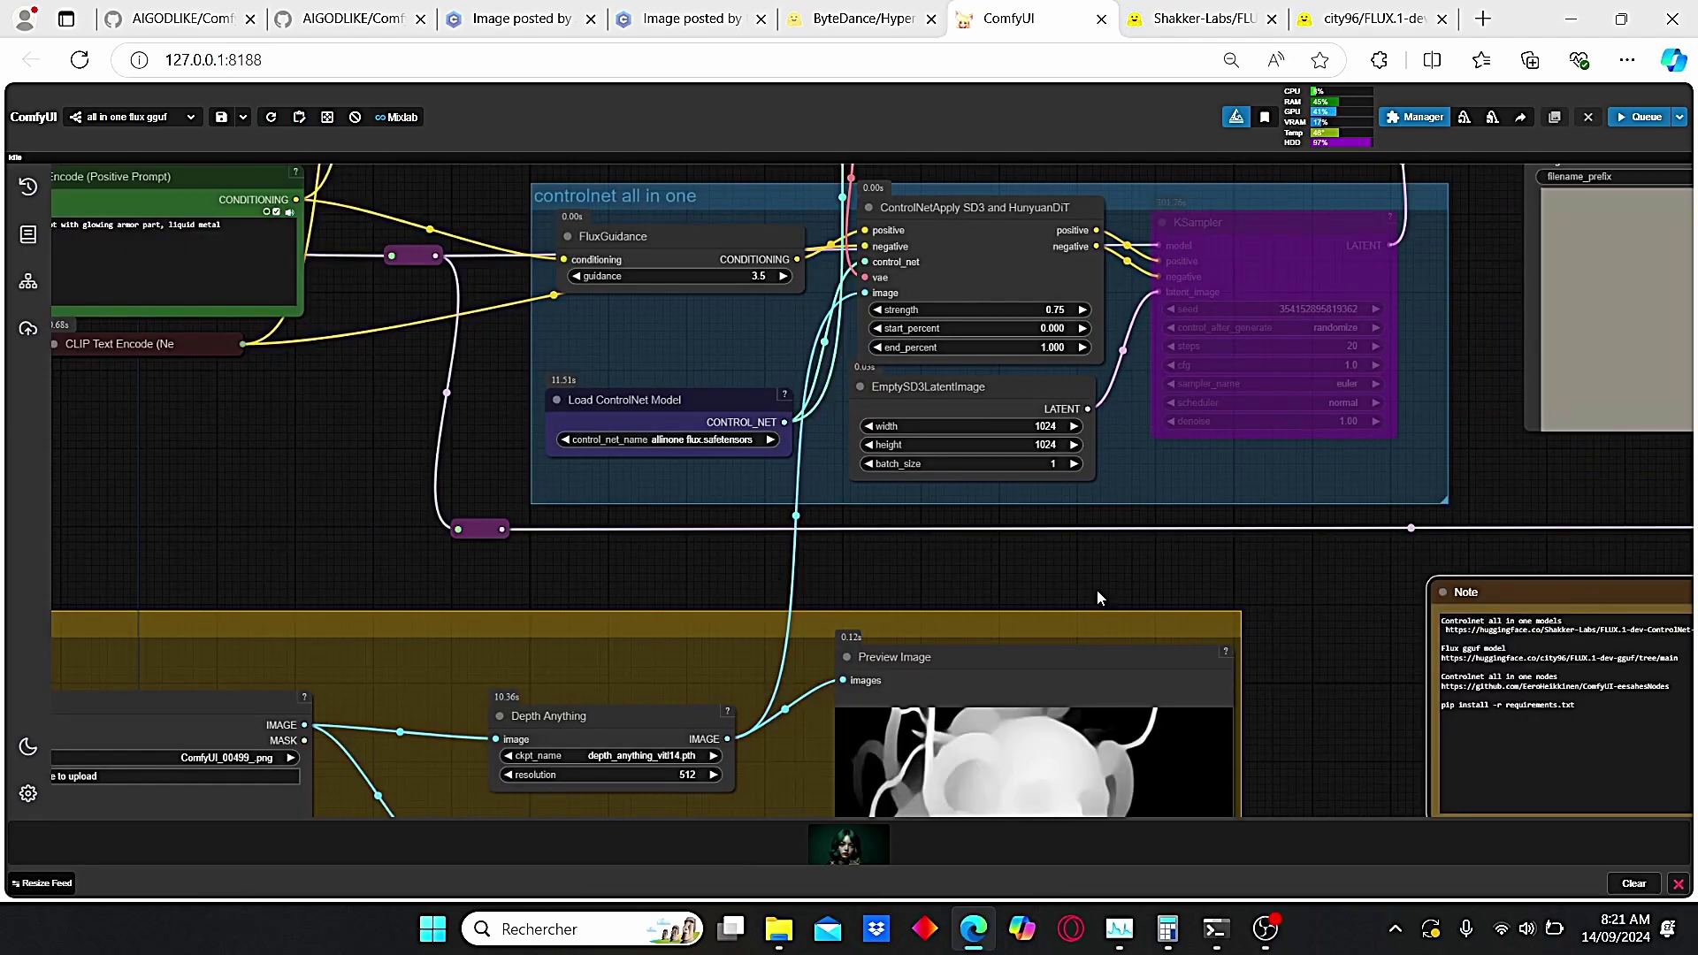
scroll(1099, 598, down, 2)
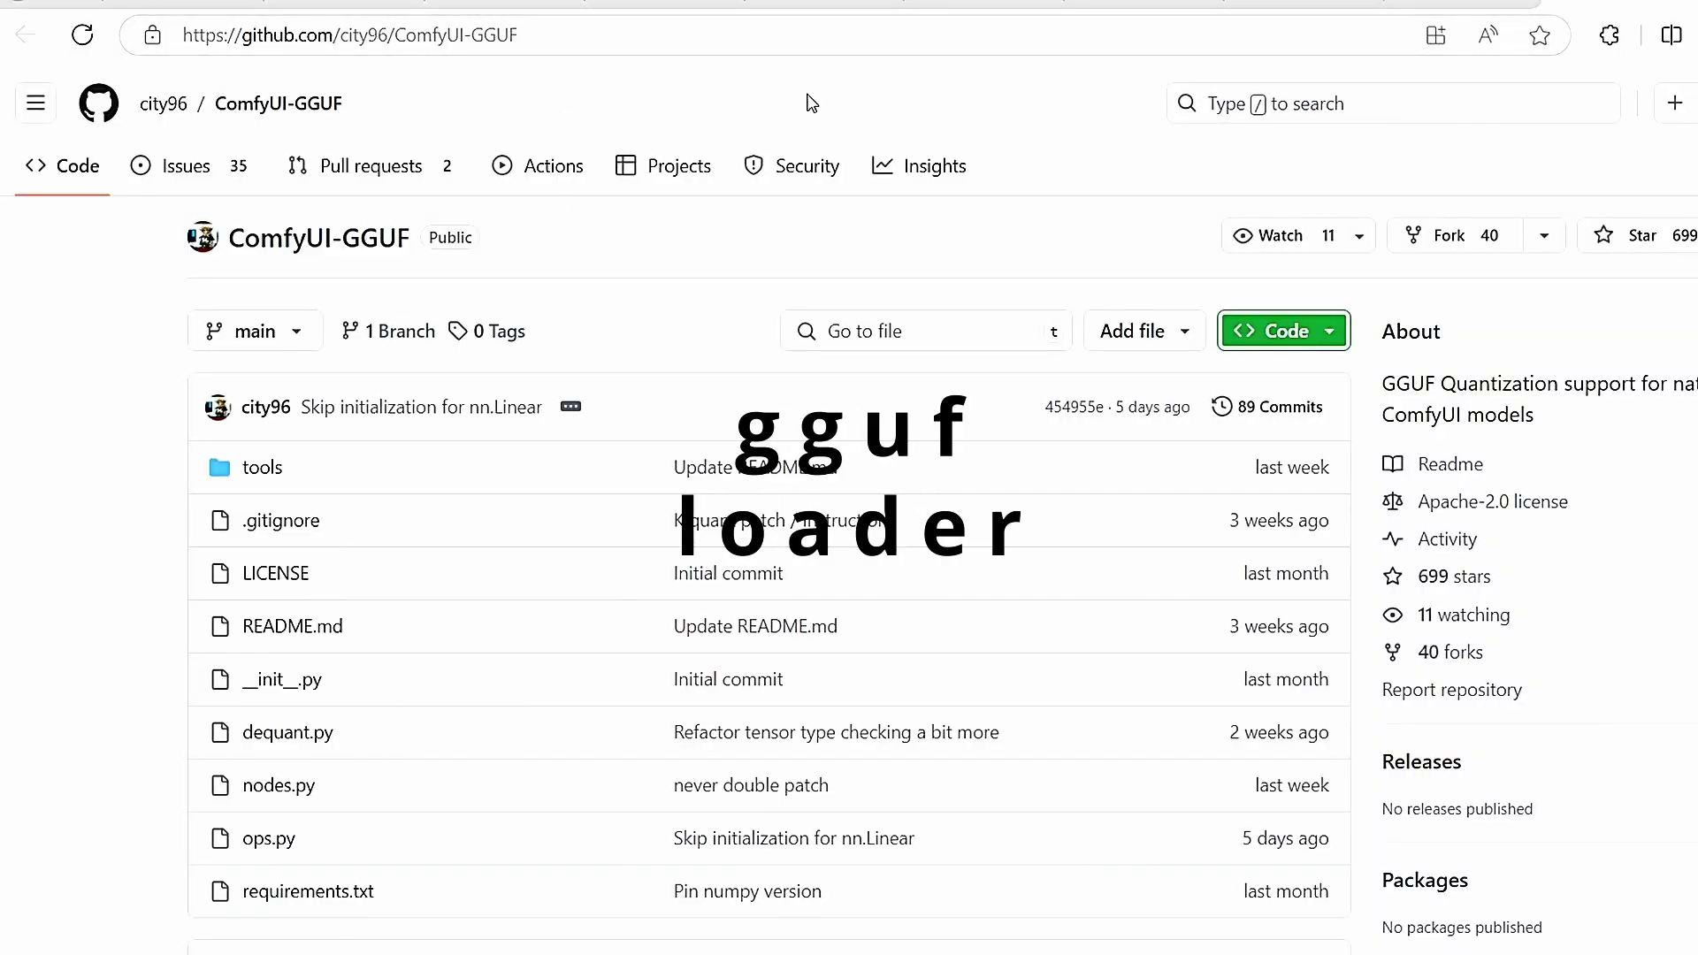
click(501, 42)
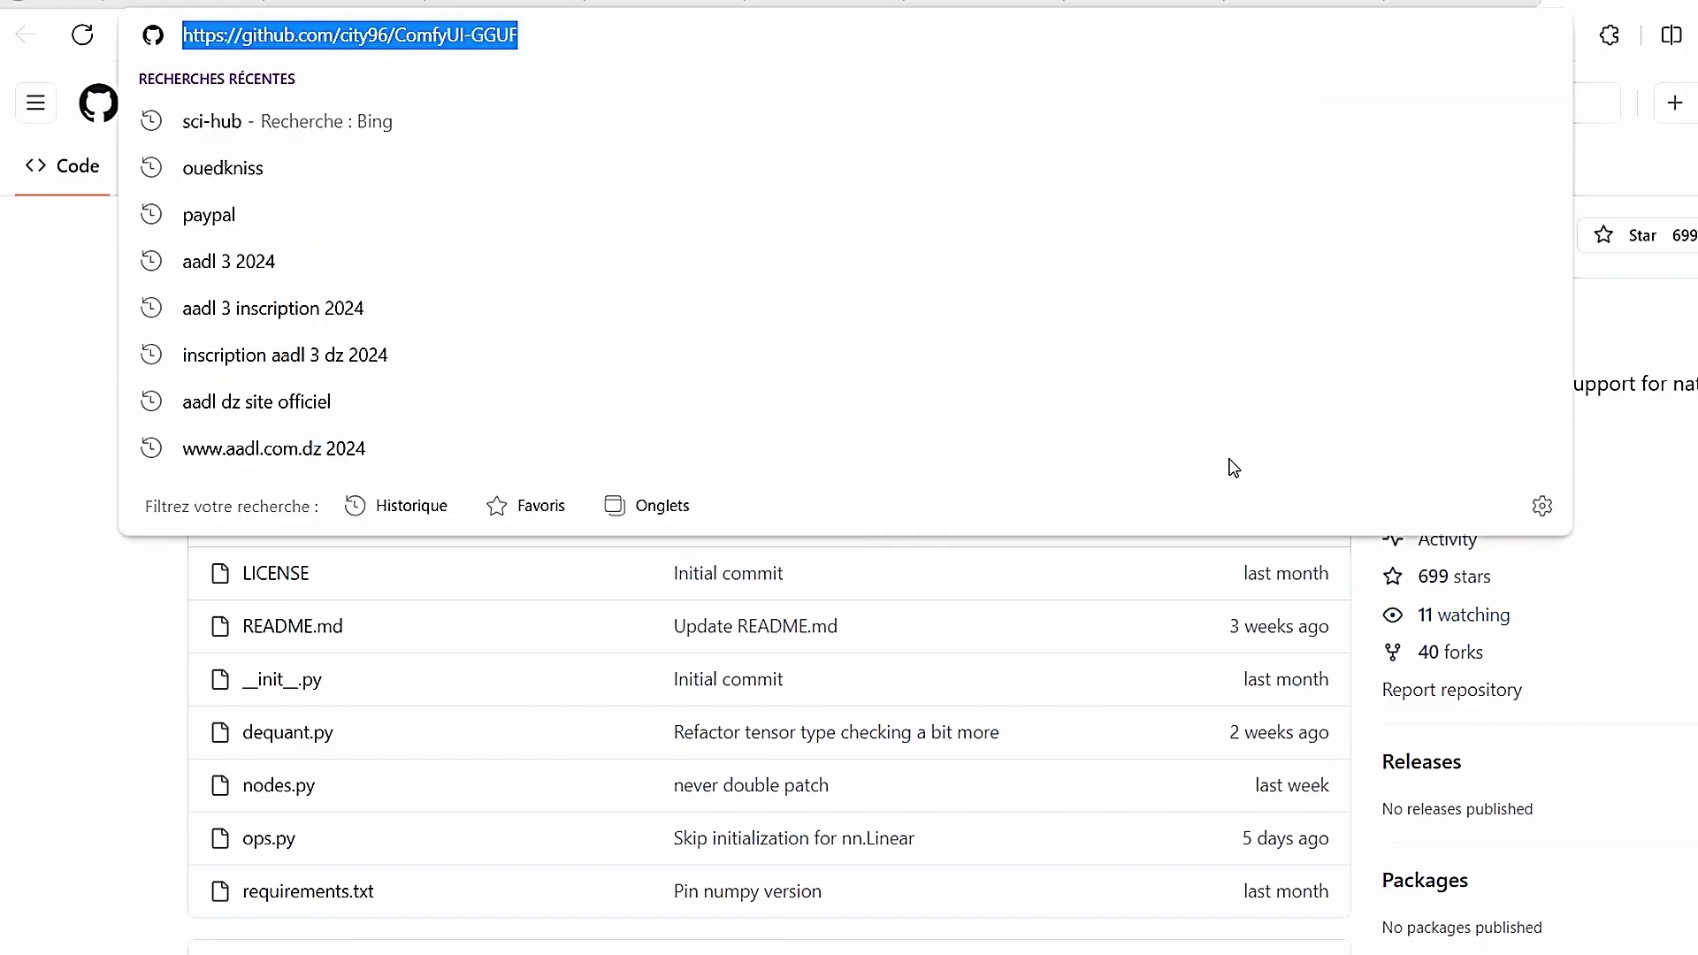
key(Escape)
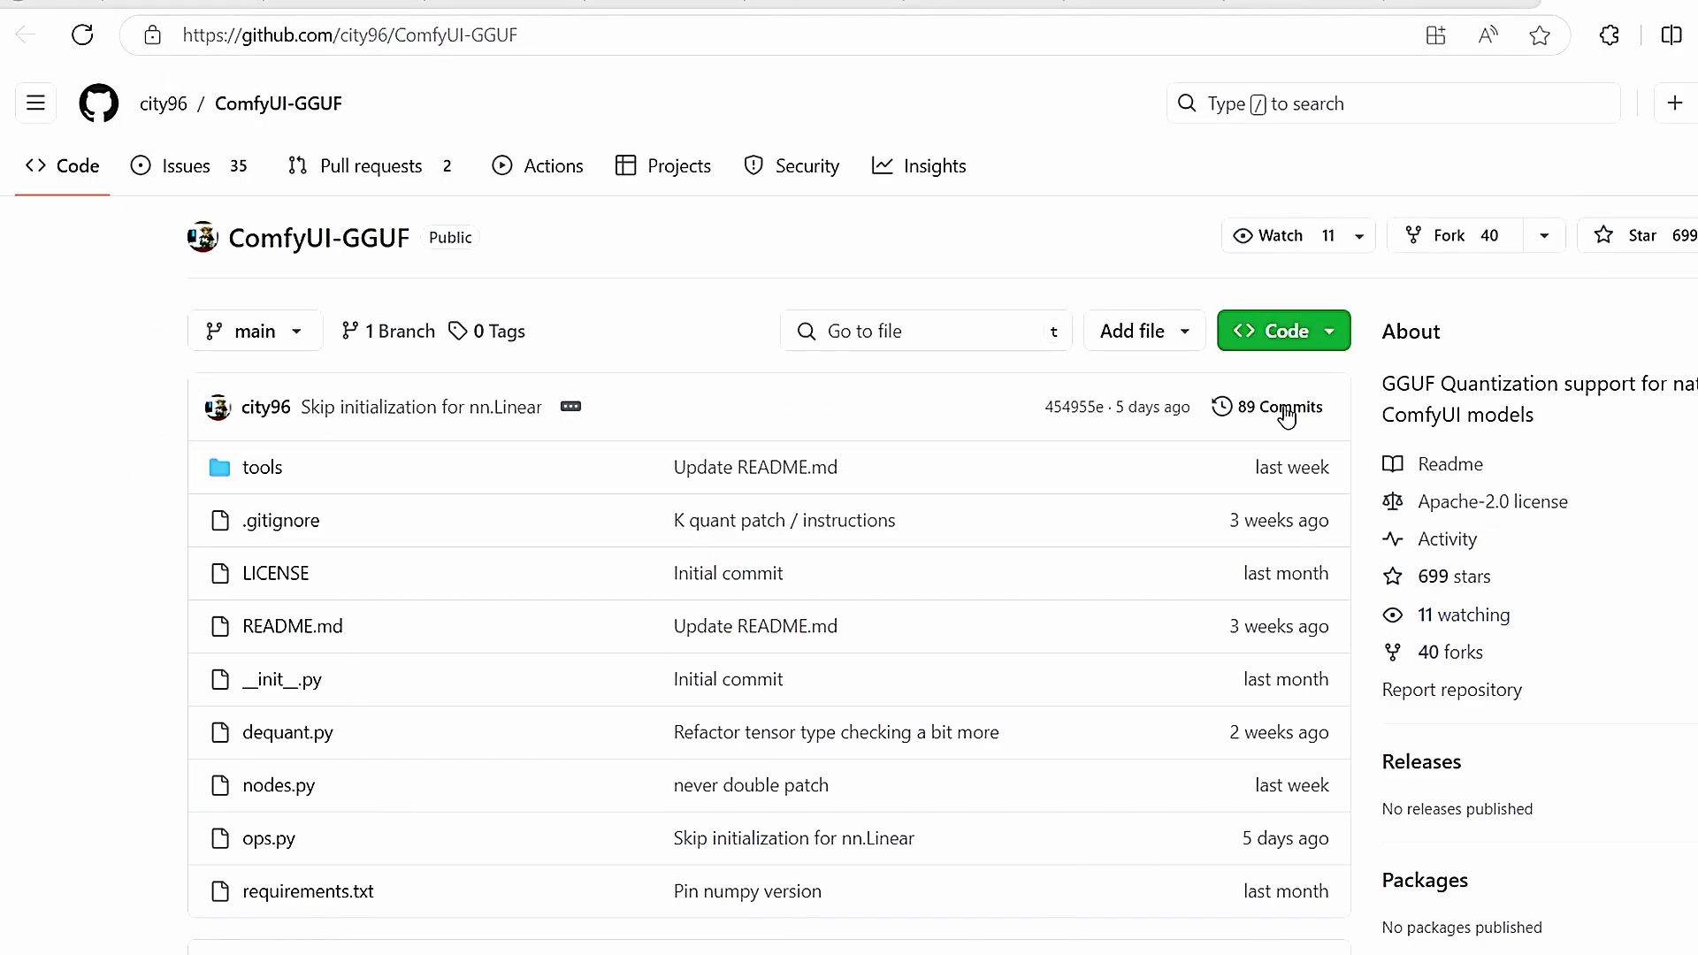
click(1318, 345)
click(1308, 559)
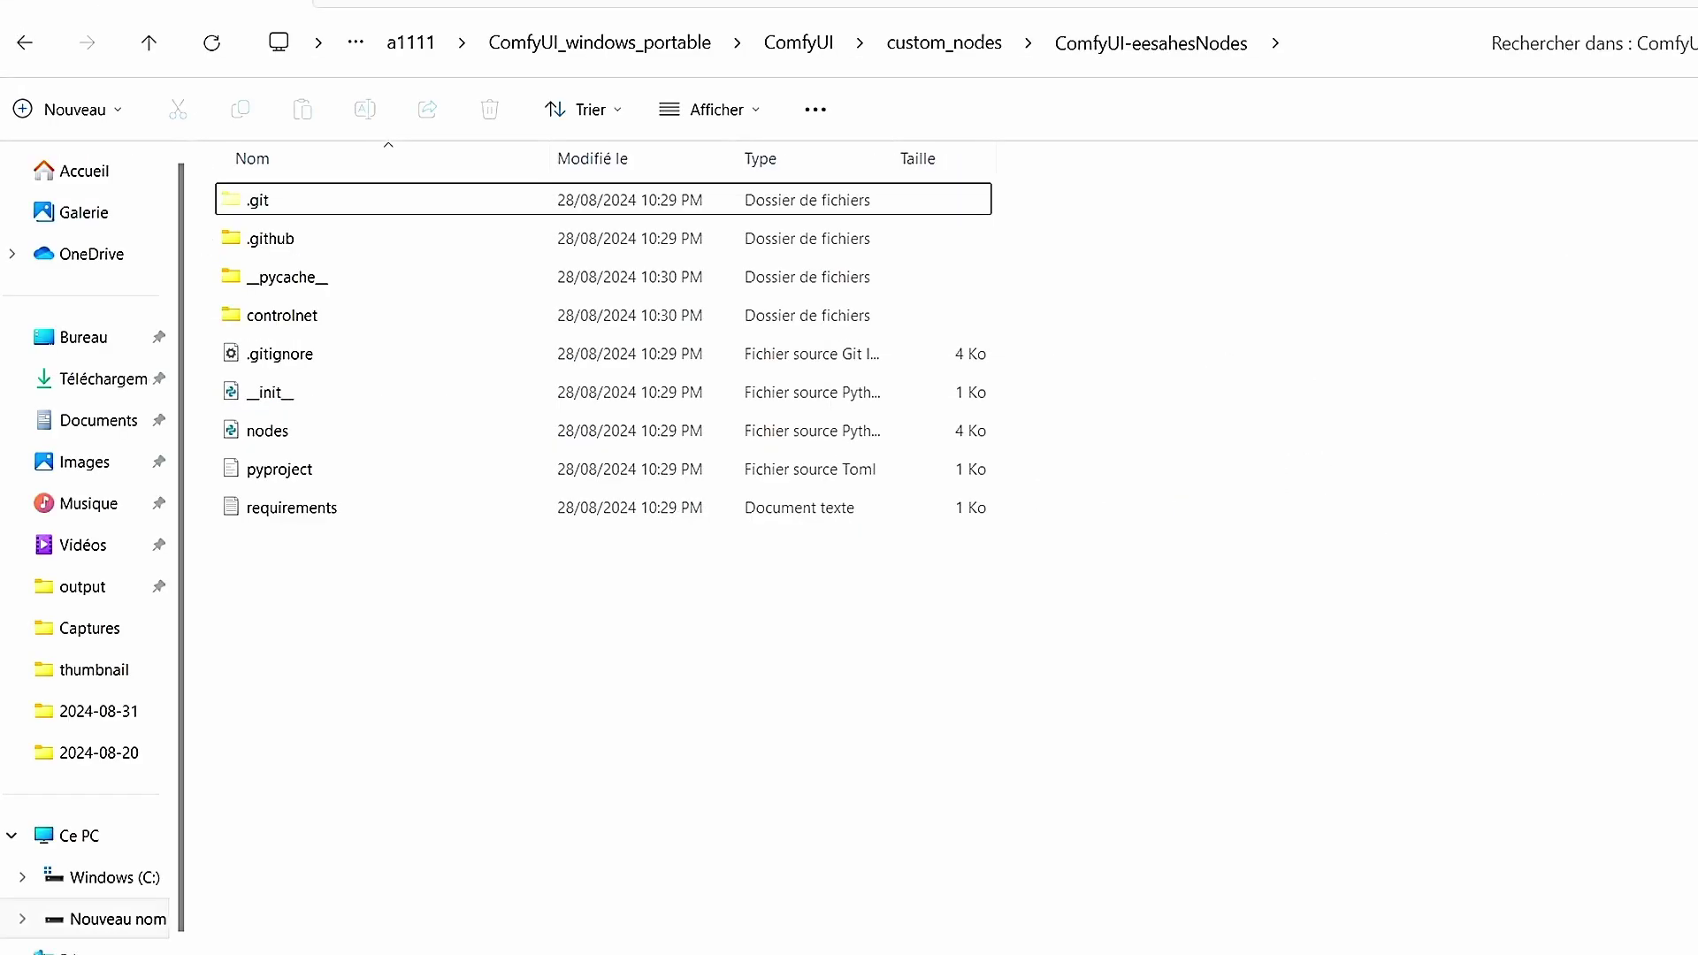
Go back to ComfyUI's custom_nodes folder in File Explorer and start a command prompt in it
click(942, 42)
click(1345, 61)
text(cmd)
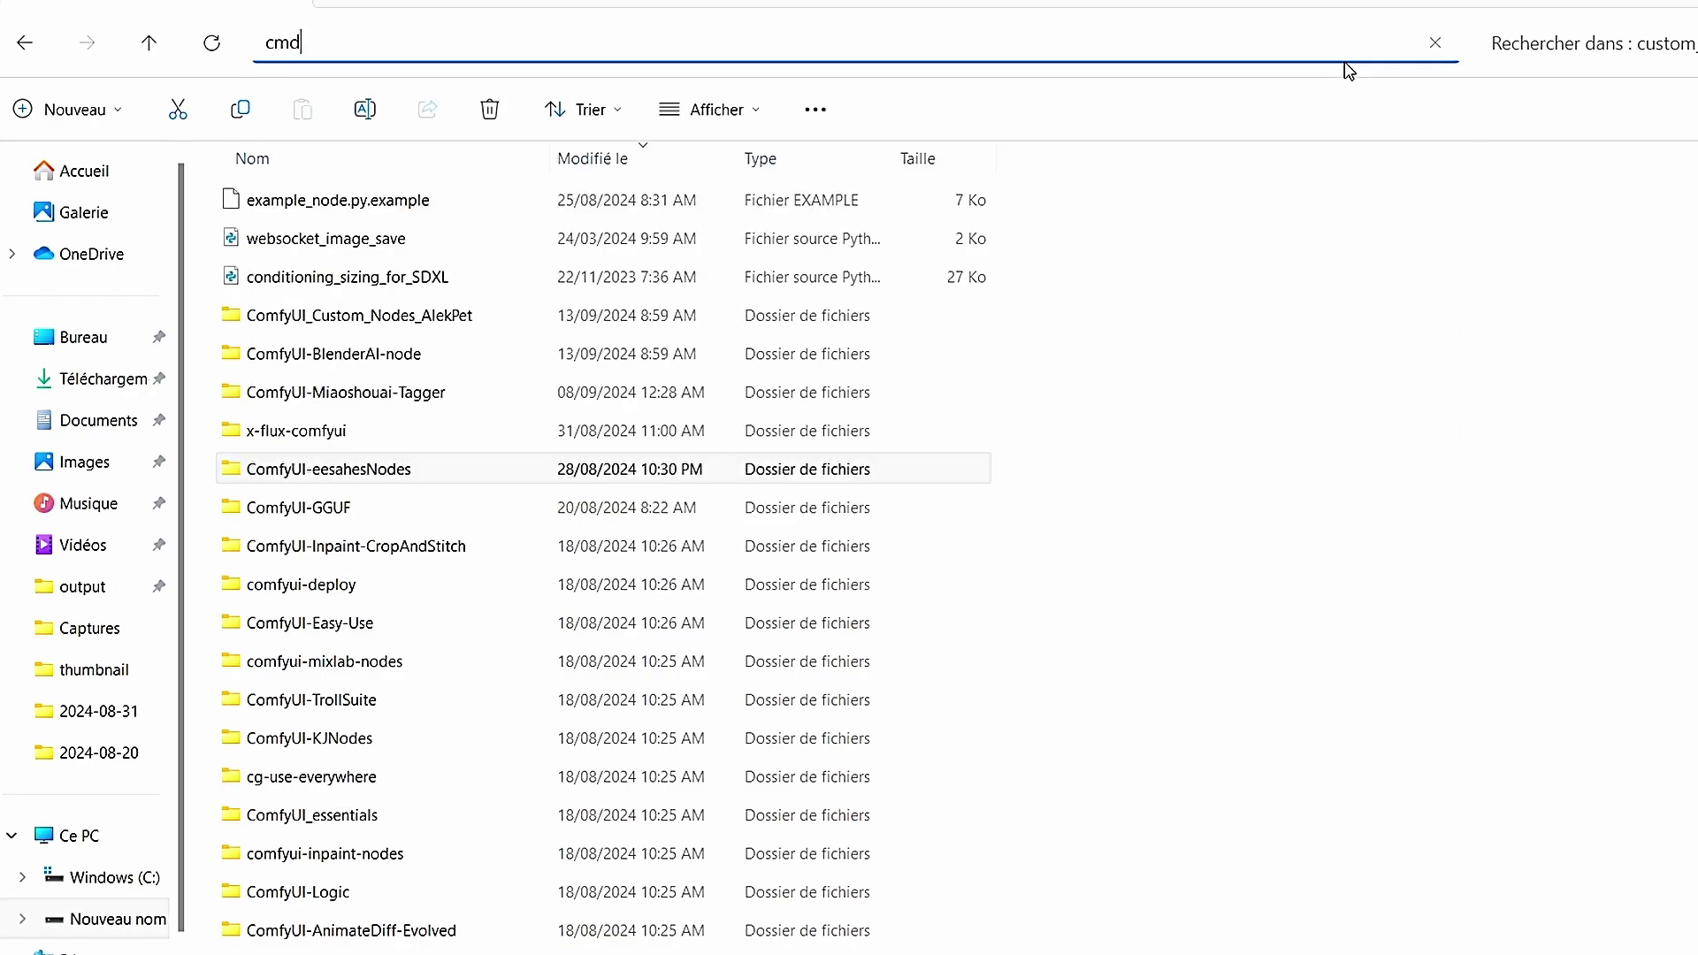
key(Return)
Enter git clone with the copied ComfyUI-GGUF repository URL and close the command prompt without running it
text(git)
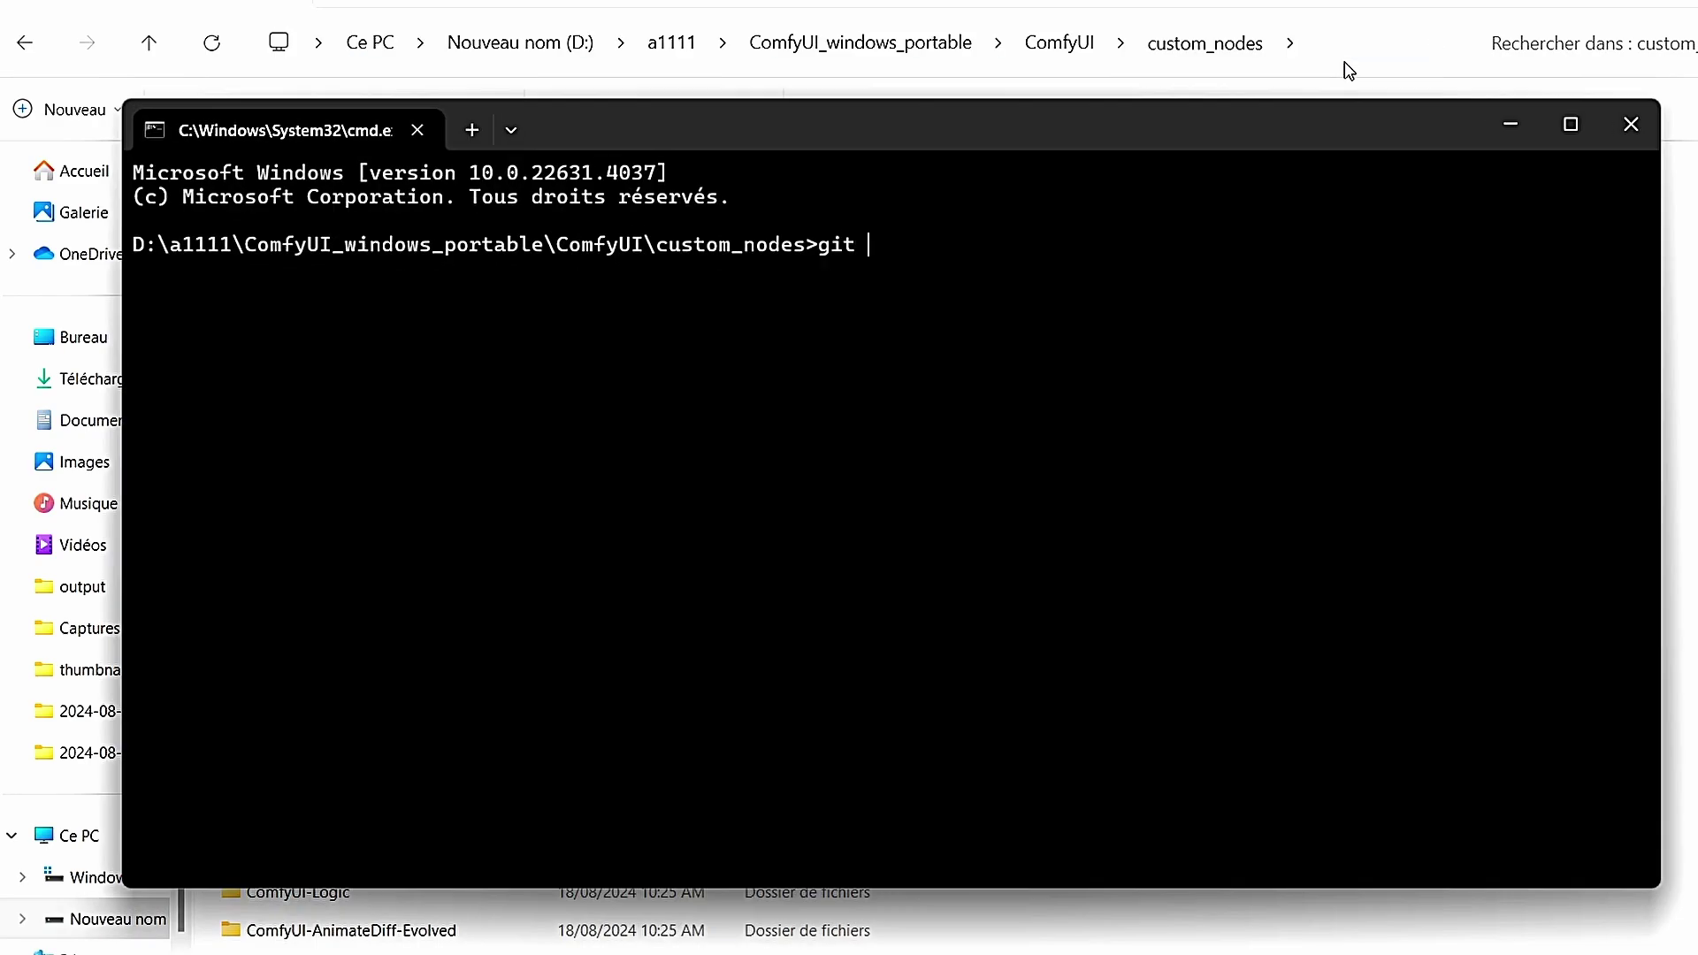
text( clone)
key(ctrl+v)
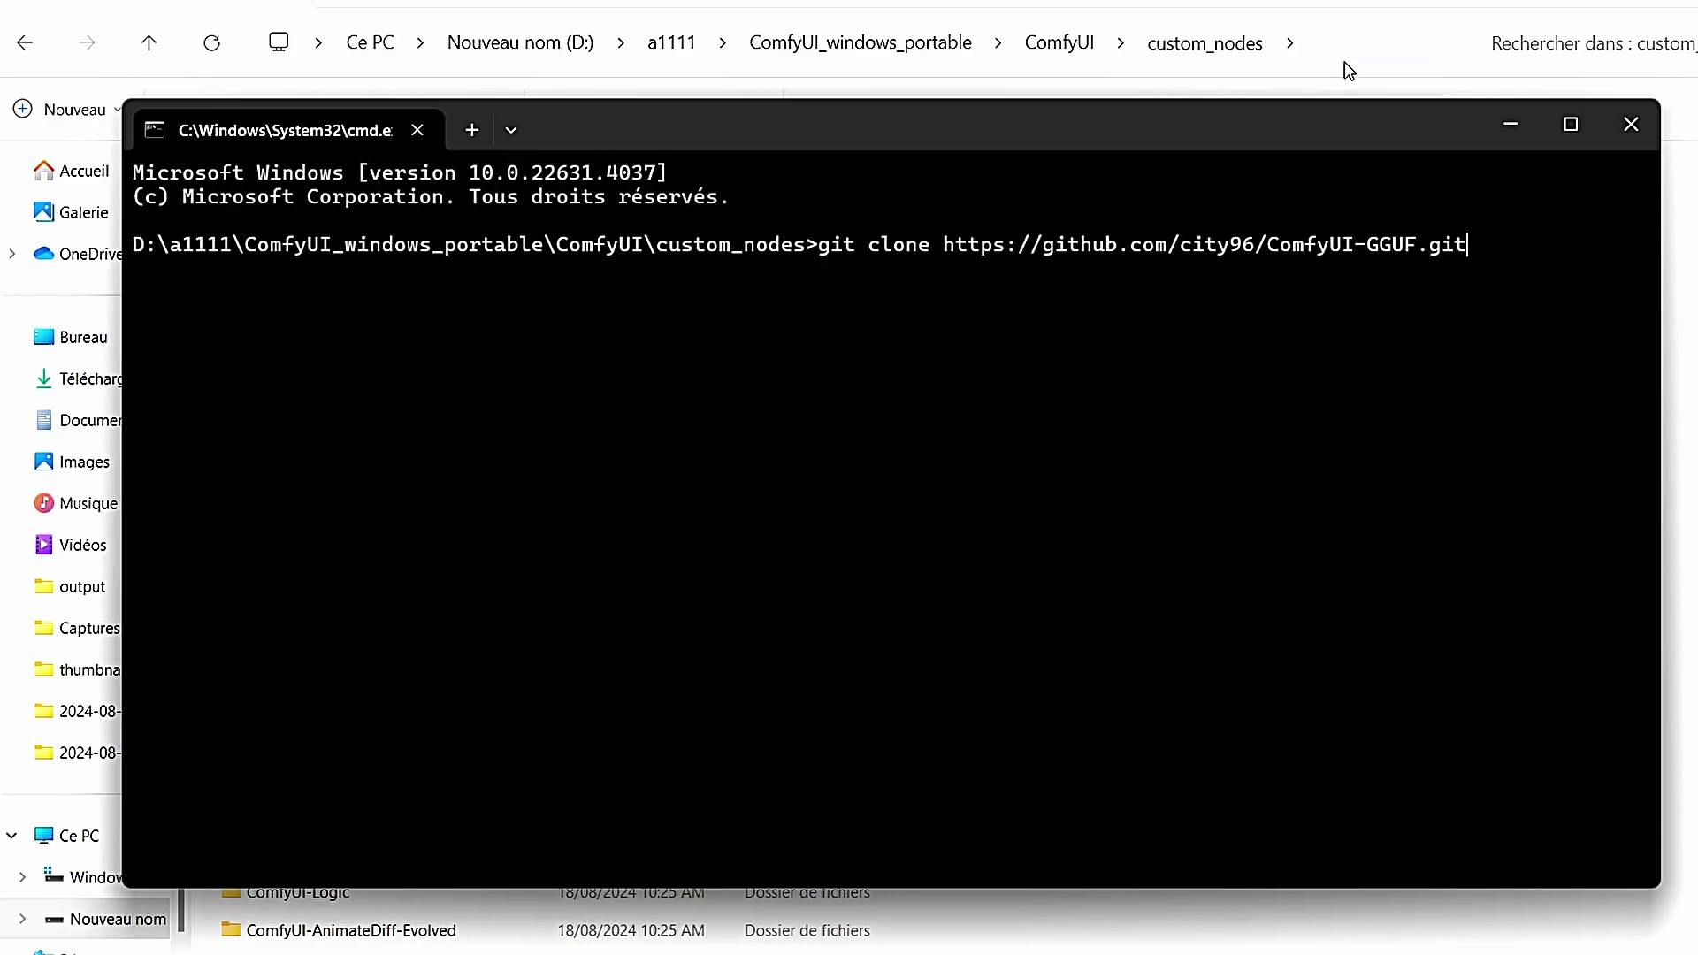
click(1645, 144)
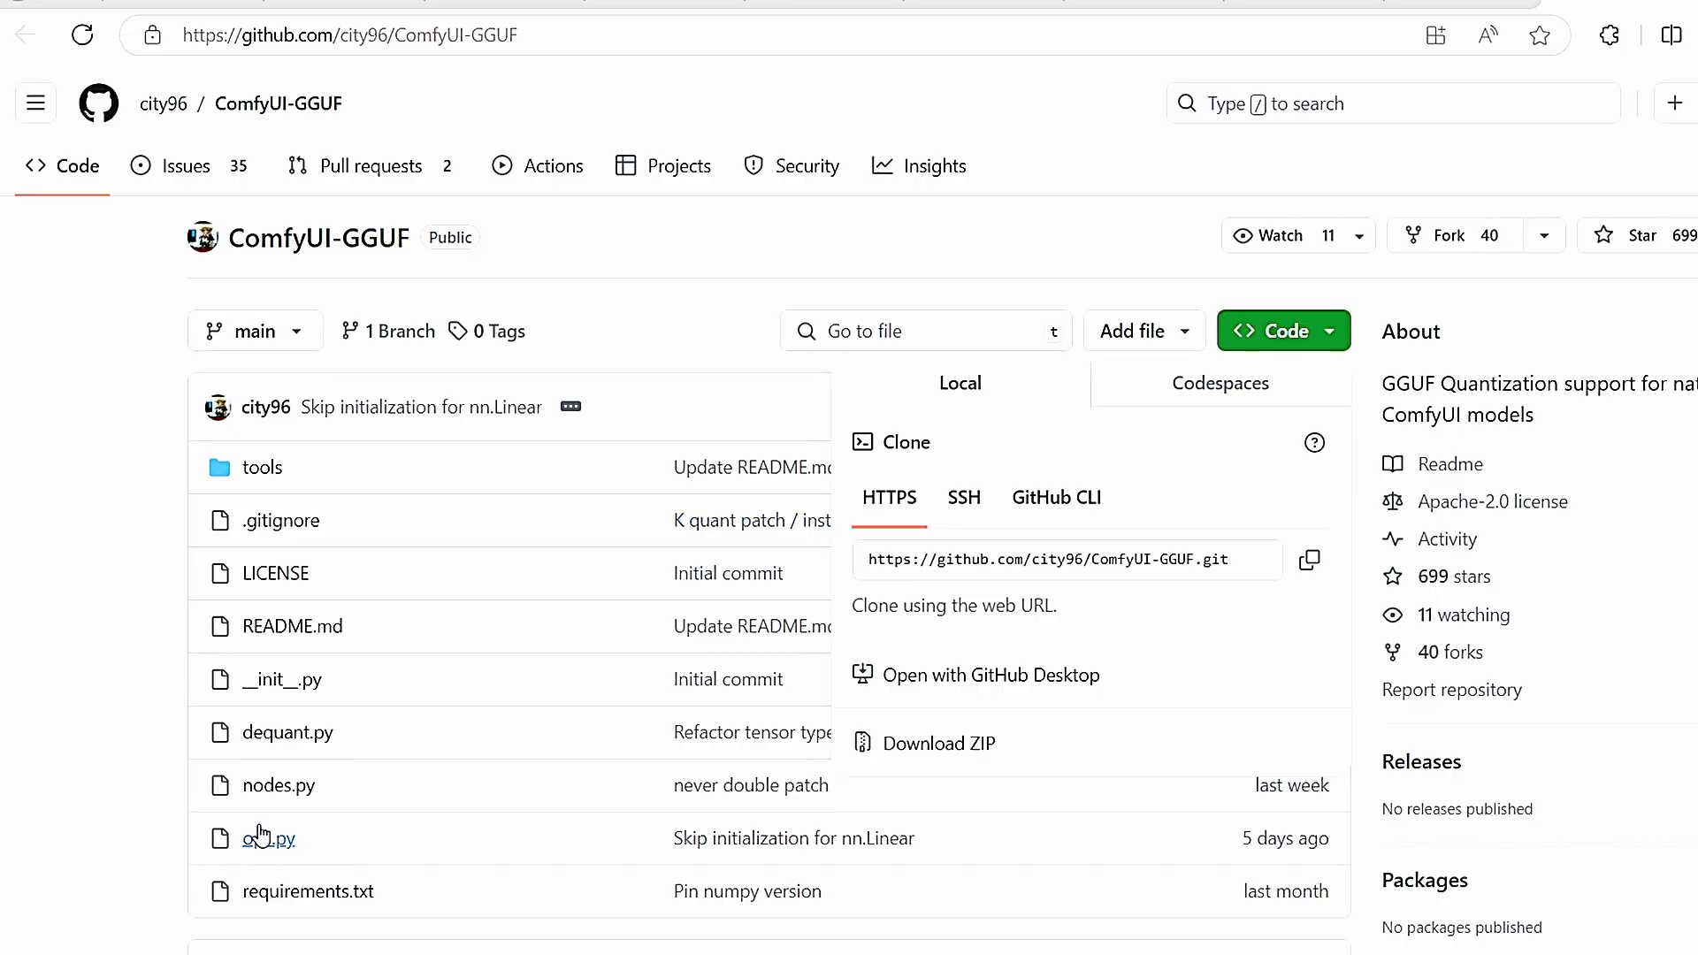
Copy the requirements install command for standalone ComfyUI from the ComfyUI-GGUF README
click(133, 746)
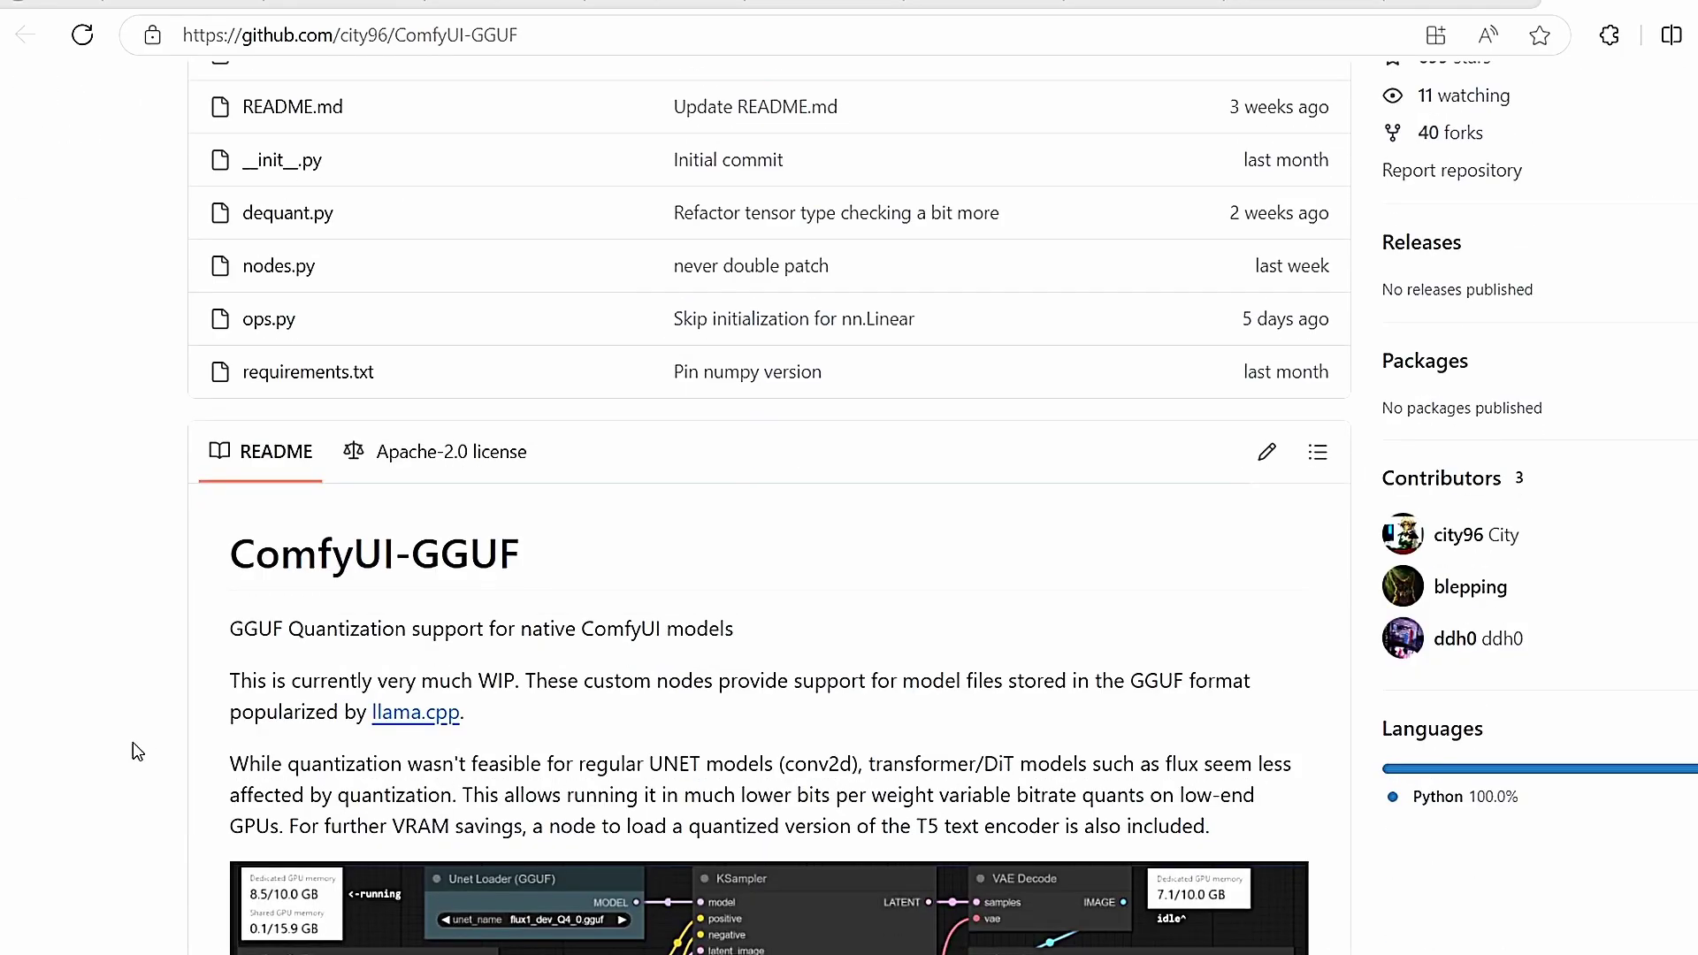
scroll(133, 743, down, 15)
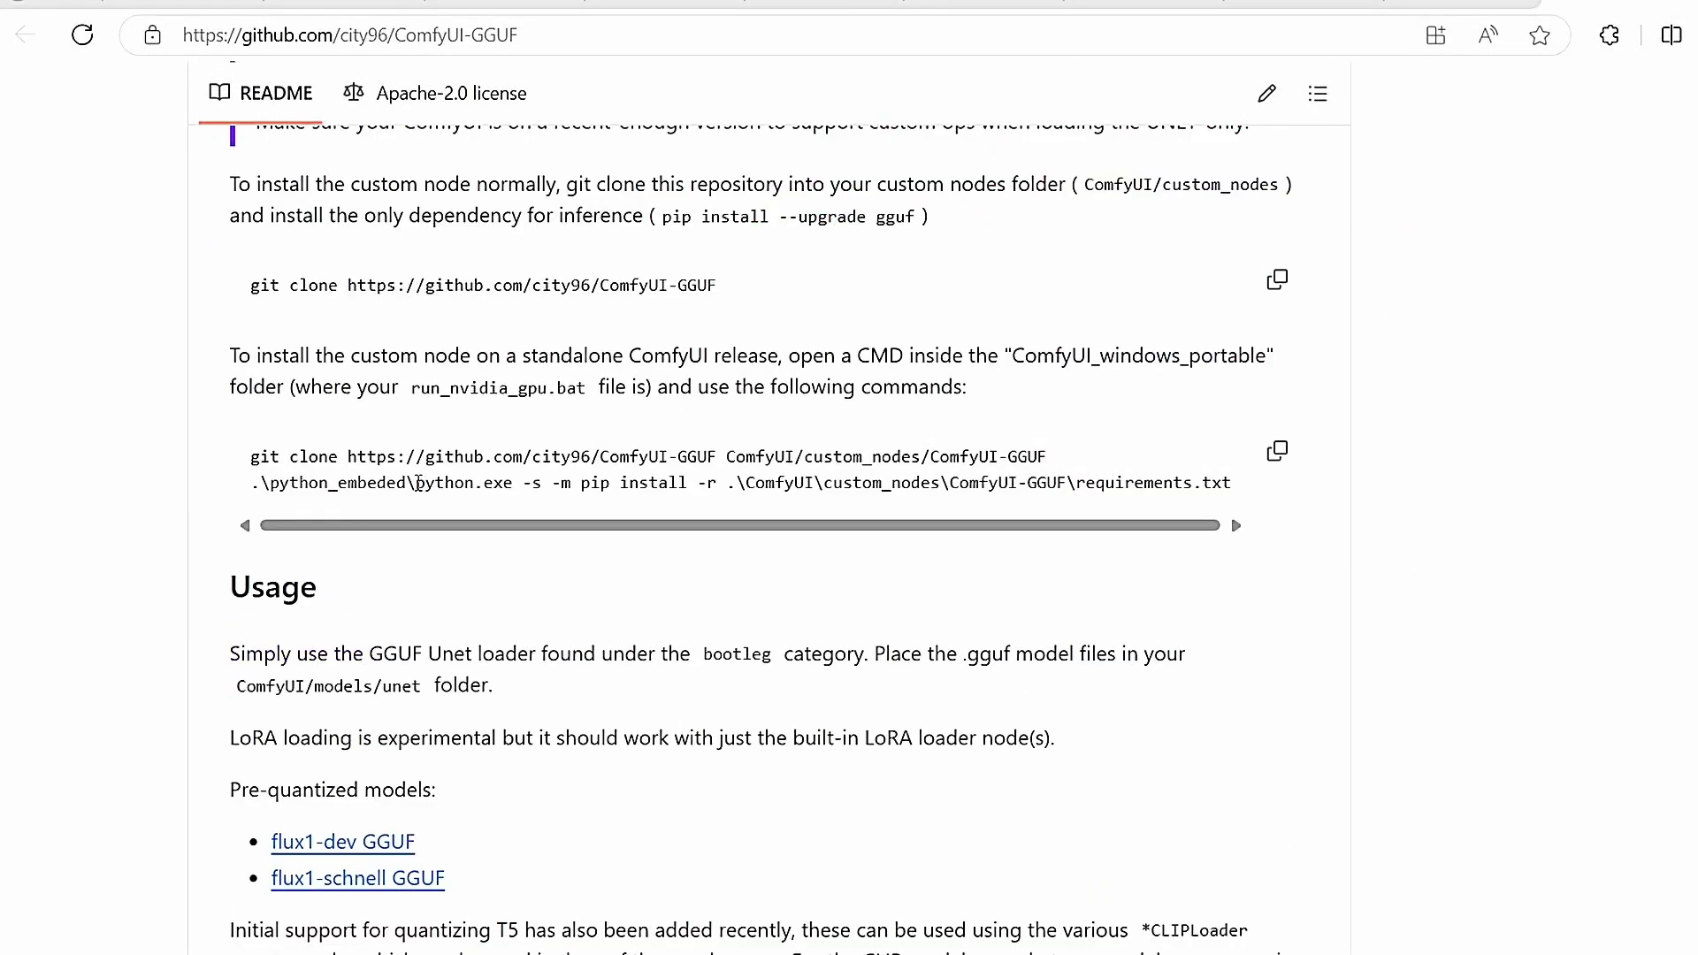
scroll(508, 485, up, 1)
scroll(478, 425, down, 2)
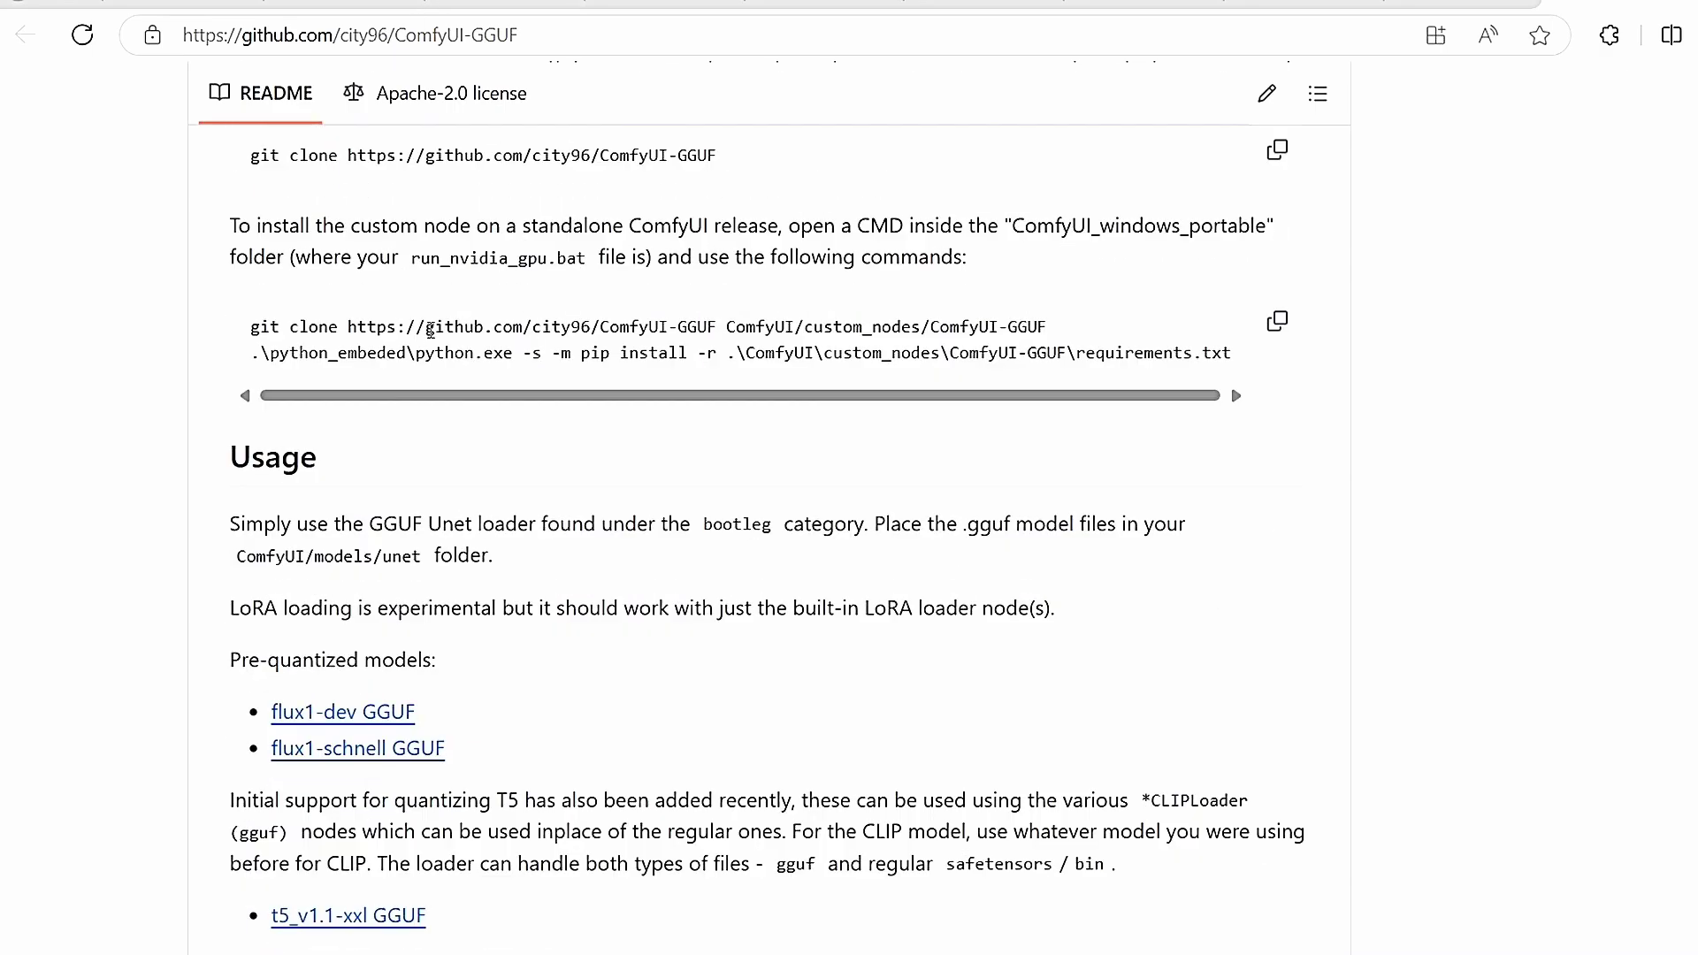
drag(422, 359, 1241, 379)
key(ctrl+c)
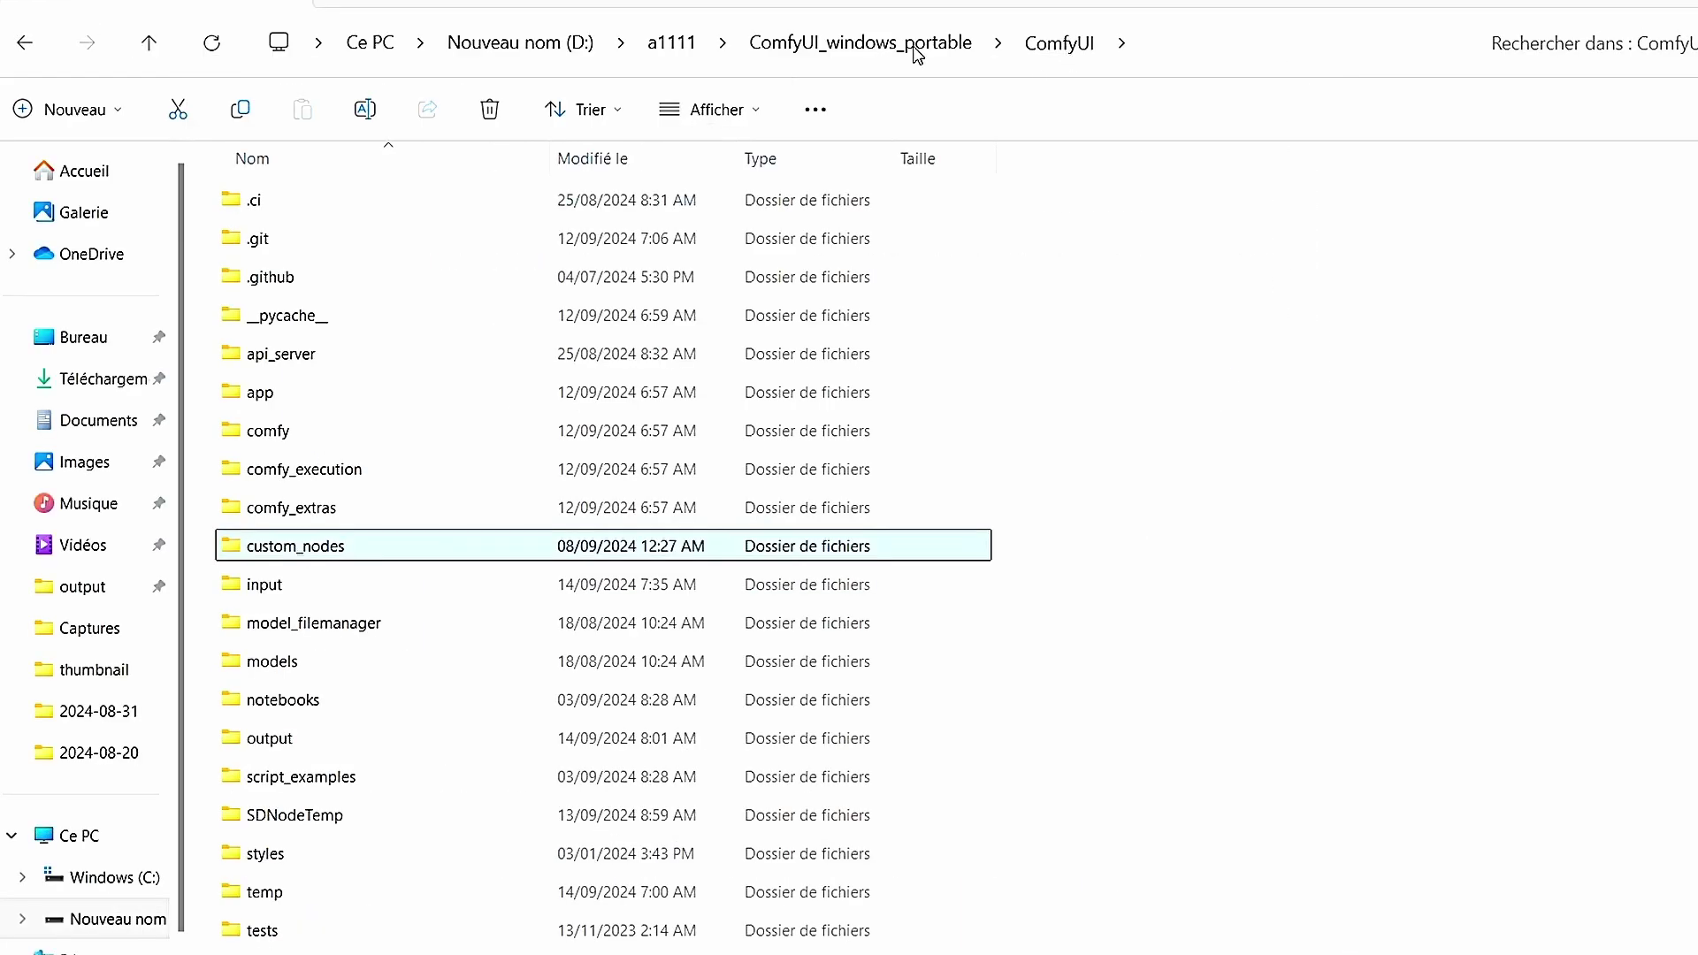
Start a command prompt in the ComfyUI_windows_portable folder and paste the copied requirements install command
click(917, 48)
click(1051, 60)
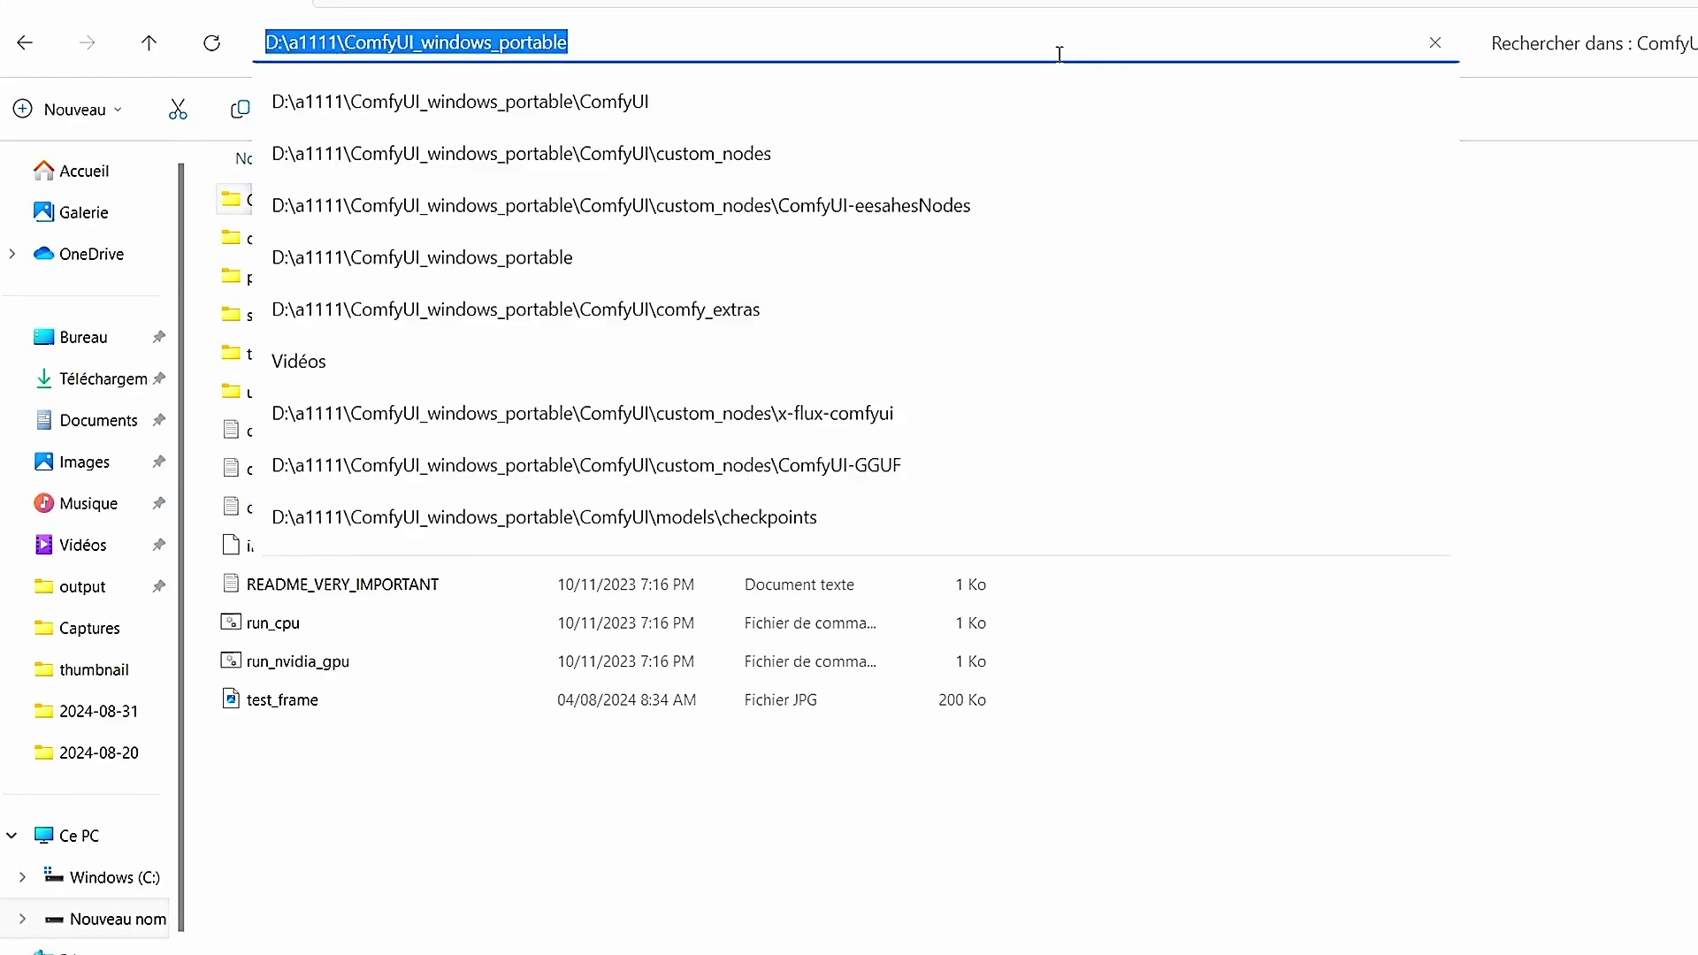
text(cmd)
key(Return)
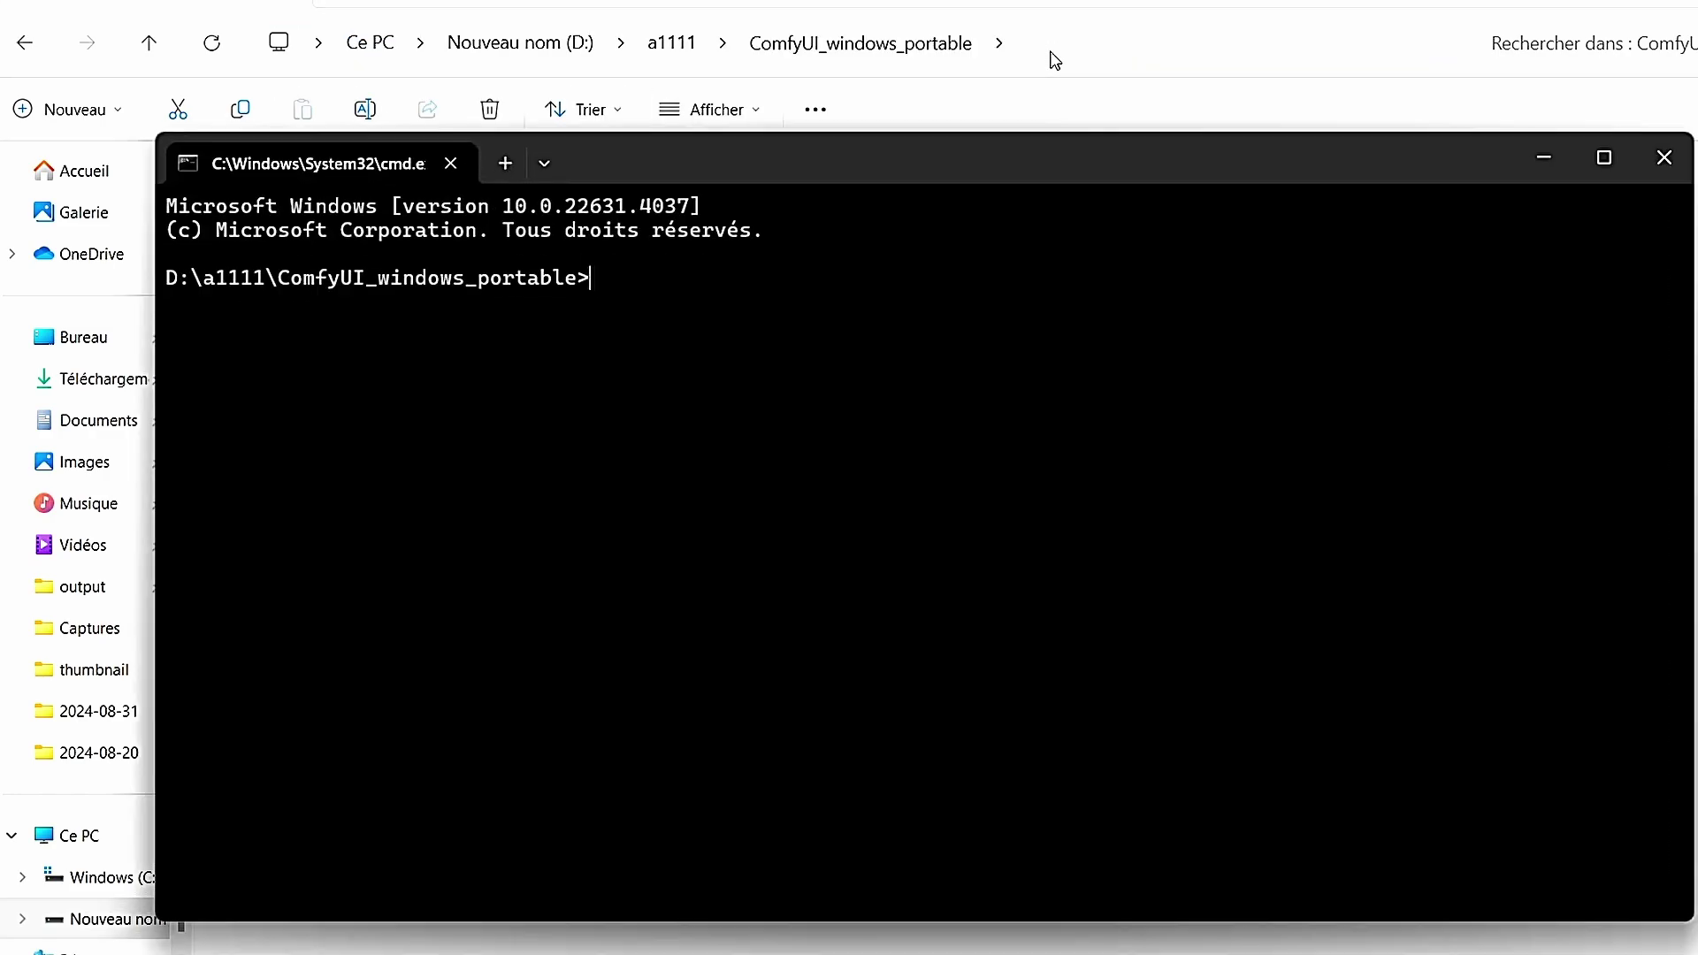
key(ctrl+v)
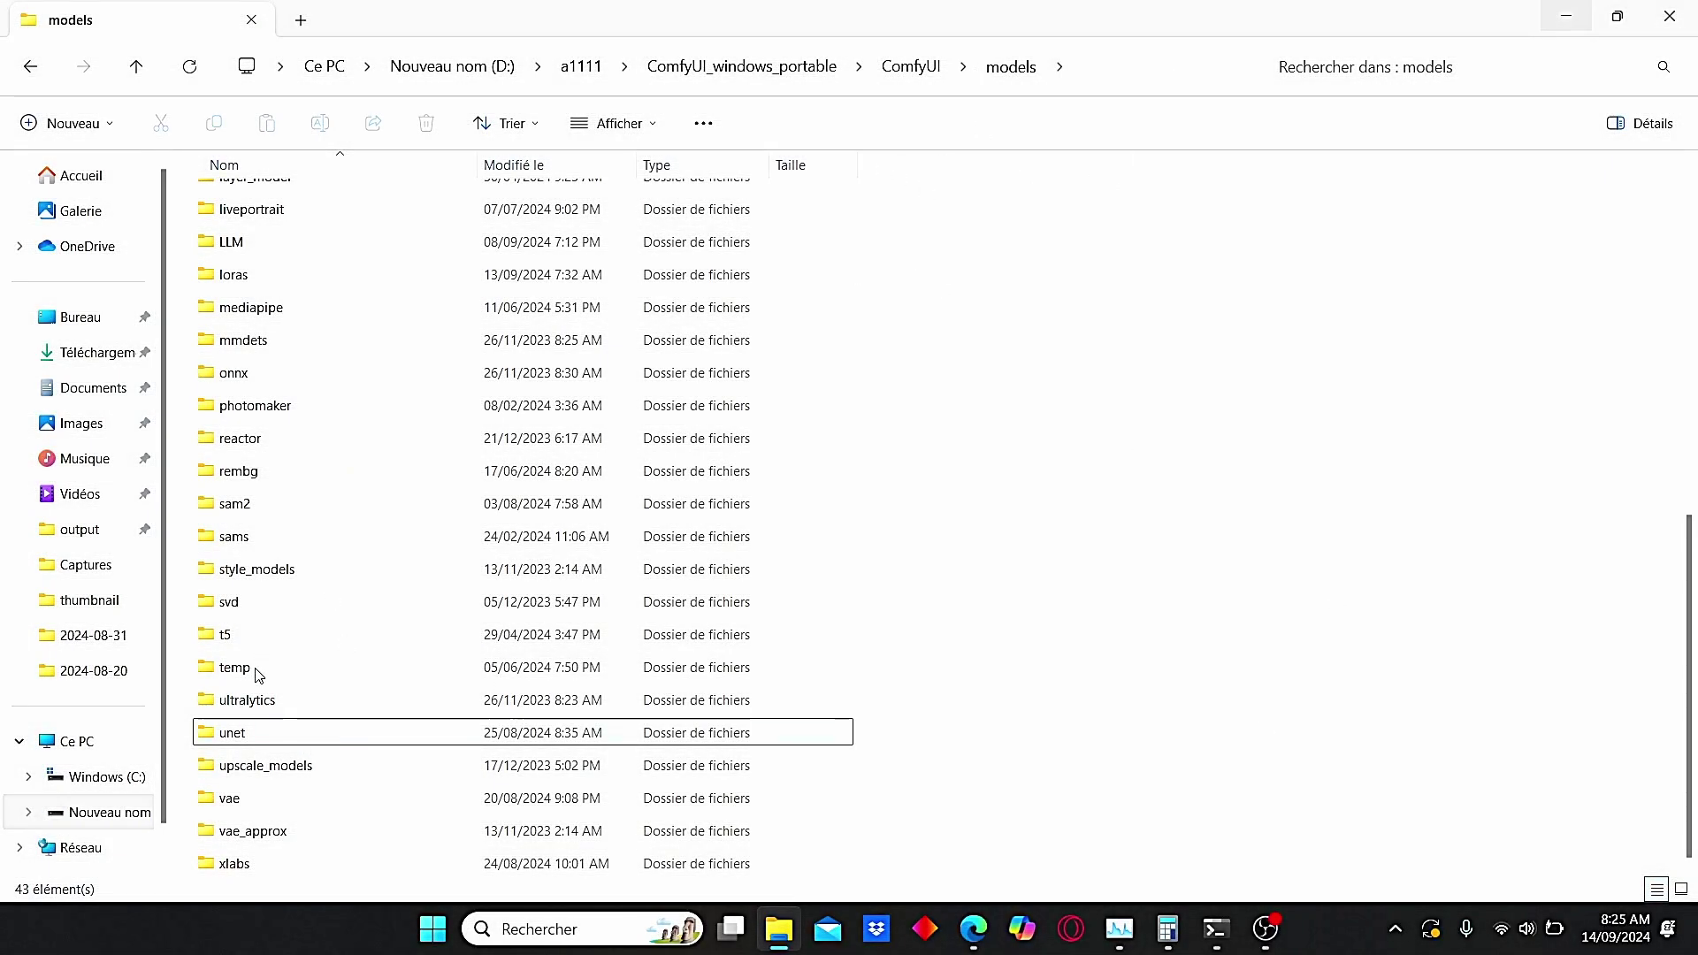
Open the unet folder inside ComfyUI's models folder
double_click(297, 743)
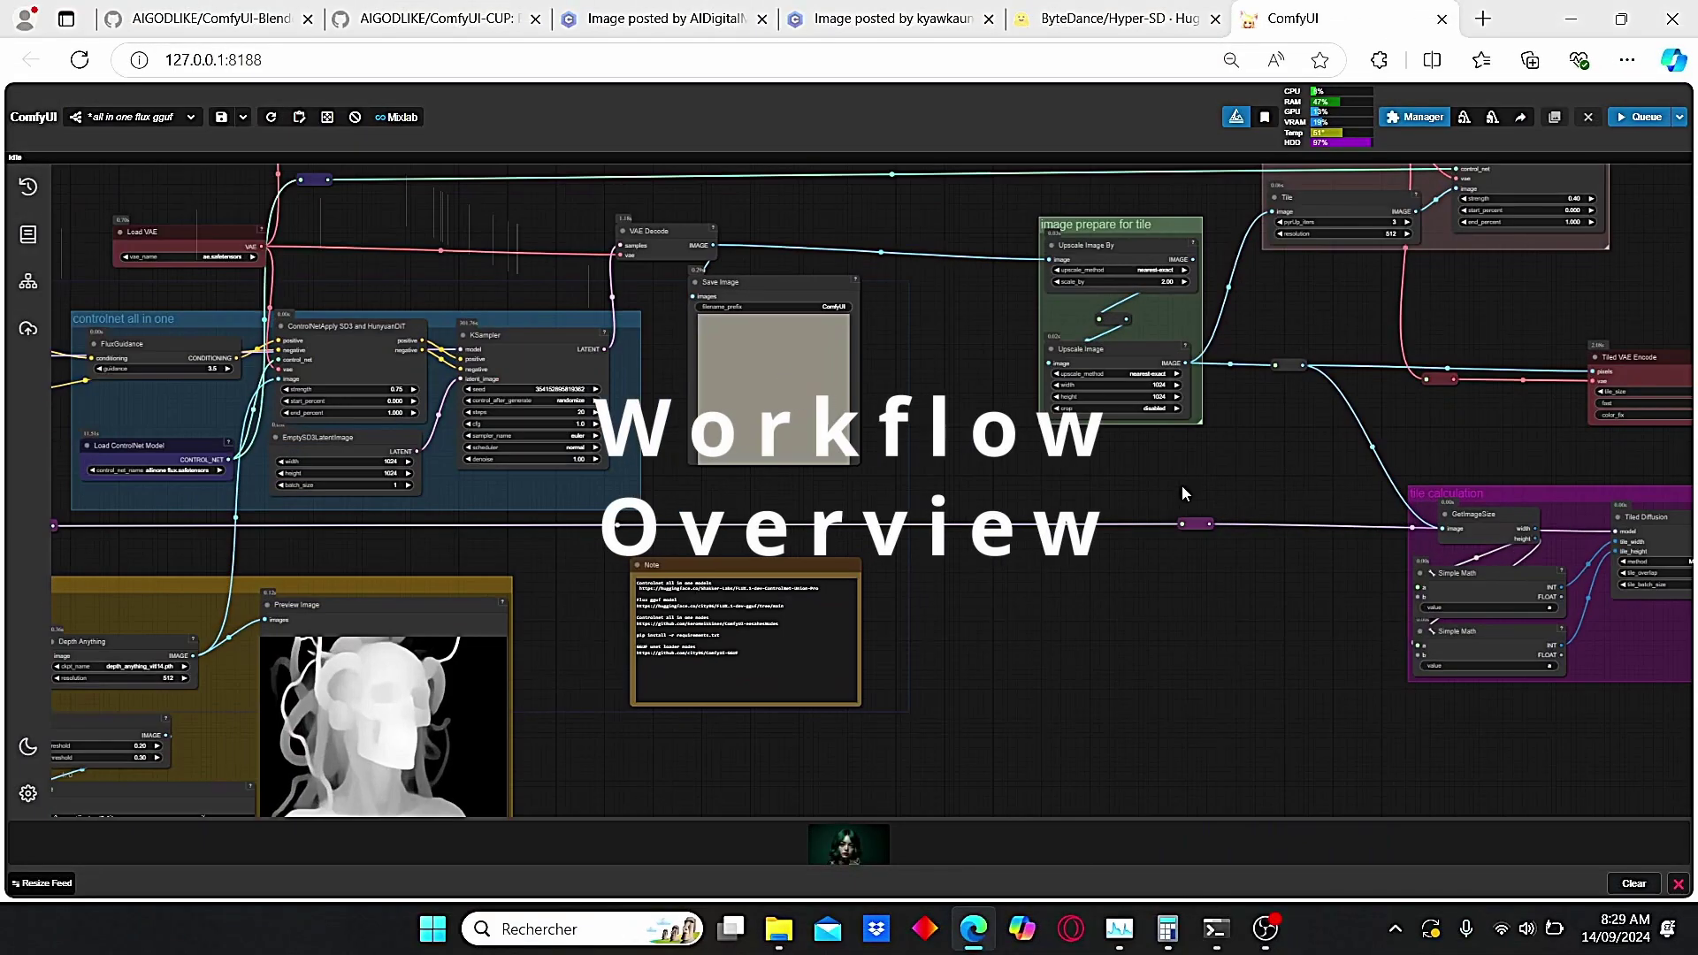
Examine the overall workflow layout in ComfyUI, including the group with Load Image, Depth Anything and Canny
scroll(962, 497, down, 2)
drag(962, 497, 1371, 491)
scroll(362, 447, up, 2)
drag(446, 502, 582, 408)
scroll(545, 481, down, 1)
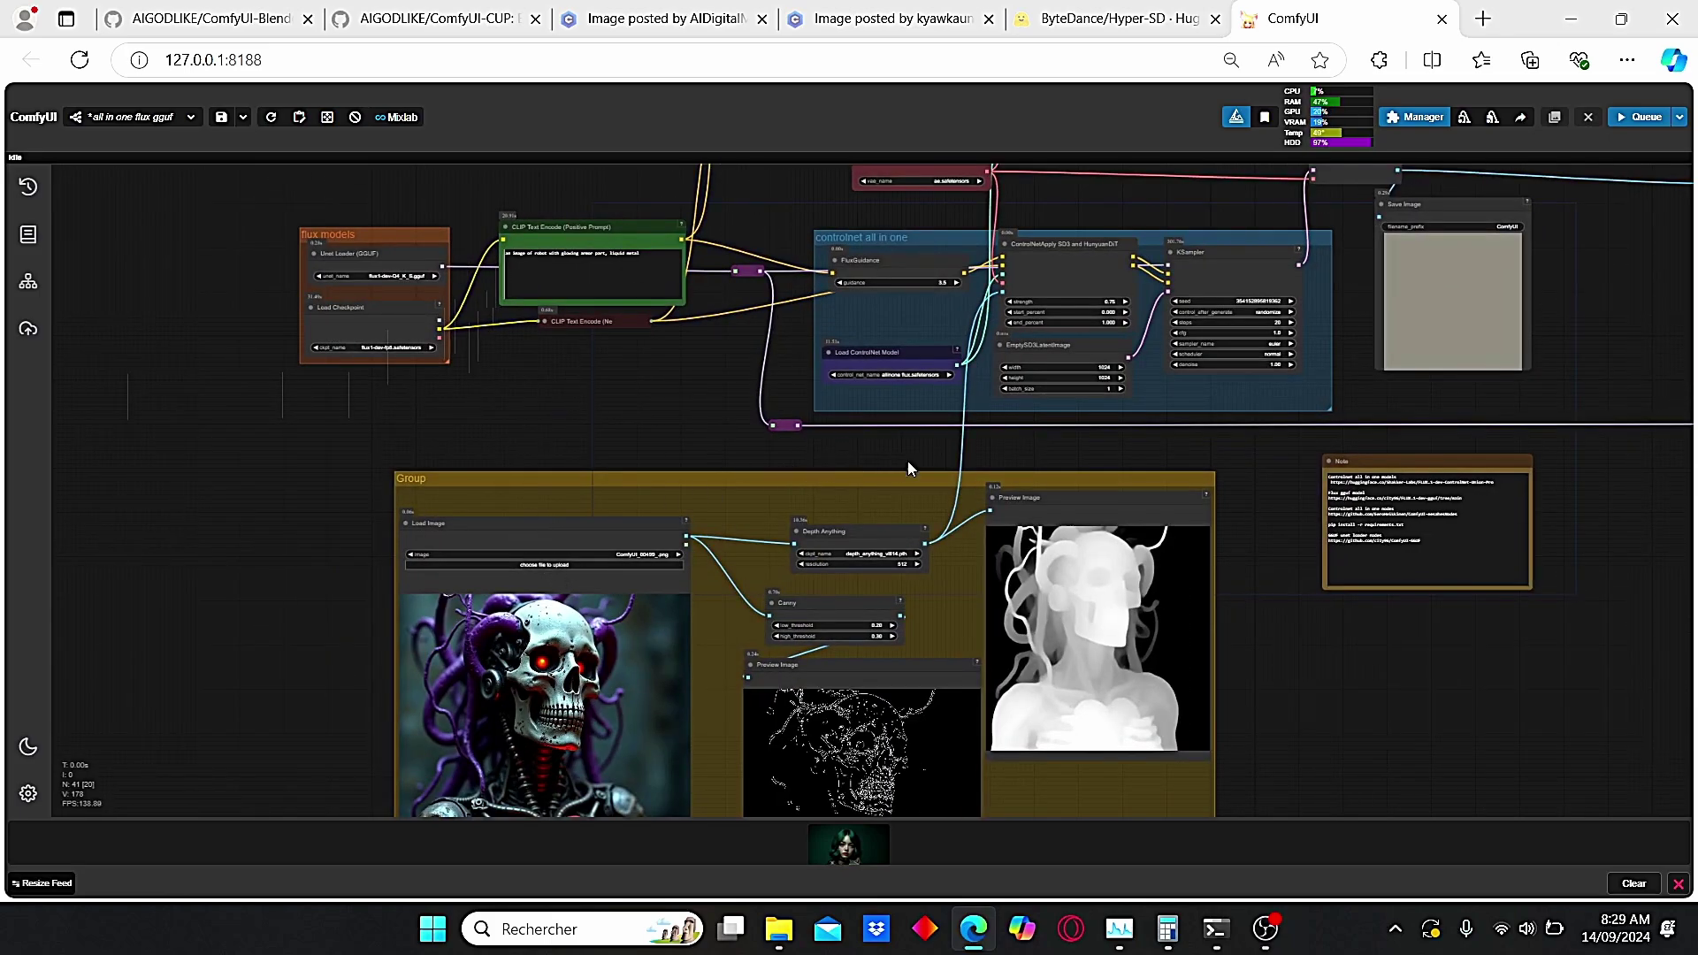
scroll(1050, 442, up, 2)
scroll(1051, 441, up, 1)
drag(460, 409, 868, 391)
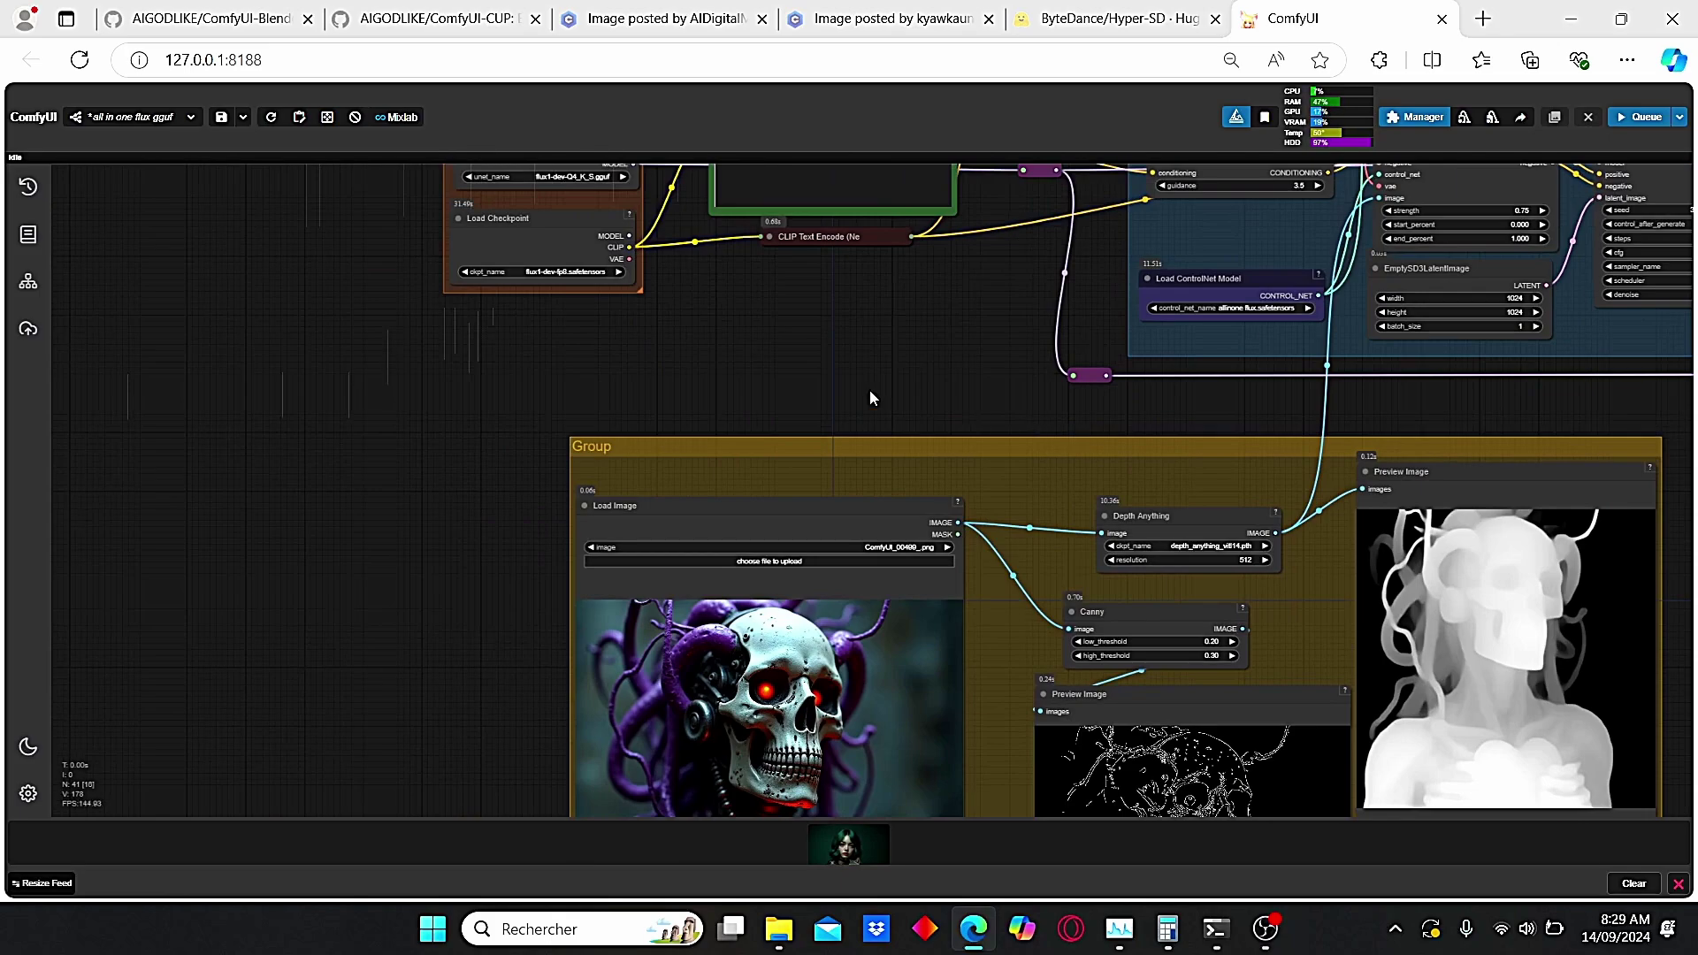
scroll(858, 389, down, 2)
Examine the Unet Loader (GGUF) and Load Checkpoint nodes in the flux models group
scroll(845, 372, up, 3)
drag(555, 332, 788, 605)
scroll(591, 302, up, 4)
drag(925, 404, 827, 310)
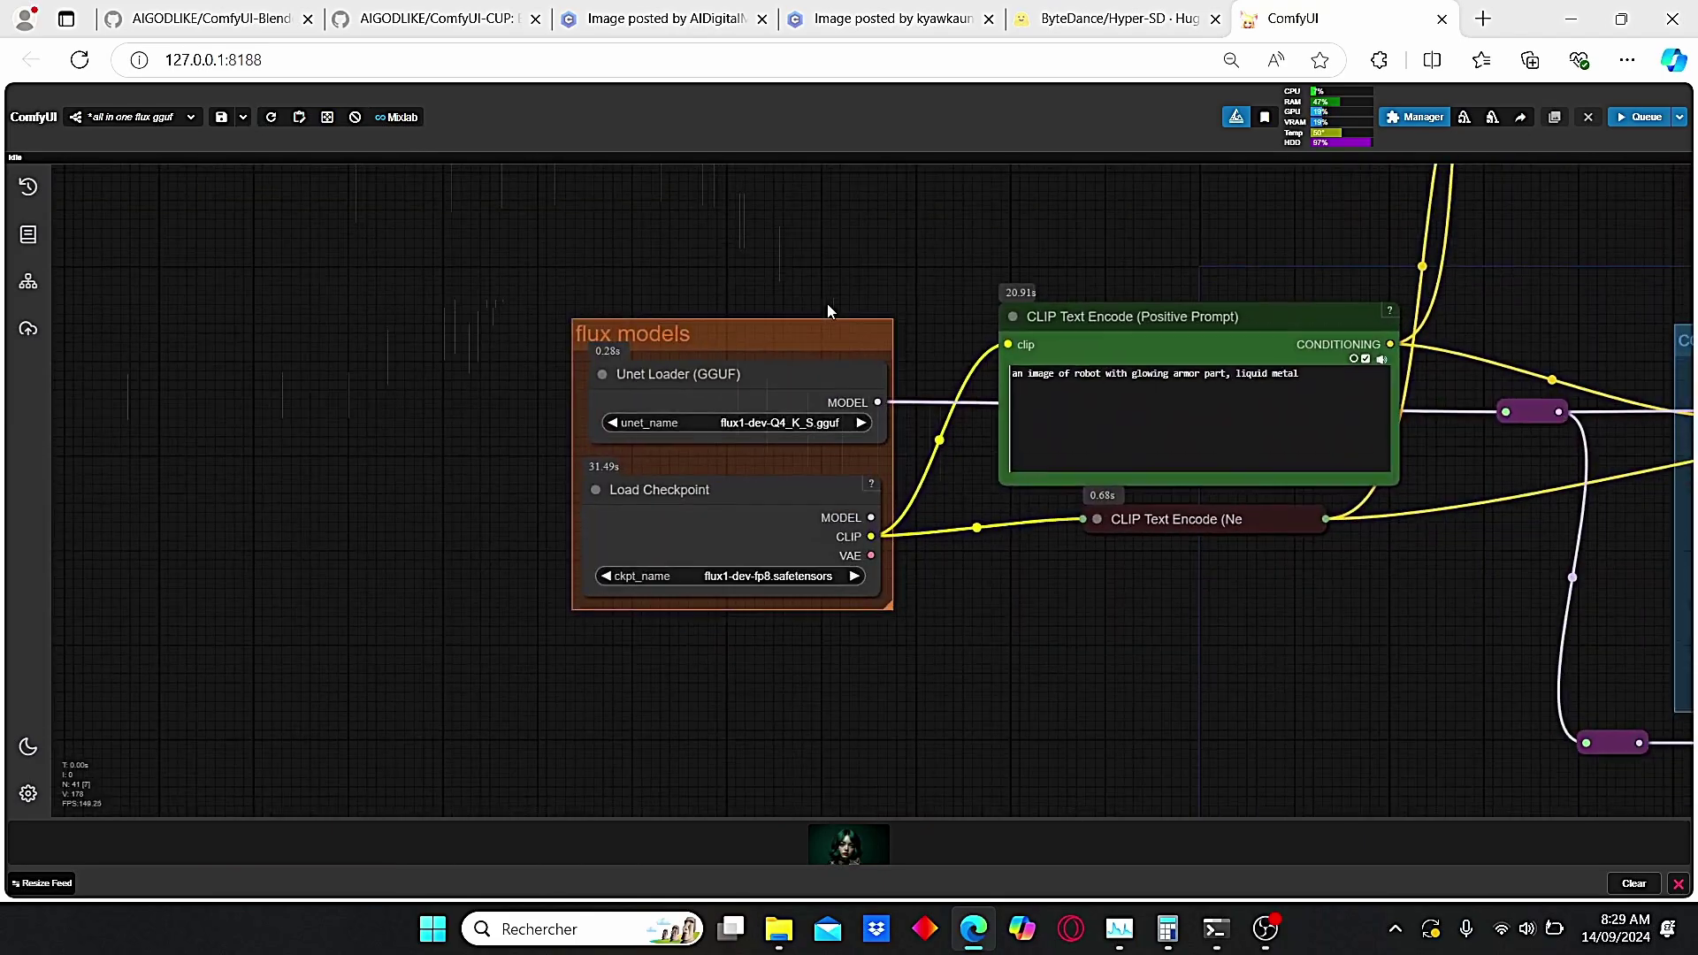
scroll(824, 305, up, 3)
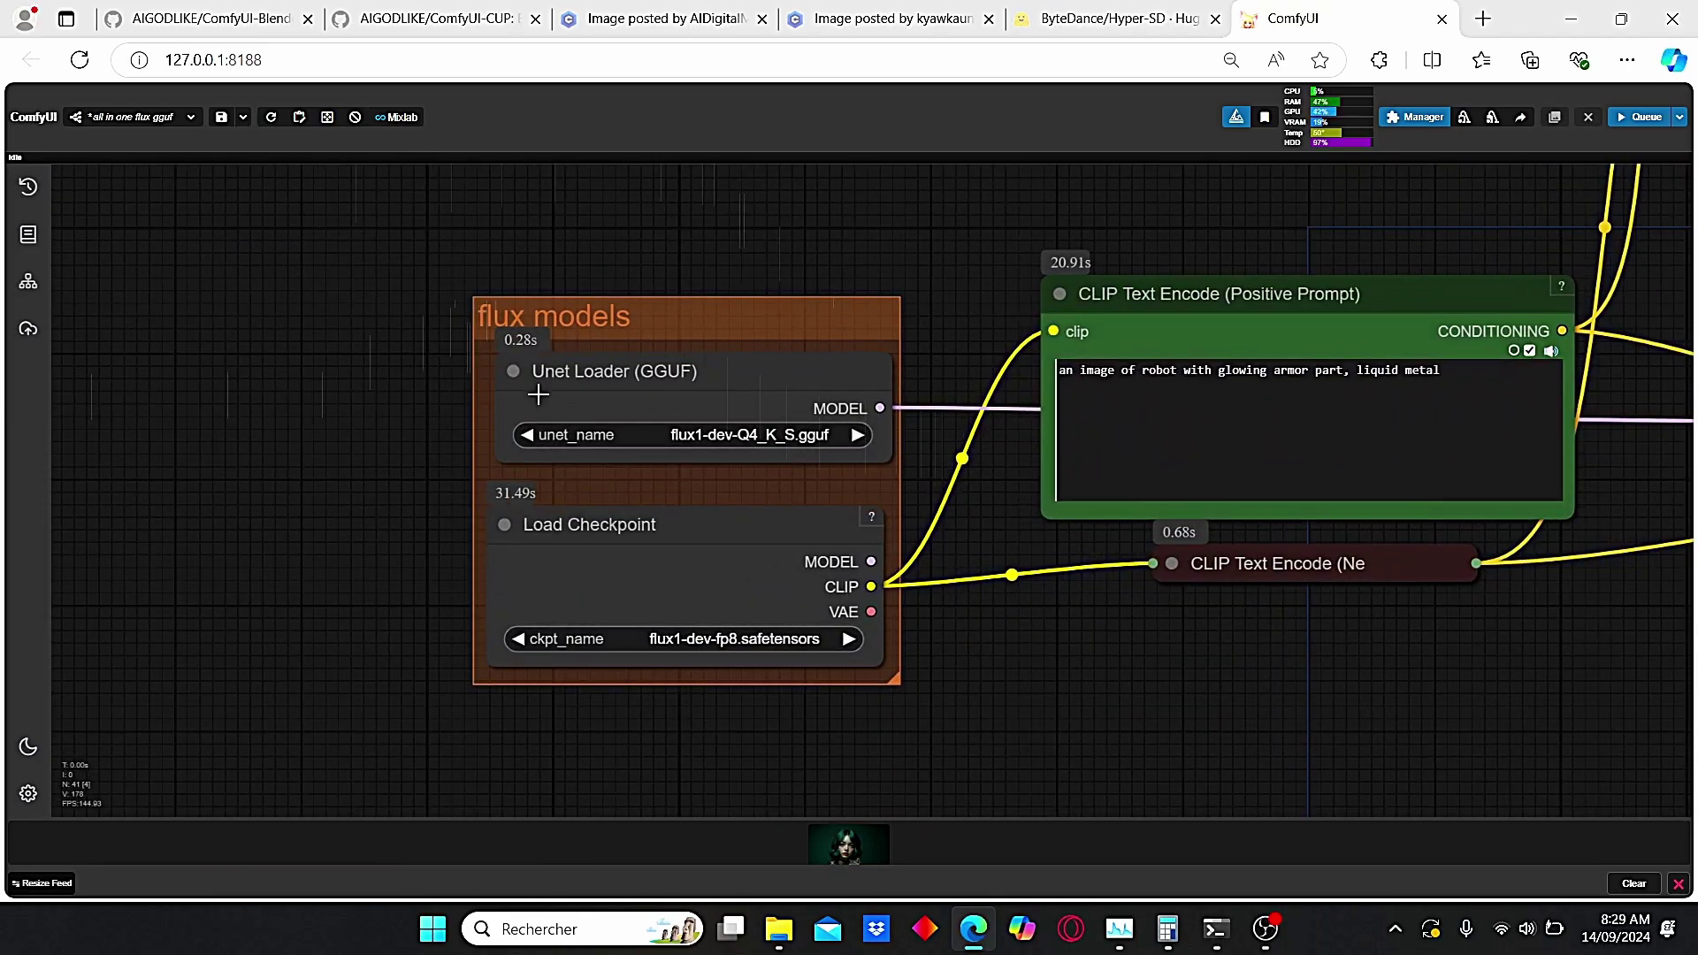
drag(814, 718, 771, 599)
scroll(771, 598, up, 3)
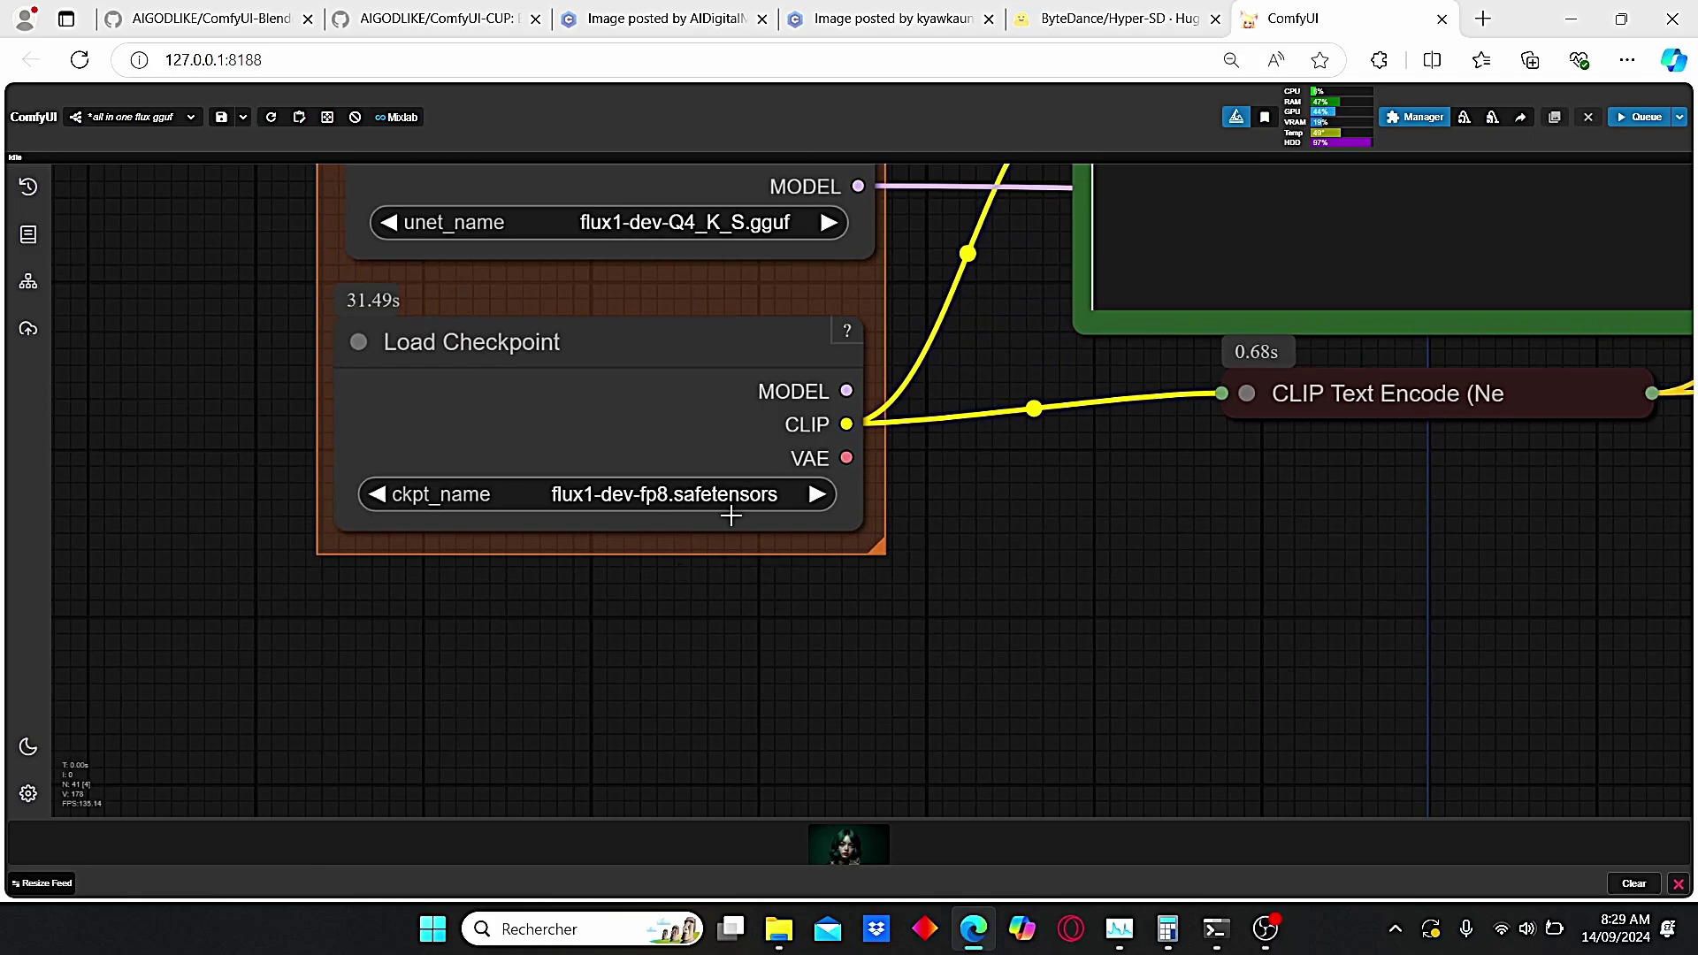
scroll(757, 538, down, 2)
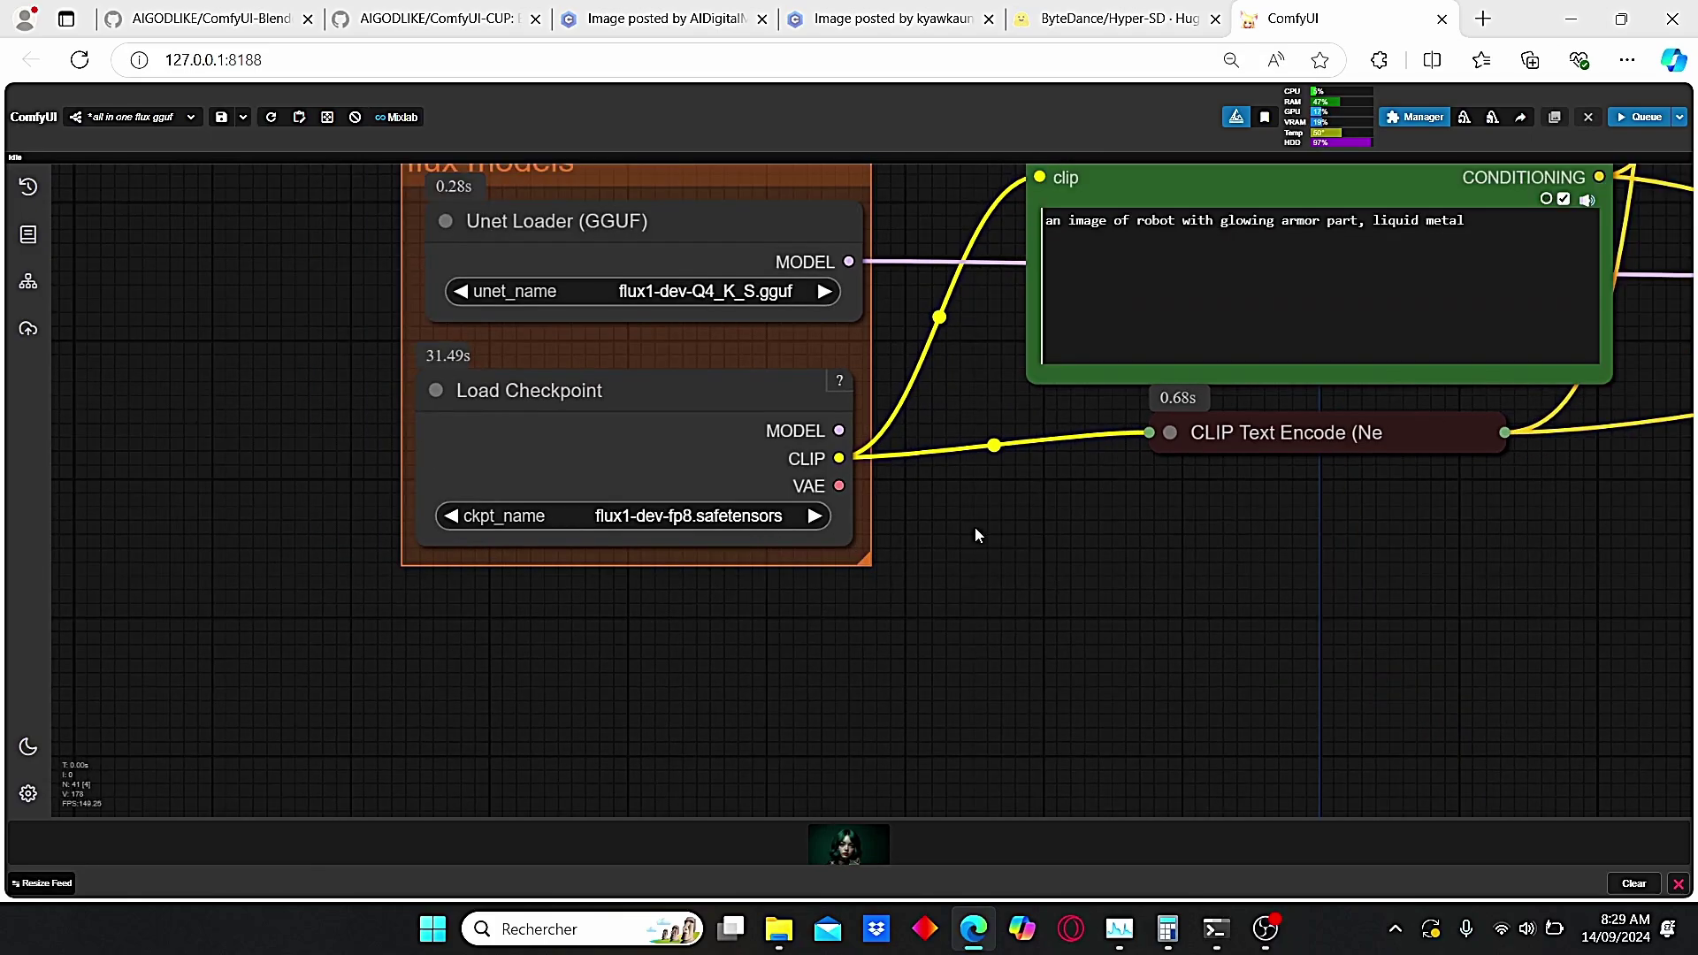
Examine the controlnet all in one group and the models available for its Load ControlNet Model node
drag(975, 527, 863, 656)
scroll(863, 656, down, 2)
scroll(587, 431, up, 2)
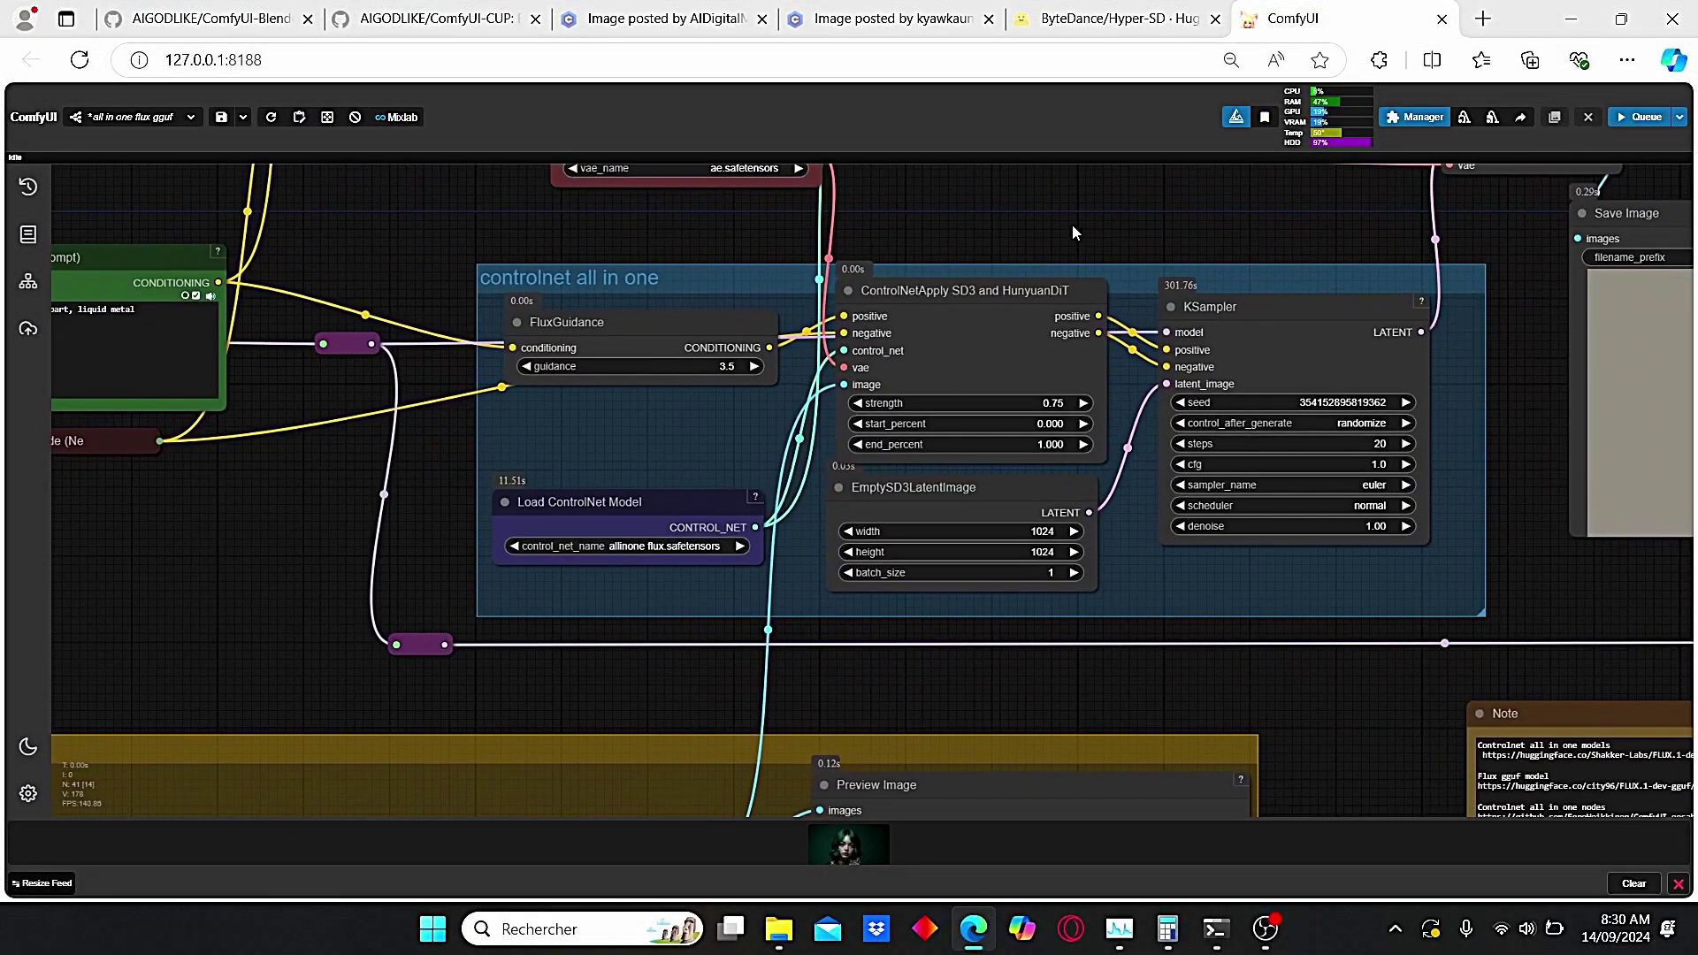
drag(1072, 234, 809, 266)
scroll(365, 281, up, 2)
drag(365, 285, 463, 275)
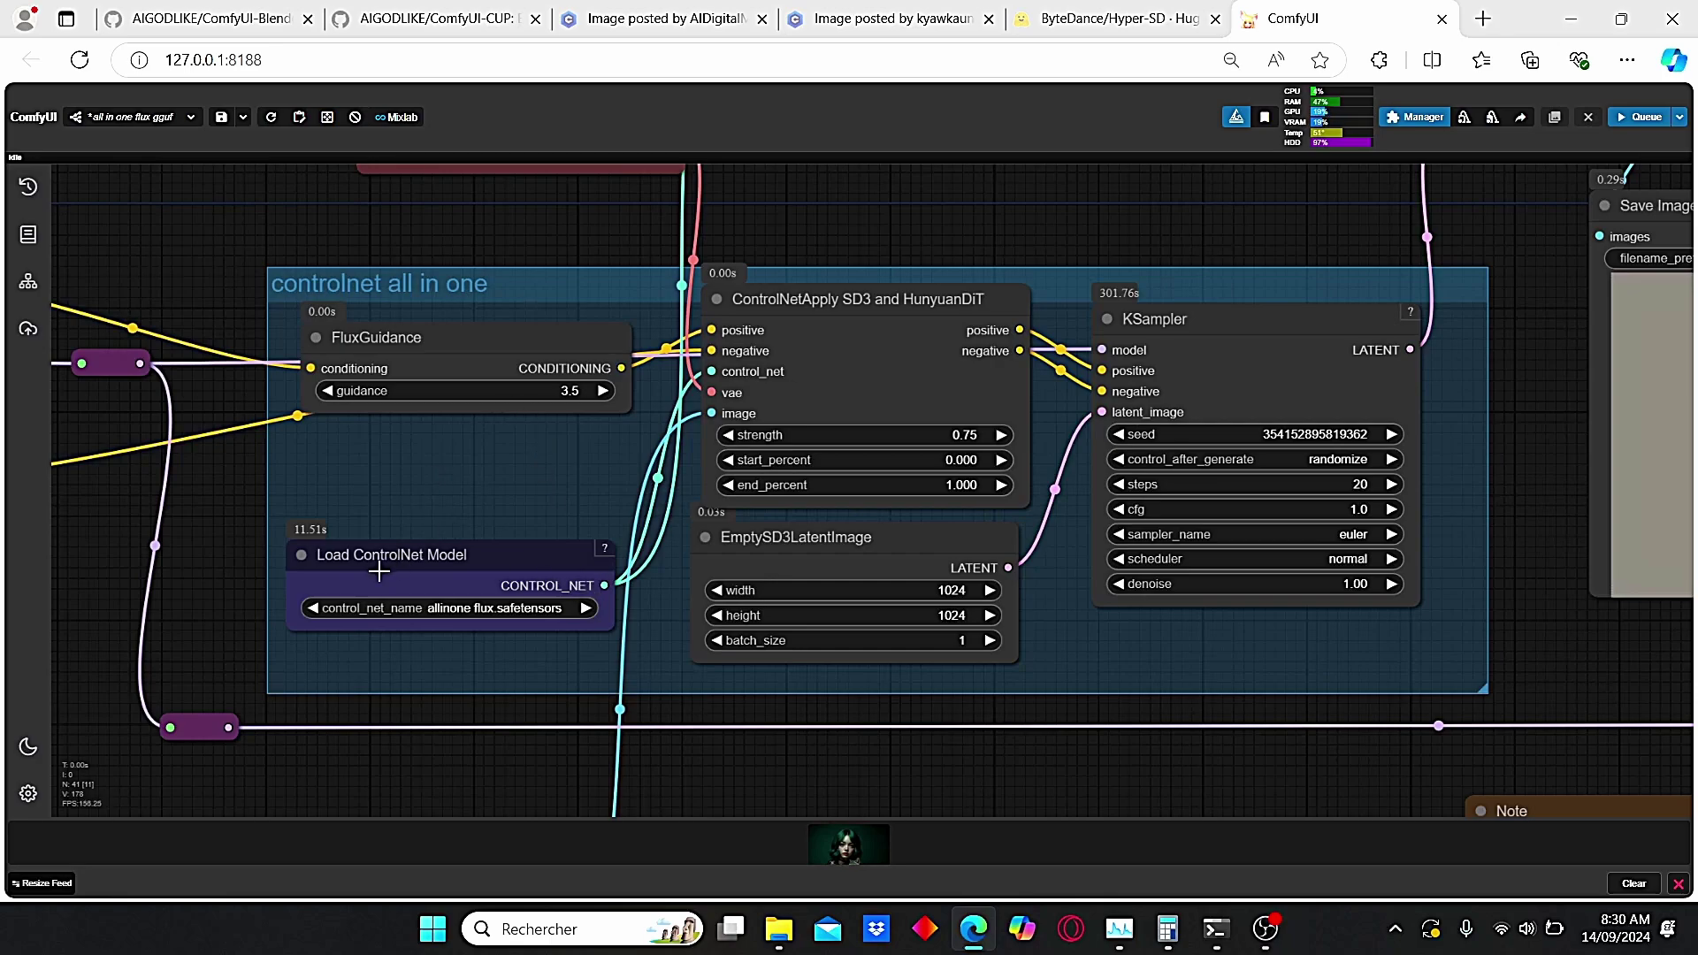
scroll(506, 626, up, 2)
click(491, 586)
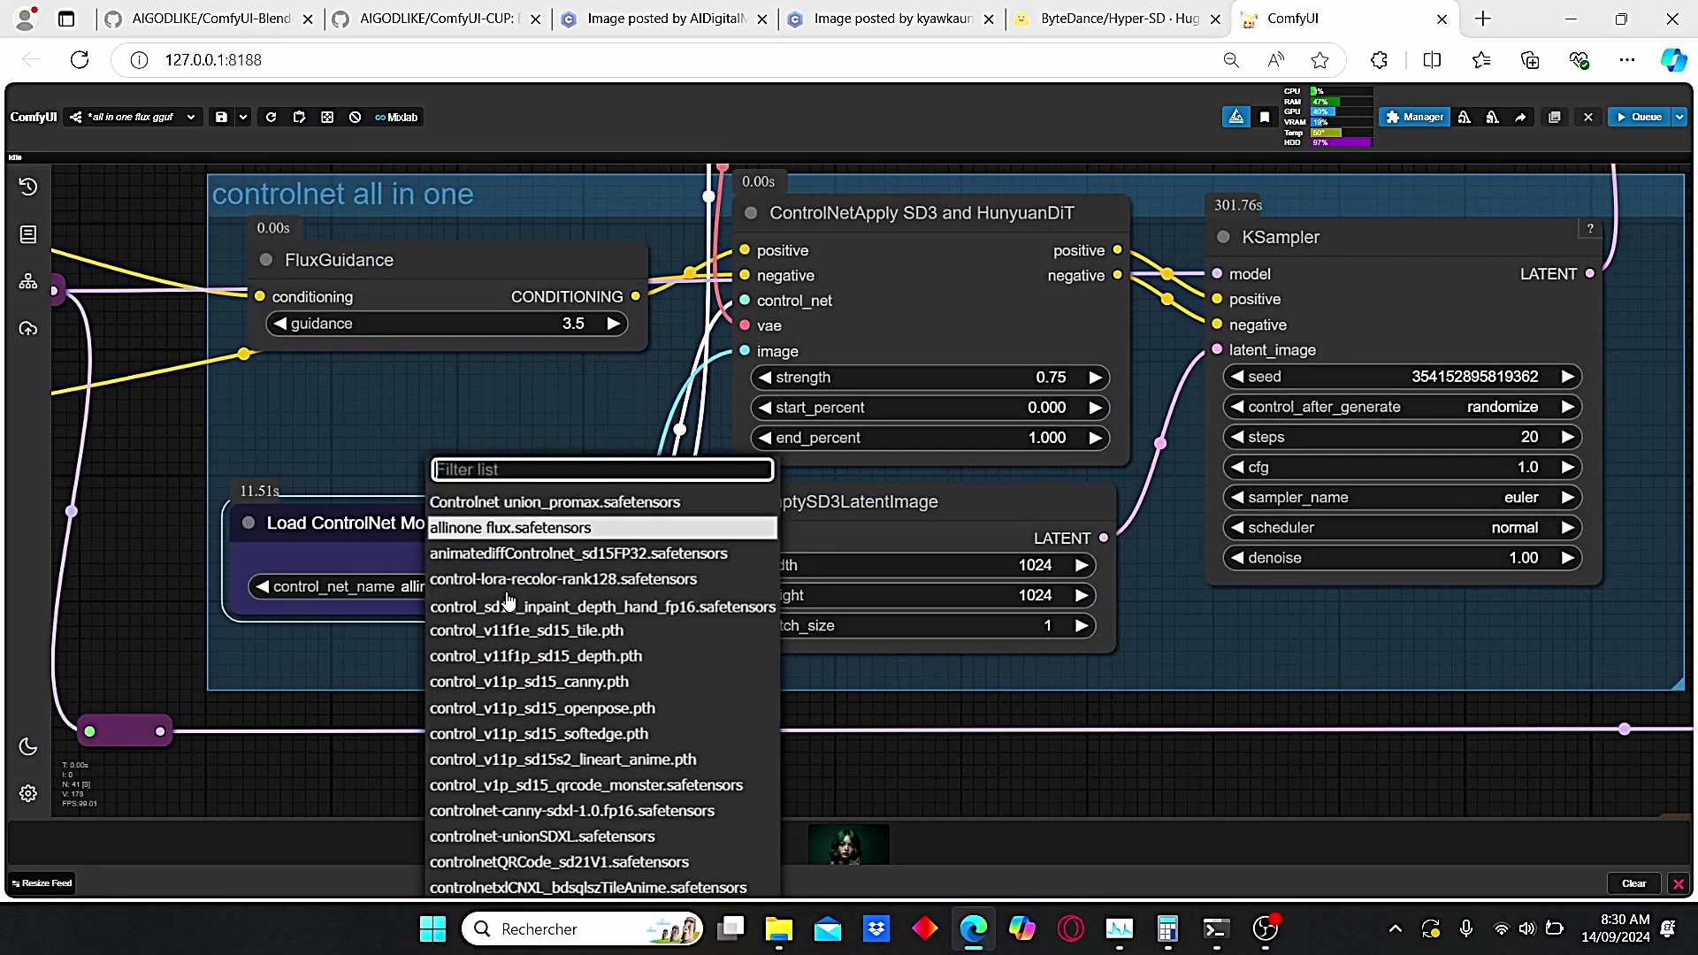
click(538, 427)
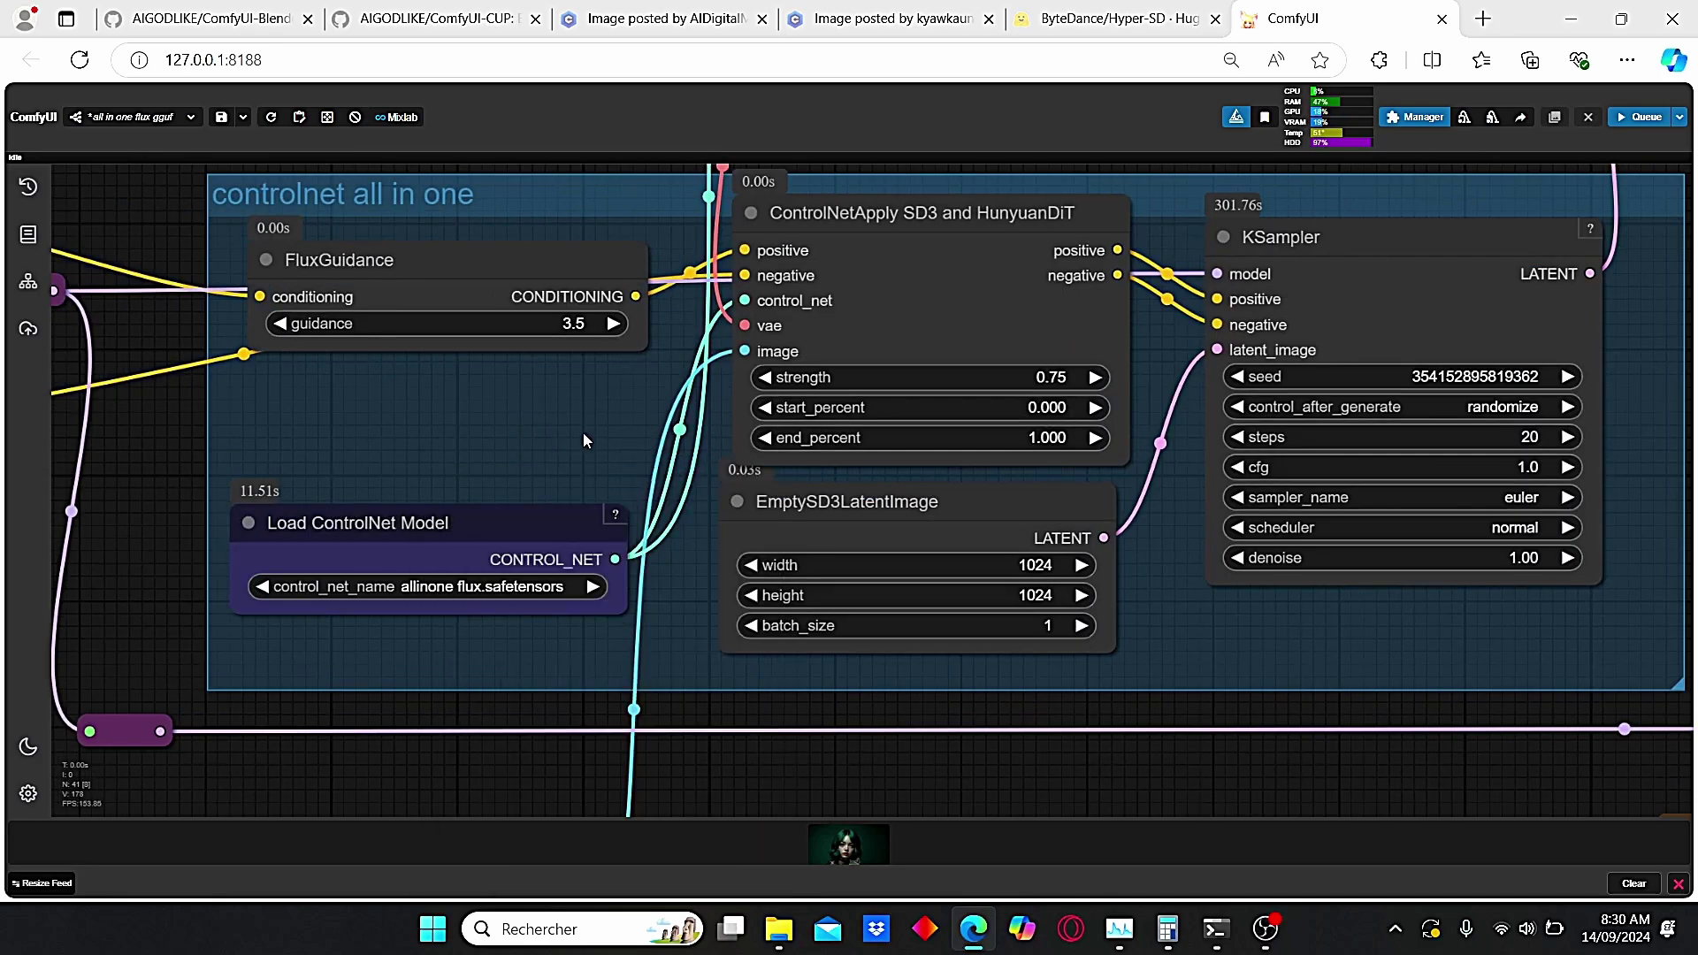
Move the FluxGuidance node slightly upward, over the upper edge of the controlnet all in one group
drag(583, 438, 429, 485)
scroll(652, 347, down, 1)
drag(428, 319, 419, 268)
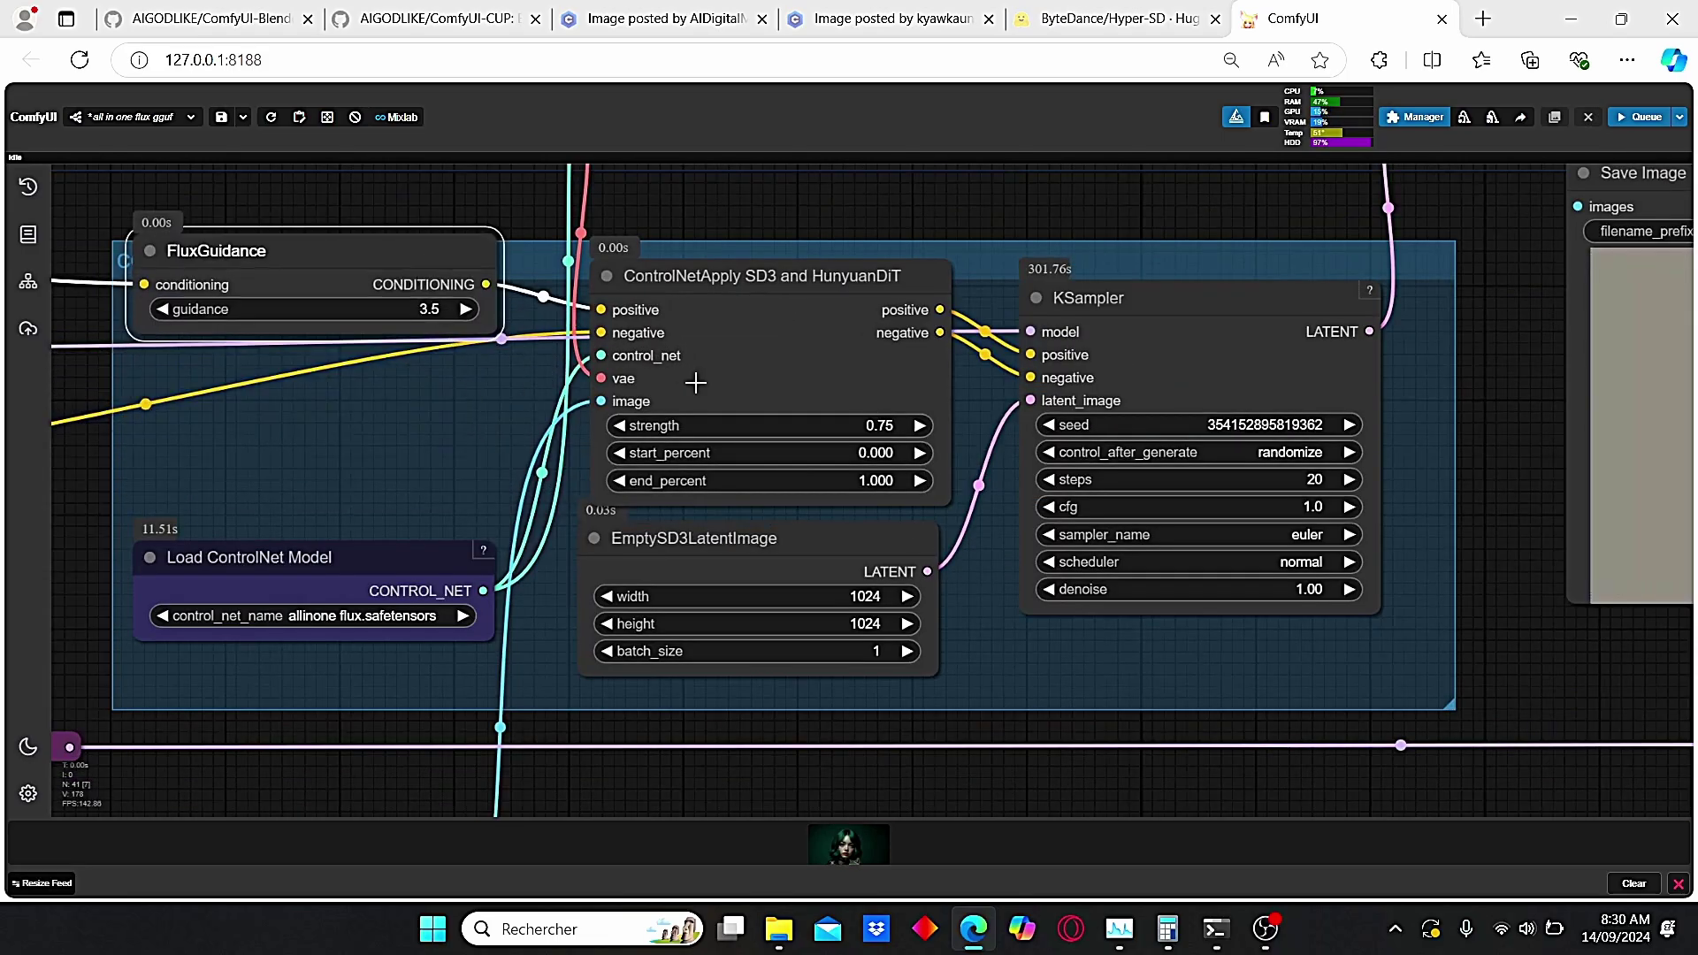
Examine the Load VAE node and its link to the ControlNetApply SD3 and HunyuanDiT node
drag(614, 376, 700, 568)
scroll(763, 427, down, 3)
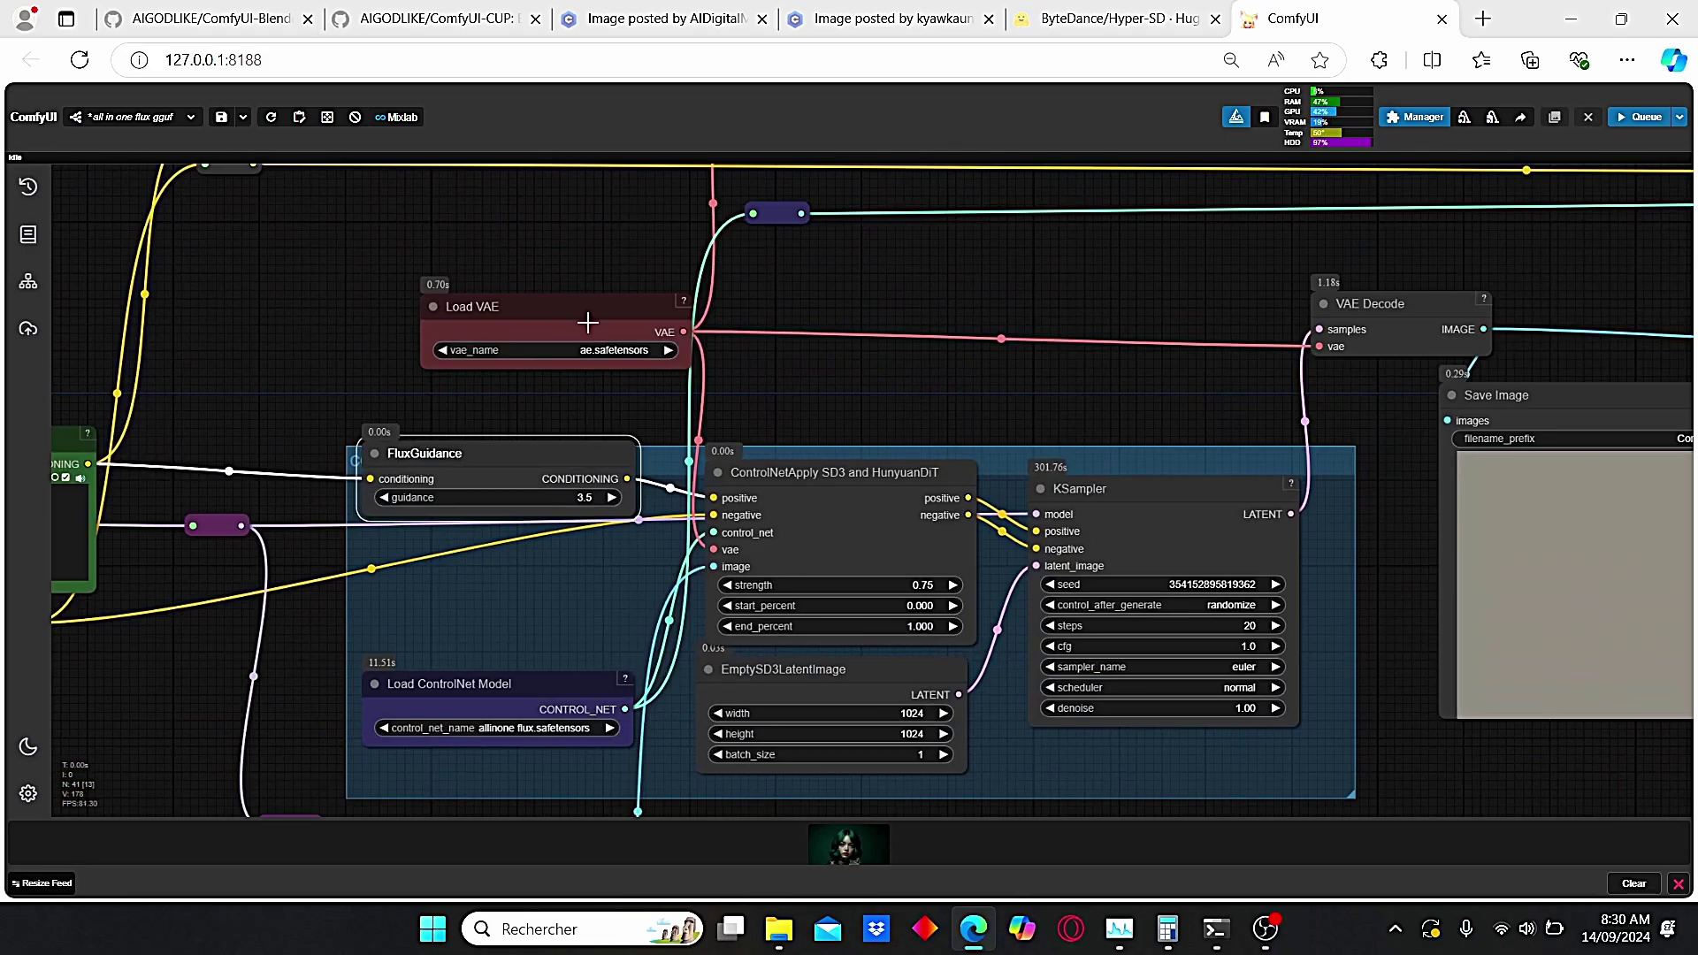
scroll(611, 343, up, 2)
drag(631, 417, 547, 215)
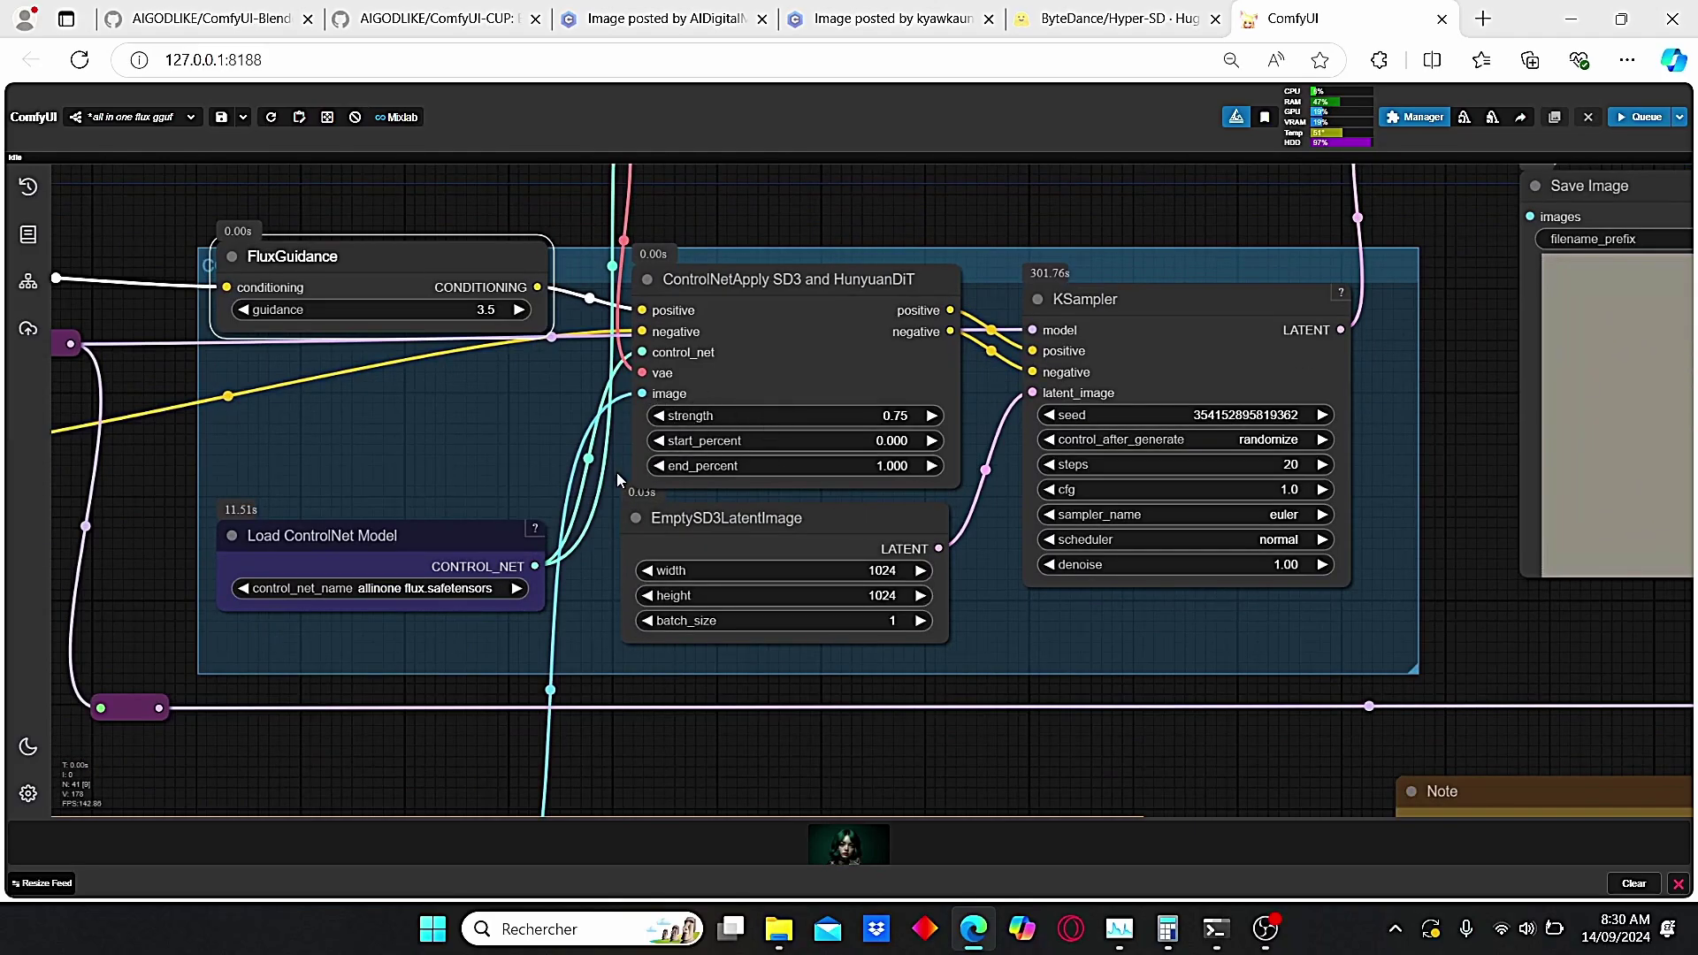
scroll(619, 703, down, 3)
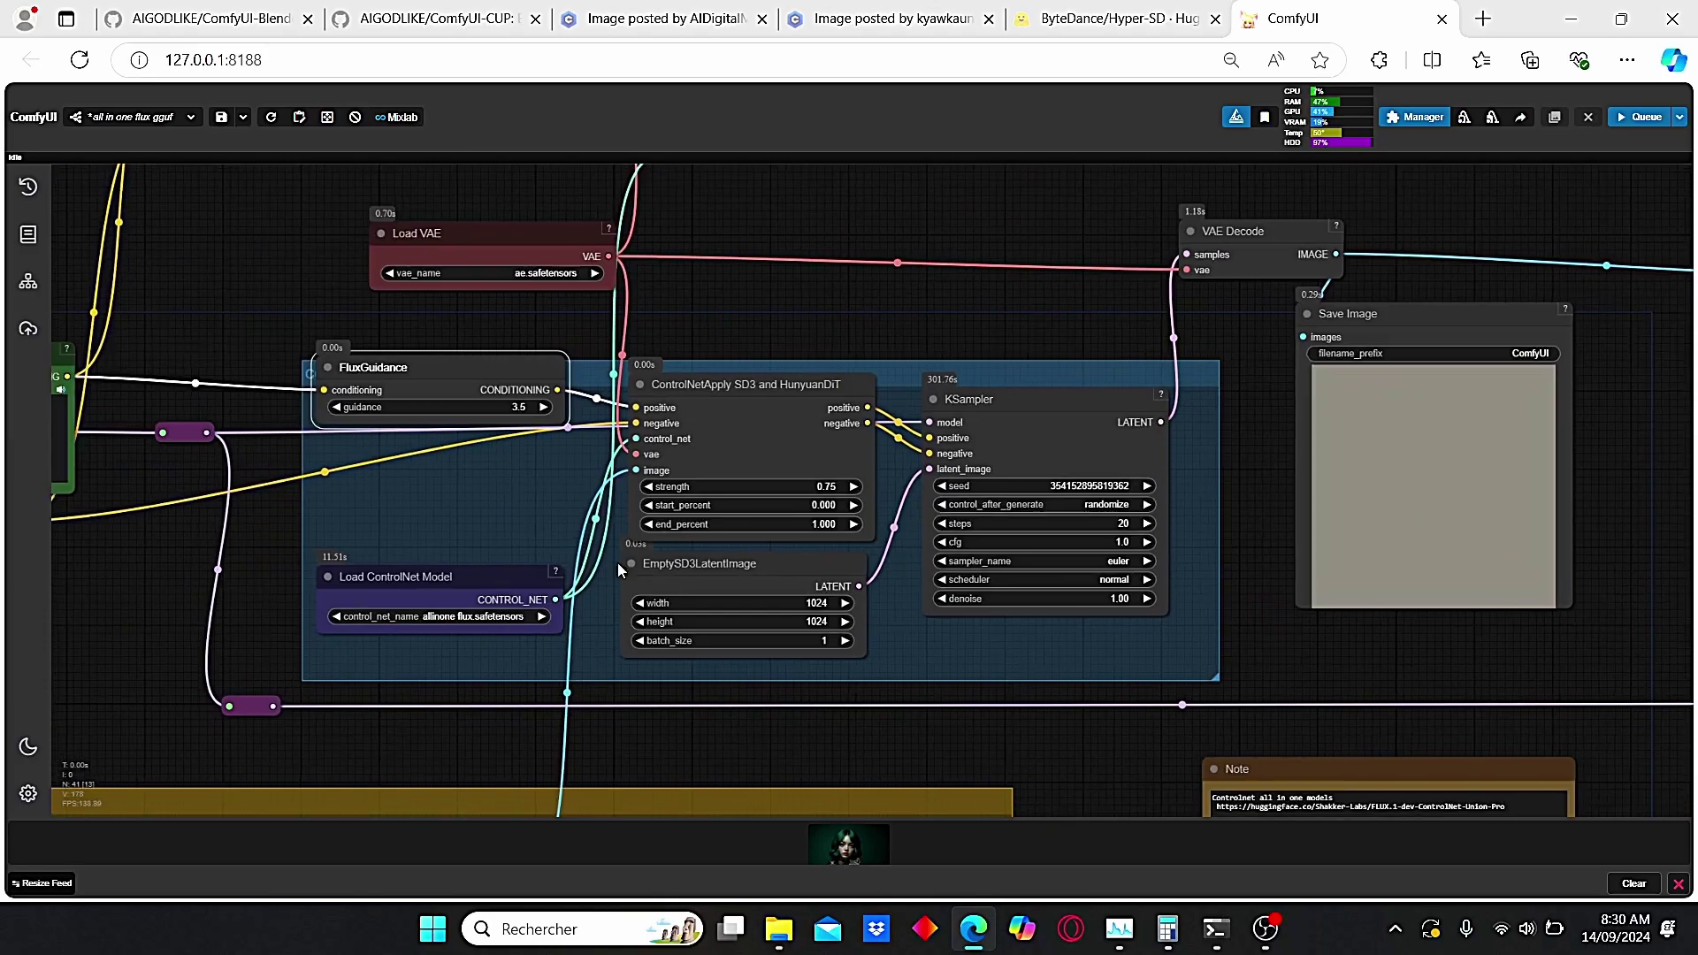
drag(585, 734, 607, 623)
scroll(553, 478, down, 1)
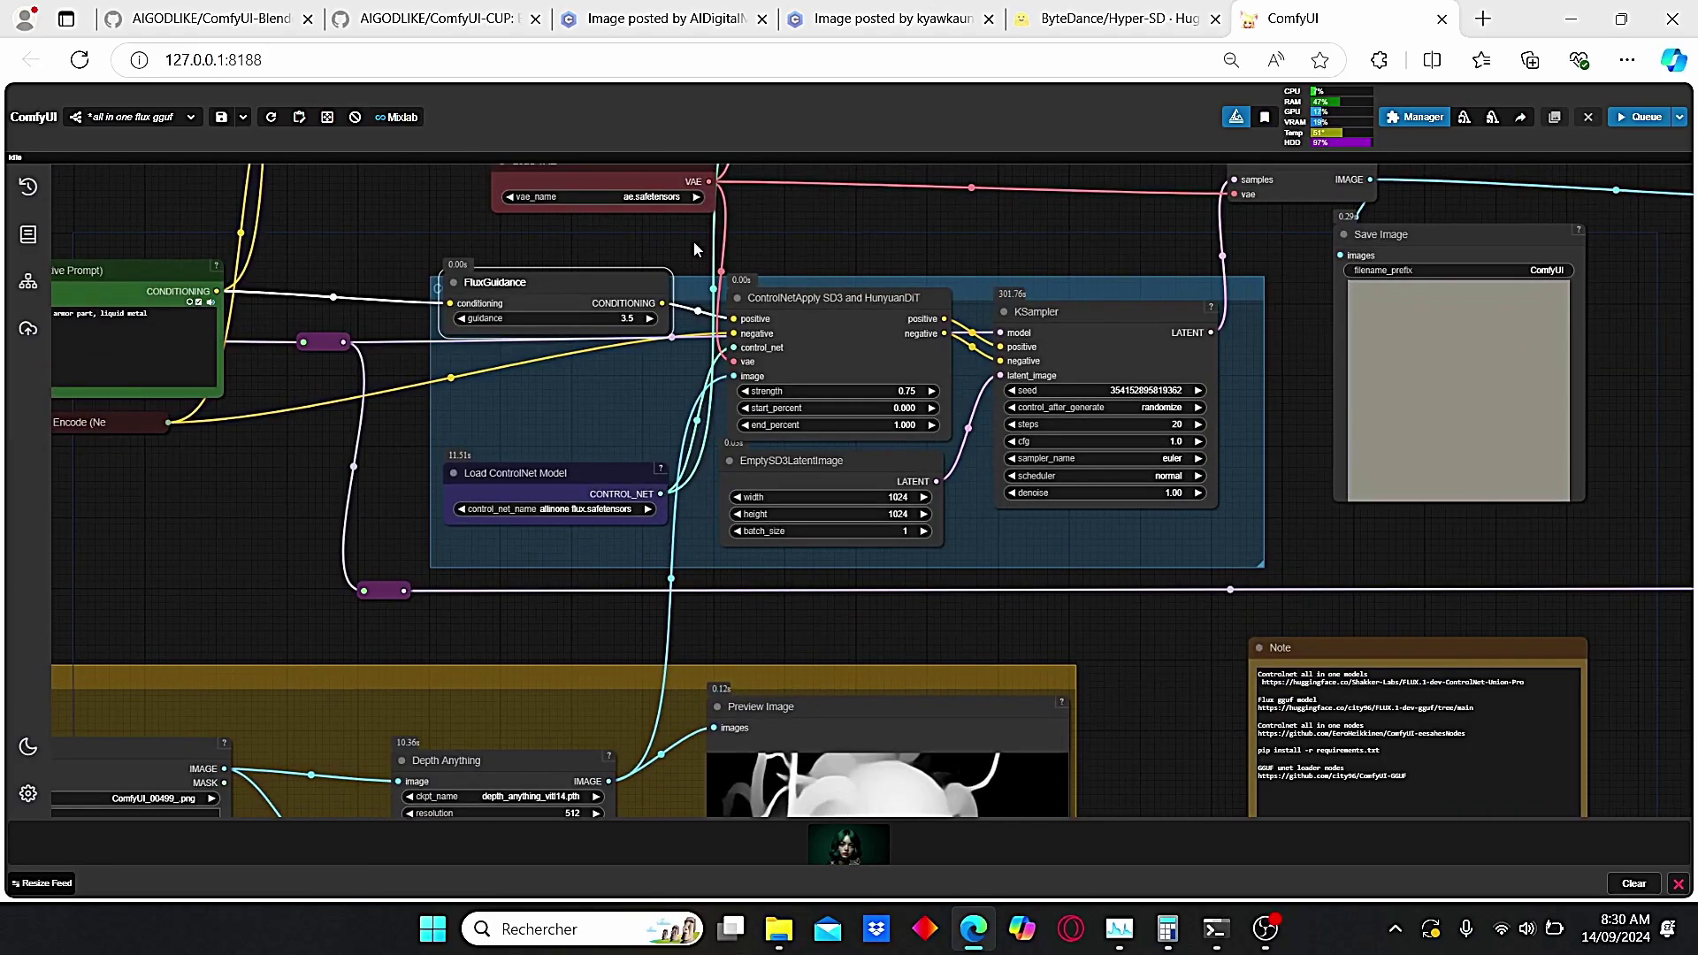
drag(694, 241, 698, 413)
scroll(698, 416, up, 3)
scroll(623, 348, up, 3)
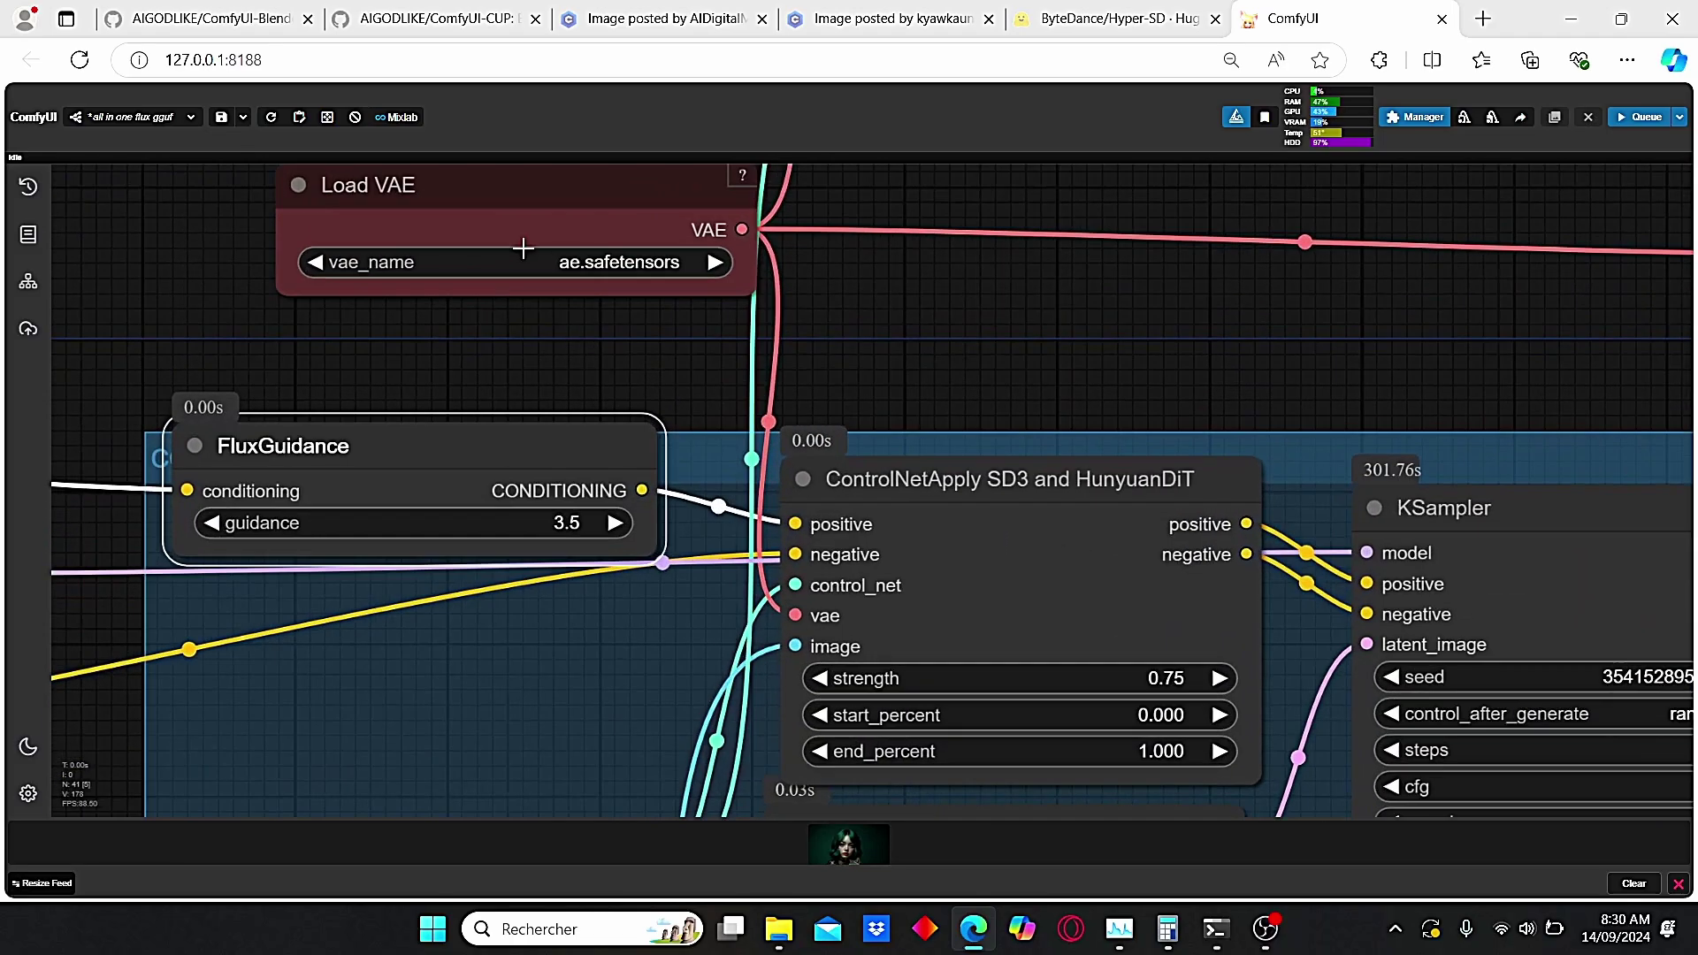
scroll(669, 363, down, 3)
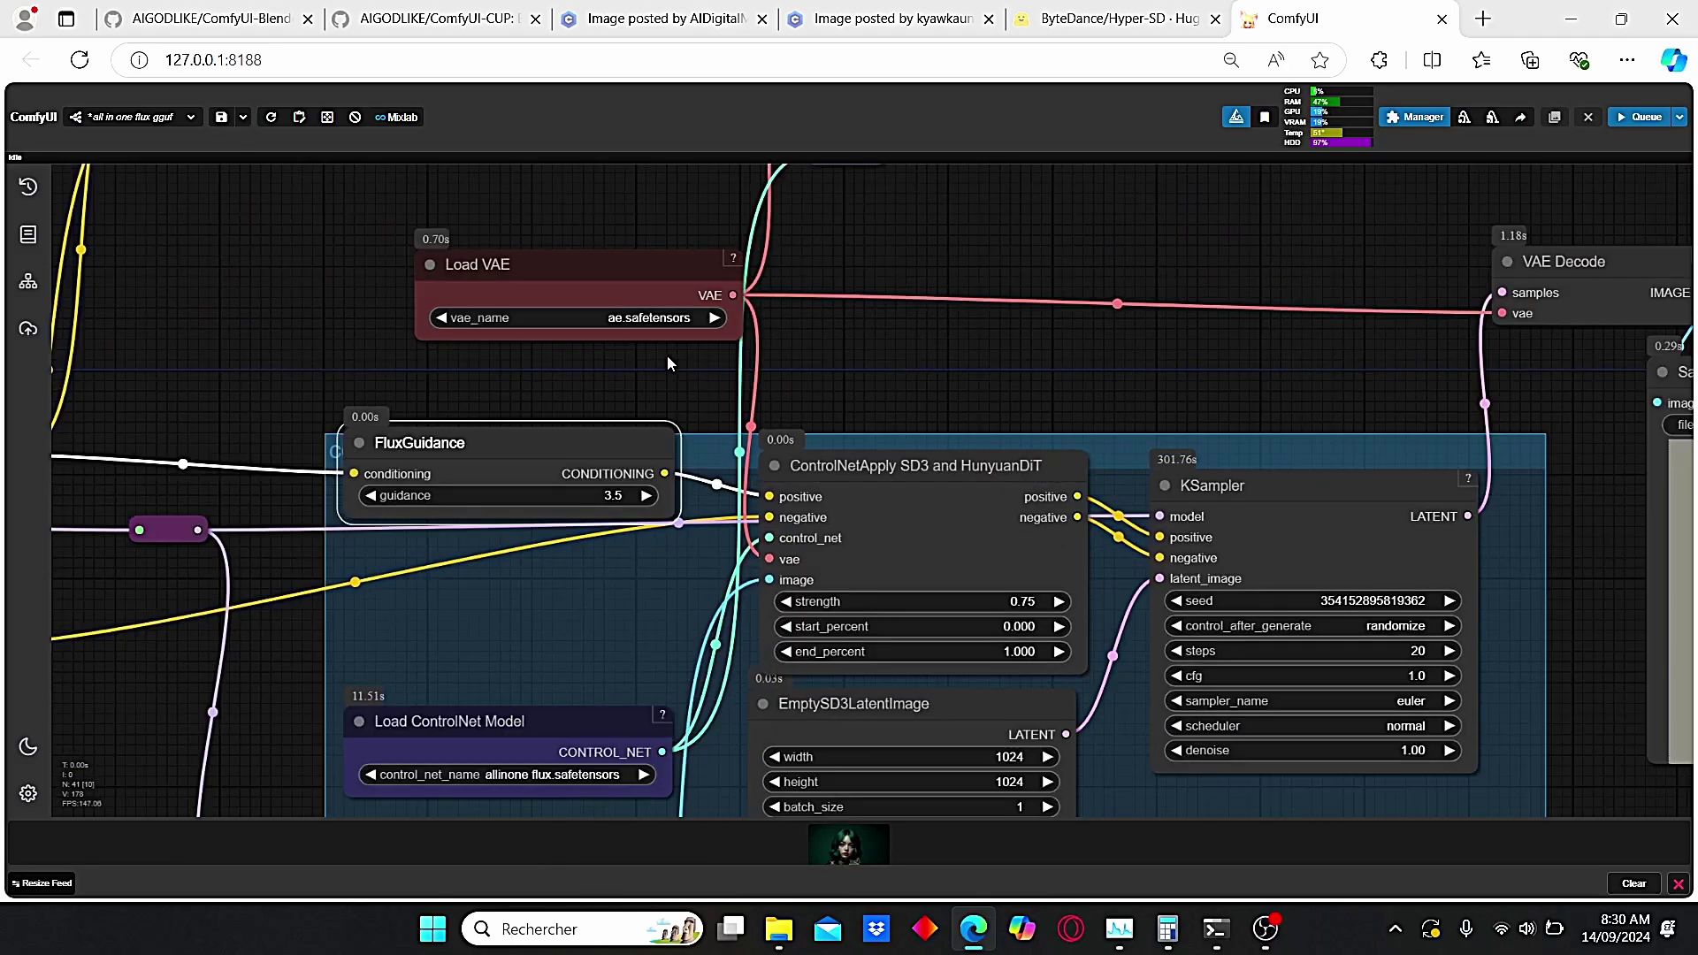
scroll(1256, 380, down, 1)
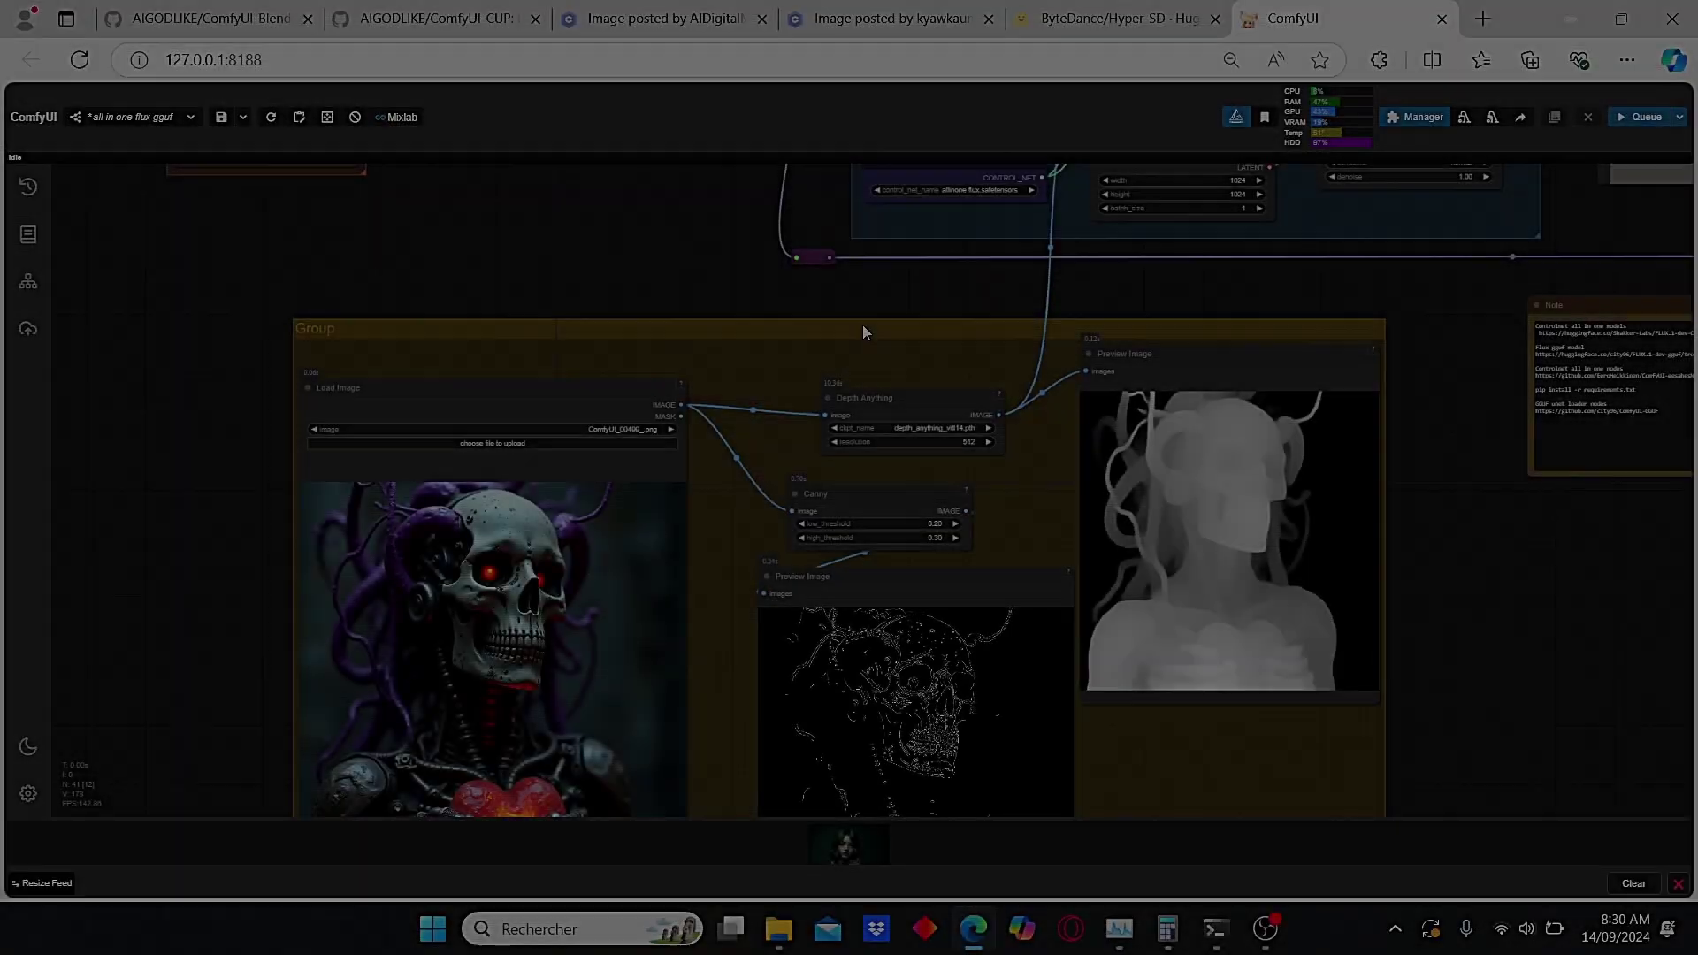
Examine the image preprocessing group with the Load Image, Depth Anything, Canny and Preview Image nodes
scroll(863, 326, up, 3)
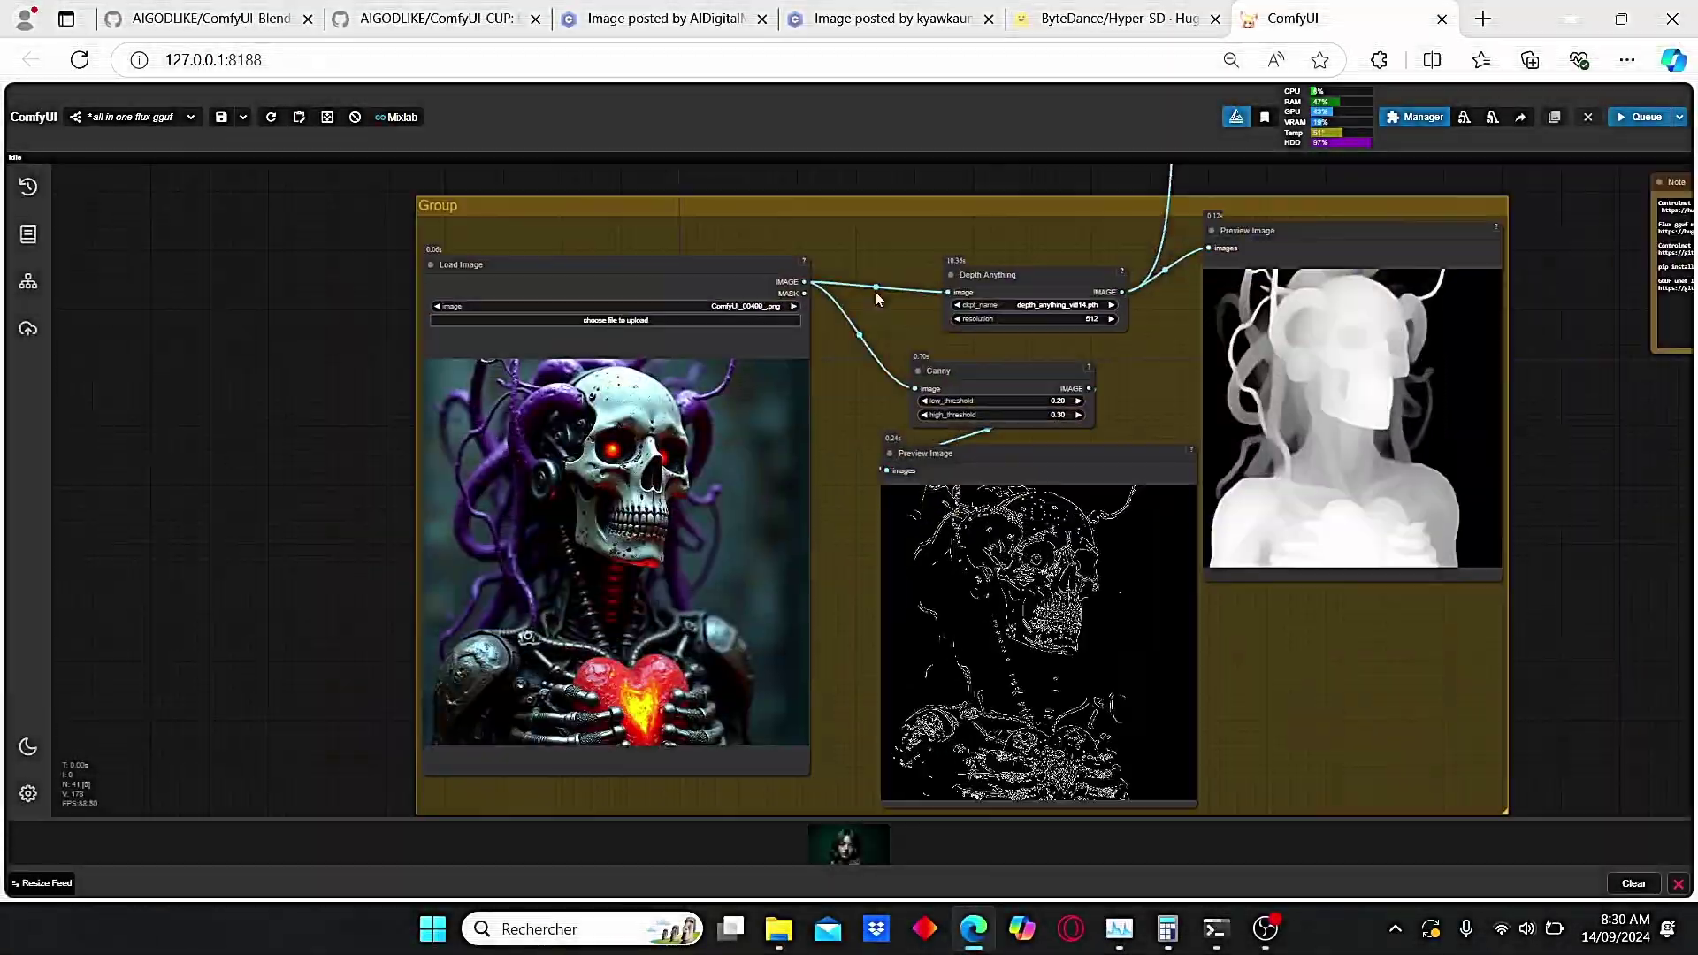
scroll(723, 256, down, 2)
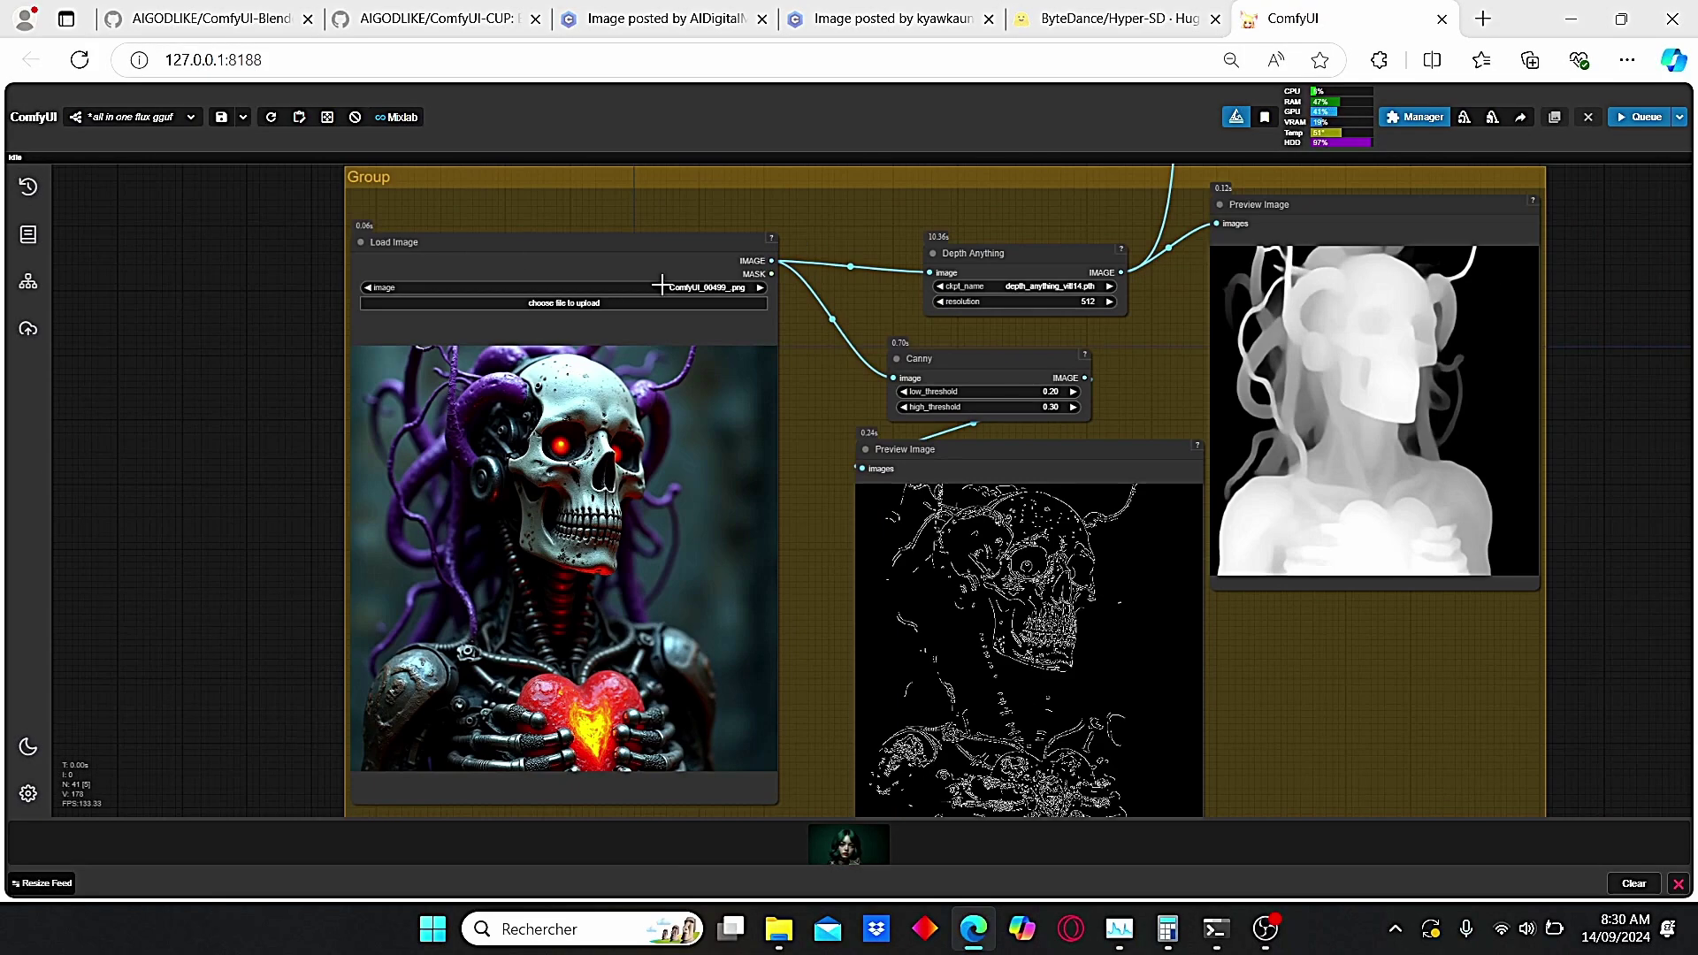
drag(853, 195, 612, 268)
scroll(856, 332, up, 2)
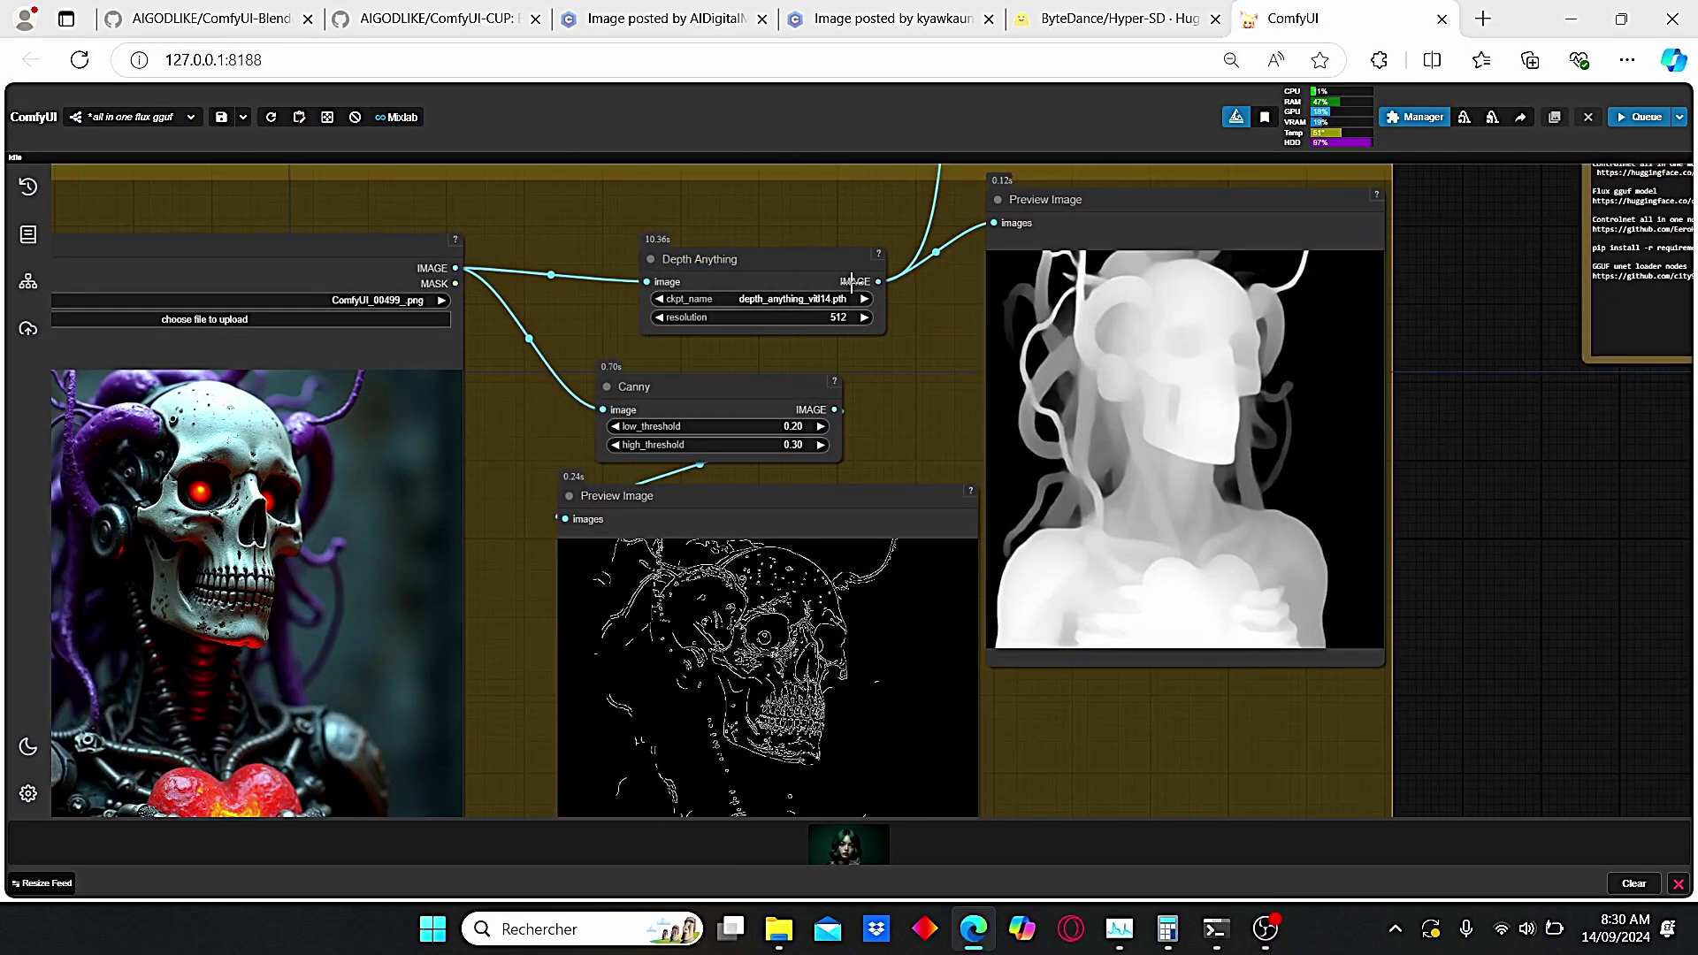
scroll(884, 344, up, 2)
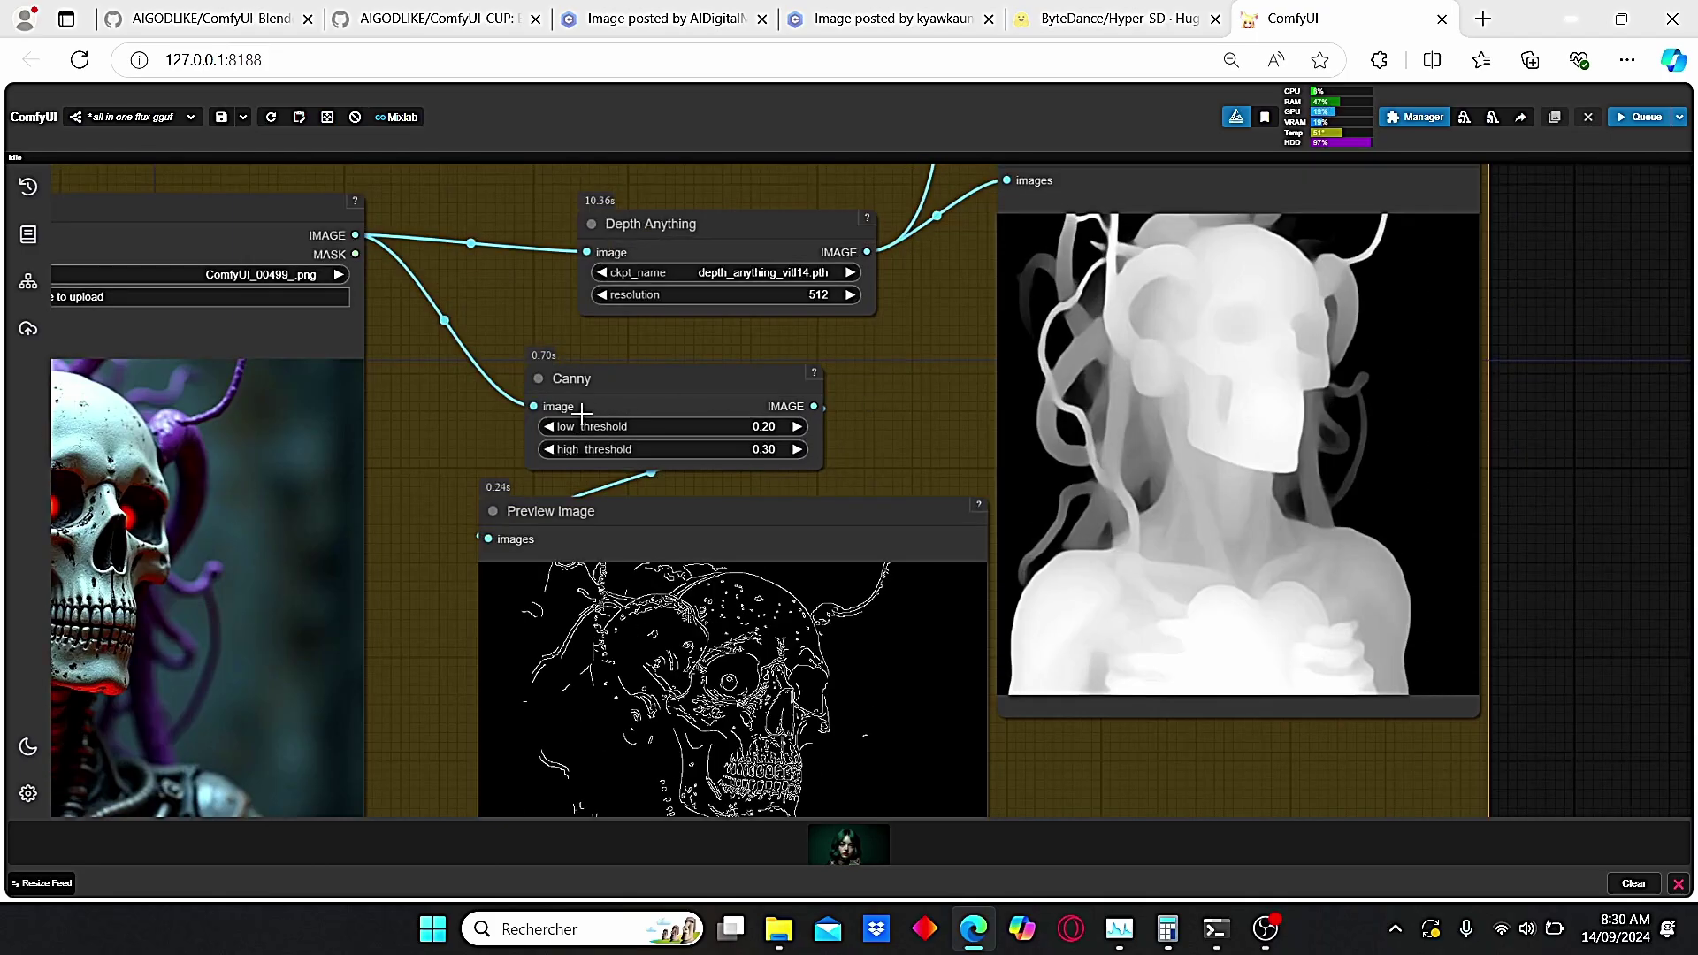
scroll(911, 355, down, 2)
Examine the path from Depth Anything through ControlNetApply and the first KSampler to the VAE Decode and Save Image nodes
drag(911, 355, 645, 779)
drag(870, 177, 701, 481)
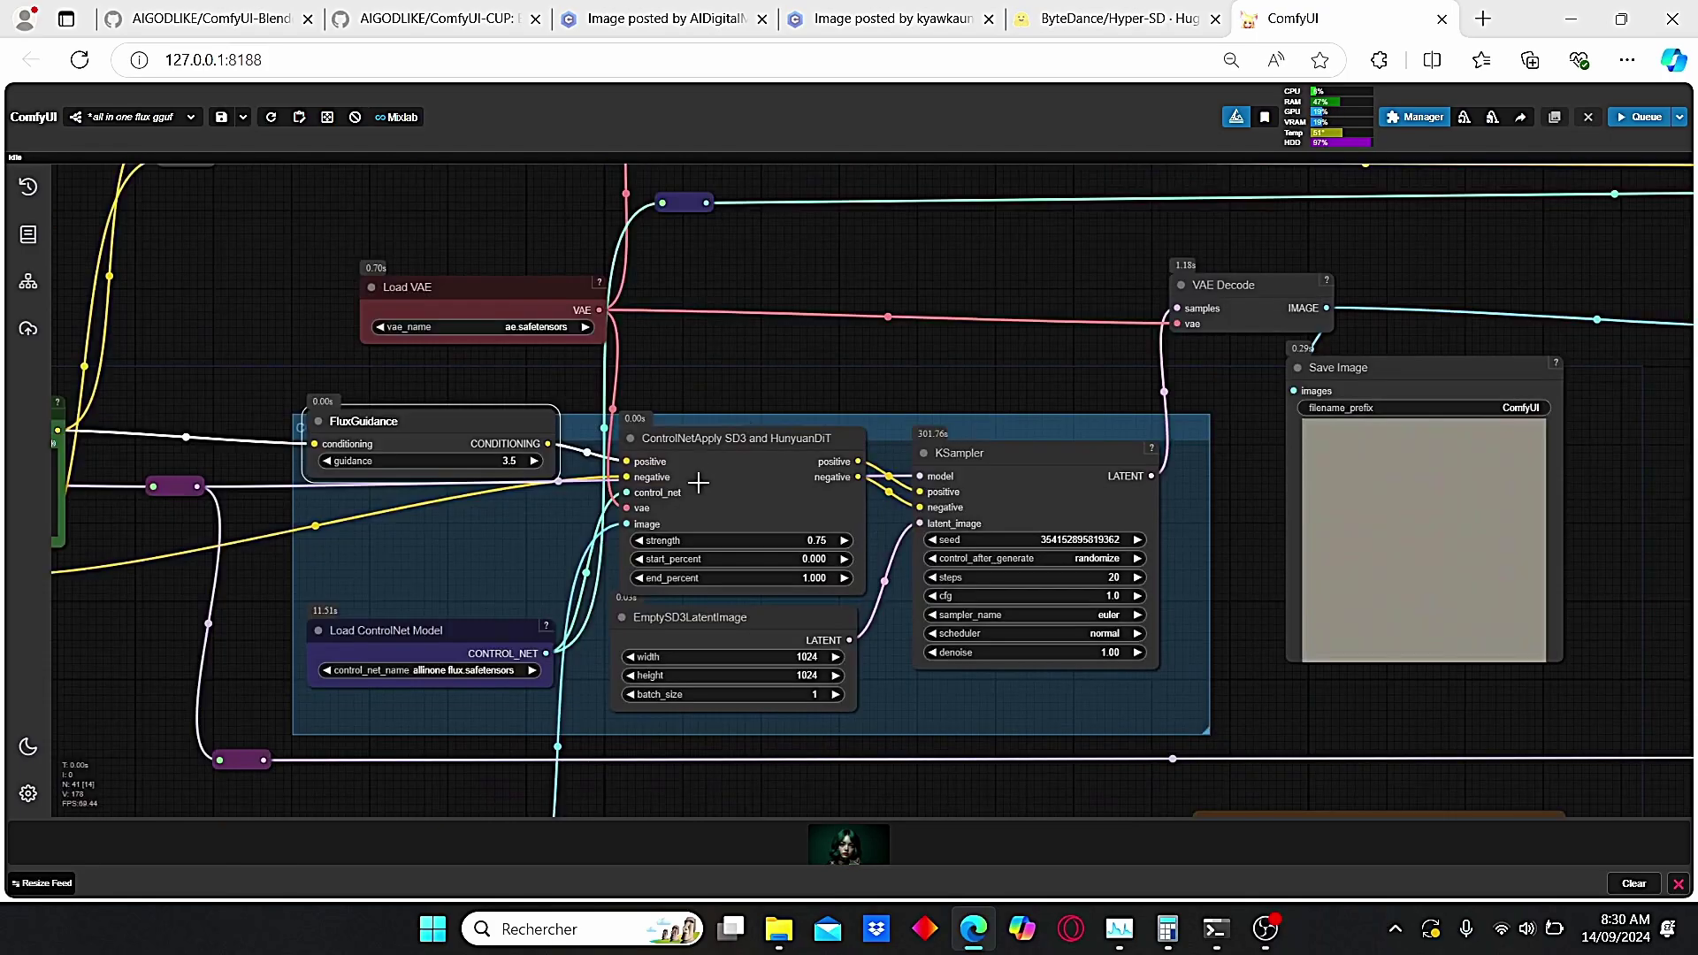
scroll(674, 662, up, 4)
scroll(644, 675, down, 1)
drag(627, 724, 809, 589)
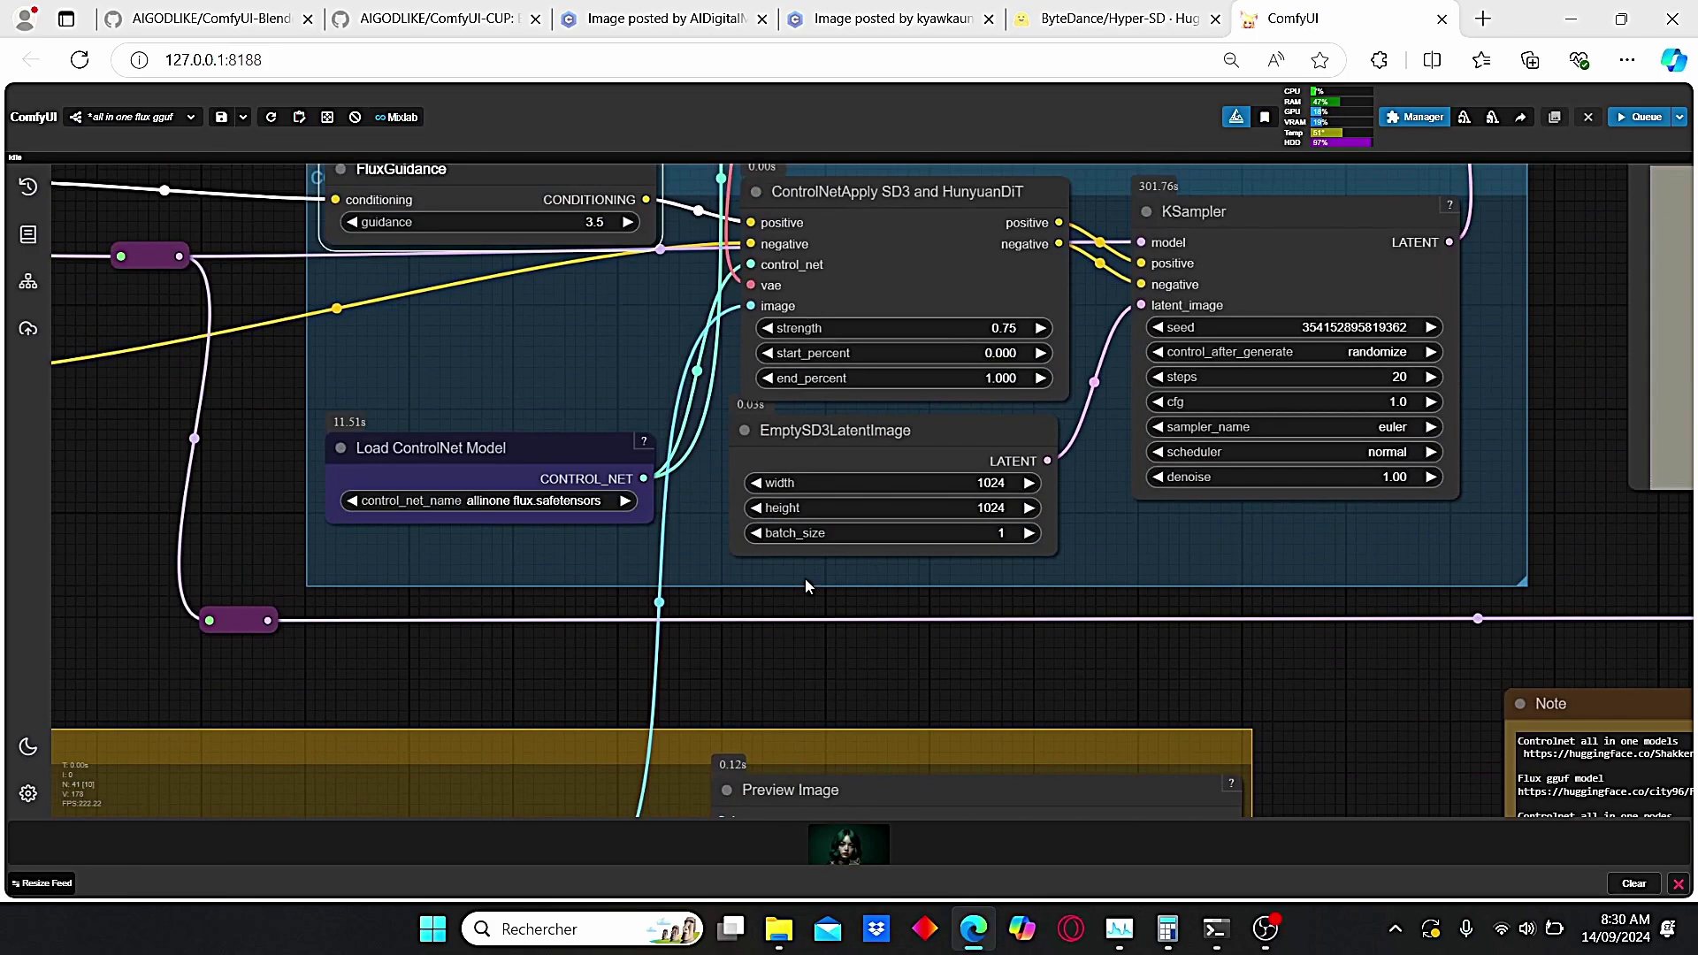
drag(1108, 200, 823, 350)
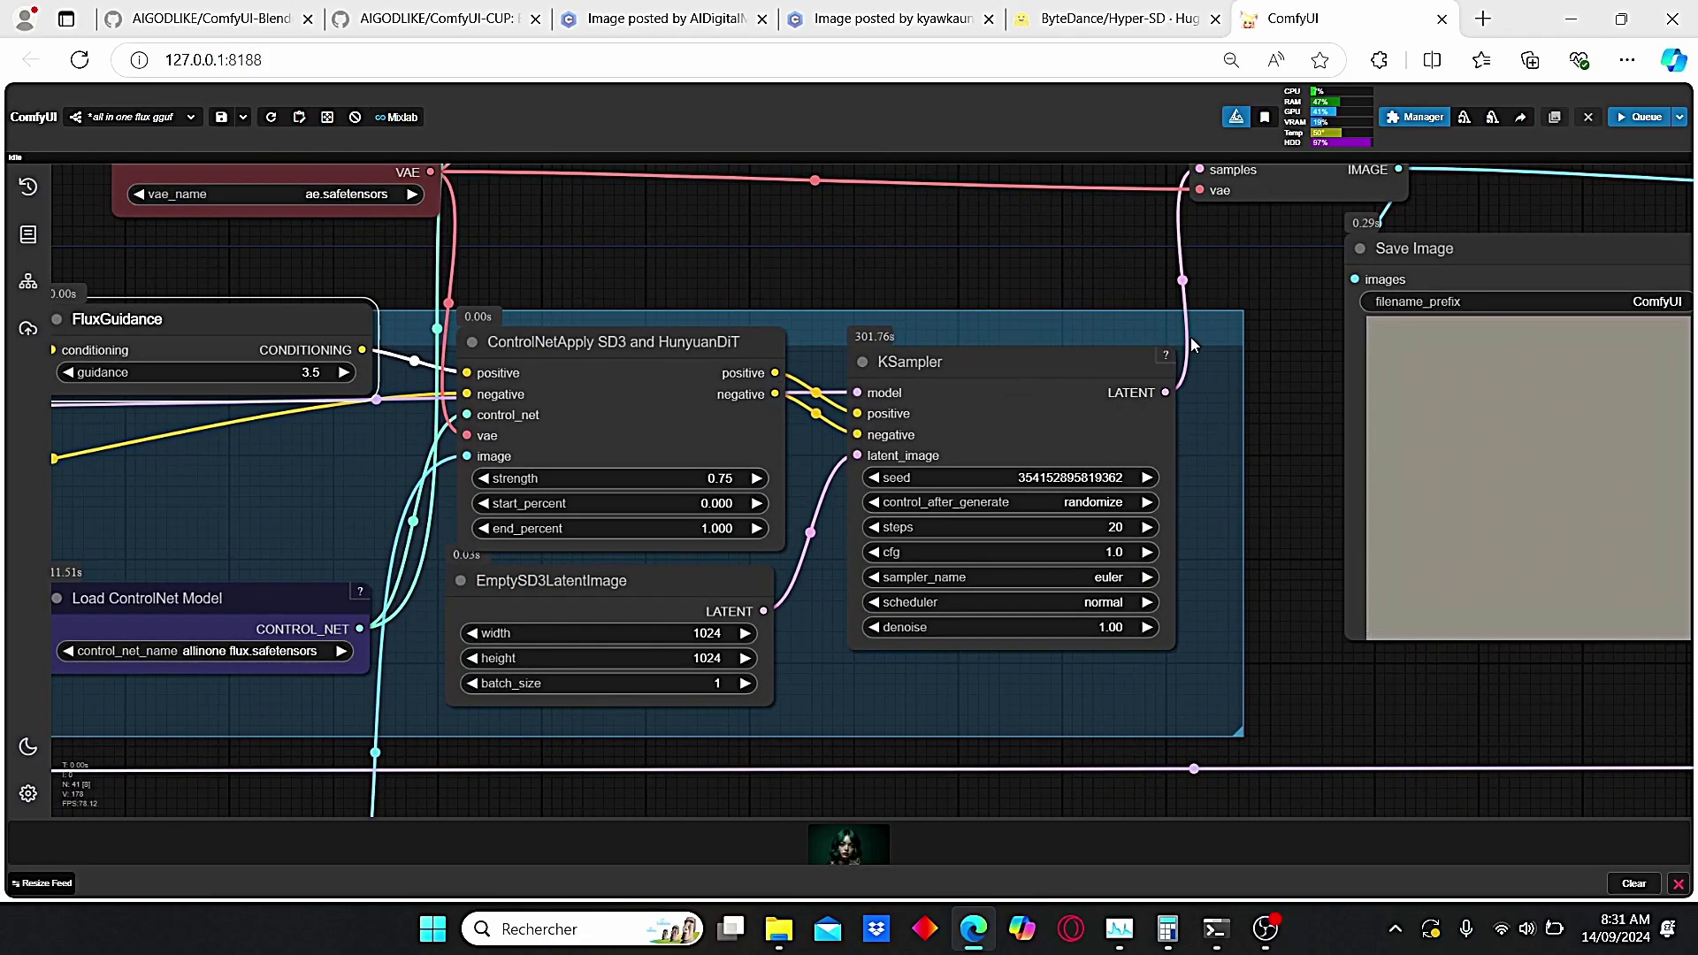
scroll(985, 322, down, 2)
drag(1244, 236, 944, 414)
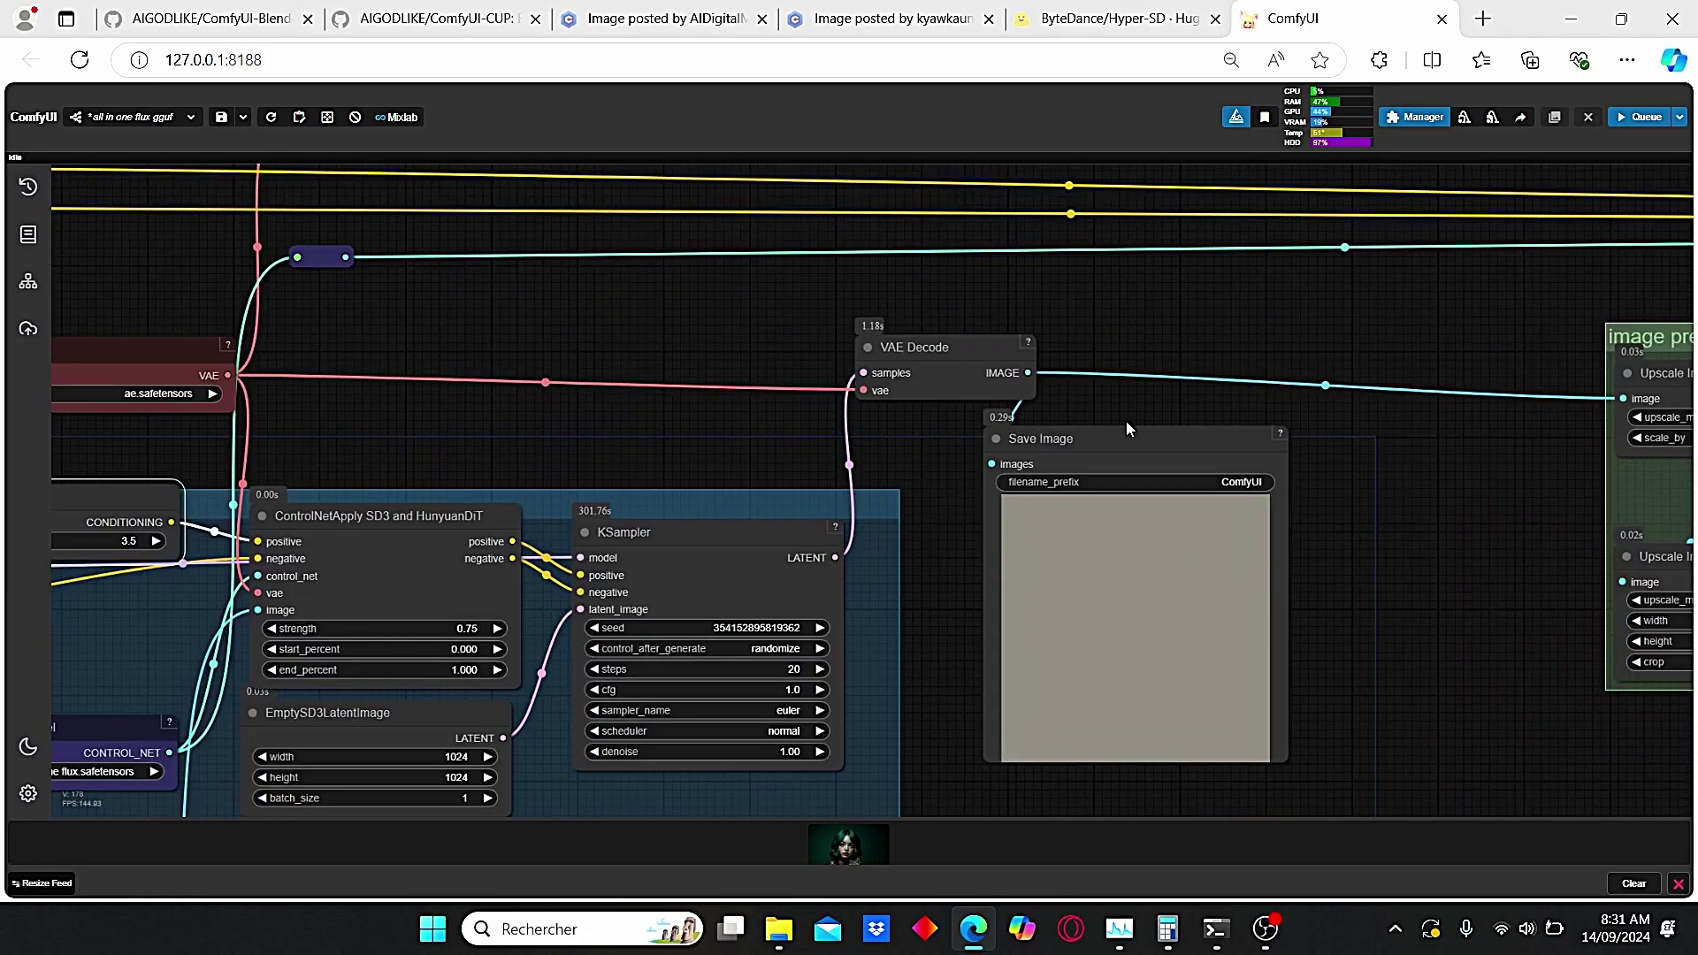
scroll(1059, 630, down, 3)
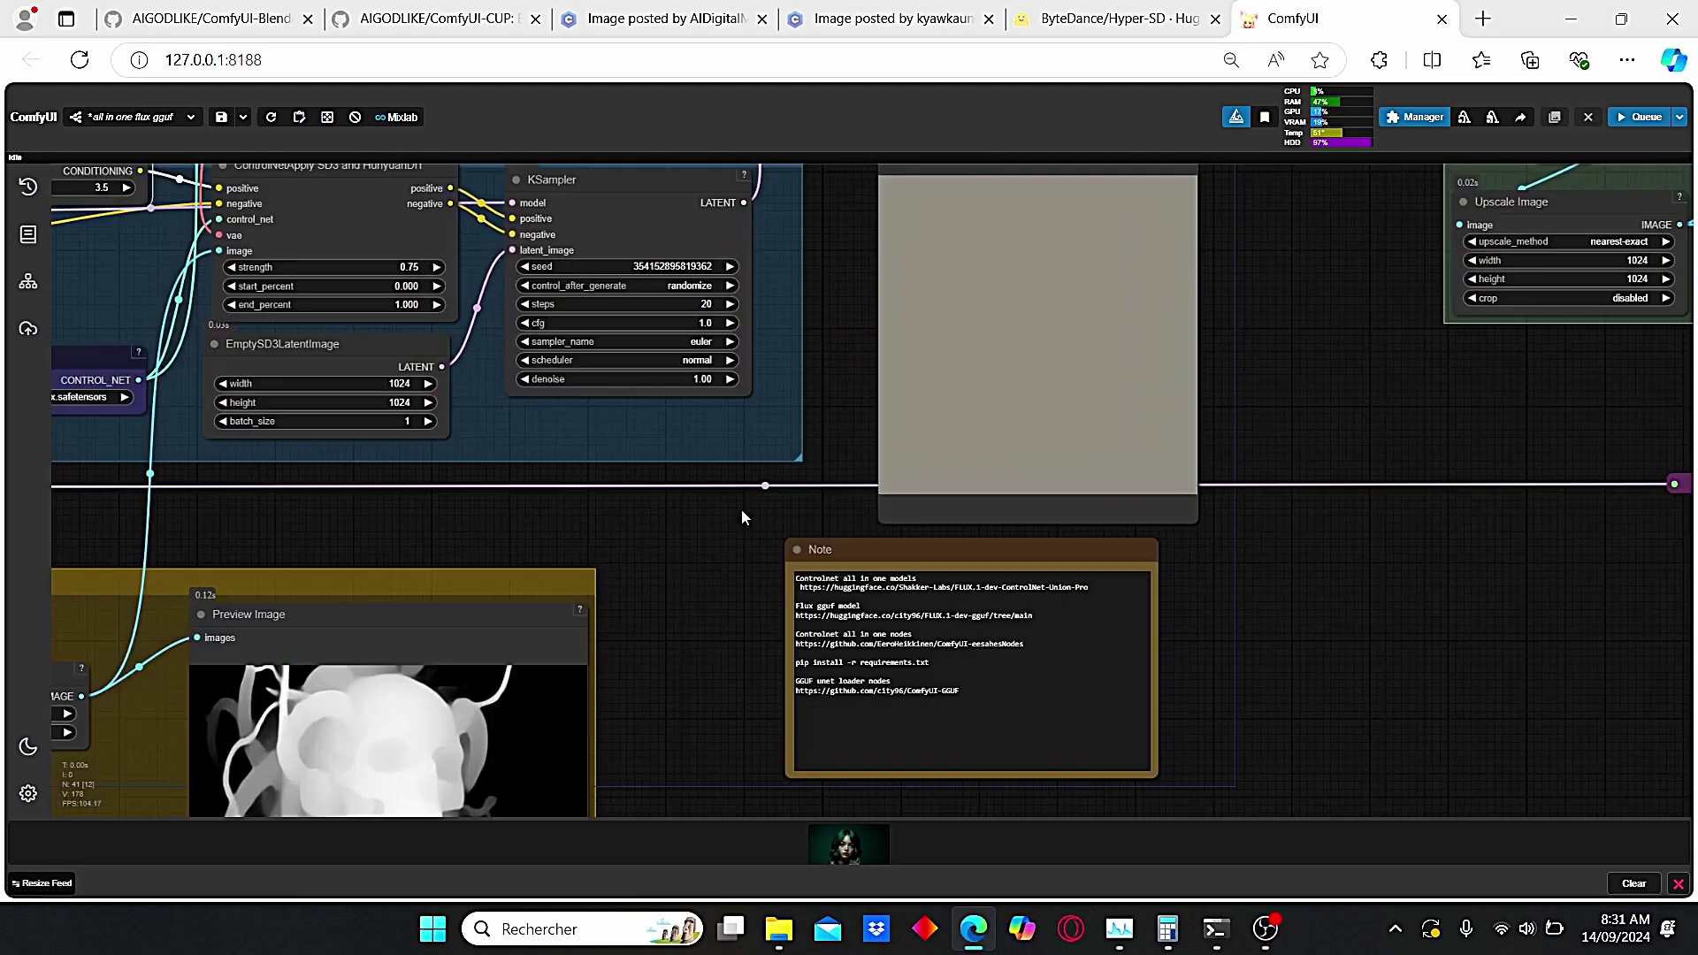
scroll(641, 549, down, 3)
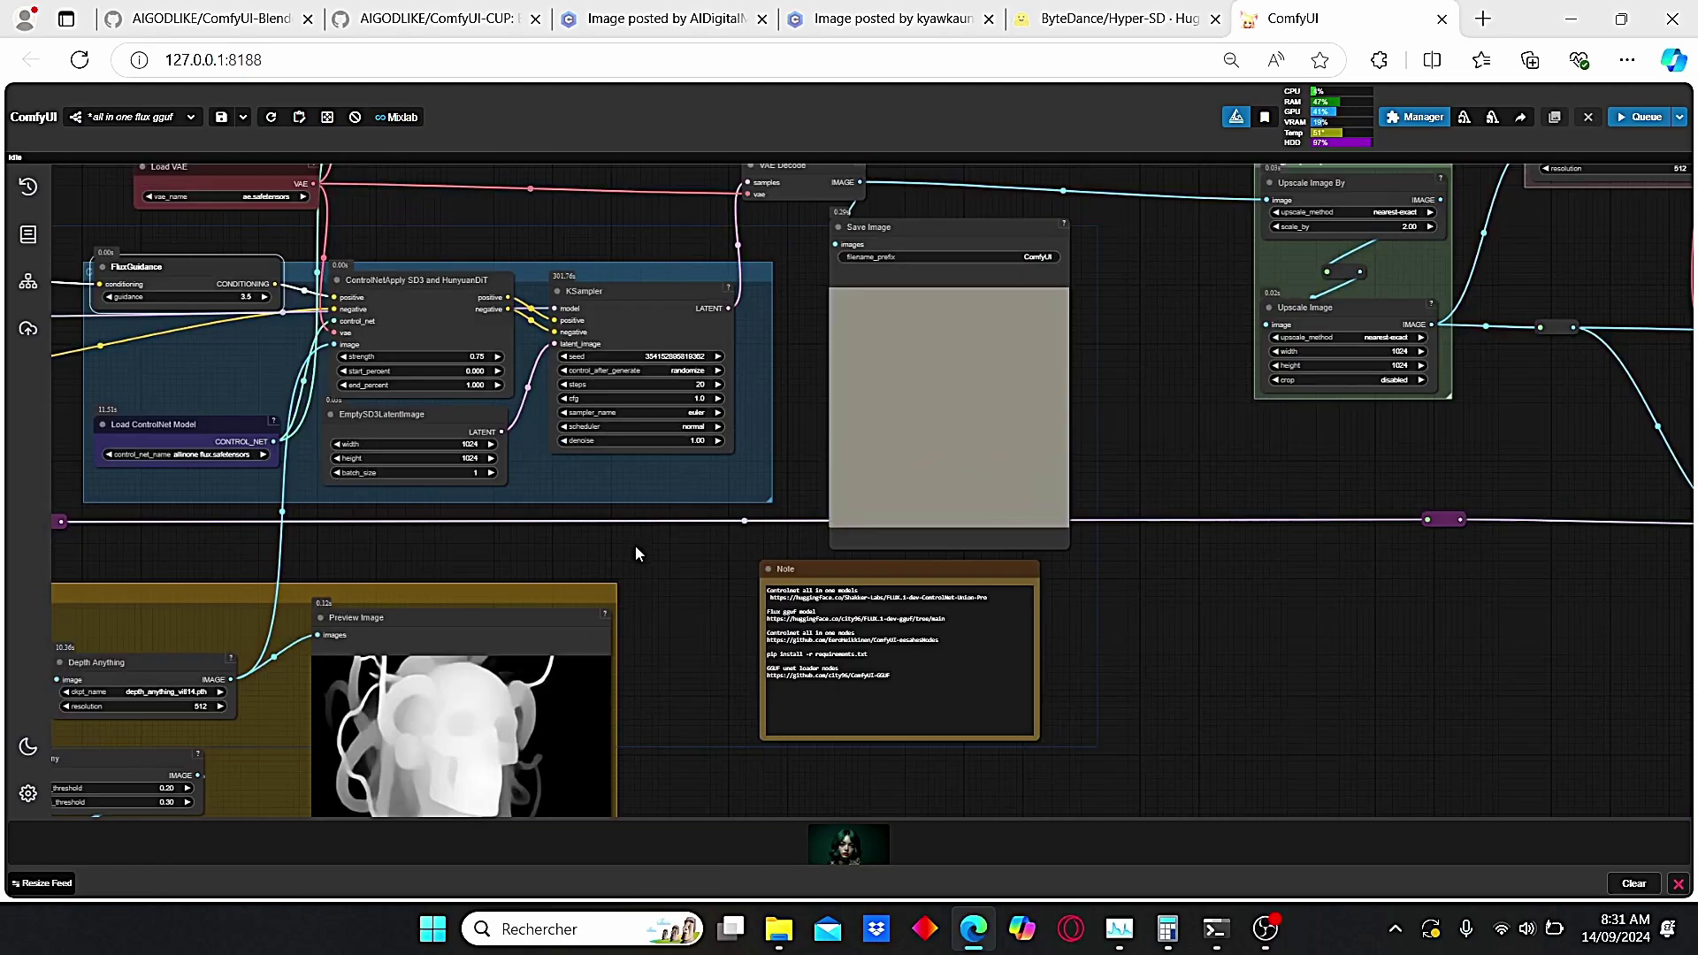
drag(635, 545, 1074, 484)
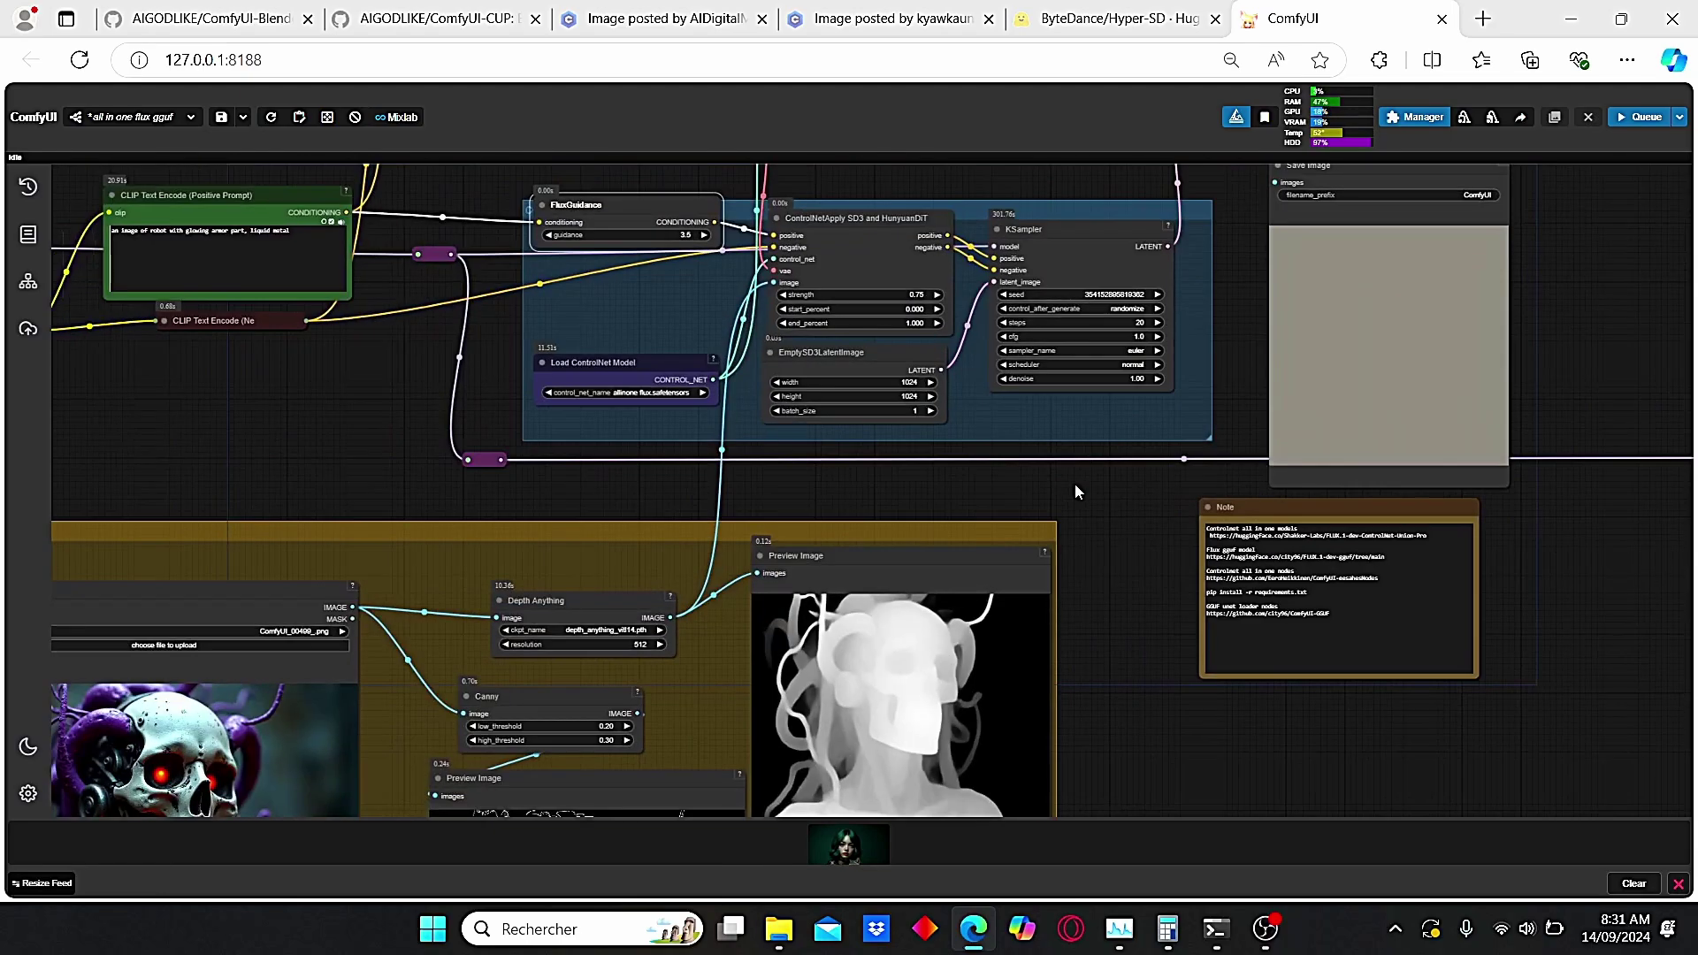
scroll(707, 619, up, 2)
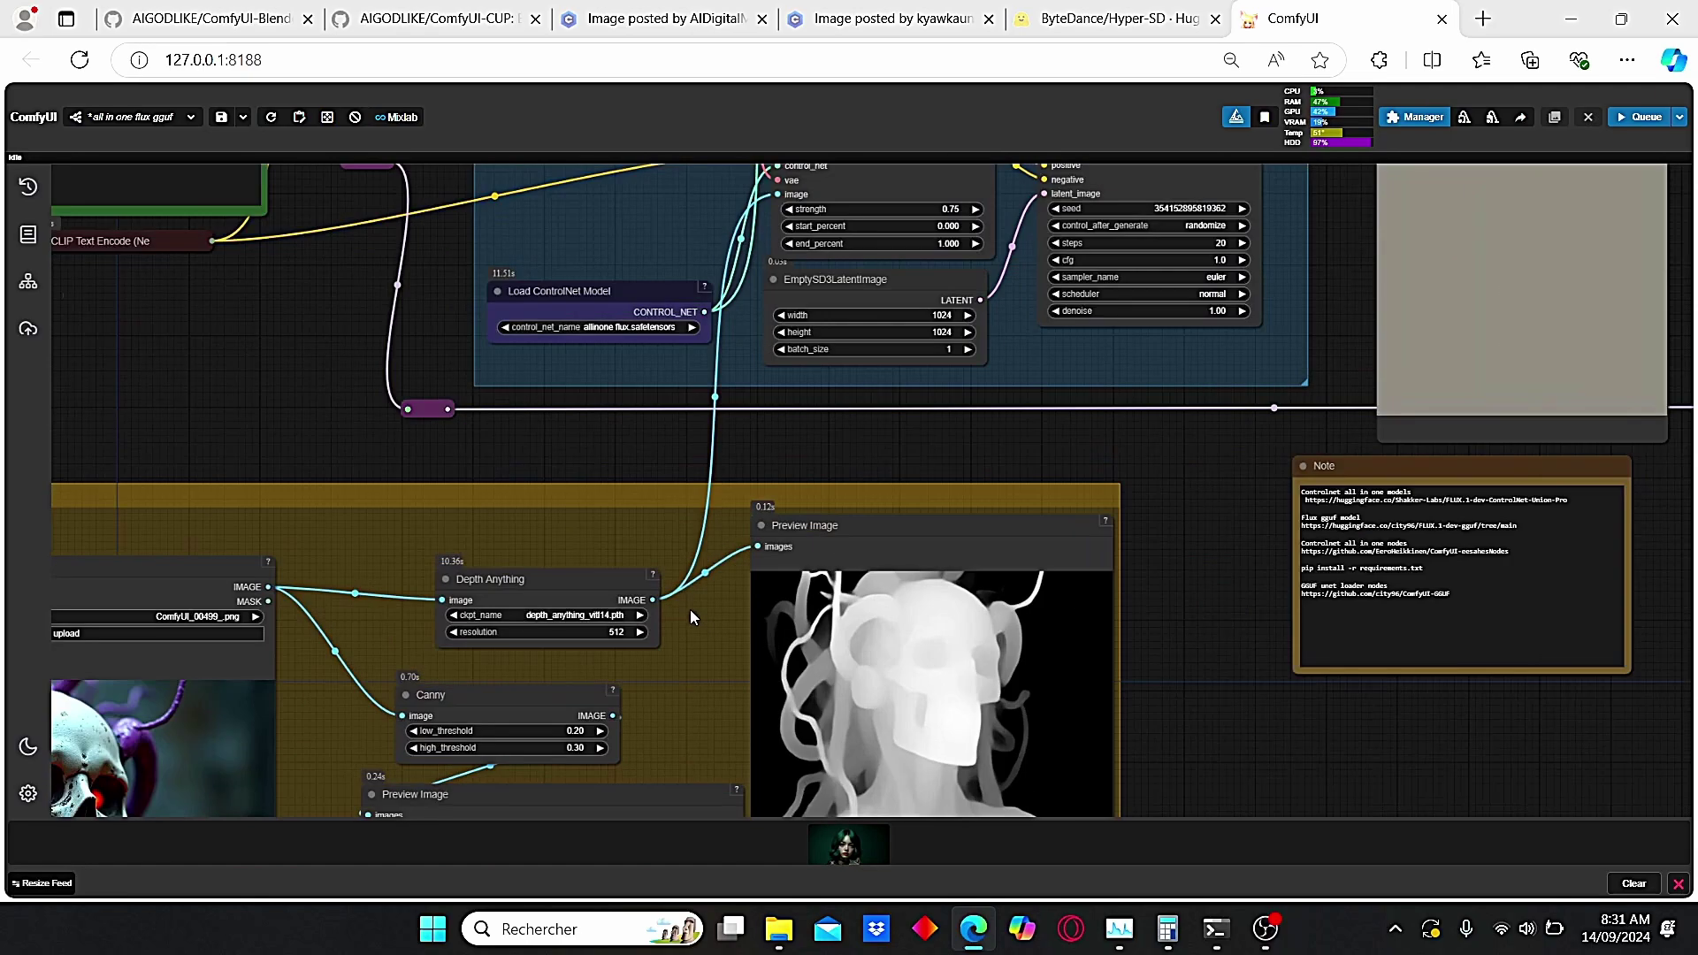
scroll(1148, 506, down, 2)
Examine the image prepare for tile group and the Tile and ControlNetApply nodes in the TILE controlnet group
drag(1148, 506, 712, 584)
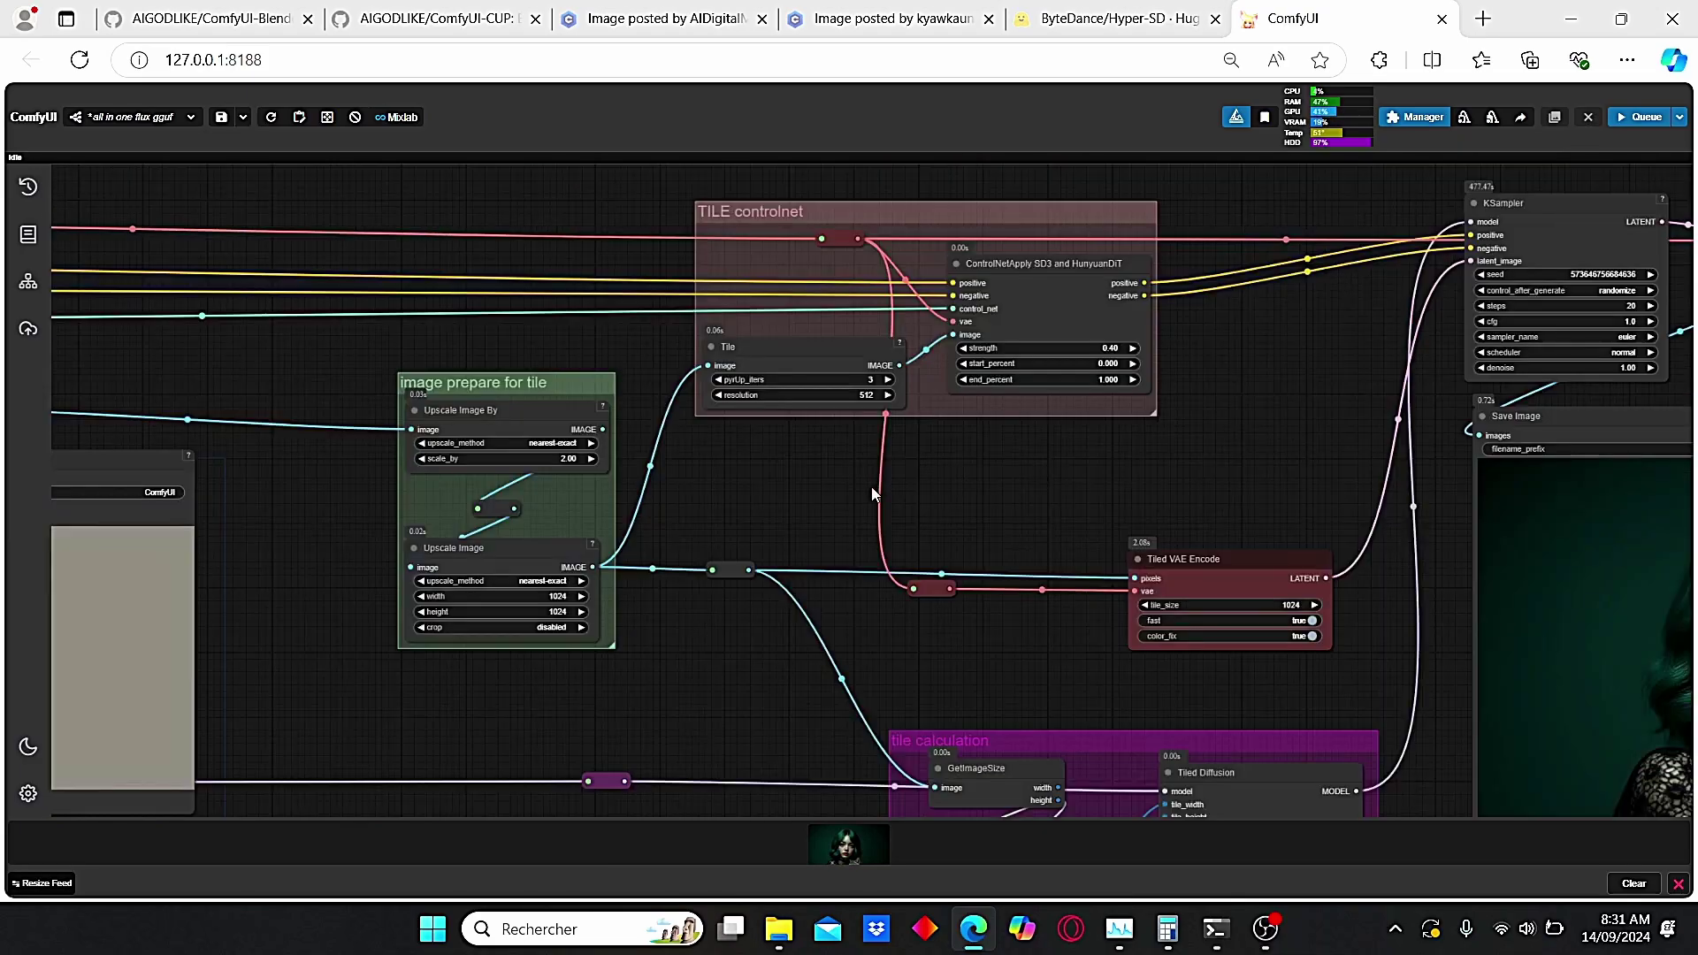
scroll(872, 486, down, 3)
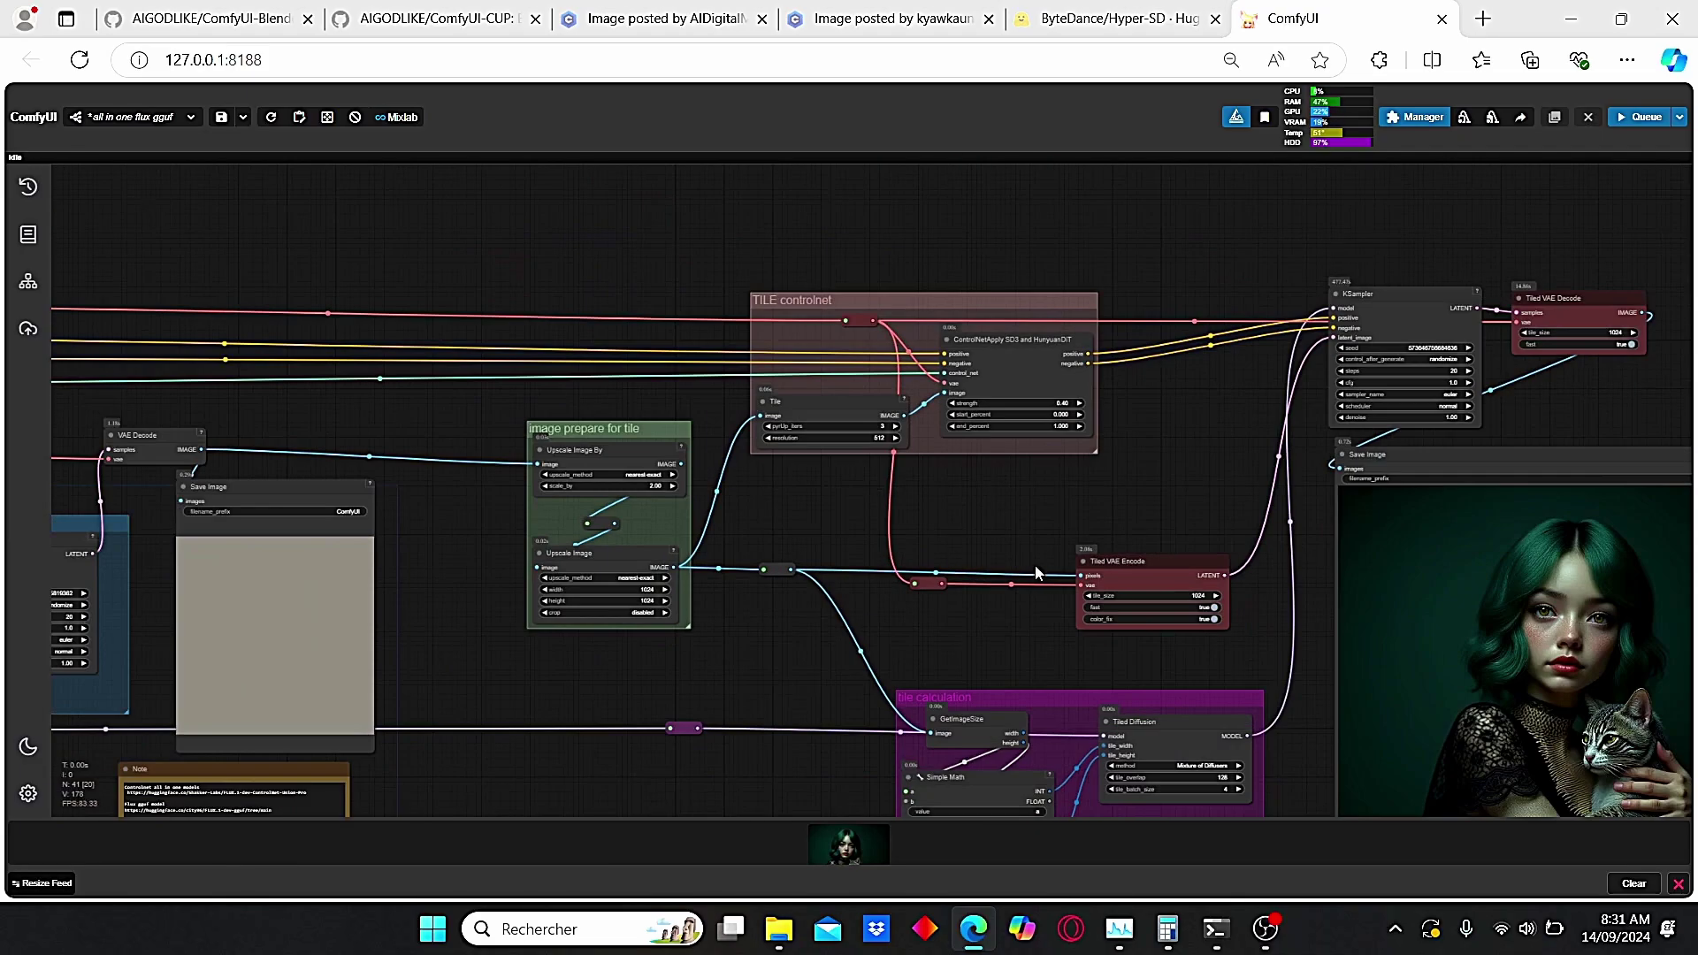
drag(1061, 519, 762, 444)
scroll(579, 456, up, 1)
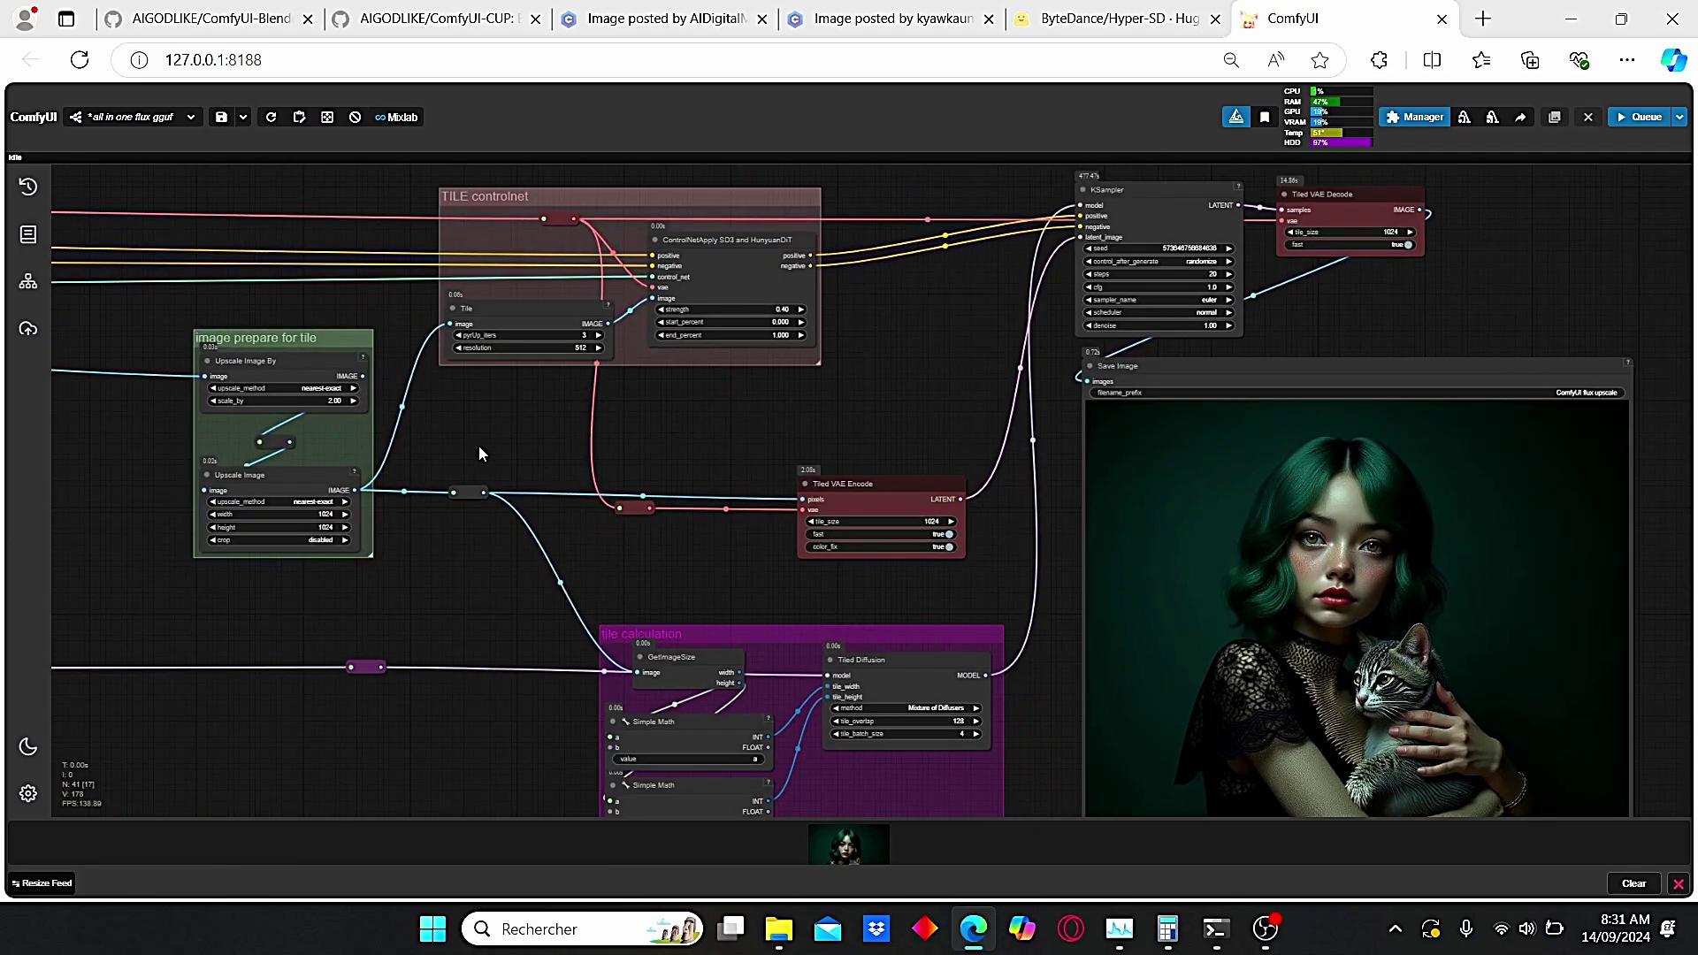
drag(699, 386, 943, 449)
scroll(943, 449, up, 2)
scroll(1002, 365, up, 3)
drag(789, 399, 784, 569)
scroll(785, 566, up, 3)
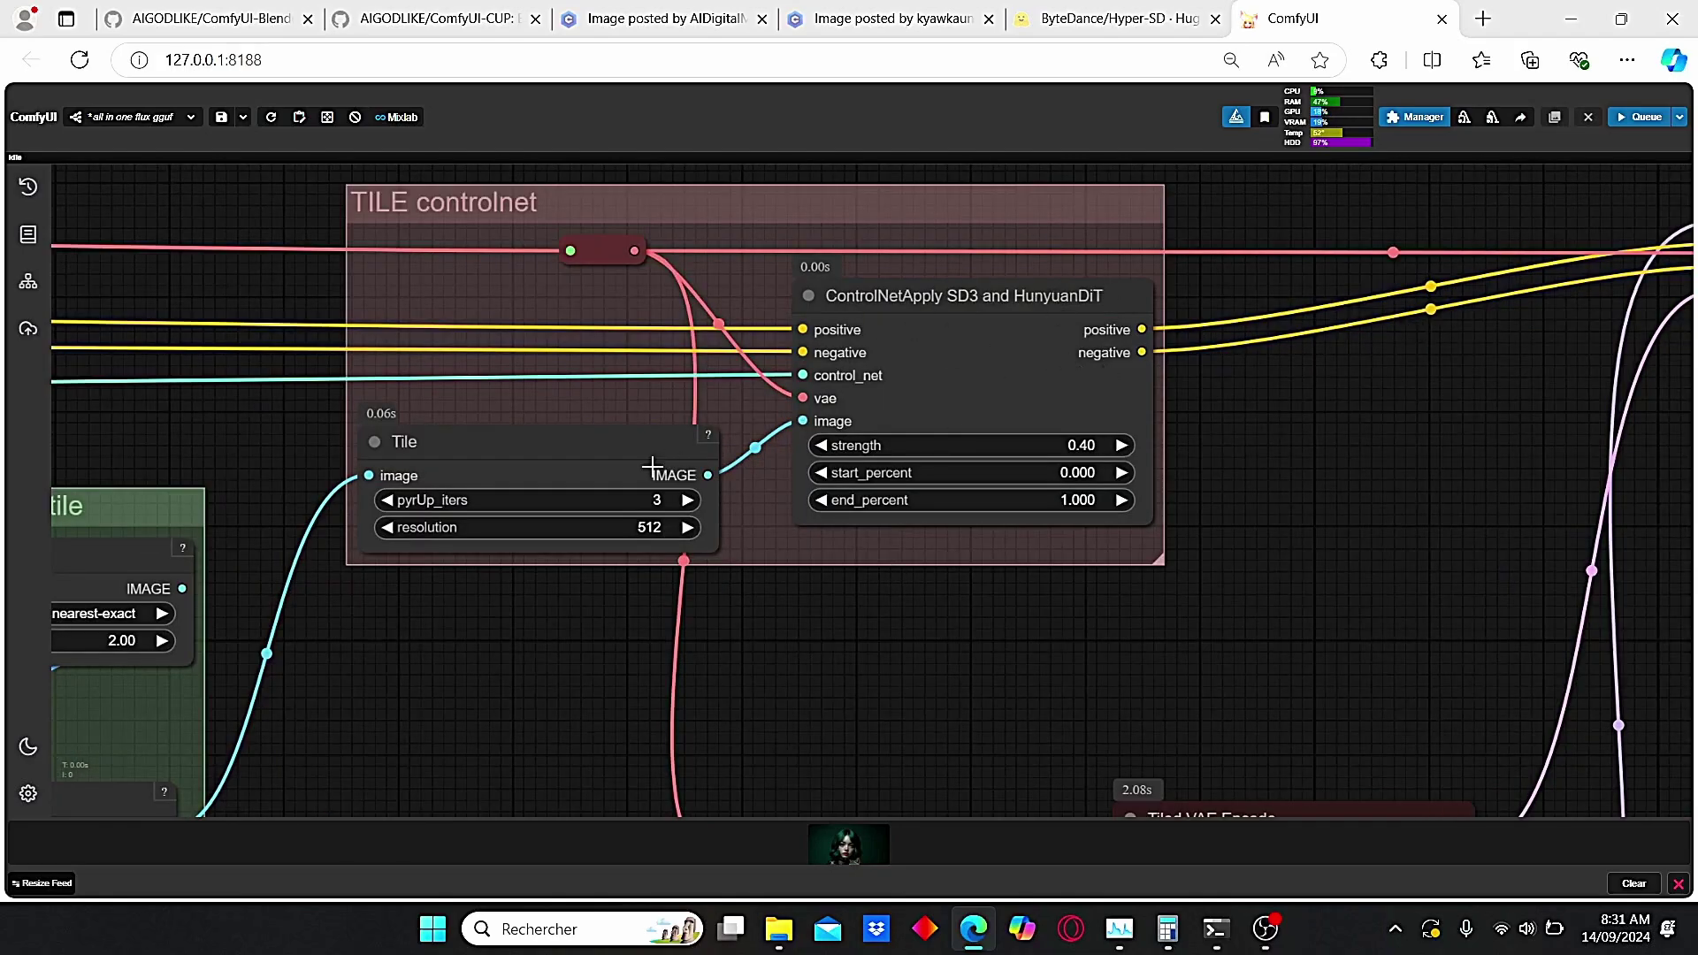
drag(812, 671, 885, 638)
scroll(883, 635, left, 3)
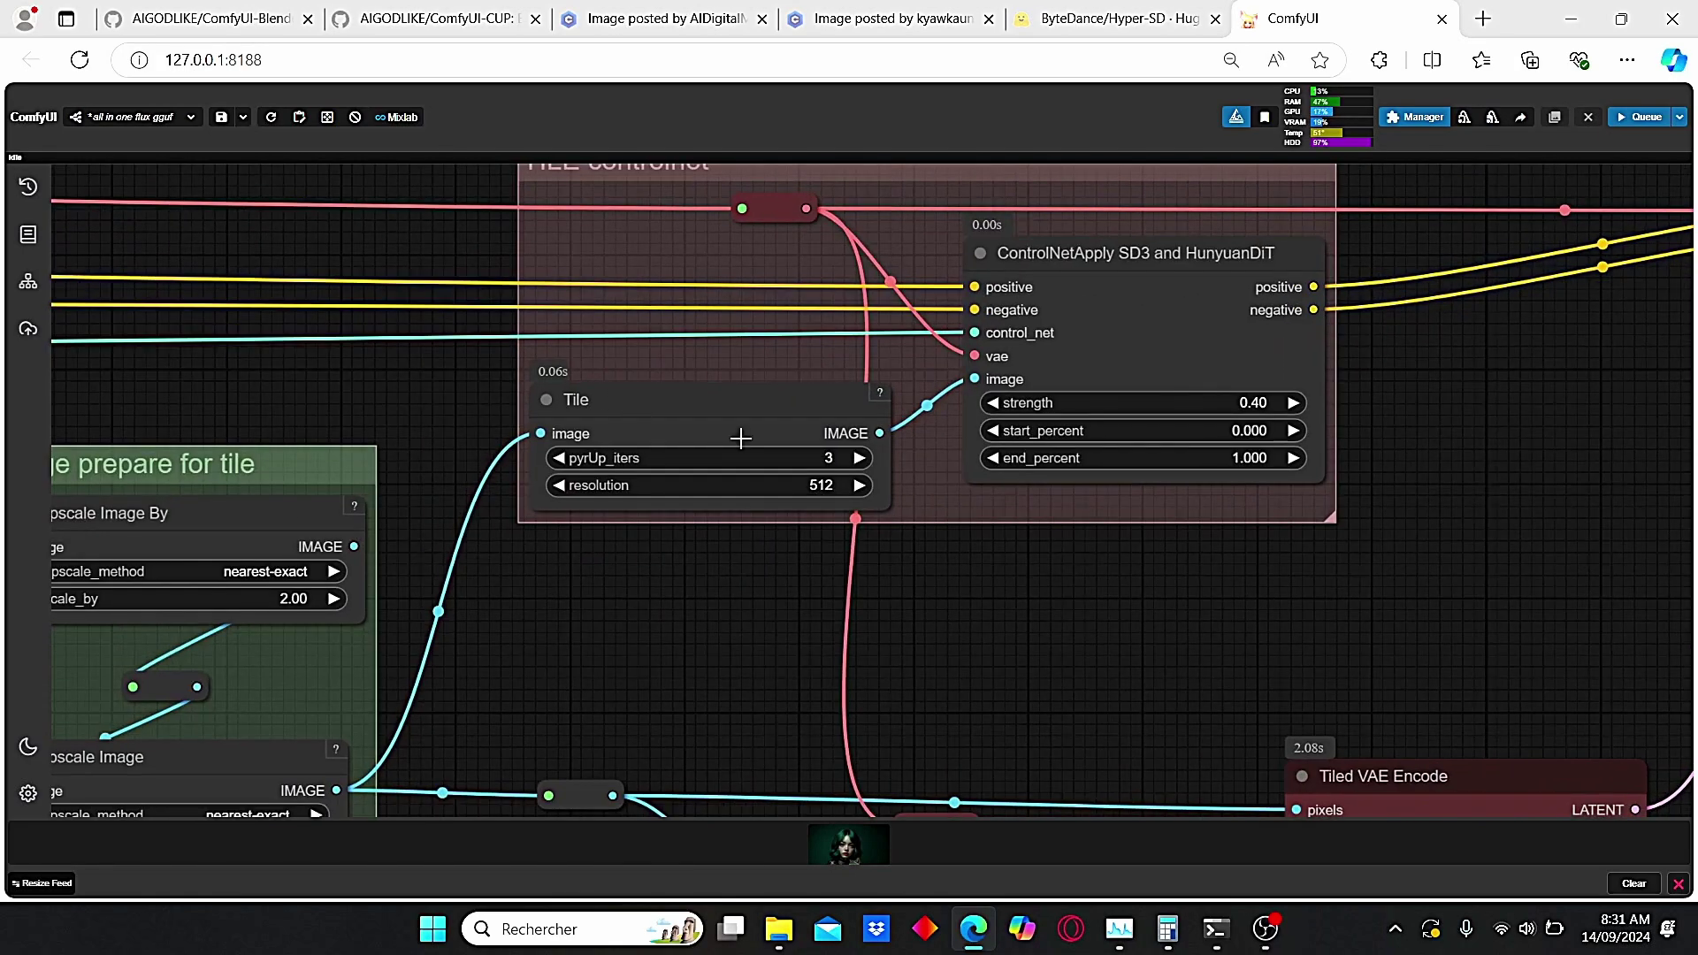
scroll(837, 442, down, 3)
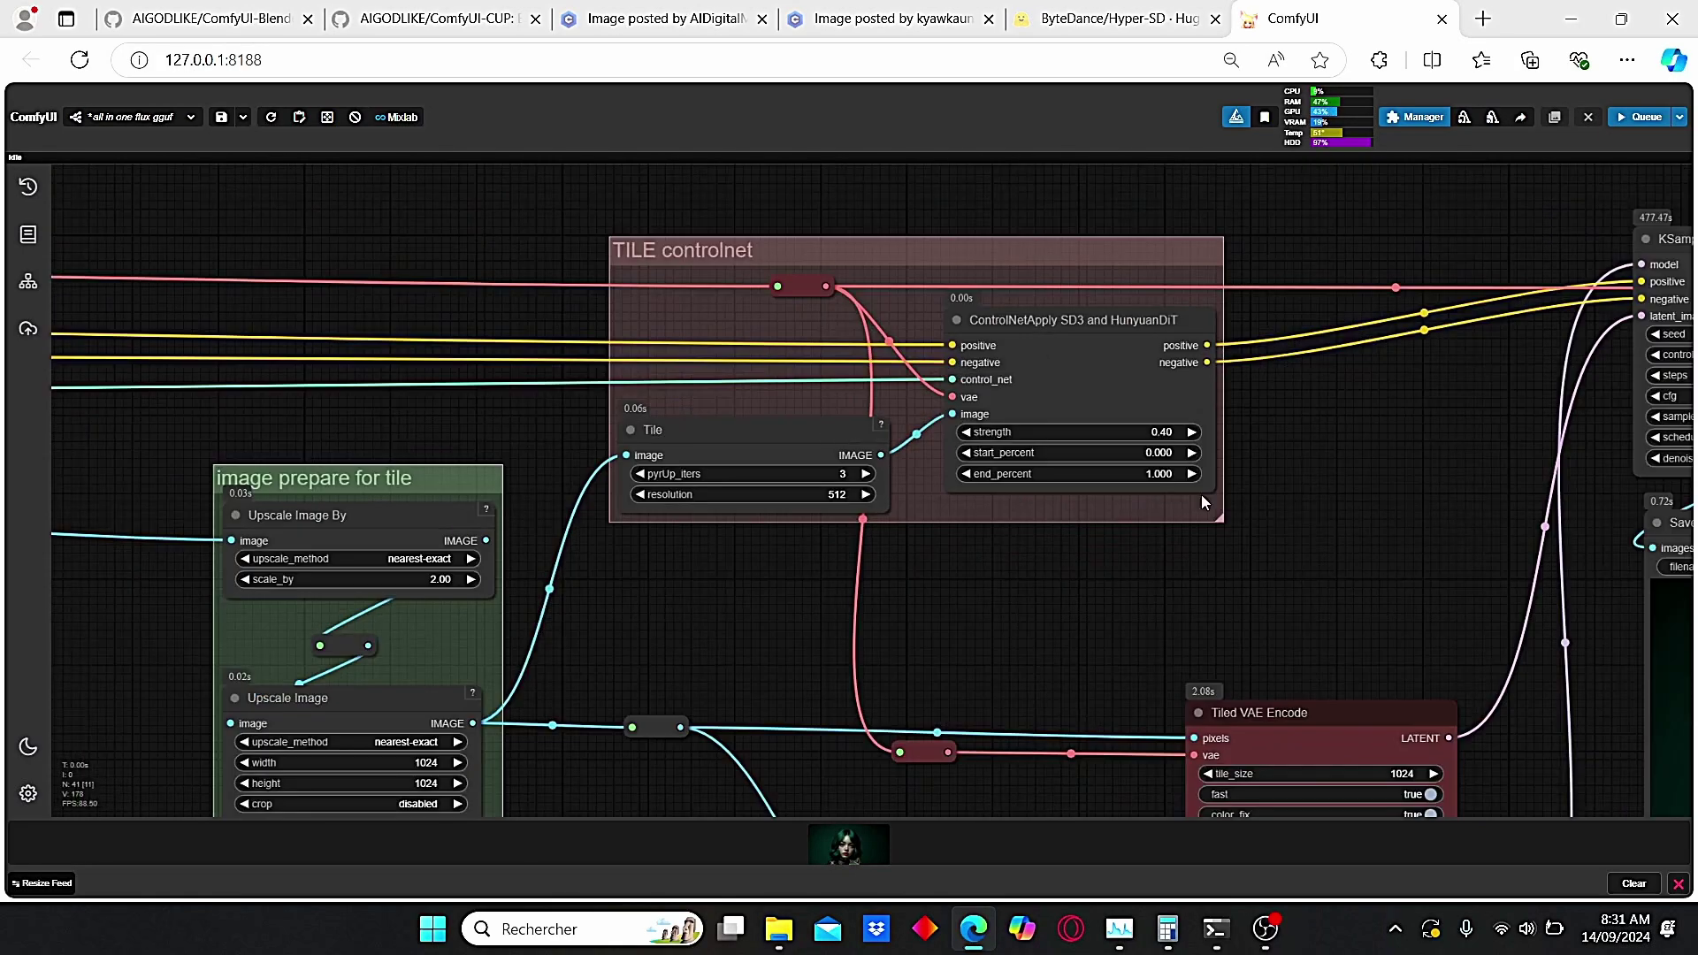
Examine the upscale stage's KSampler, Tiled VAE Encode, Tiled VAE Decode and Save Image nodes and their connections
scroll(1201, 495, right, 5)
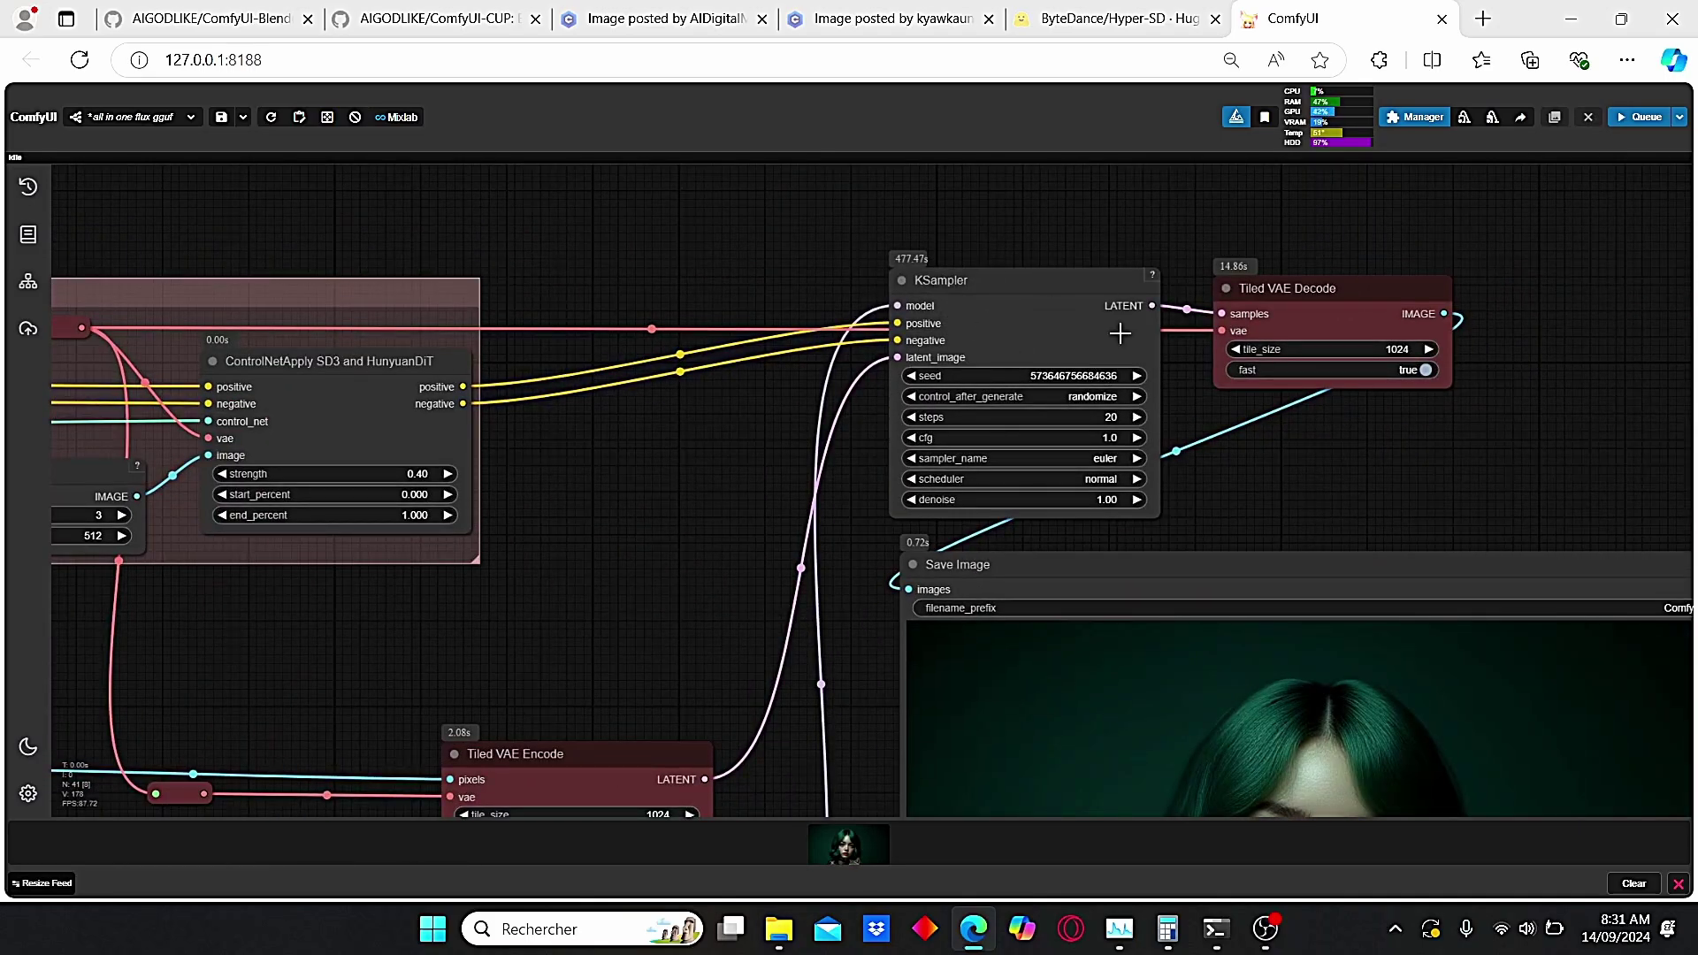
drag(1263, 461, 1344, 190)
scroll(1106, 235, down, 3)
drag(858, 329, 820, 550)
scroll(787, 644, up, 3)
drag(799, 489, 780, 496)
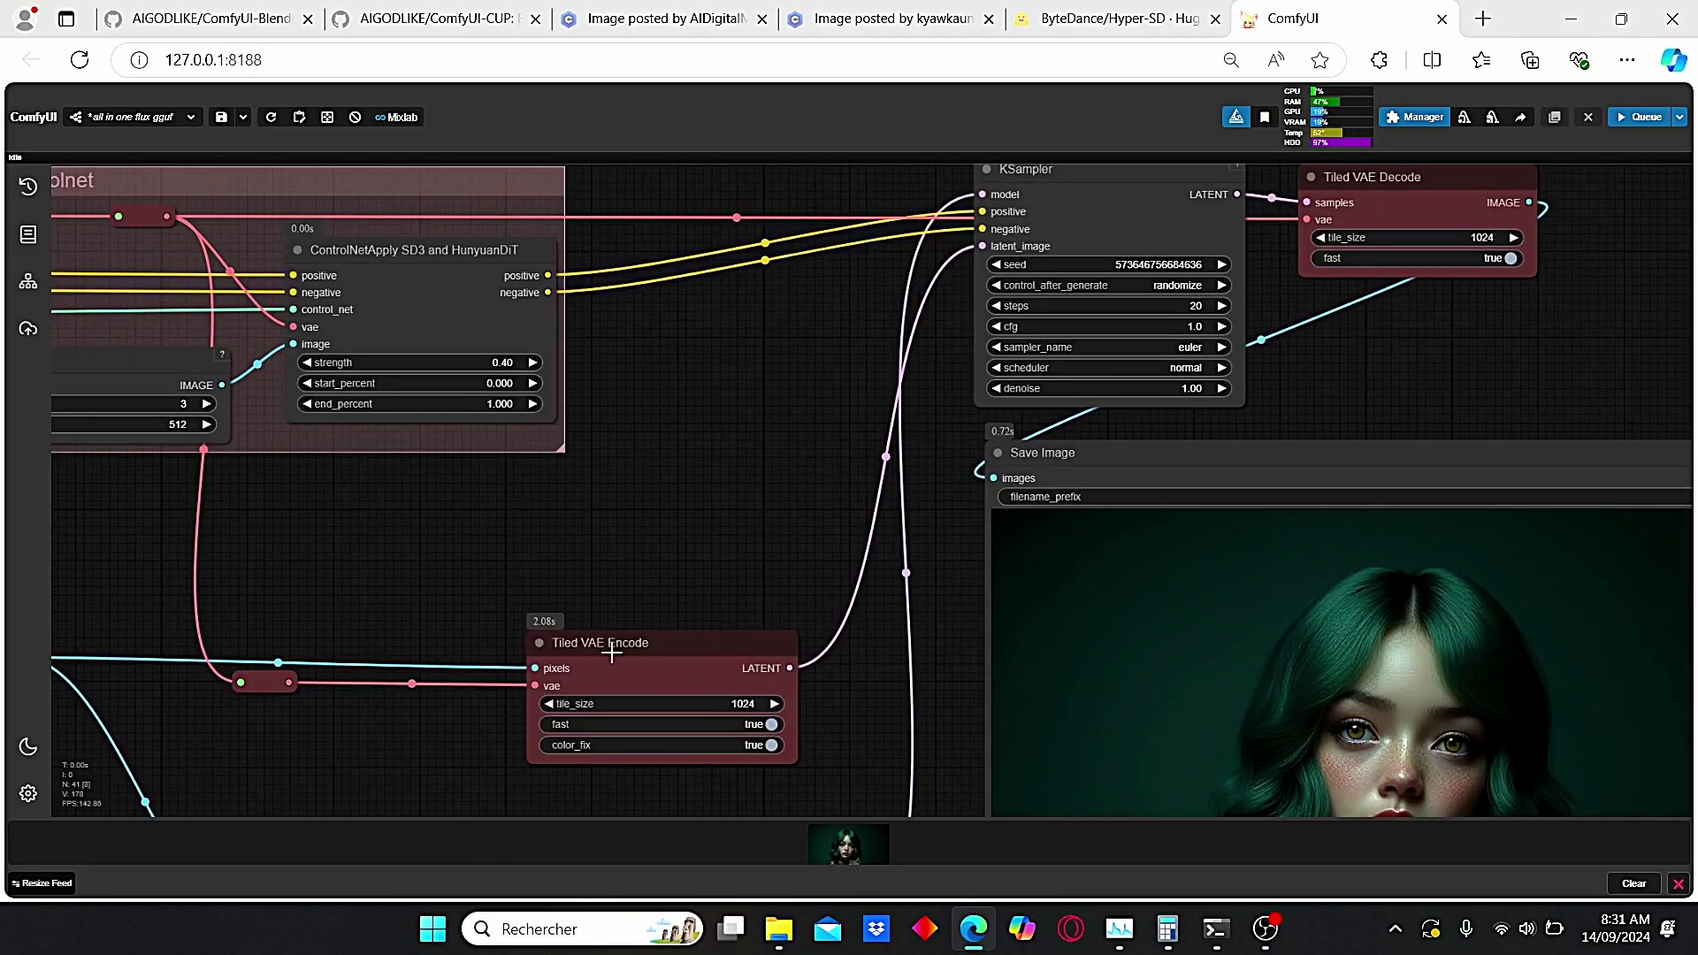
scroll(607, 492, up, 4)
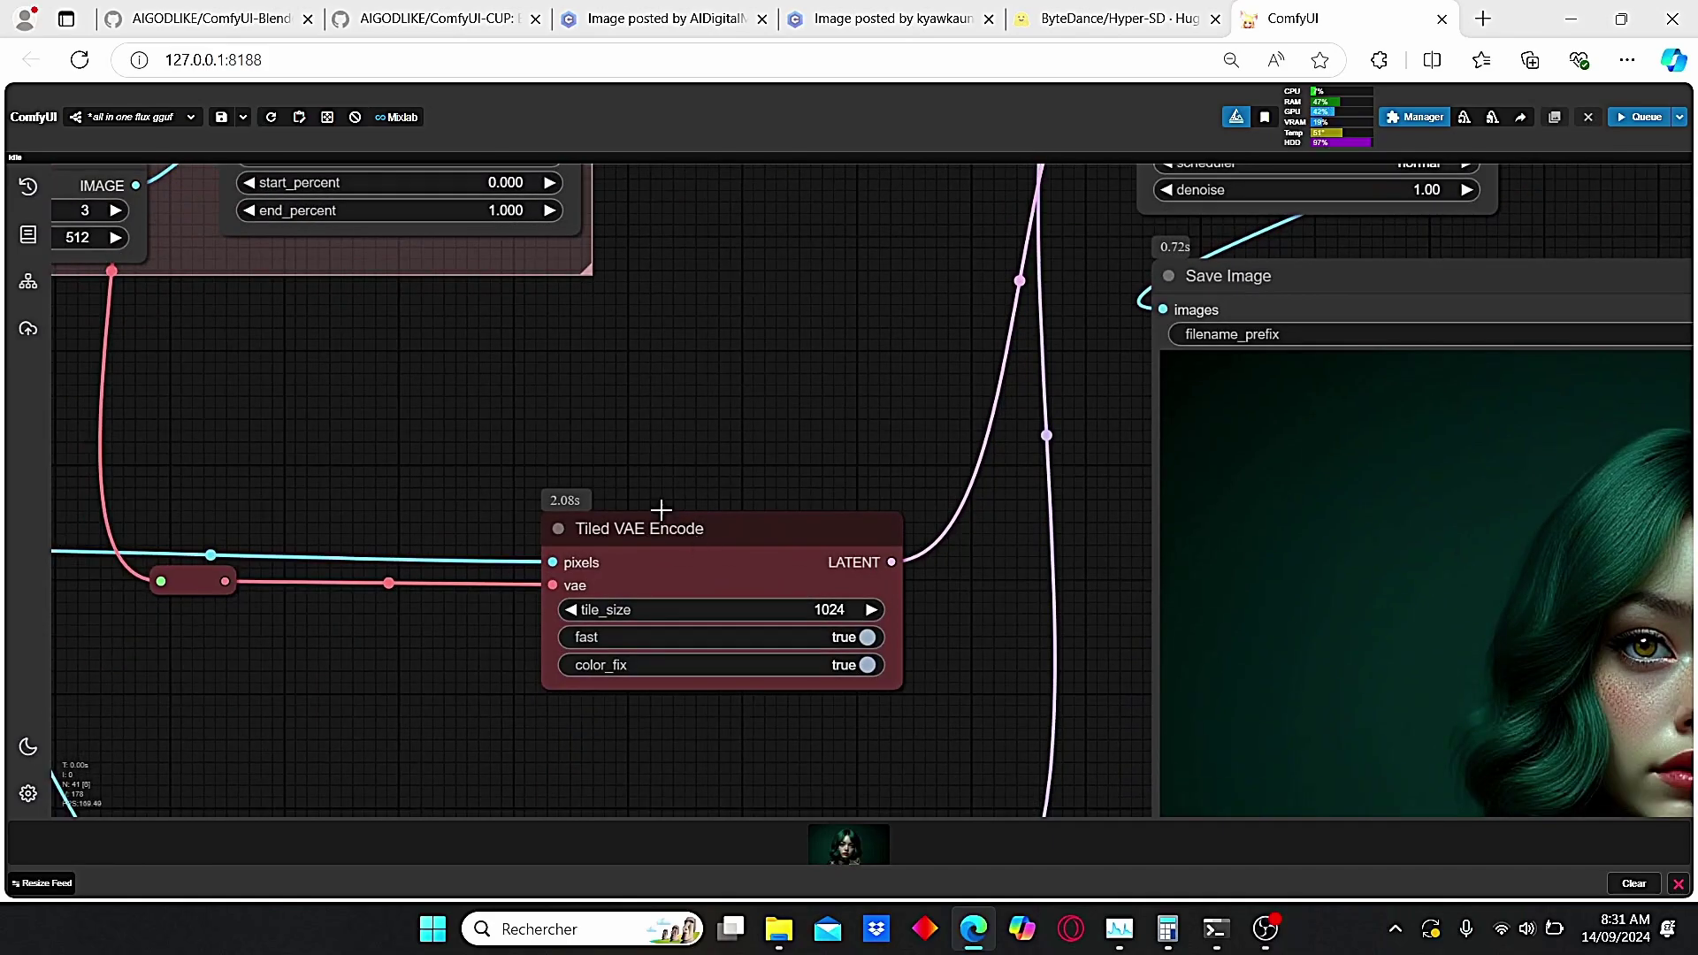
scroll(876, 367, down, 3)
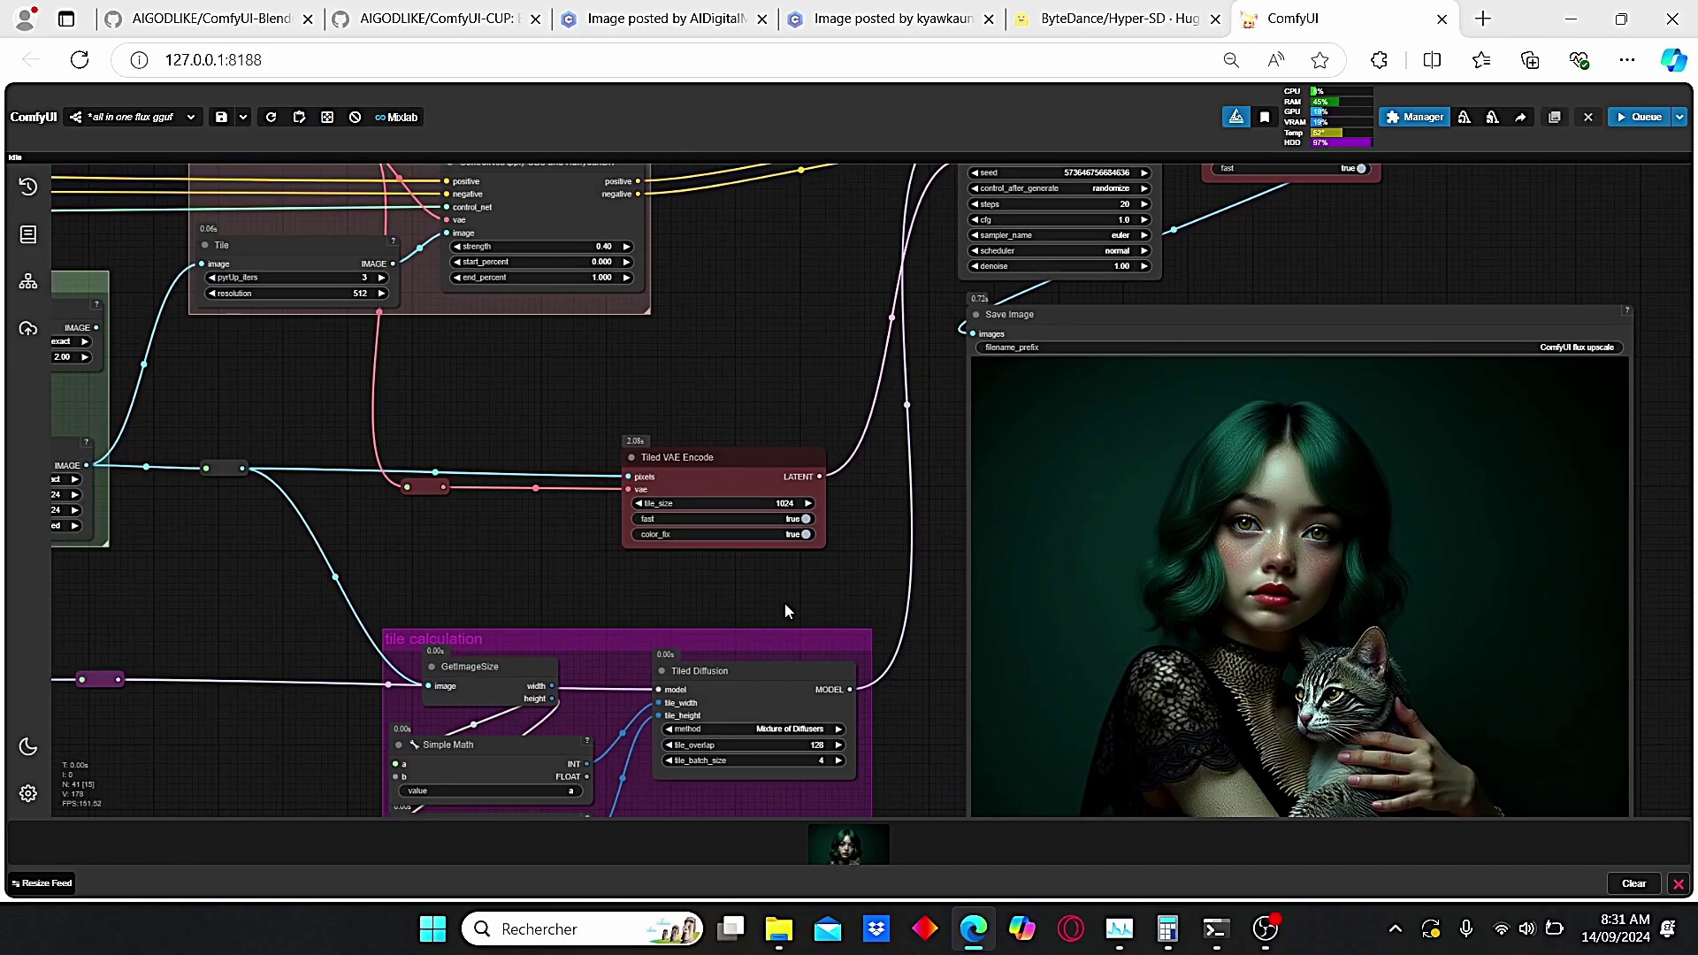
drag(445, 445, 1413, 420)
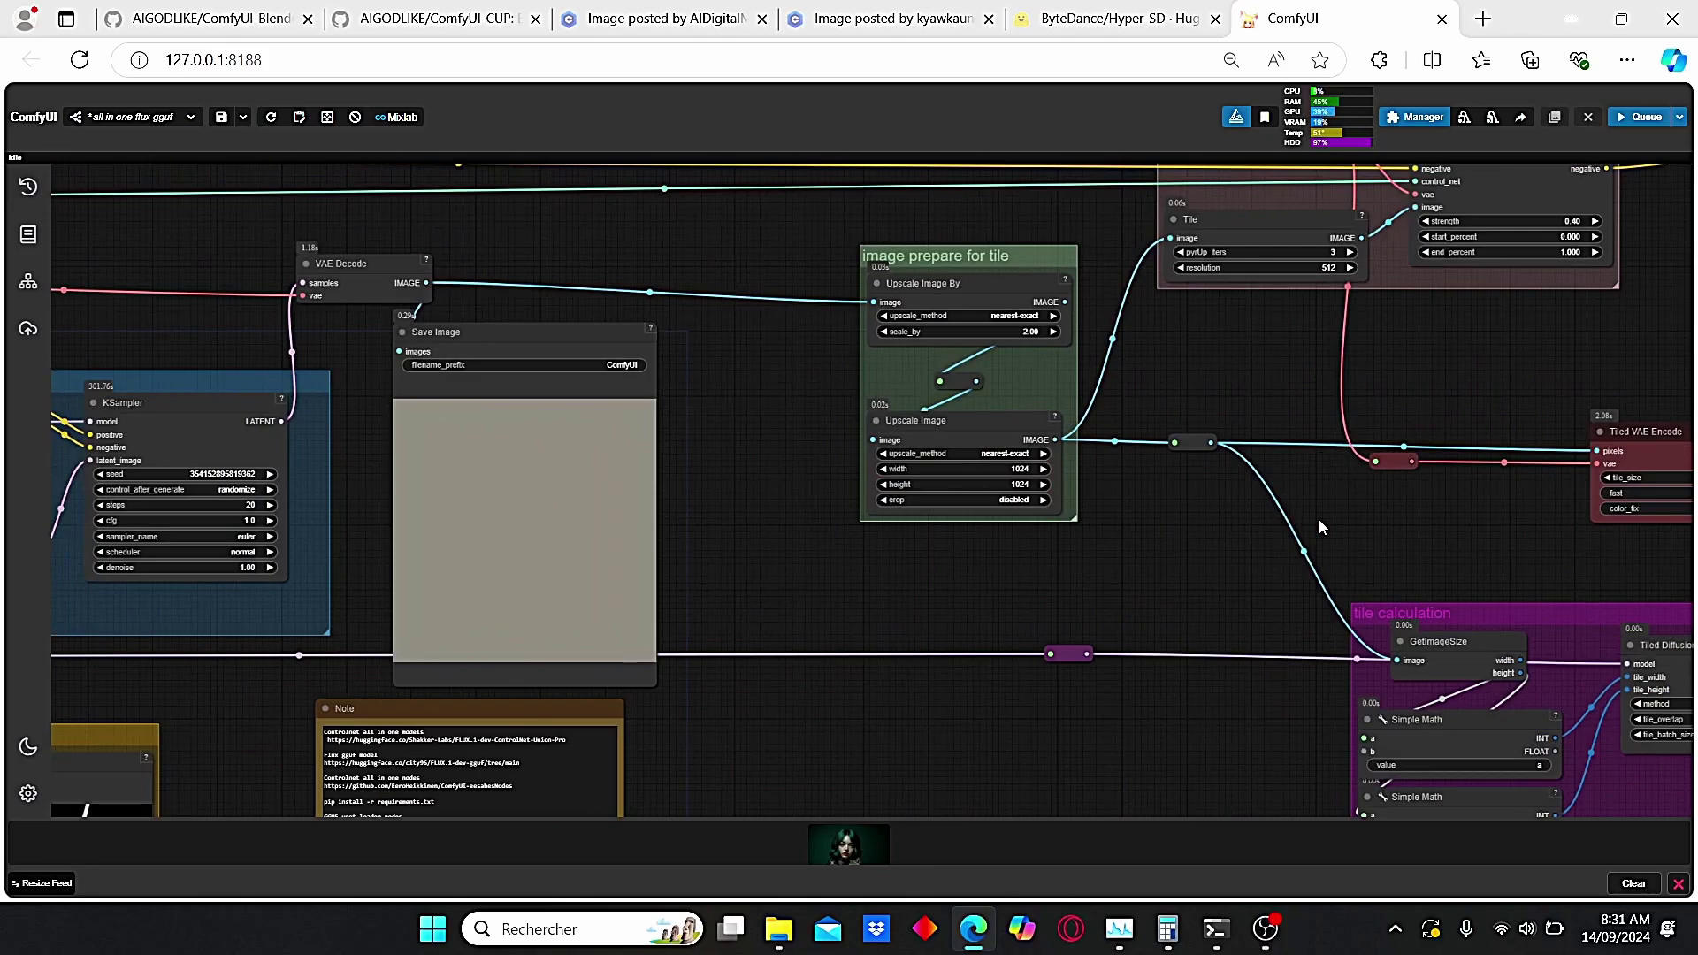
Examine the Upscale Image By and Upscale Image nodes in the image prepare for tile group and their link from VAE Decode
drag(998, 539, 927, 589)
scroll(613, 424, up, 1)
scroll(326, 322, up, 3)
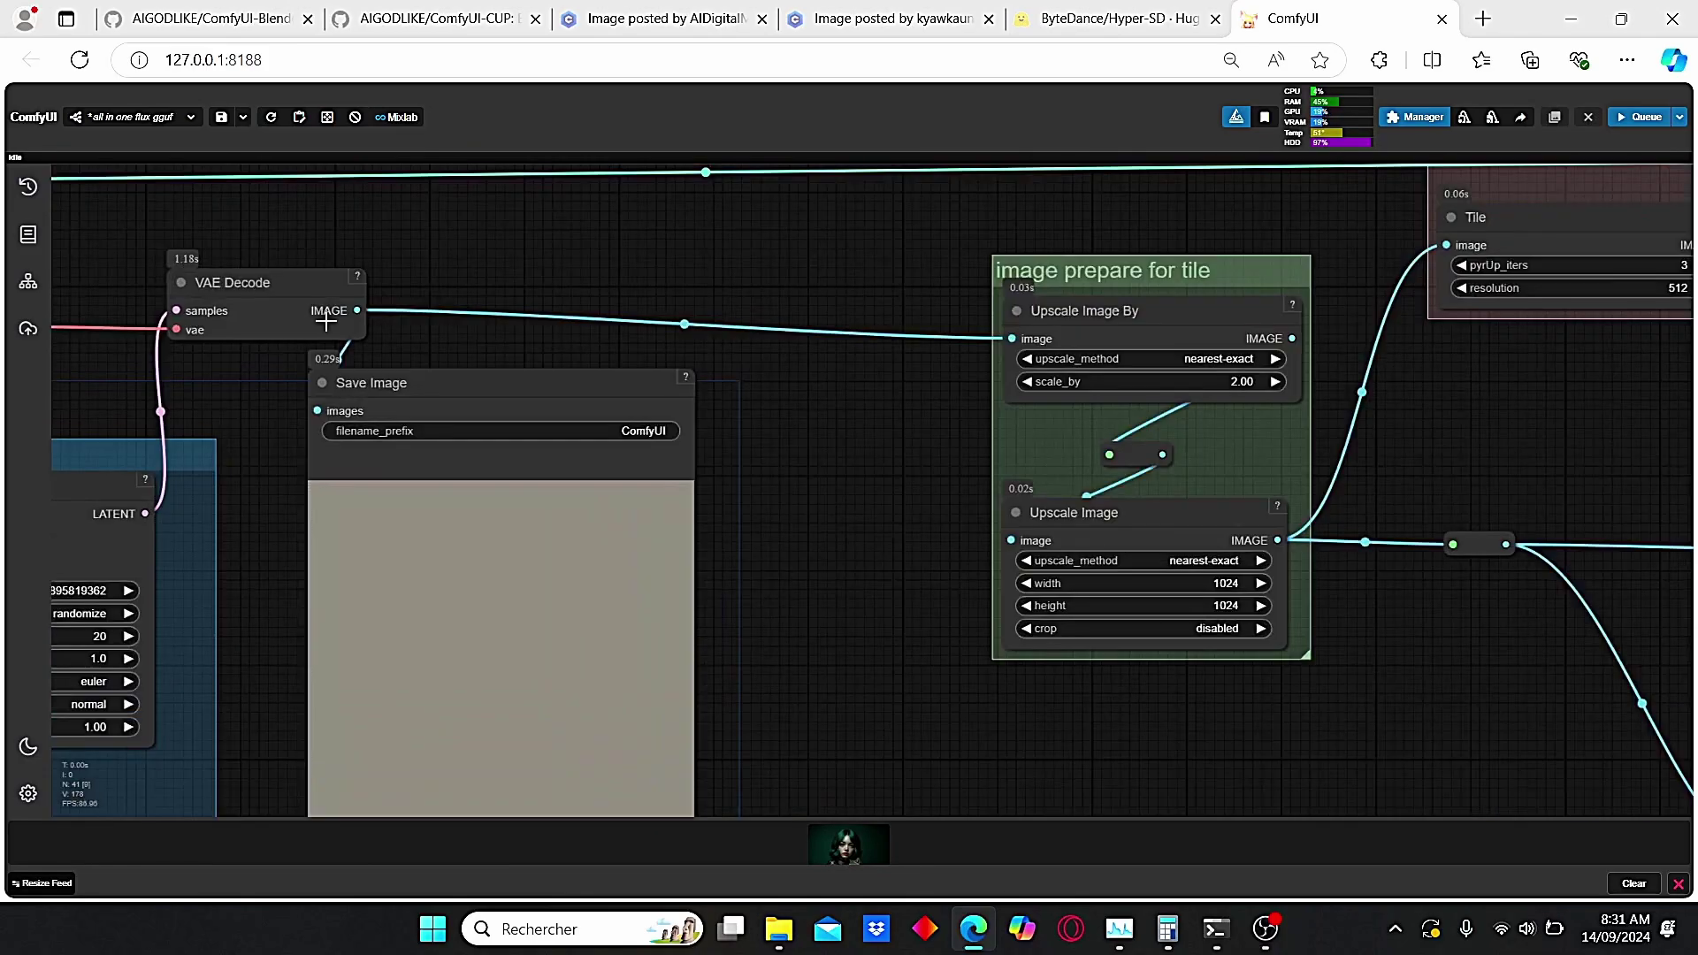
scroll(528, 348, up, 1)
drag(700, 395, 570, 417)
scroll(147, 357, down, 1)
scroll(85, 333, down, 2)
drag(347, 250, 512, 260)
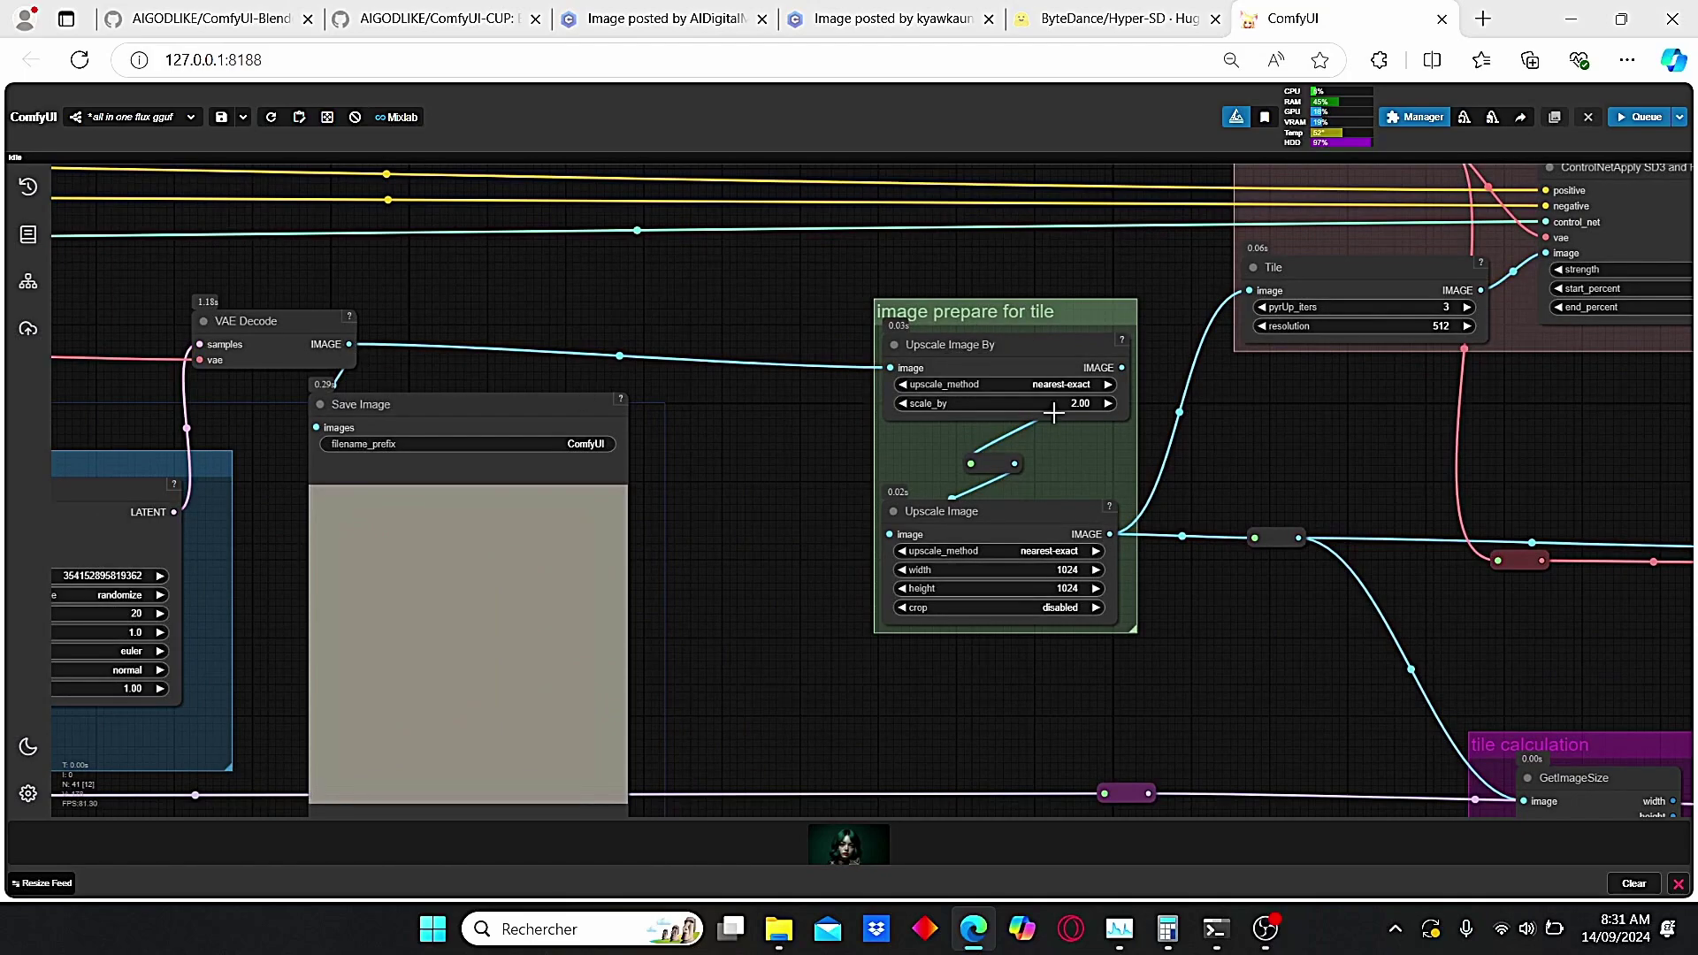
scroll(988, 389, up, 4)
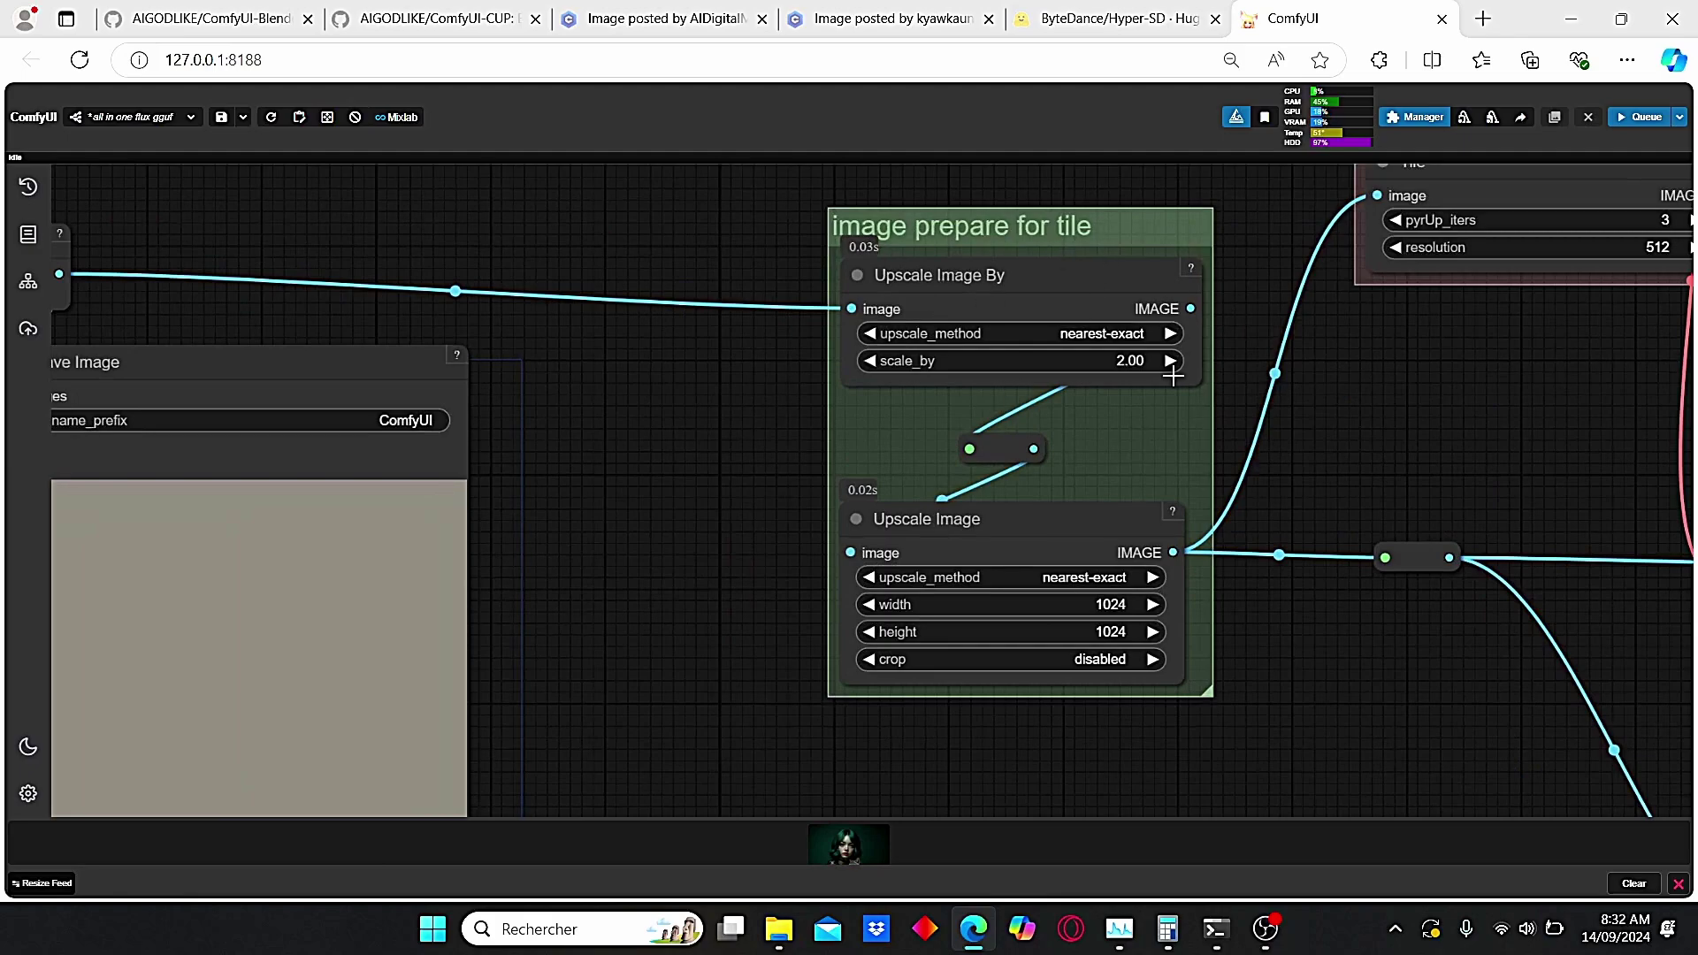
drag(1242, 440, 1200, 418)
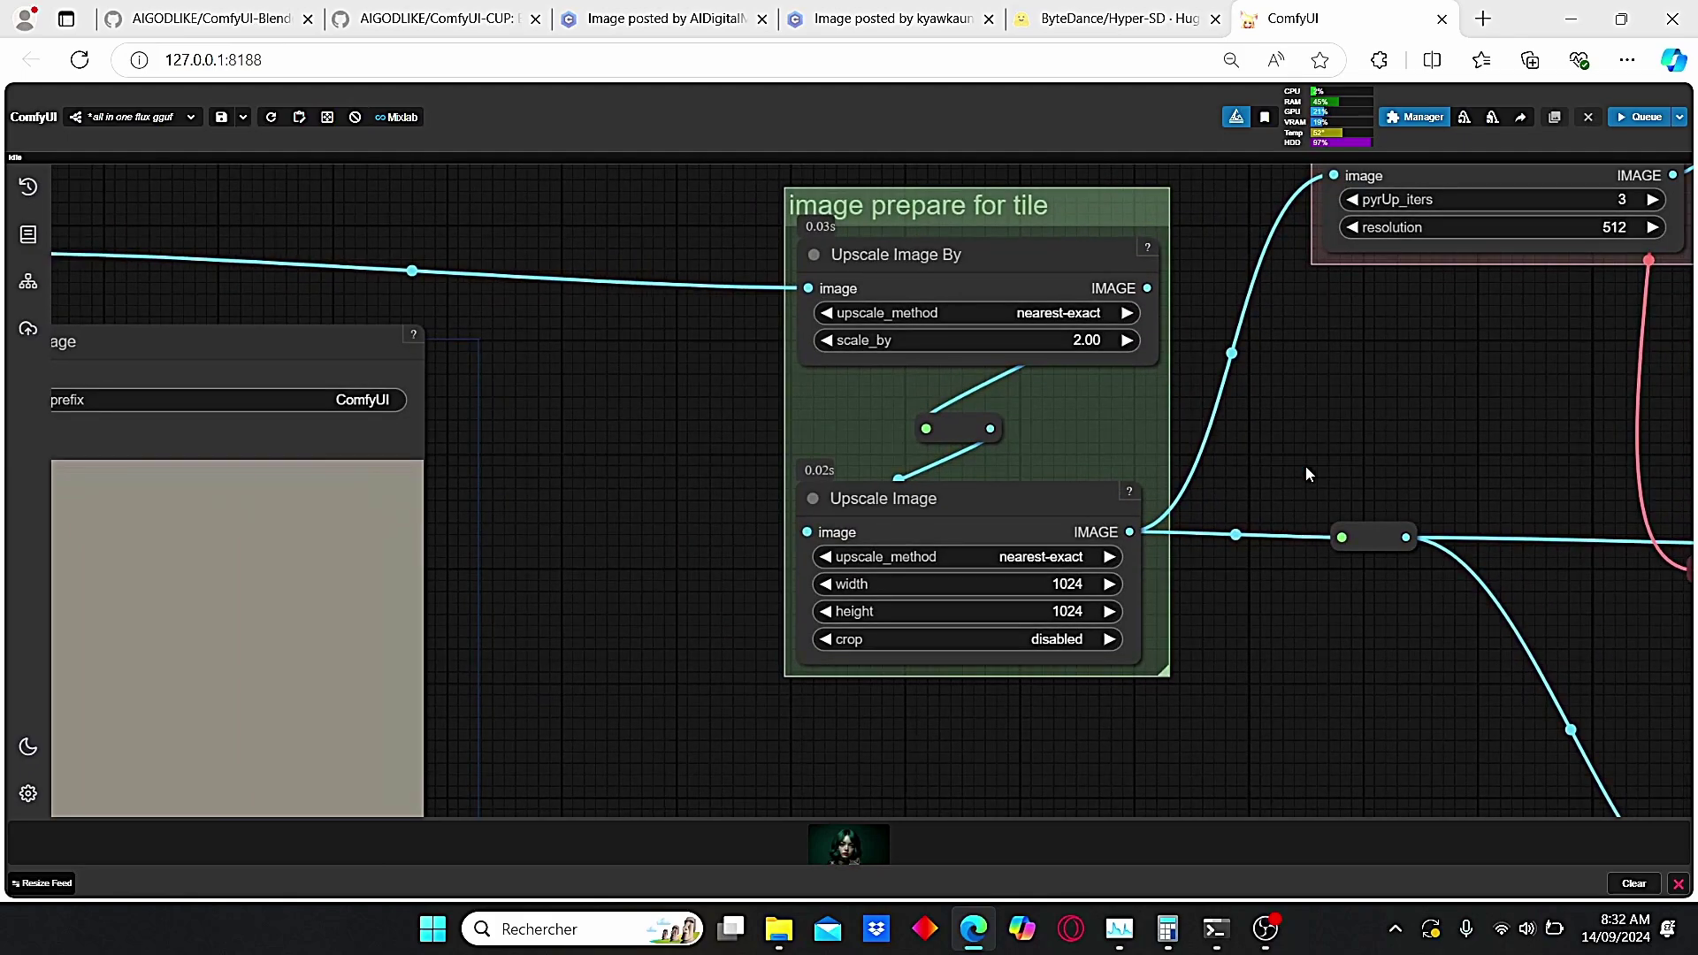
drag(1306, 473, 1183, 413)
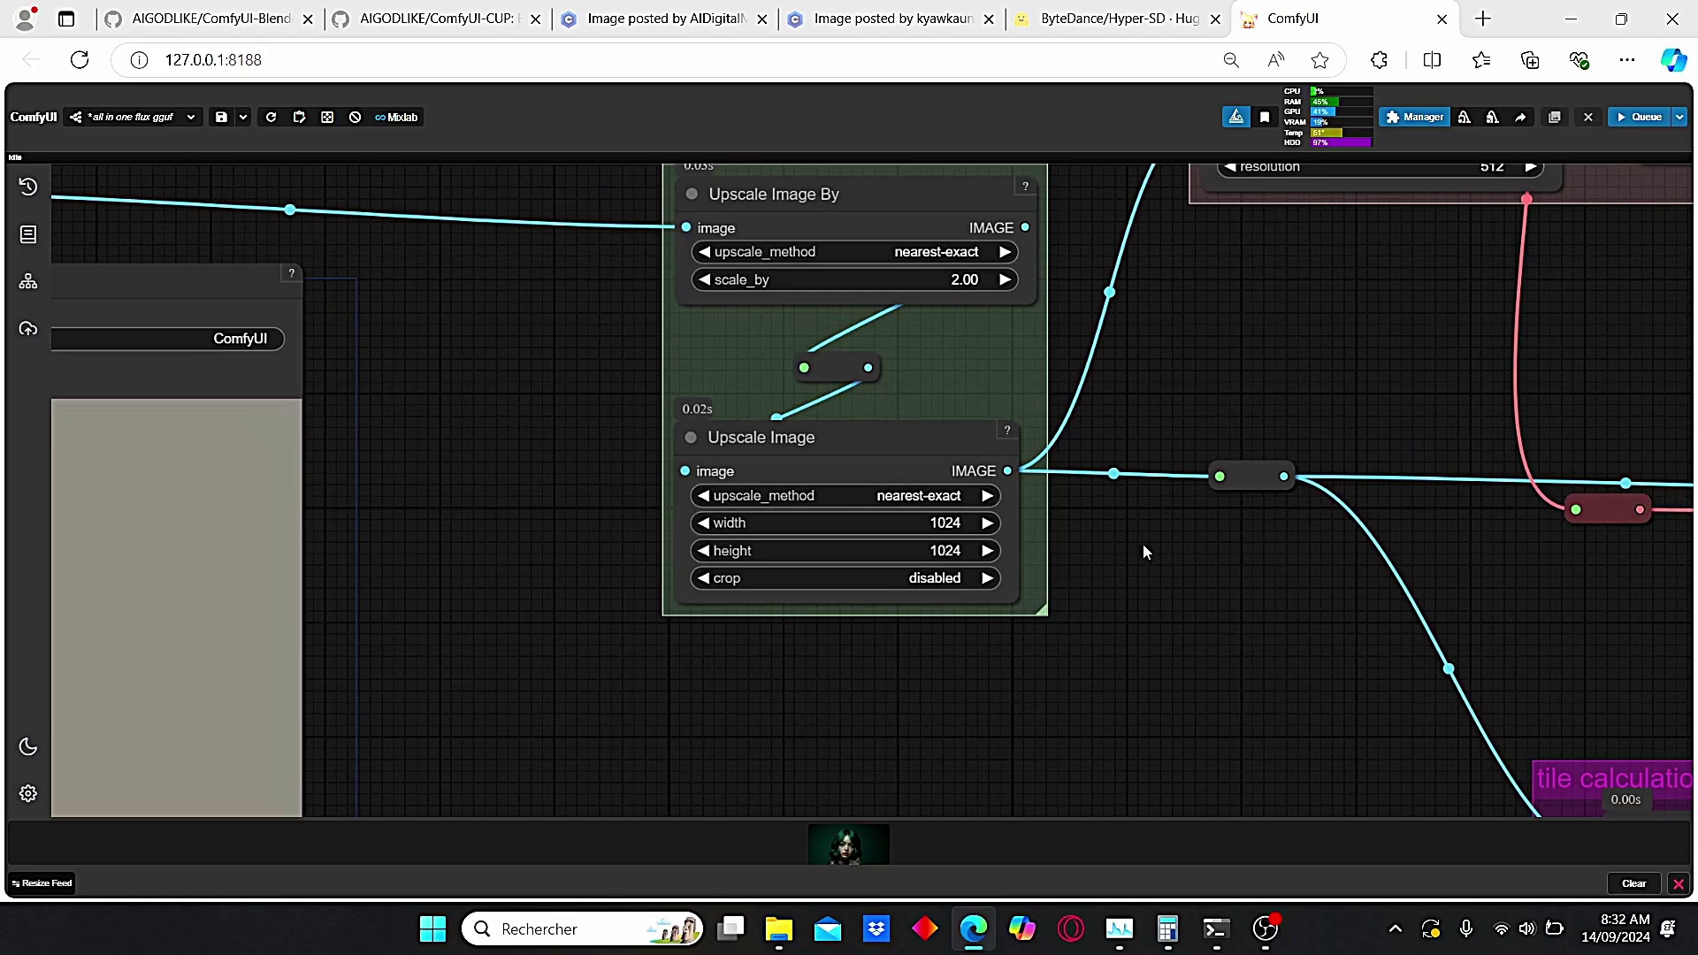
Examine how the Upscale Image output feeds the Tile and ControlNetApply nodes in the TILE controlnet group
scroll(1142, 544, down, 3)
drag(1143, 544, 813, 668)
scroll(903, 391, up, 3)
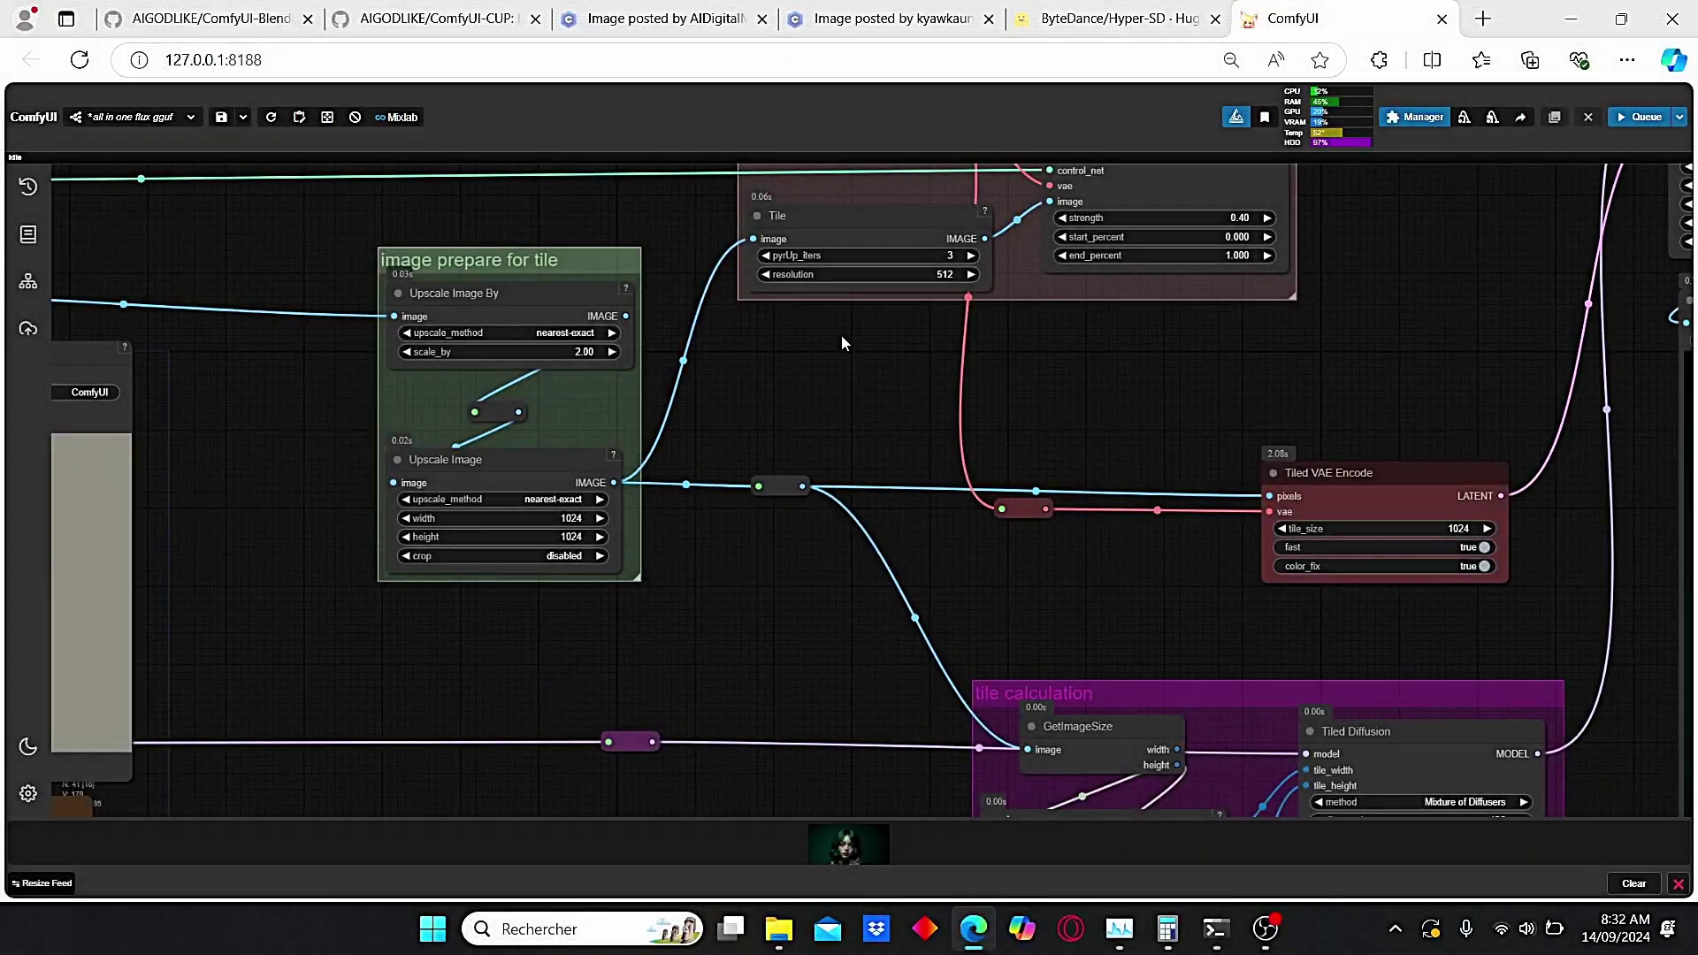
scroll(858, 425, up, 2)
scroll(875, 530, up, 1)
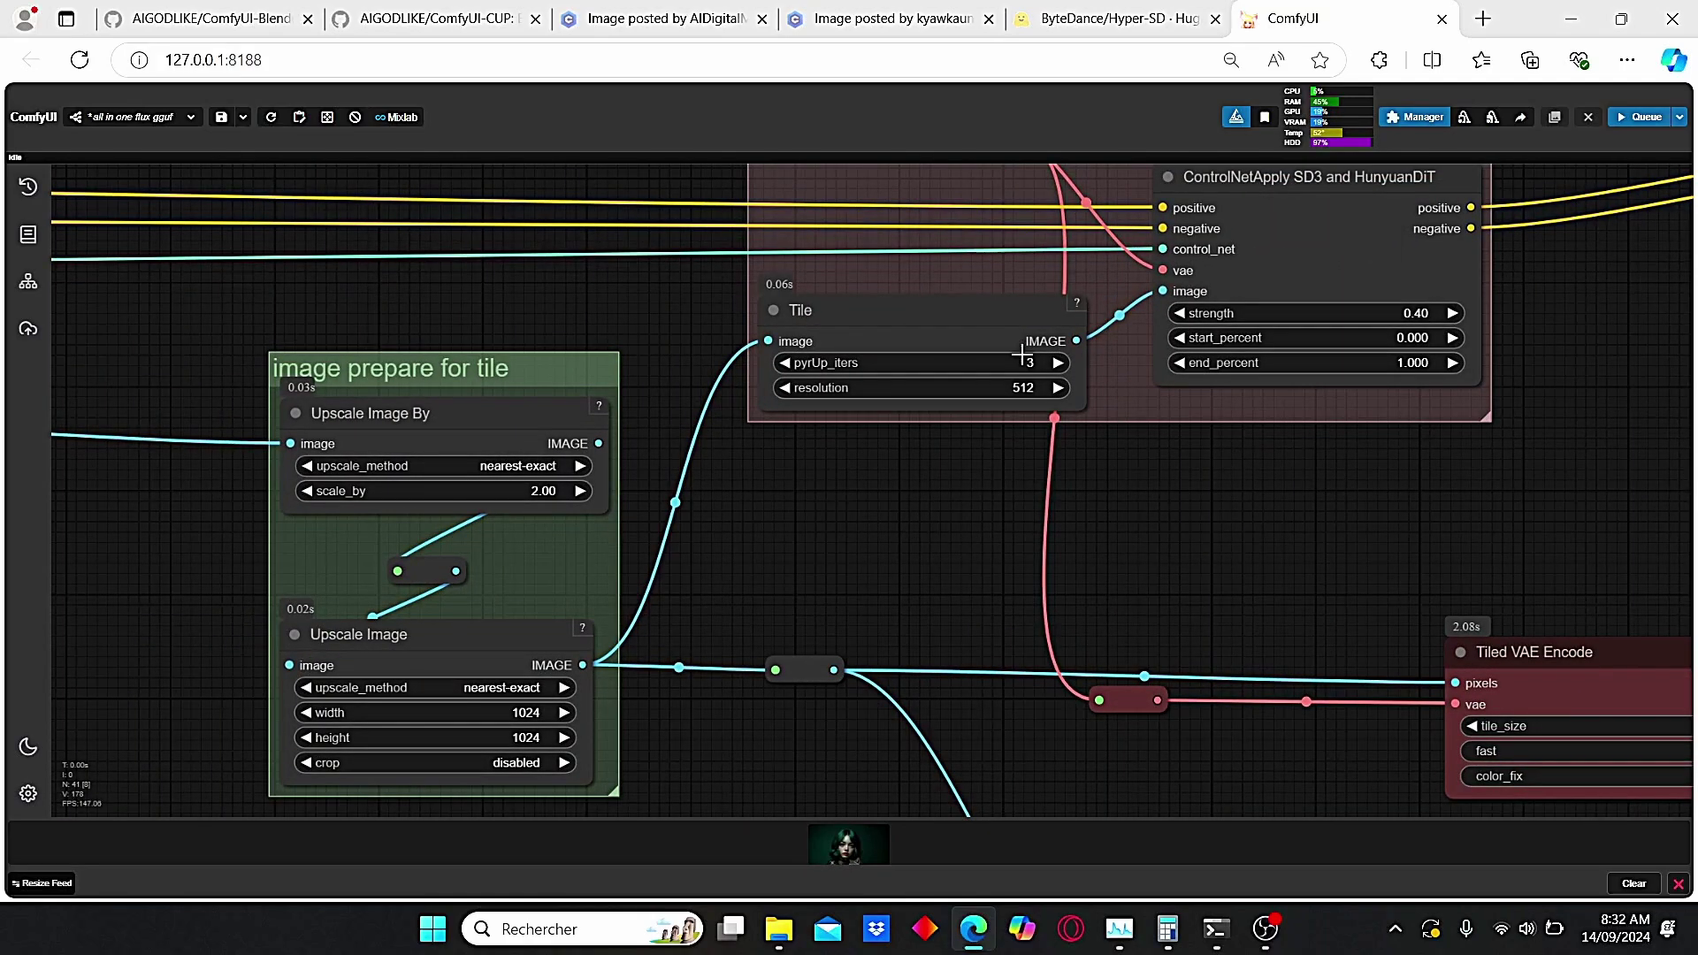
Examine the tile calculation group's GetImageSize, Simple Math and Tiled Diffusion nodes and the connections between them
drag(840, 766, 713, 269)
scroll(713, 269, down, 2)
drag(995, 366, 854, 274)
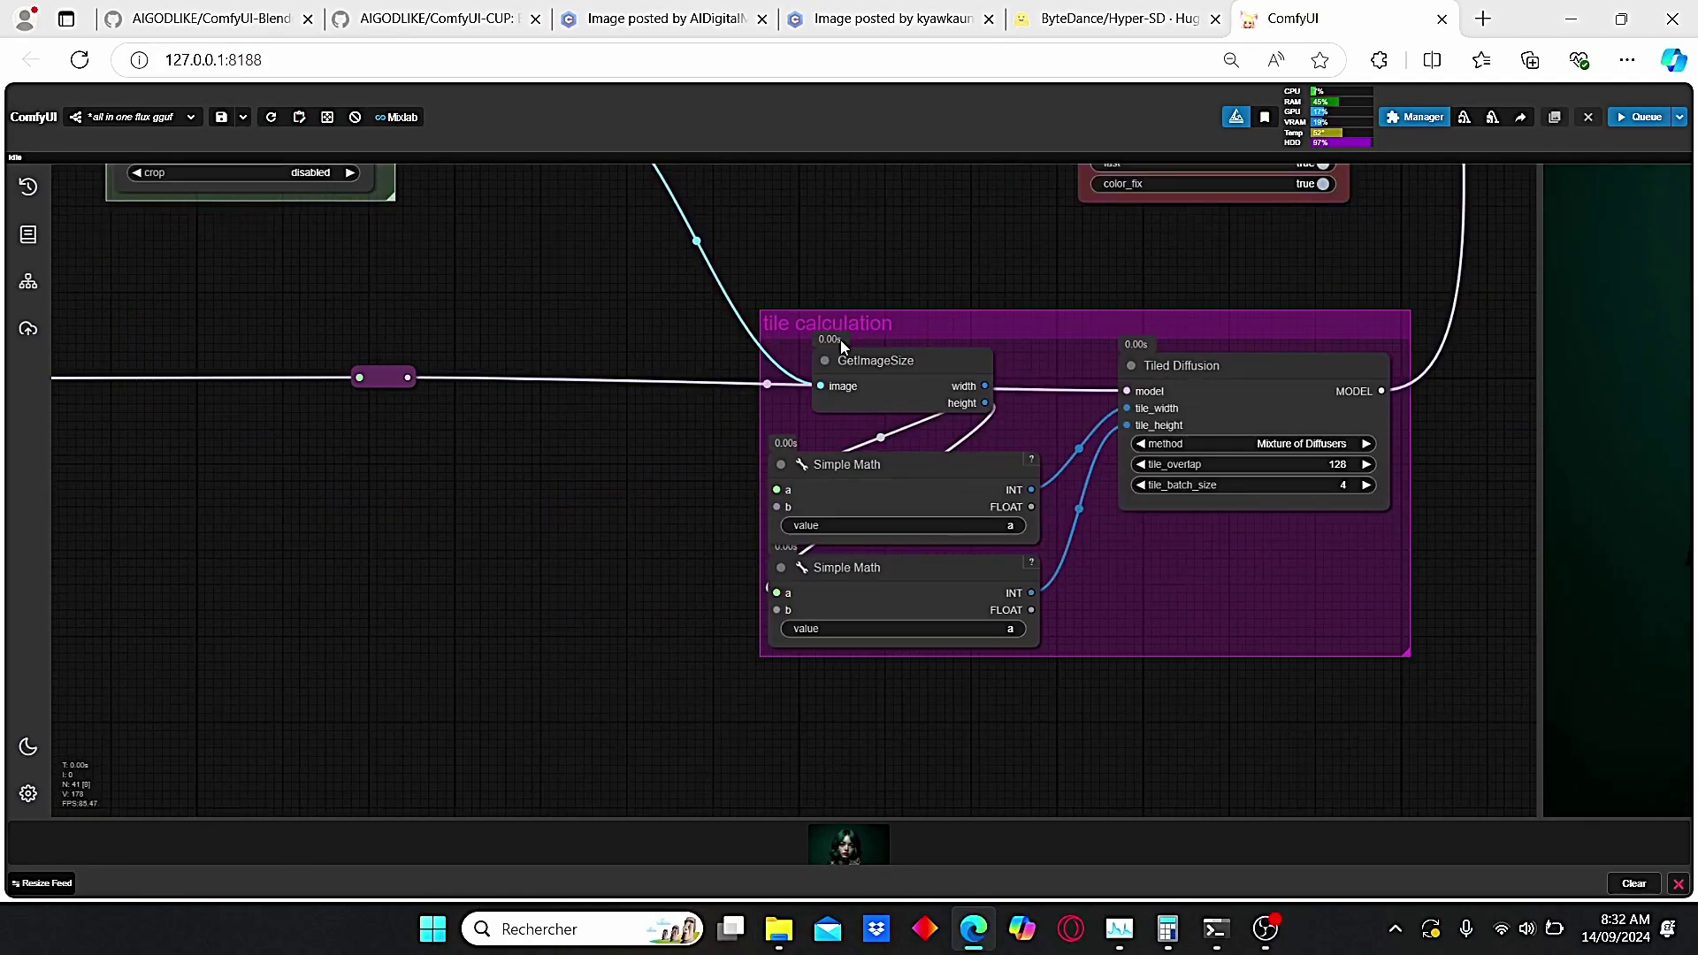
scroll(773, 300, up, 3)
scroll(929, 256, down, 2)
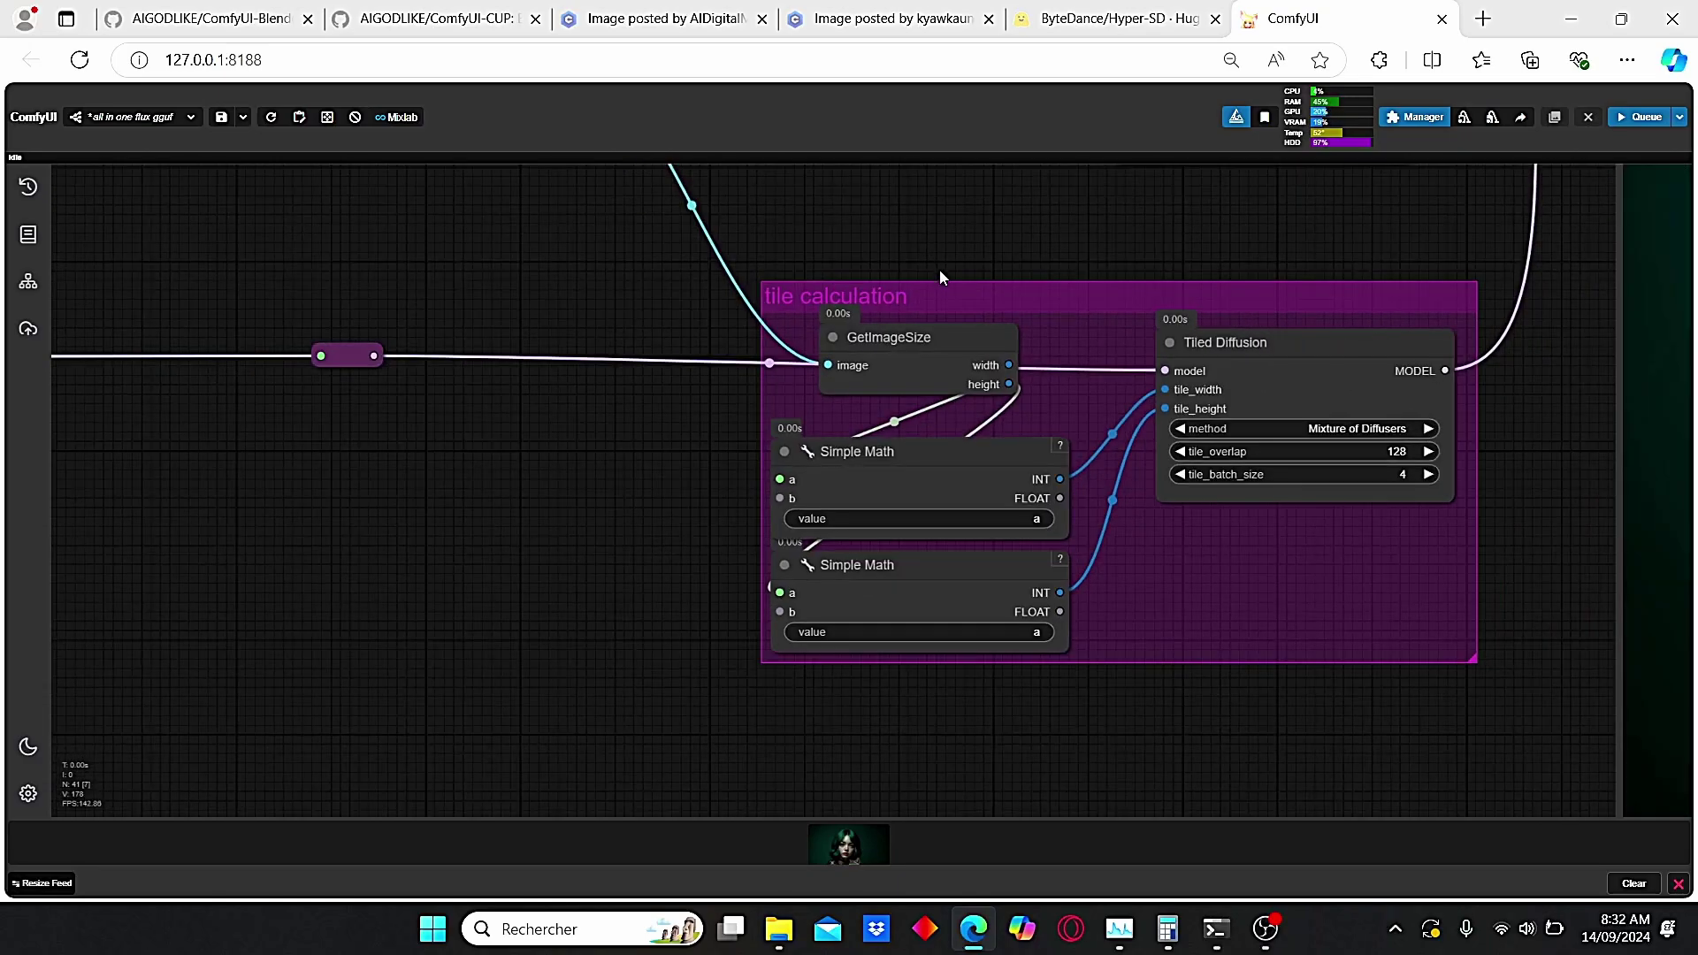
drag(907, 237, 926, 312)
scroll(939, 392, up, 1)
drag(957, 450, 925, 443)
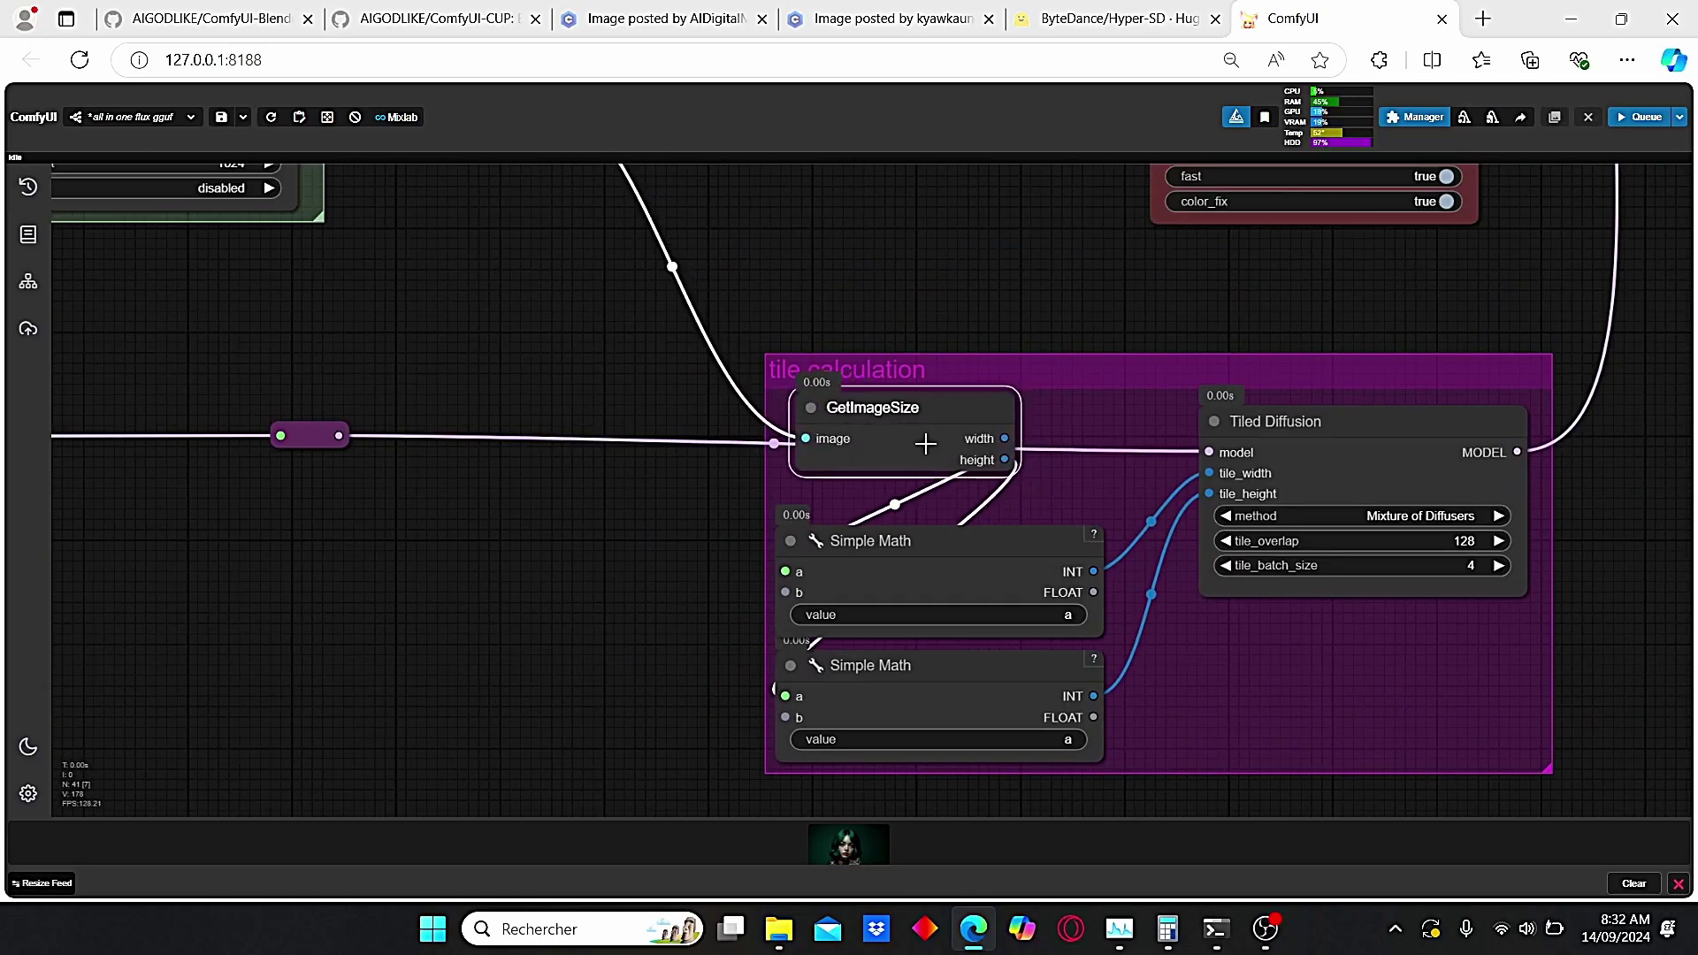
scroll(856, 311, down, 1)
drag(912, 298, 835, 239)
scroll(940, 516, up, 2)
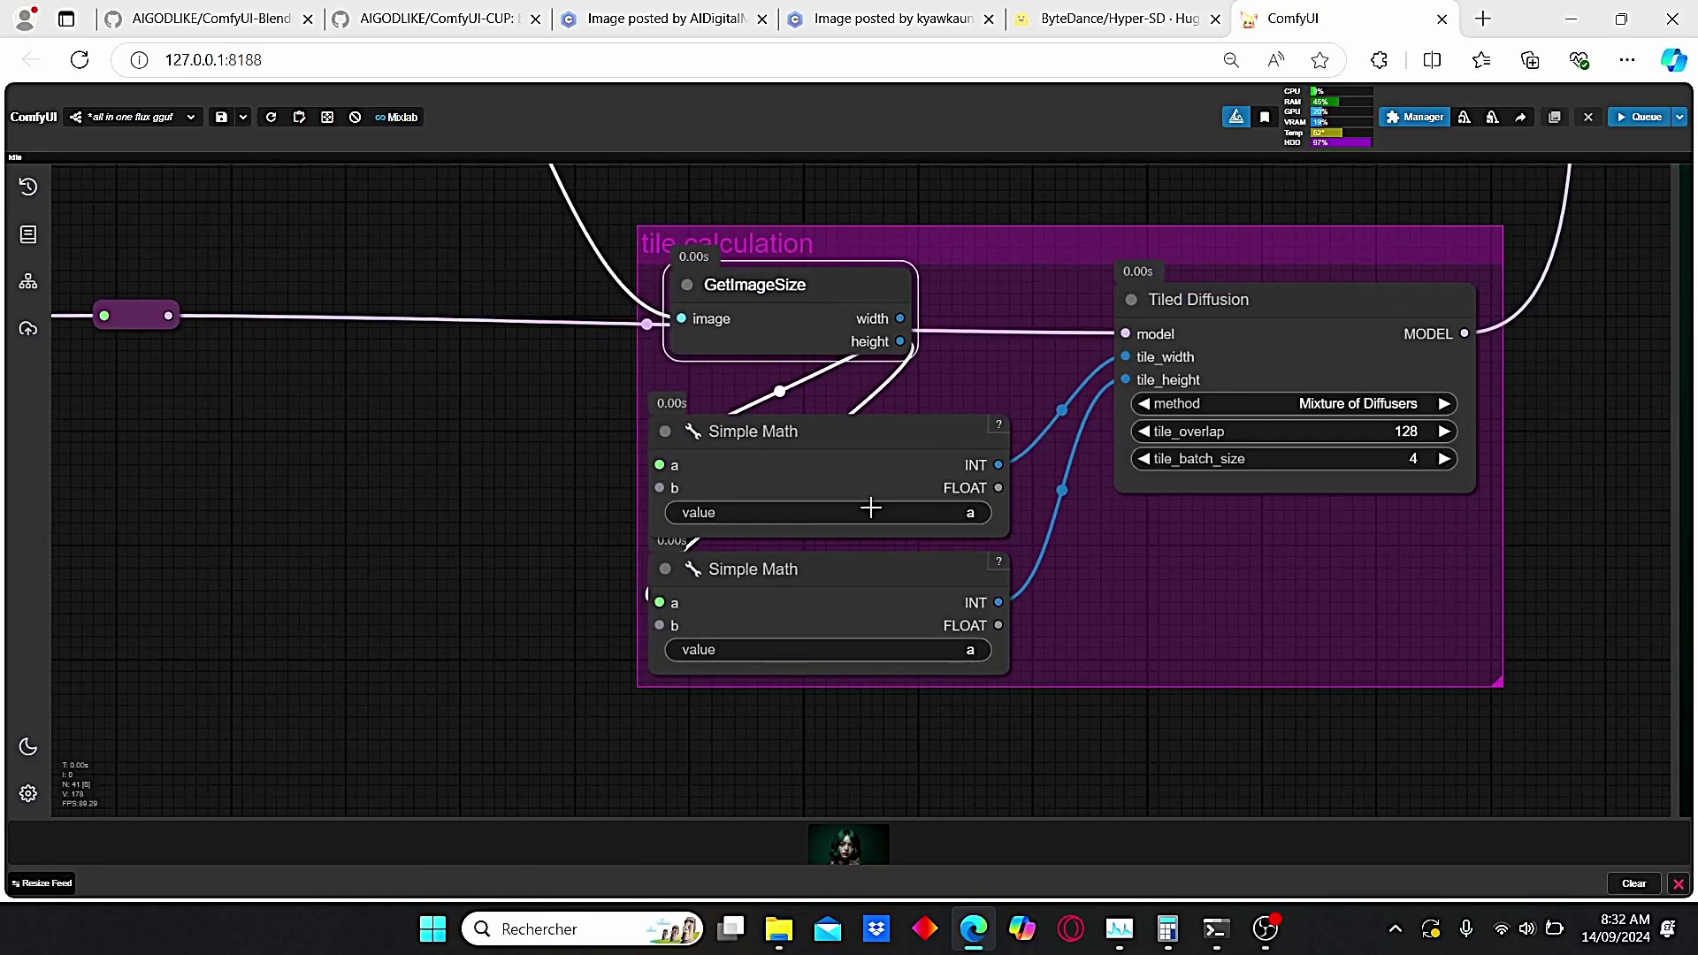
drag(1064, 589, 947, 644)
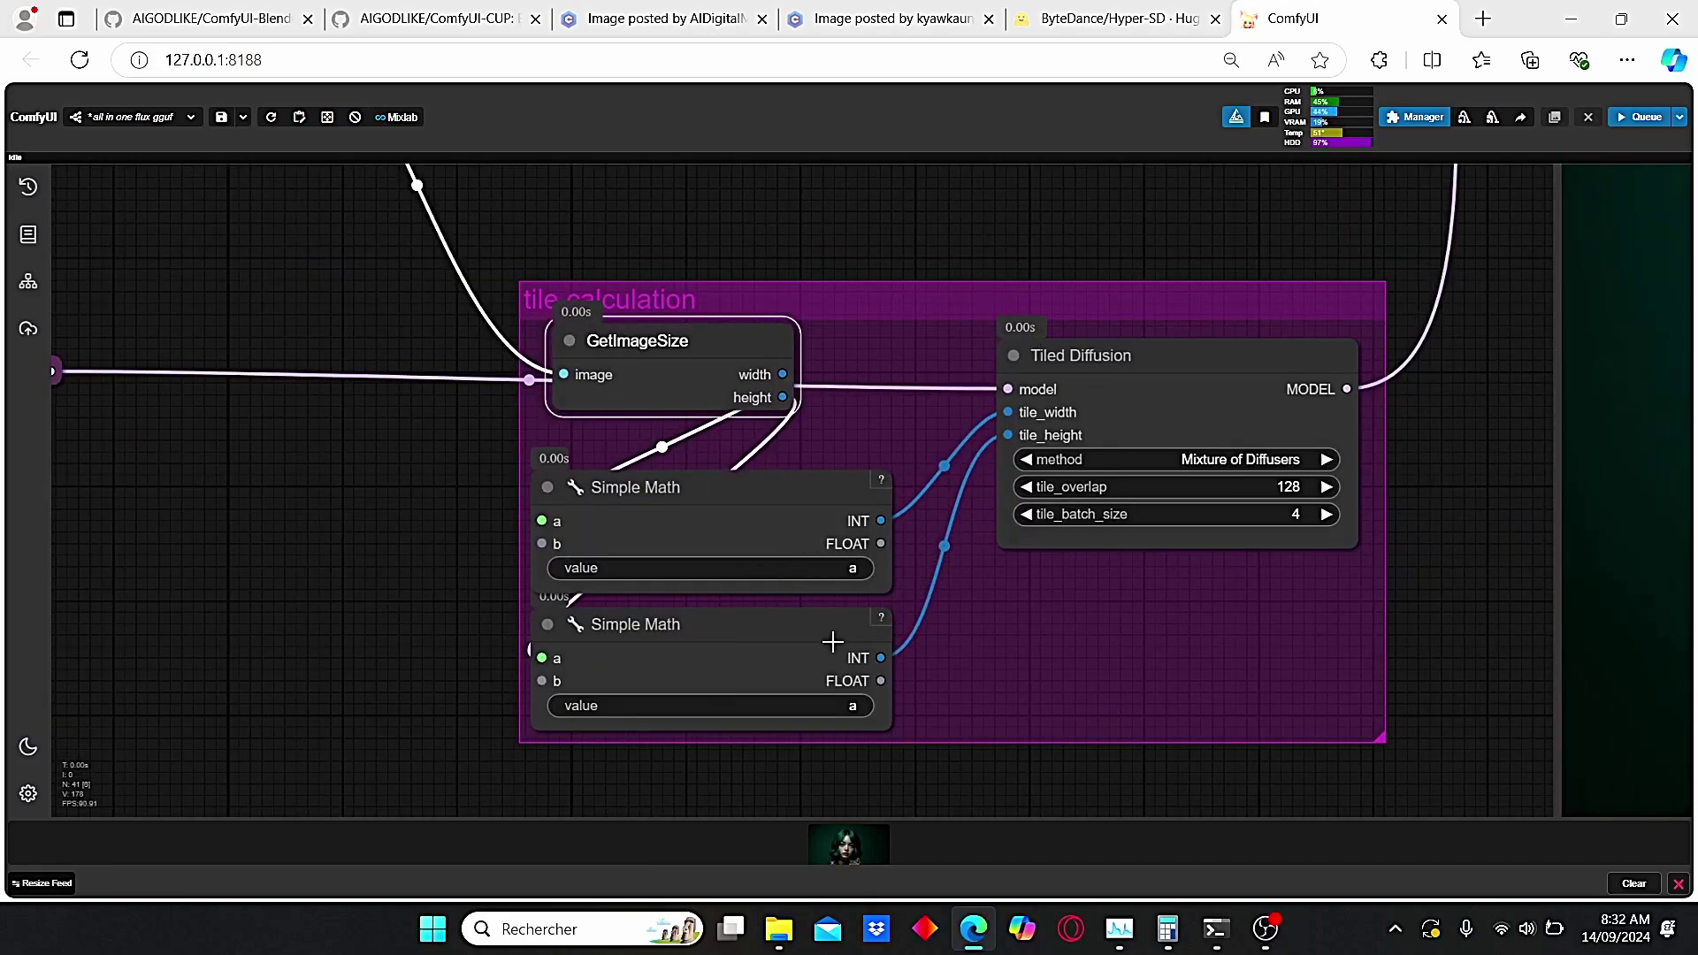
scroll(1245, 617, down, 1)
drag(1059, 287, 1052, 437)
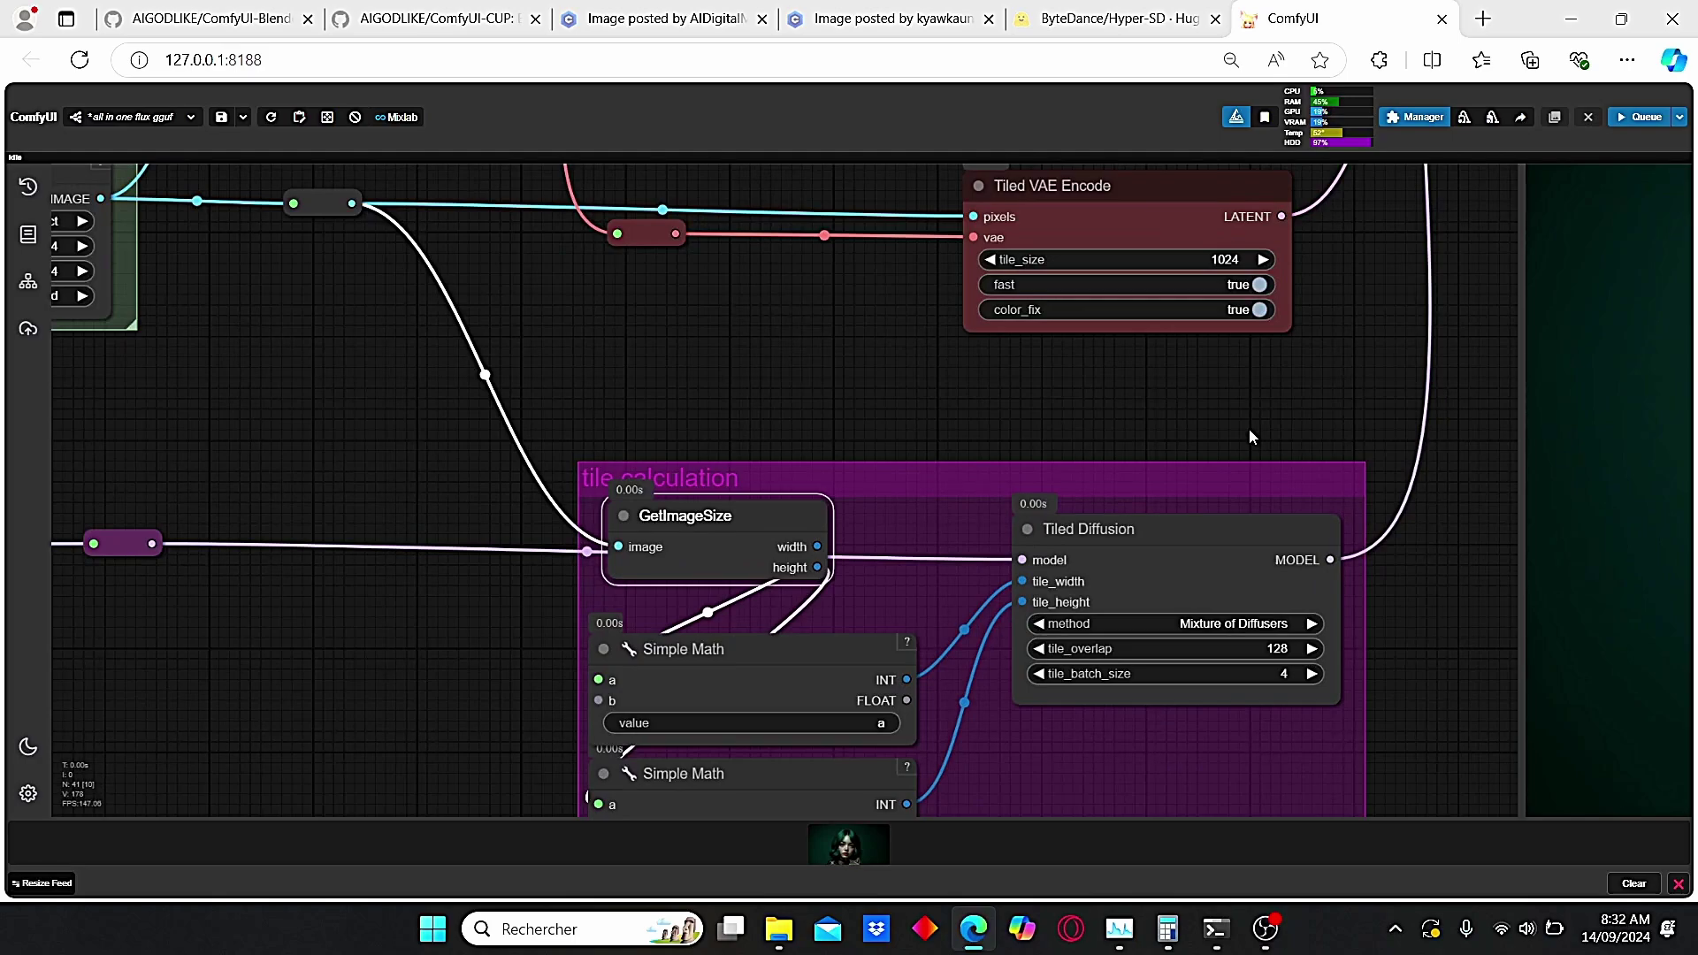
Examine the links from Tiled Diffusion and Tiled VAE Encode into the upscale KSampler and on to Tiled VAE Decode
scroll(1286, 409, down, 2)
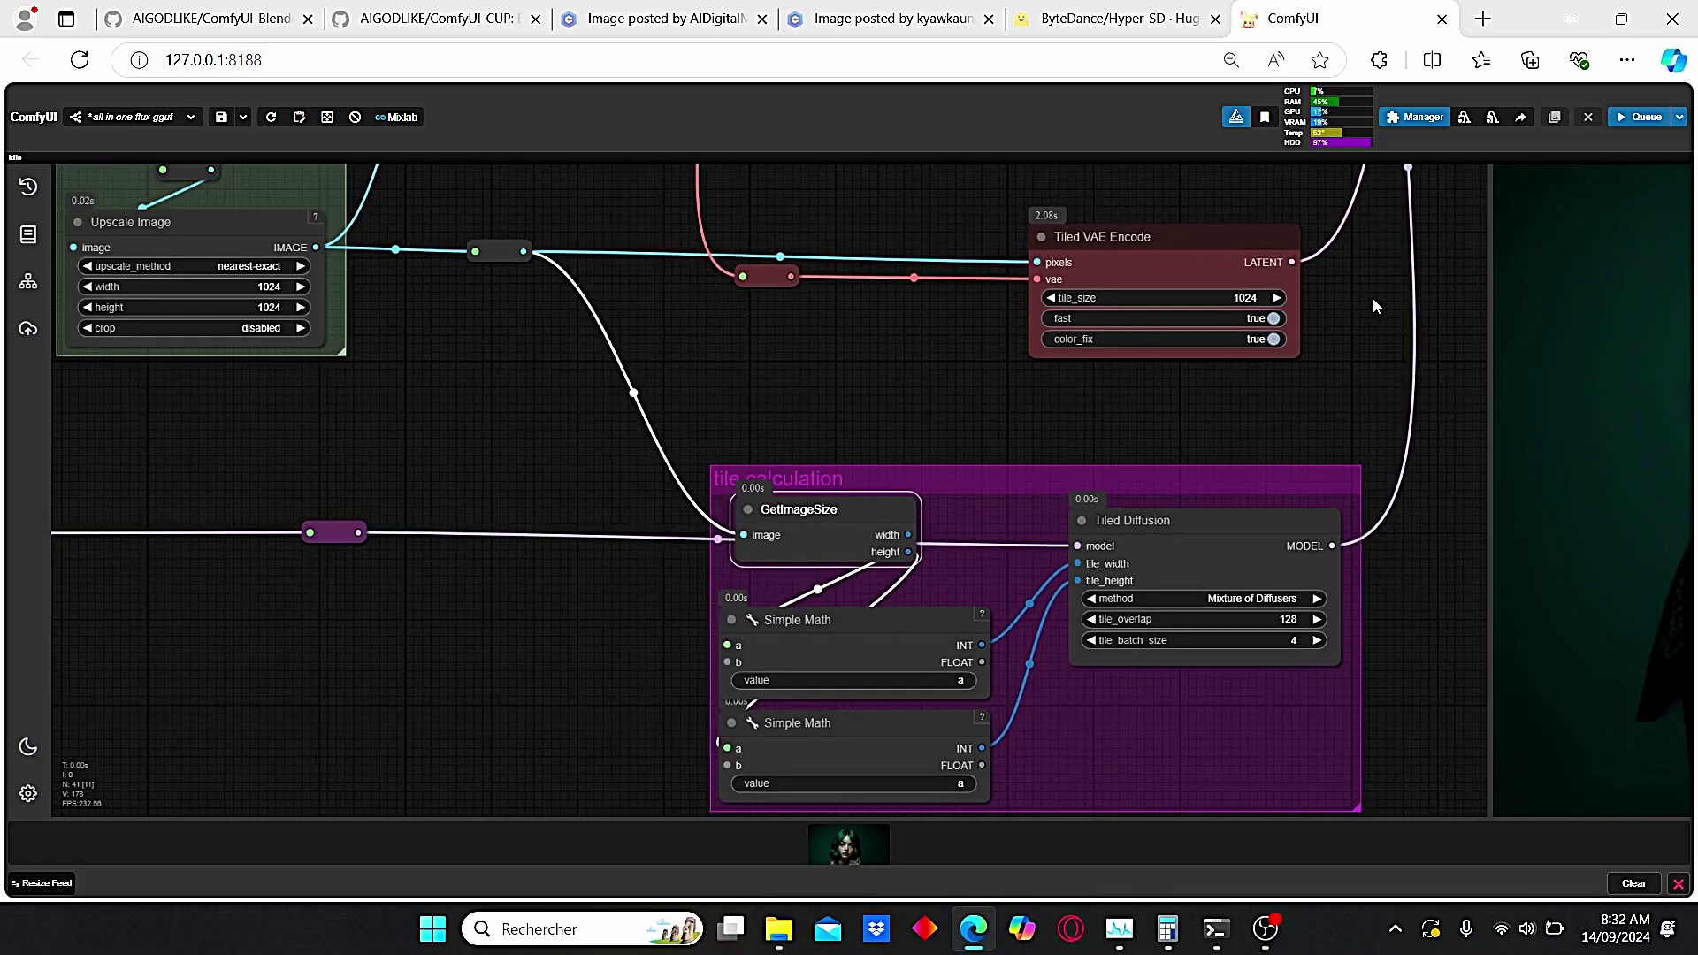
drag(1373, 297, 822, 633)
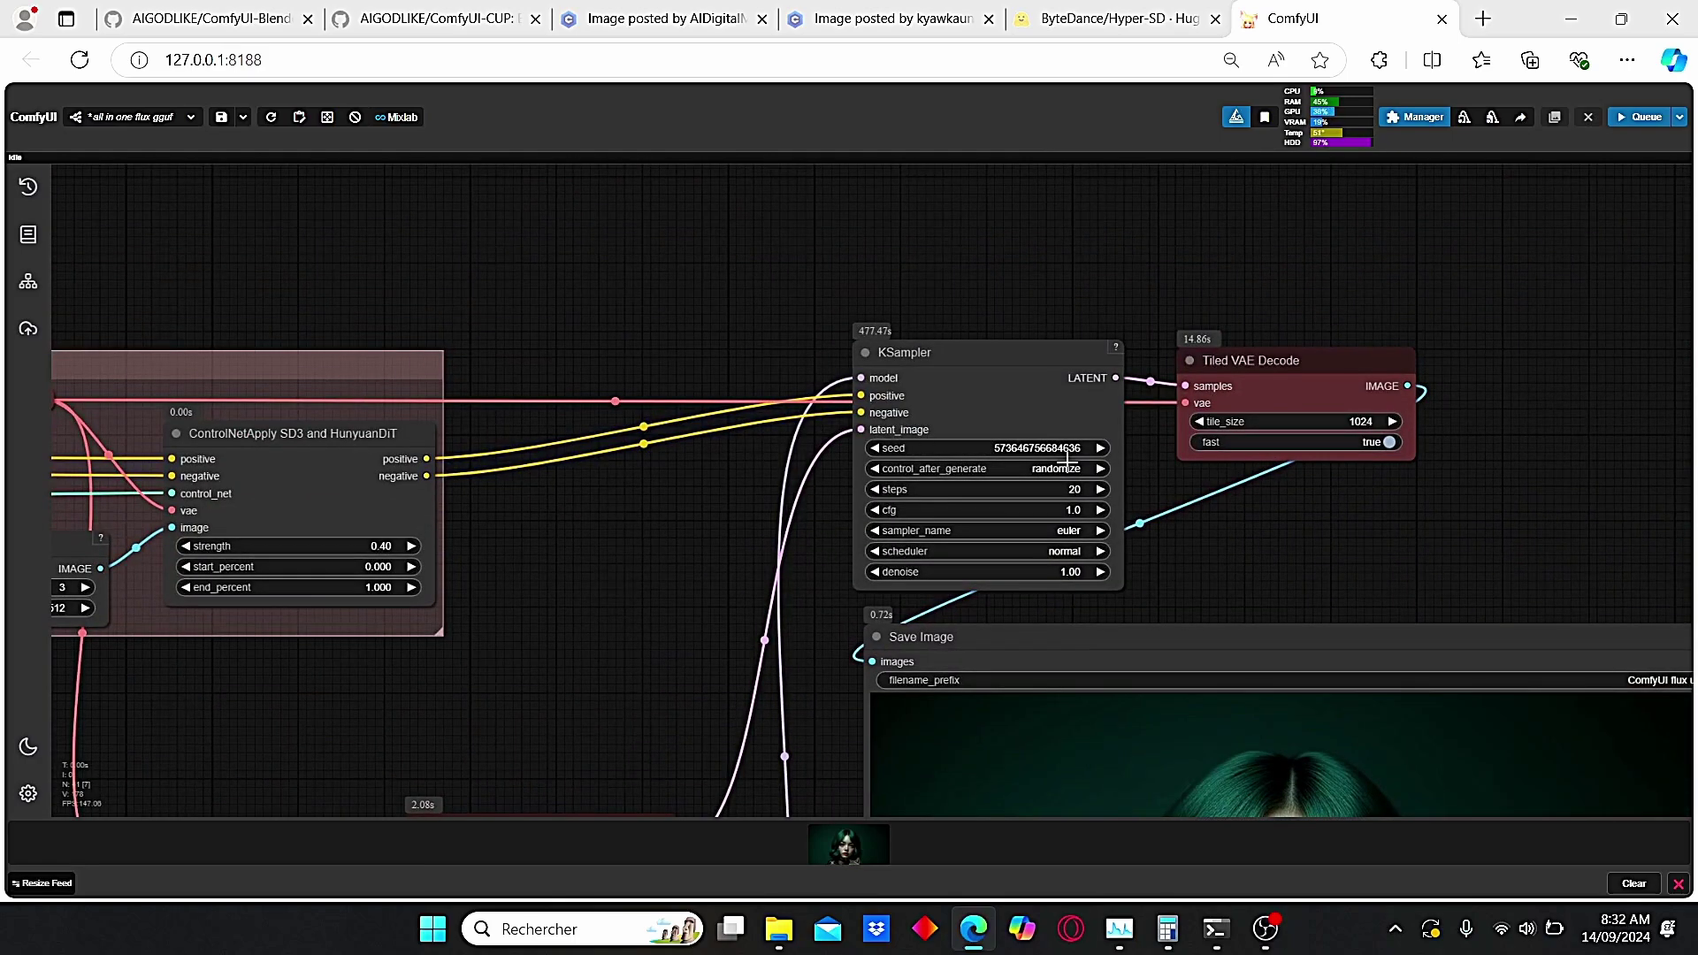
scroll(1152, 432, down, 1)
scroll(649, 624, down, 1)
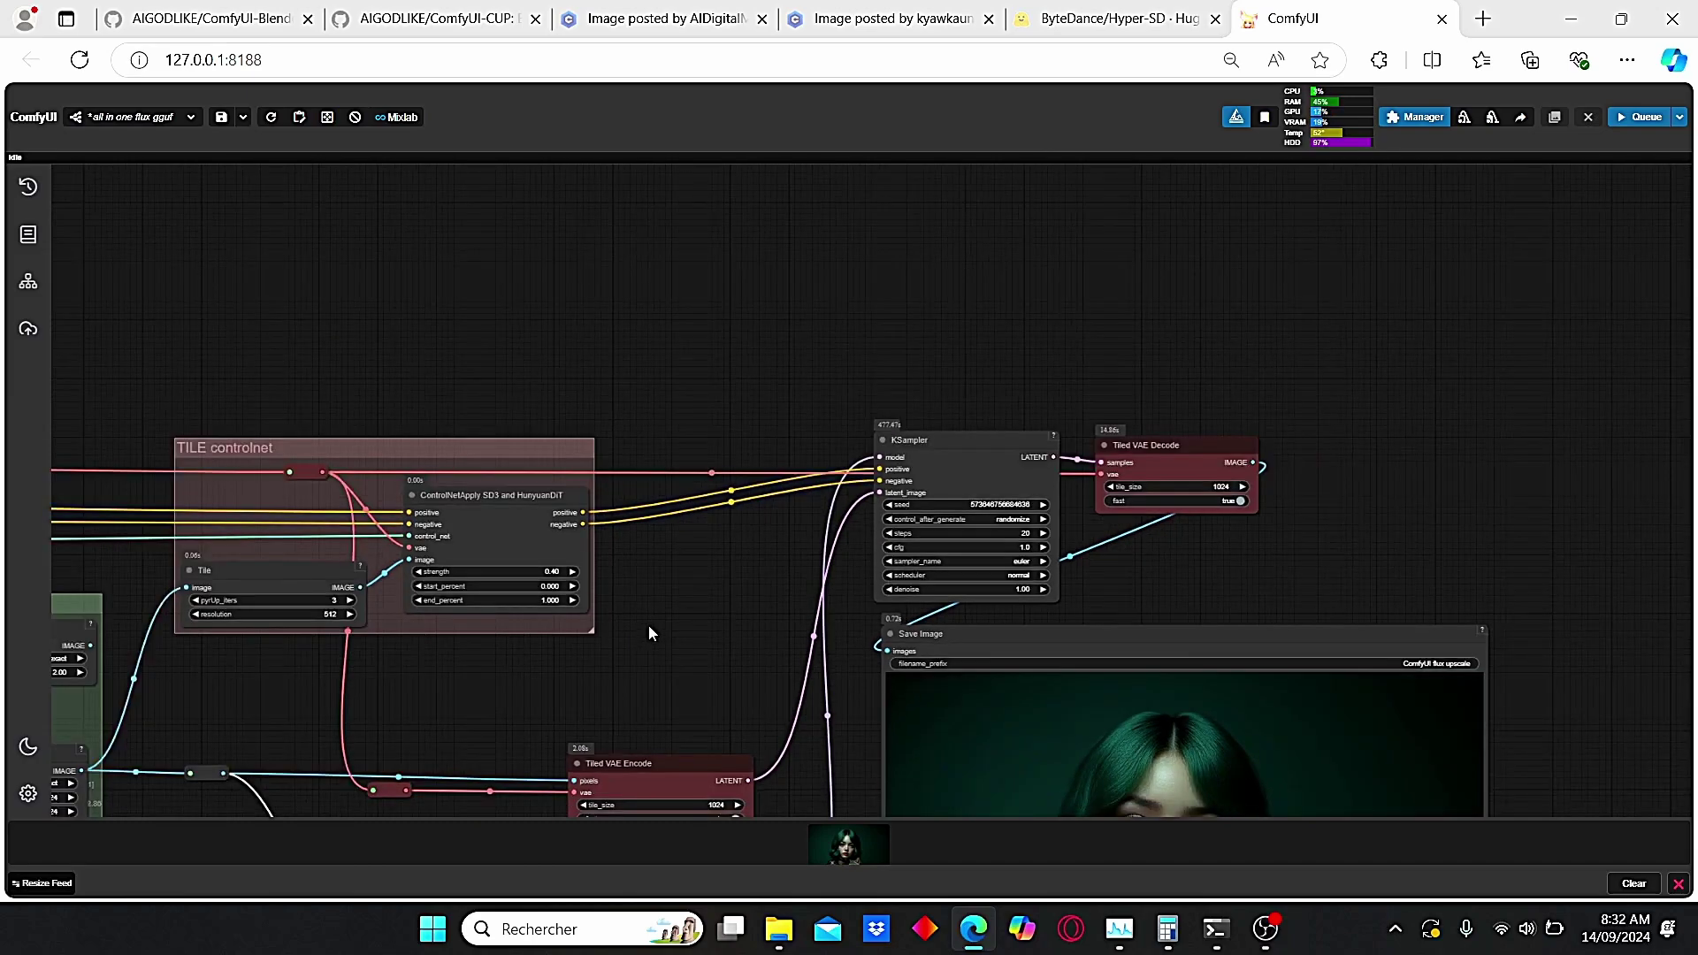
Connect the Canny node's IMAGE output to the image input of the first ControlNetApply node, replacing the Depth Anything link
drag(649, 624, 925, 350)
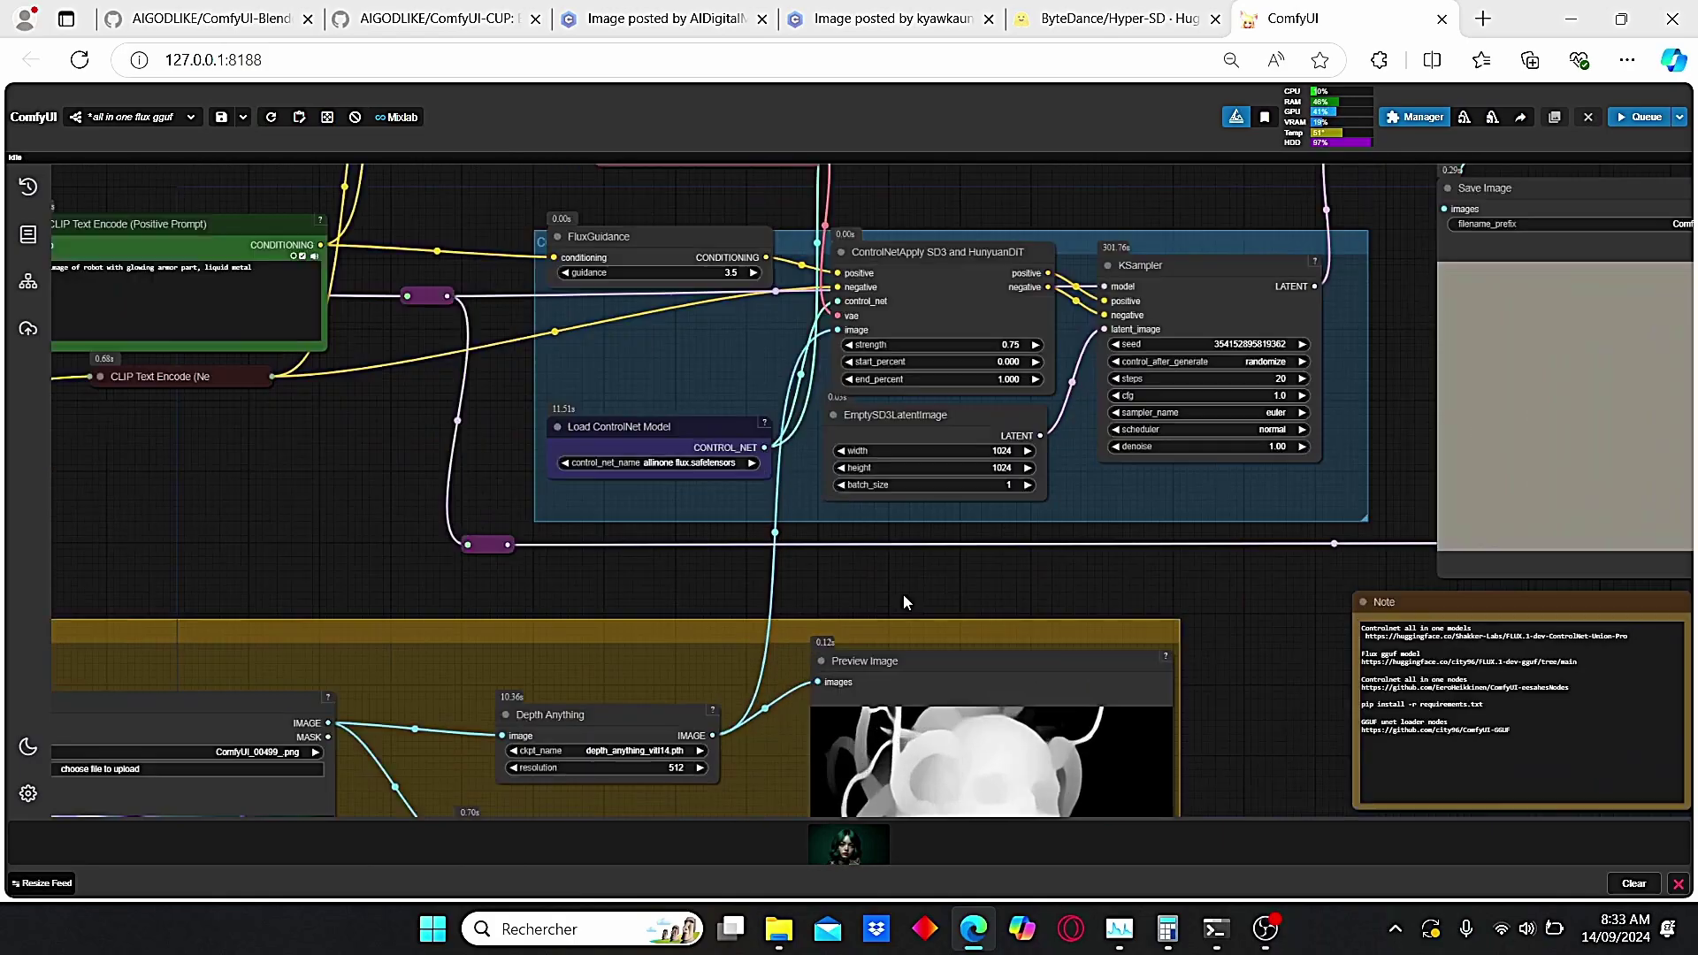
scroll(903, 595, up, 1)
drag(839, 603, 791, 428)
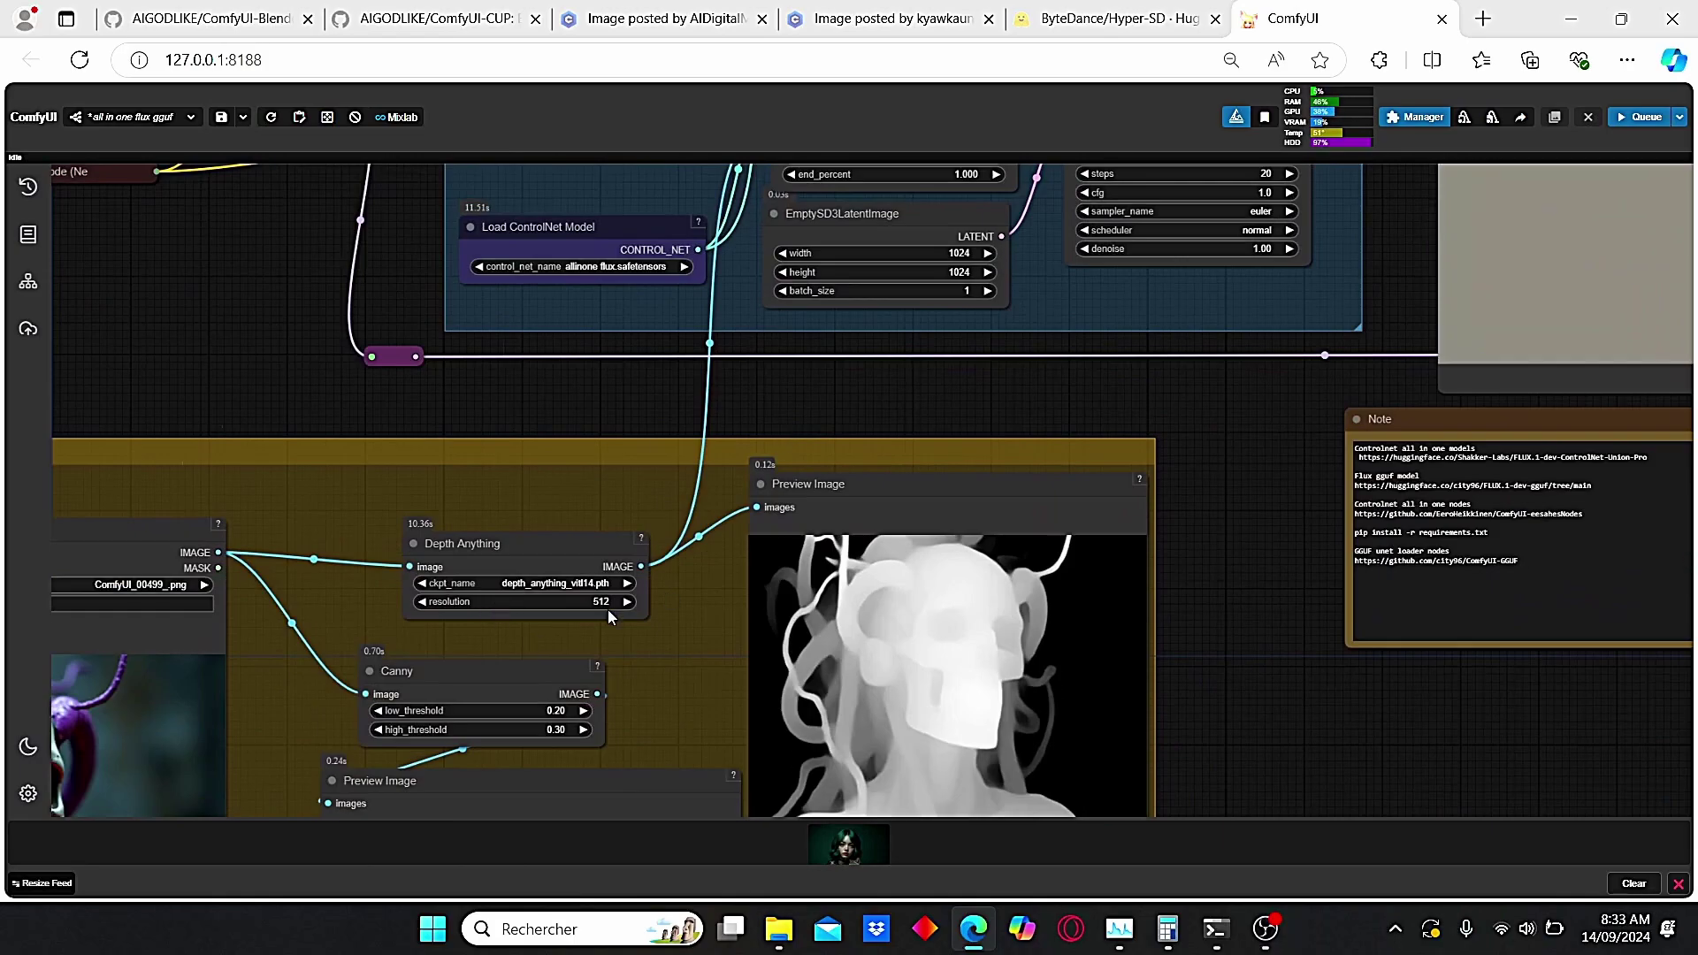
scroll(1160, 445, down, 3)
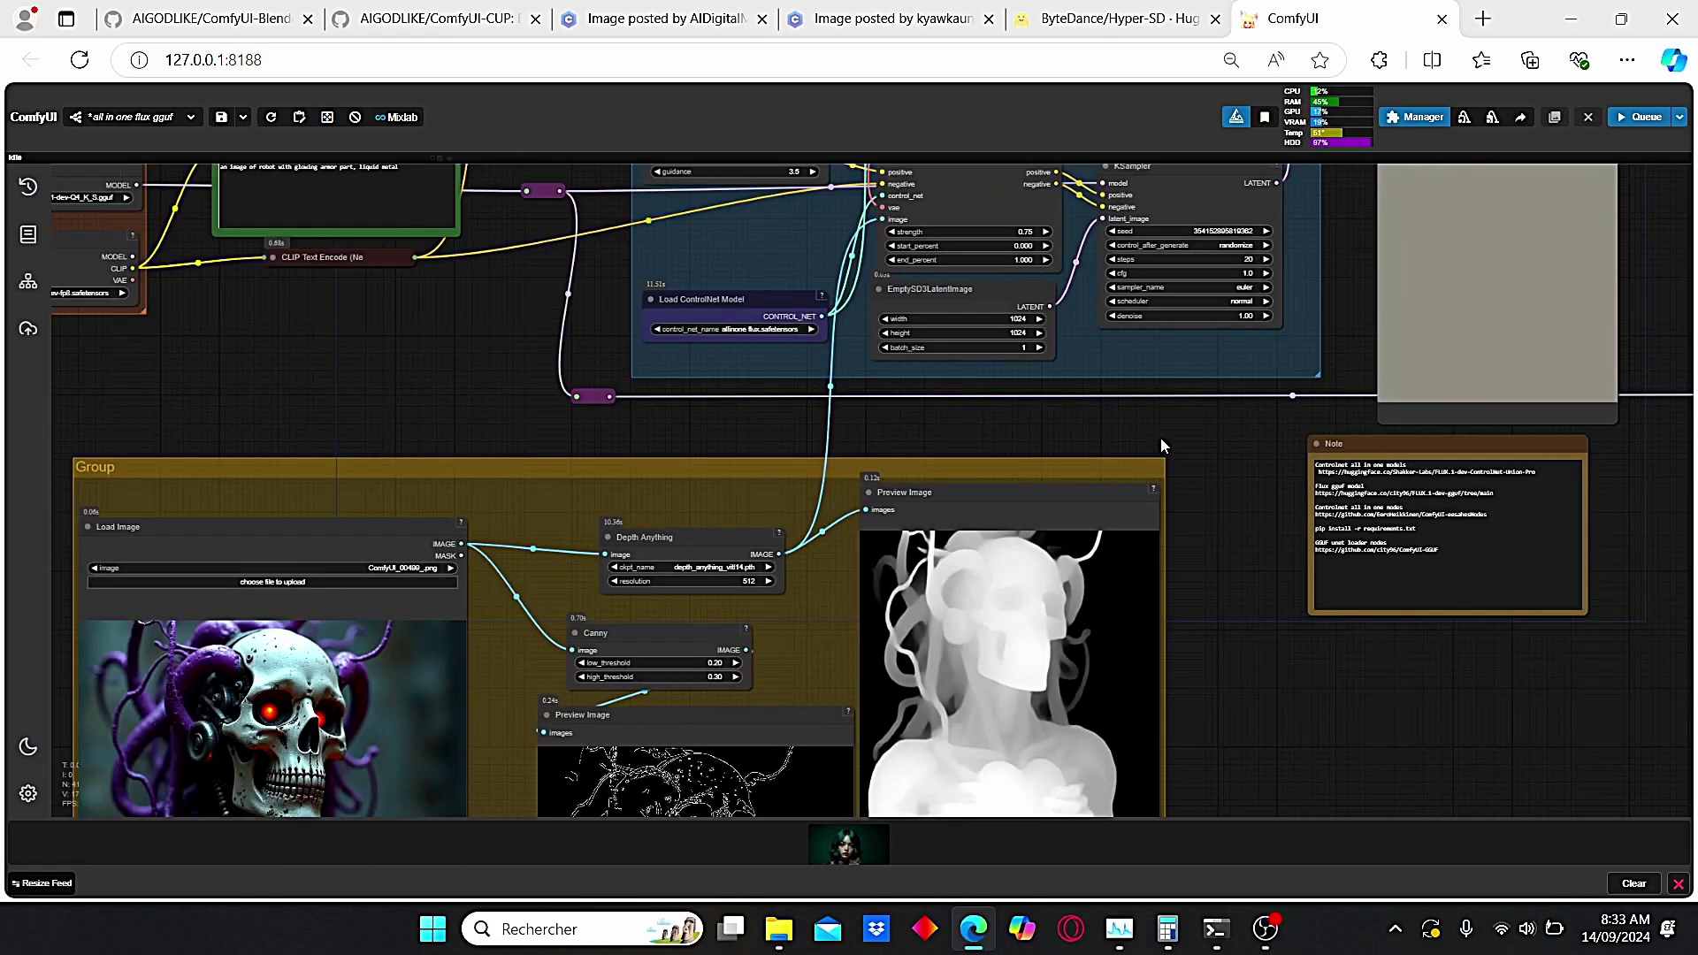
drag(865, 630, 805, 727)
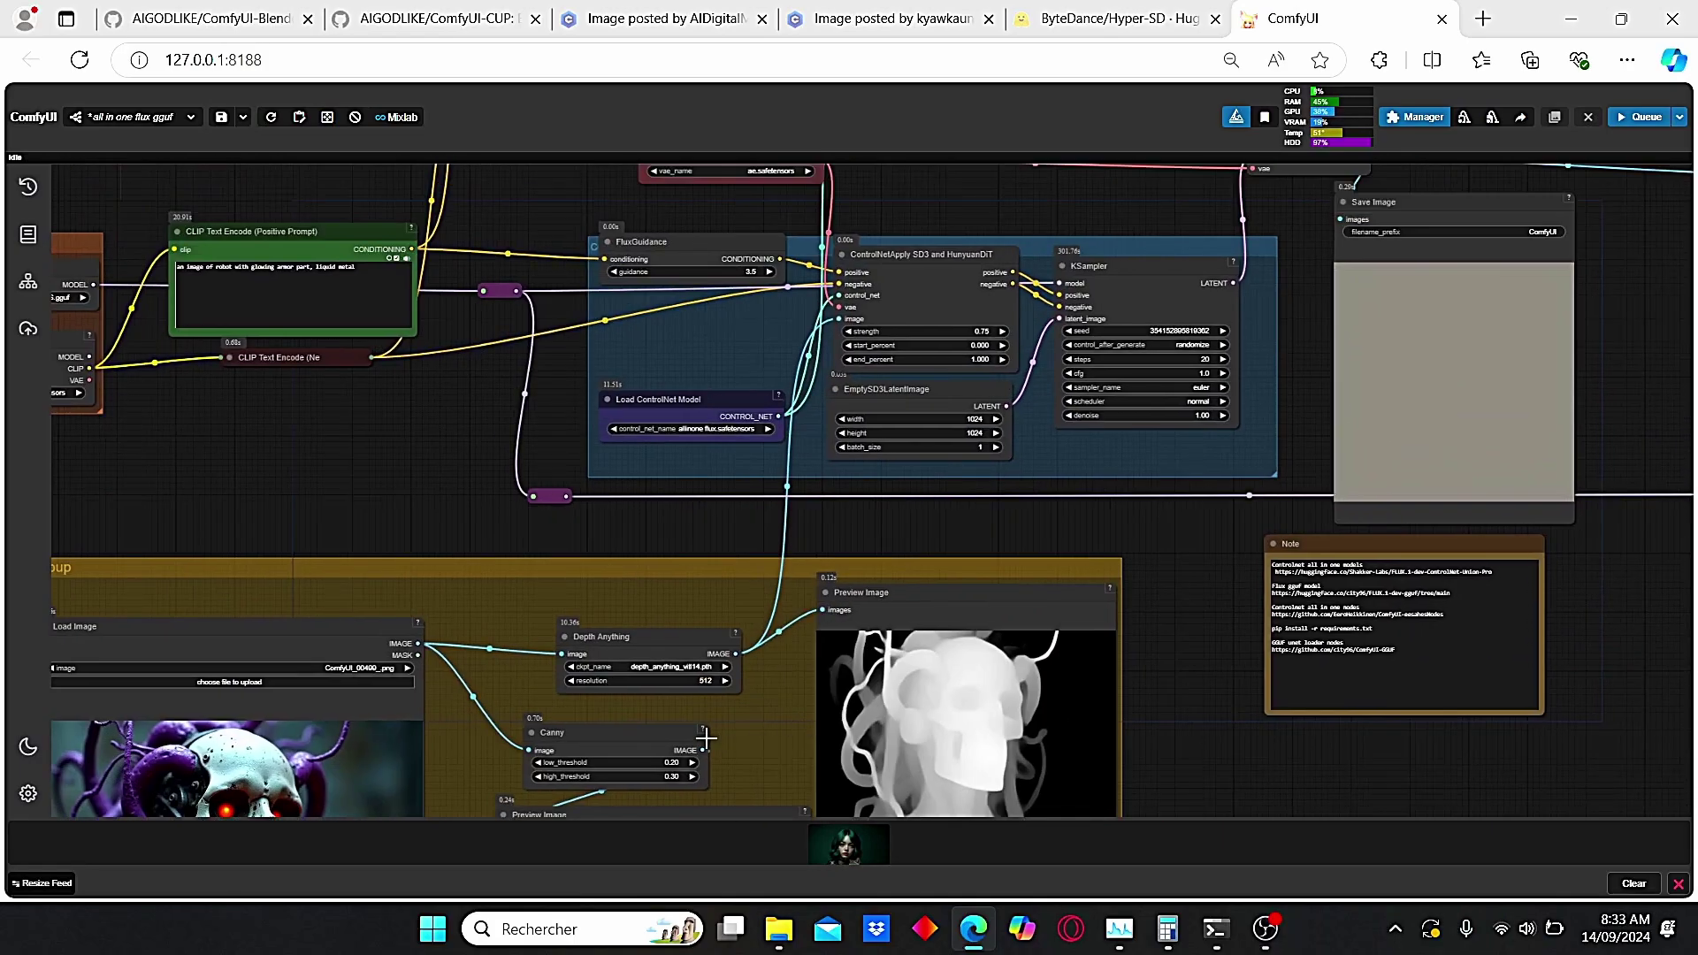
drag(703, 750, 841, 317)
scroll(980, 674, down, 4)
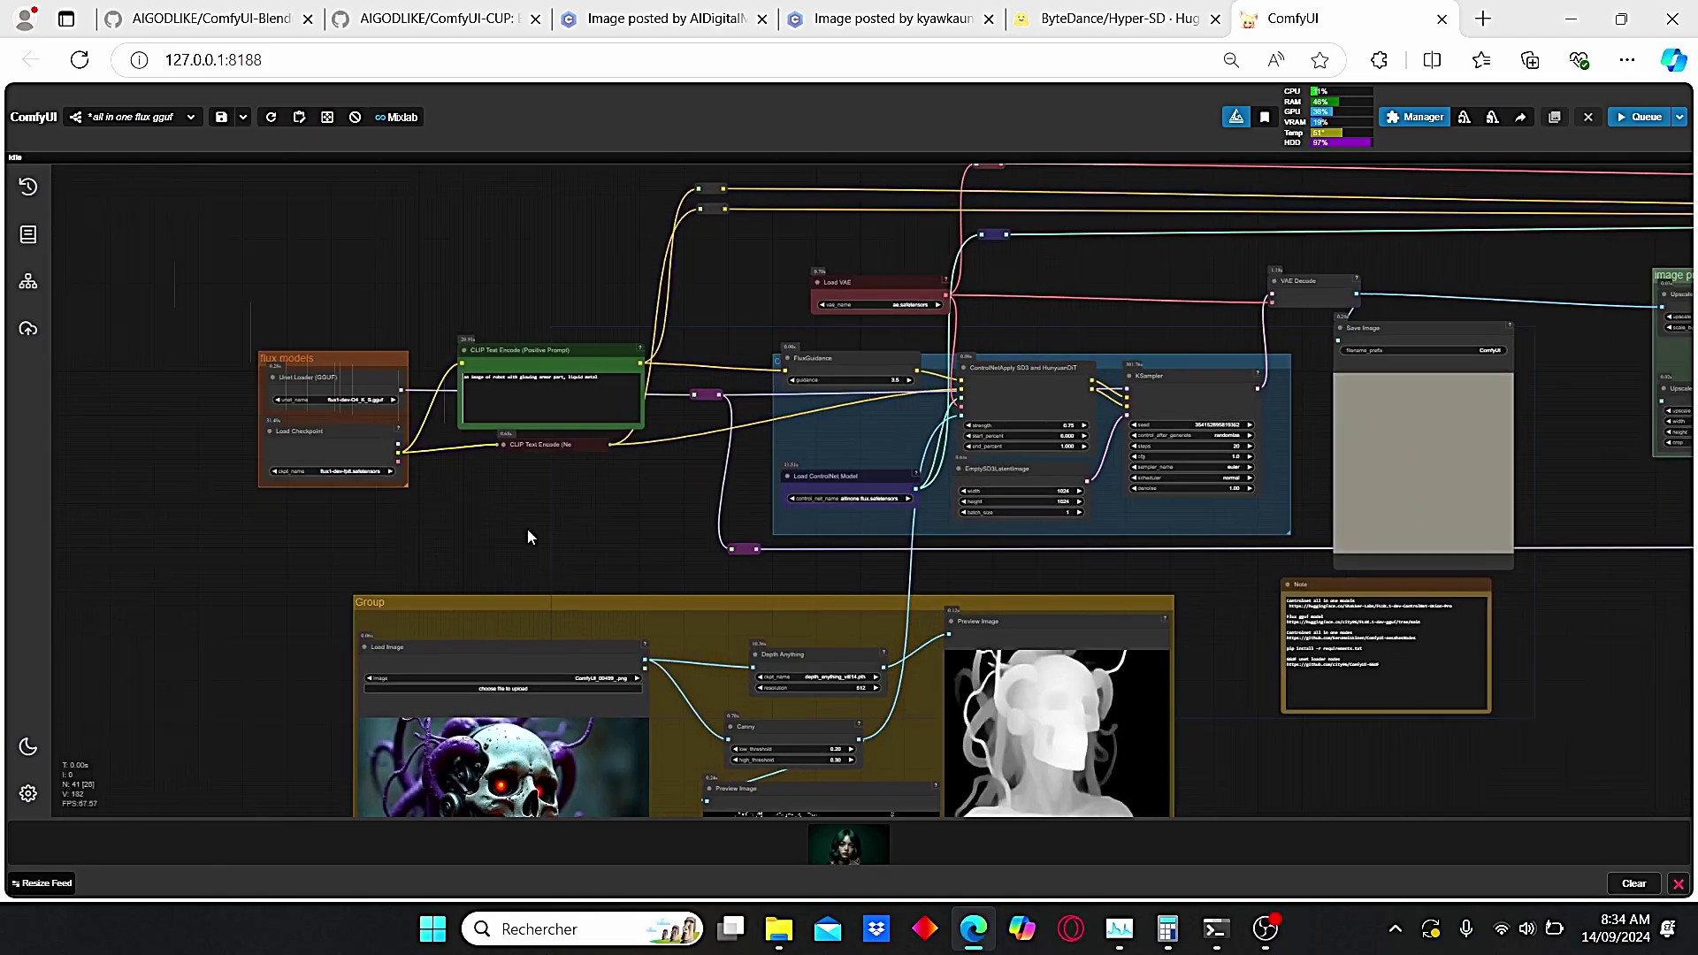
Shorten the positive prompt to "an image of robot with glowing armor part" by removing ", liquid metal"
scroll(530, 557, up, 9)
drag(416, 398, 644, 772)
scroll(642, 438, up, 4)
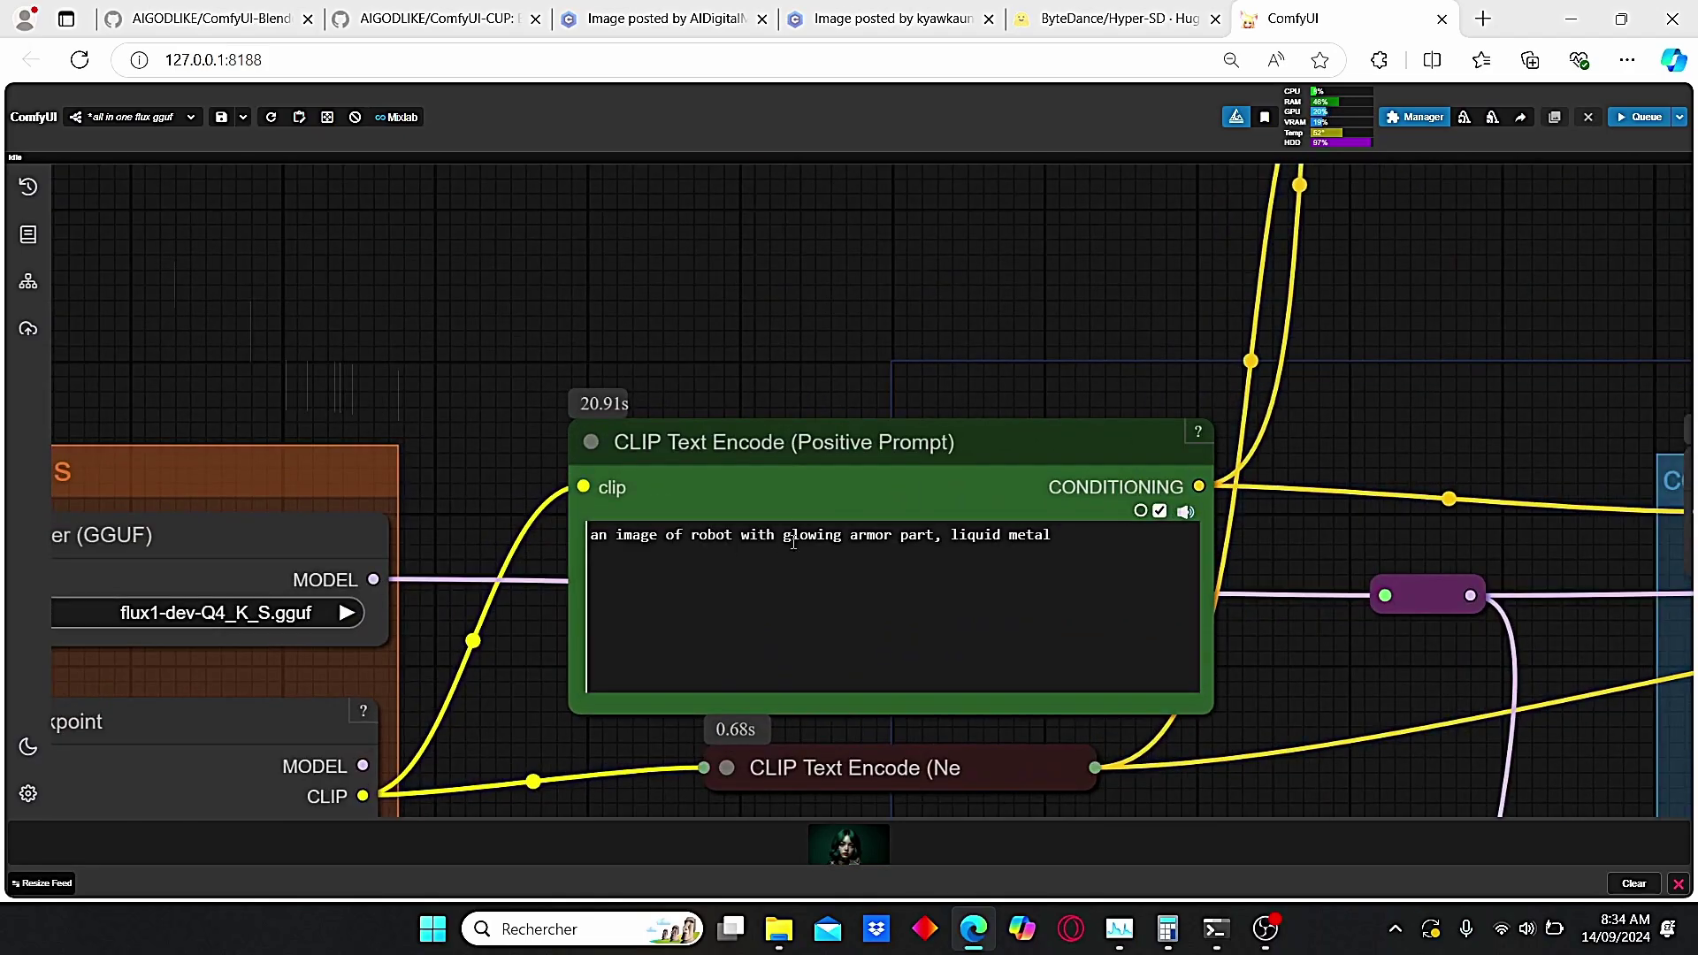
drag(1059, 548, 935, 557)
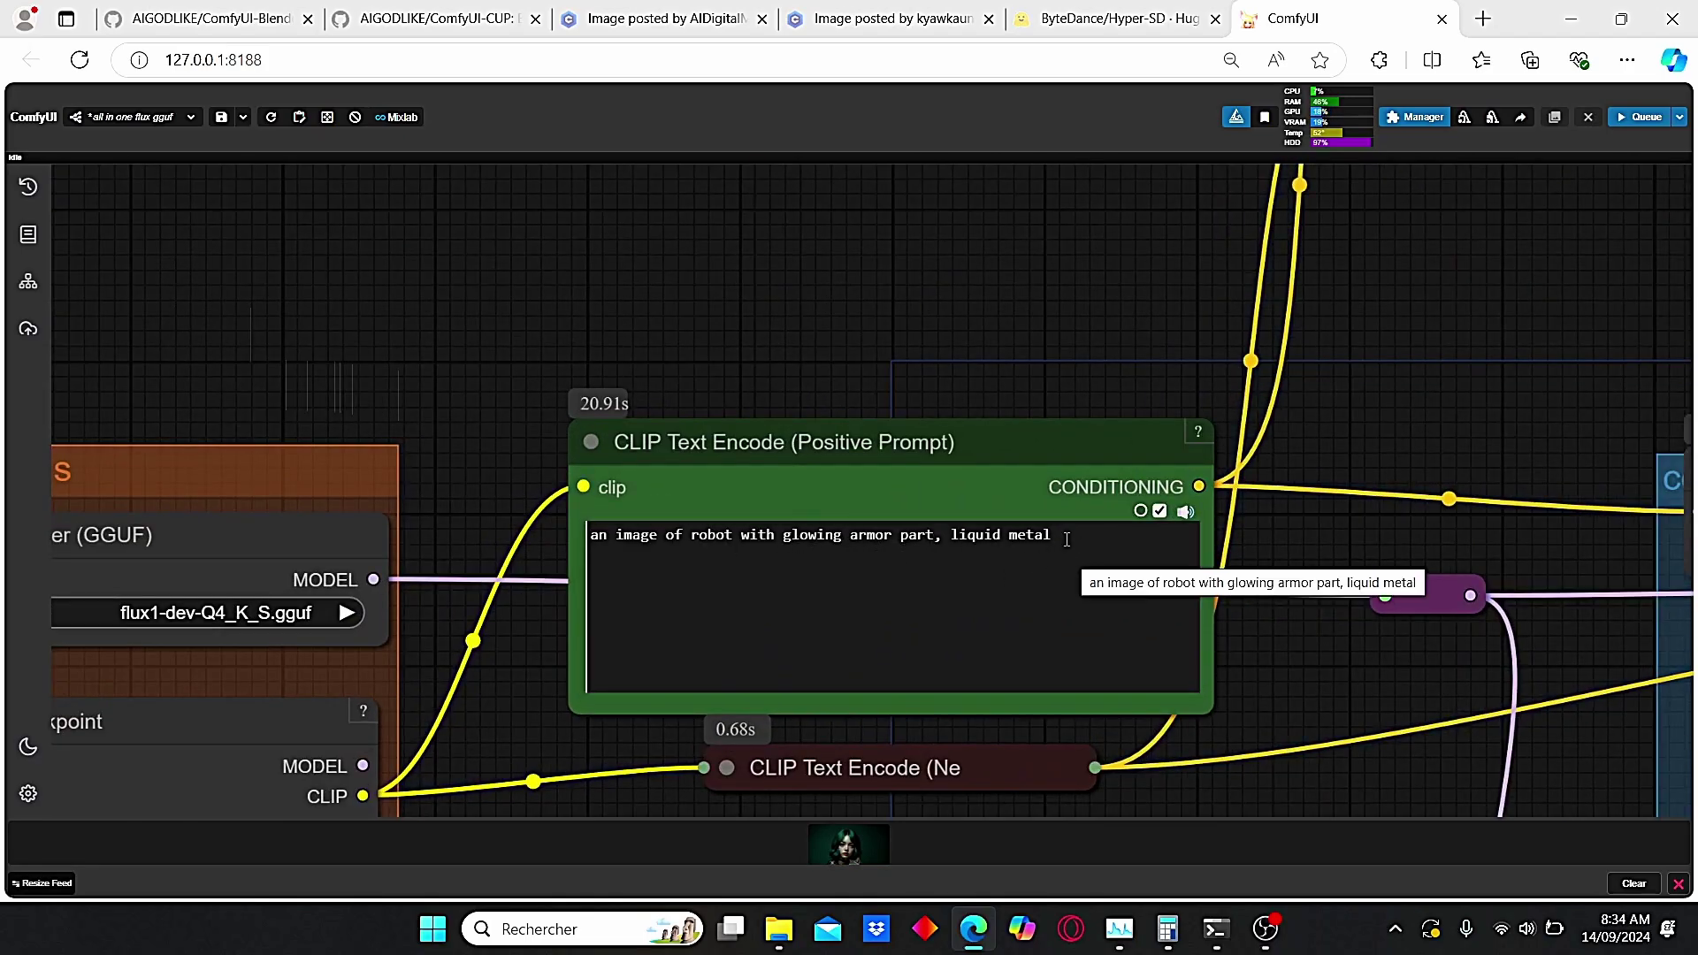
key(BackSpace)
scroll(1415, 534, down, 2)
scroll(1513, 449, up, 2)
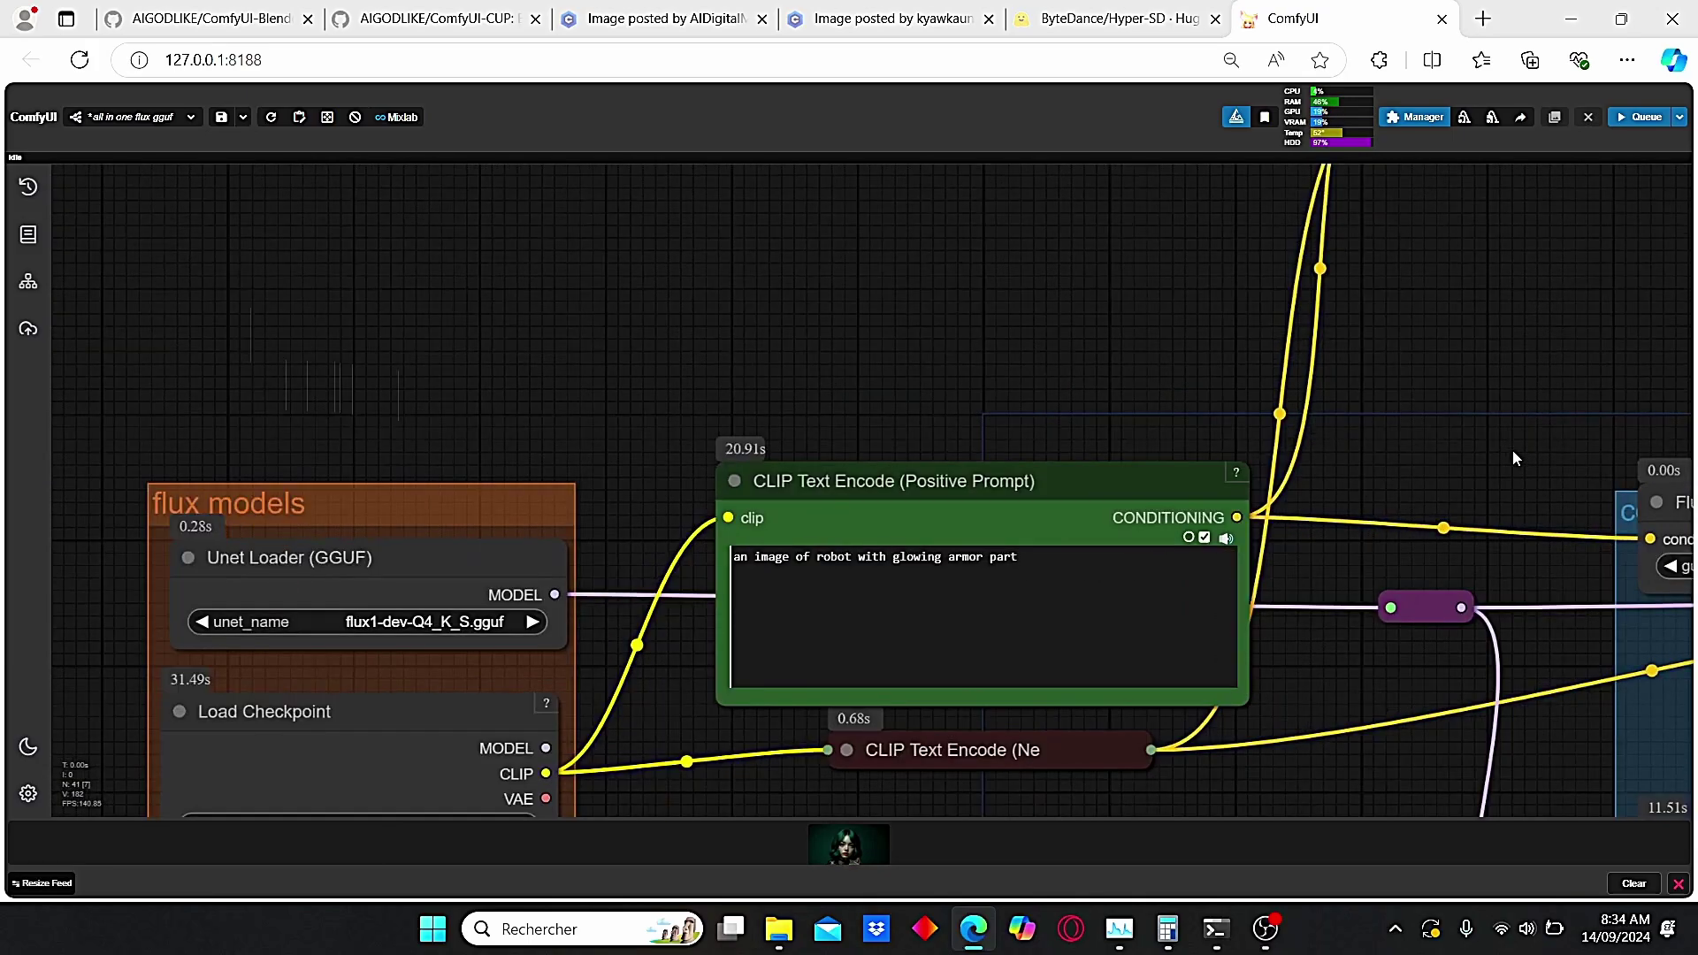
Examine the Controlnet all in one group's FluxGuidance, Load ControlNet Model, ControlNetApply, EmptySD3LatentImage and KSampler nodes
drag(1512, 449, 1268, 321)
scroll(1327, 429, down, 7)
drag(1415, 469, 641, 362)
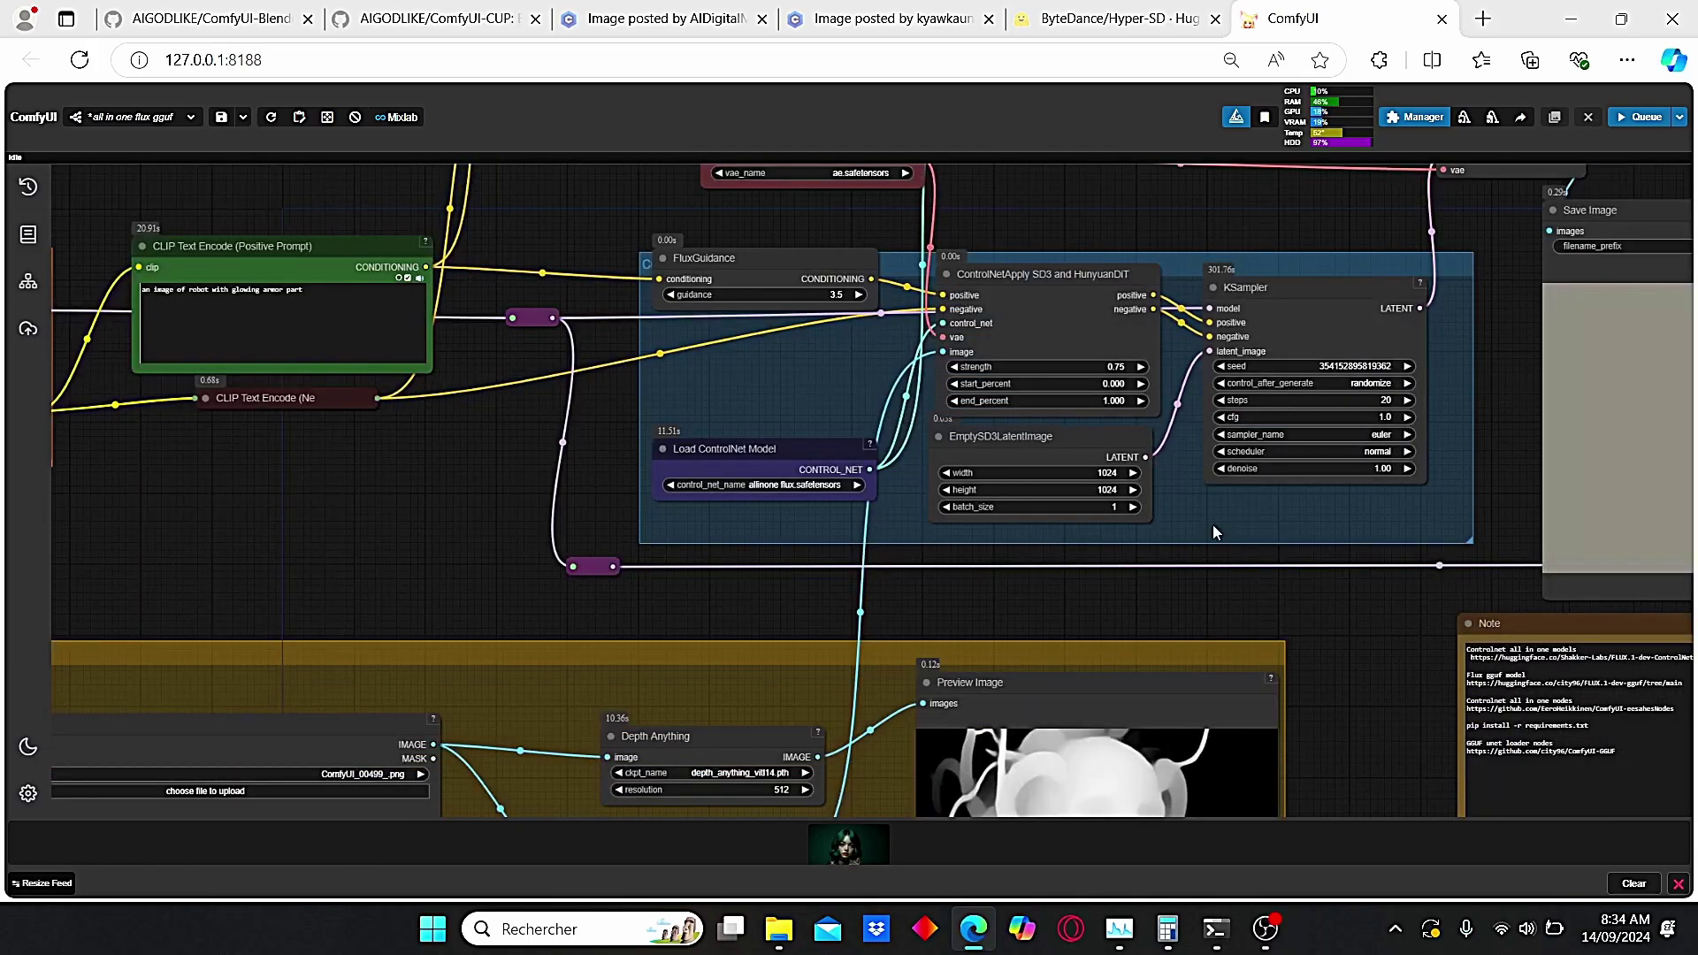
drag(1322, 547, 1103, 537)
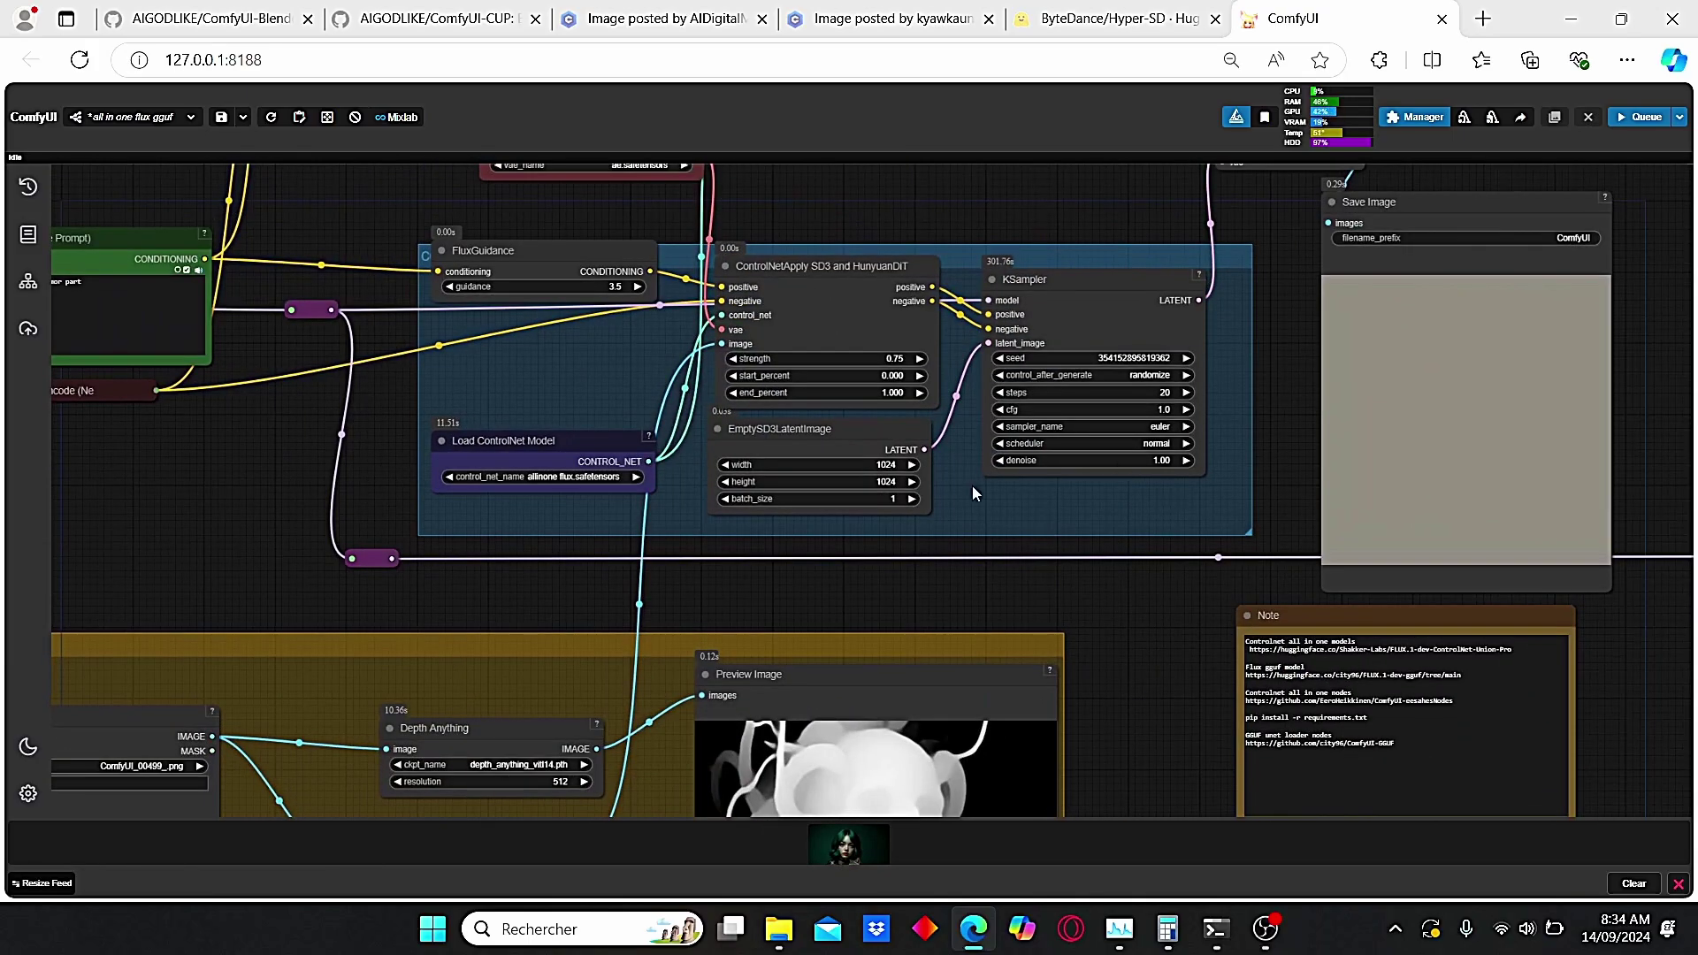
scroll(973, 489, up, 4)
drag(937, 376, 980, 599)
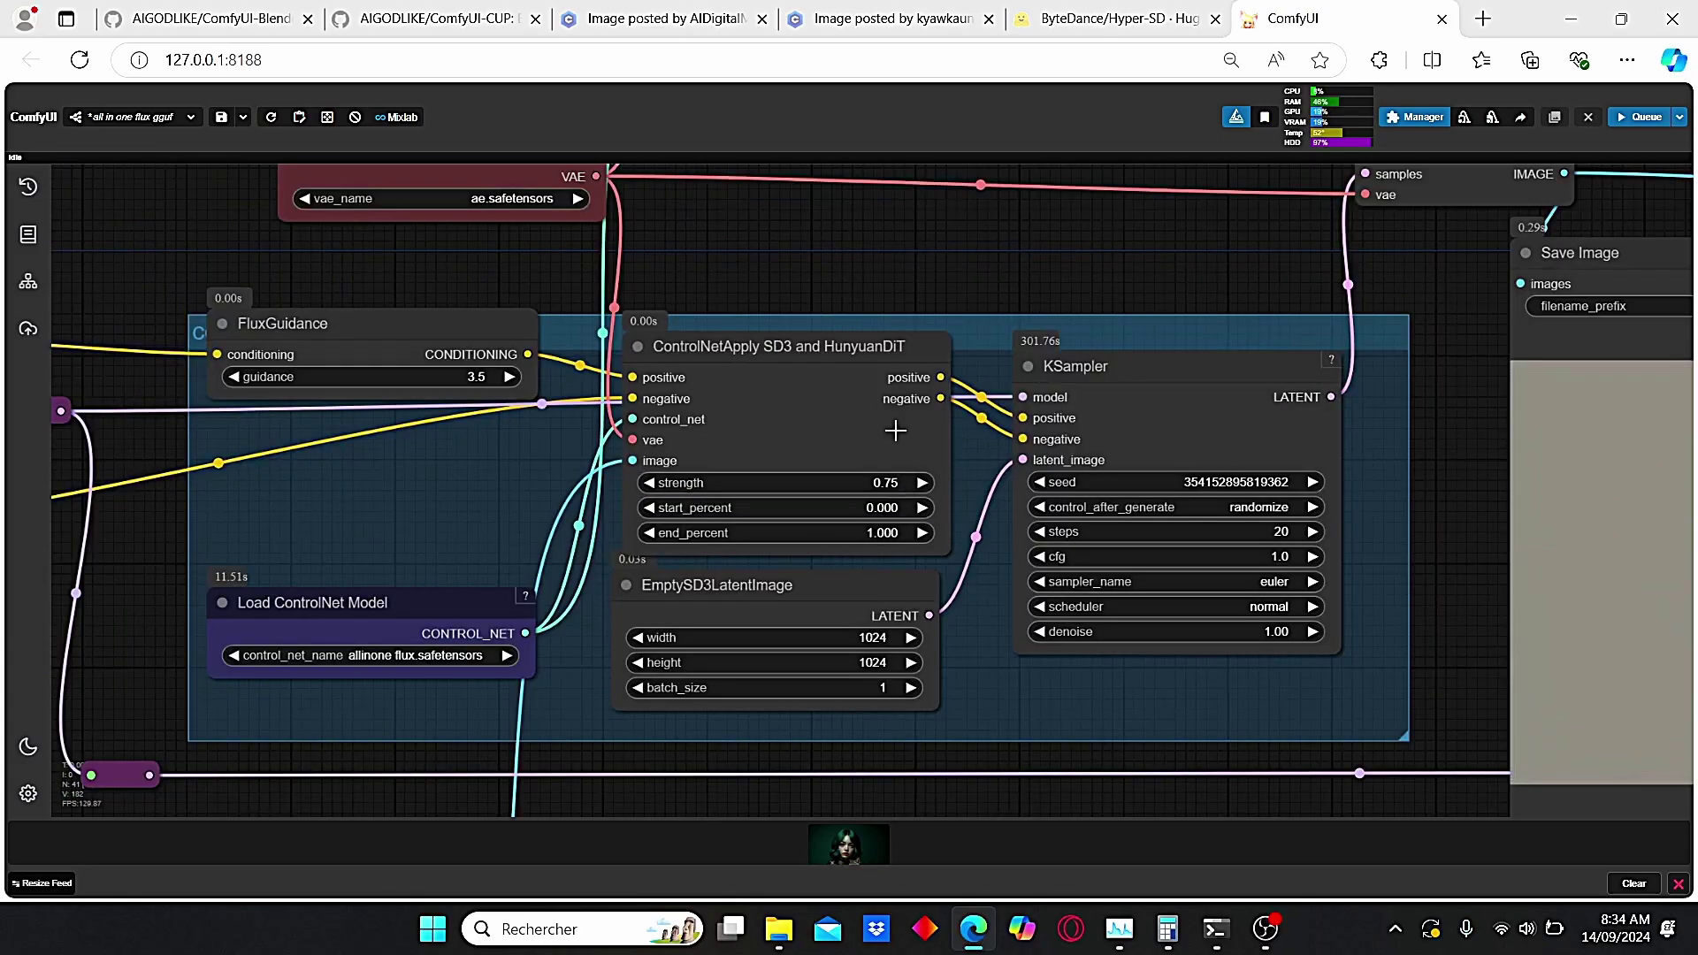
Examine the ControlNetApply strength setting alongside the FluxGuidance and KSampler values in the Controlnet all in one group
scroll(751, 500, up, 4)
scroll(968, 528, down, 3)
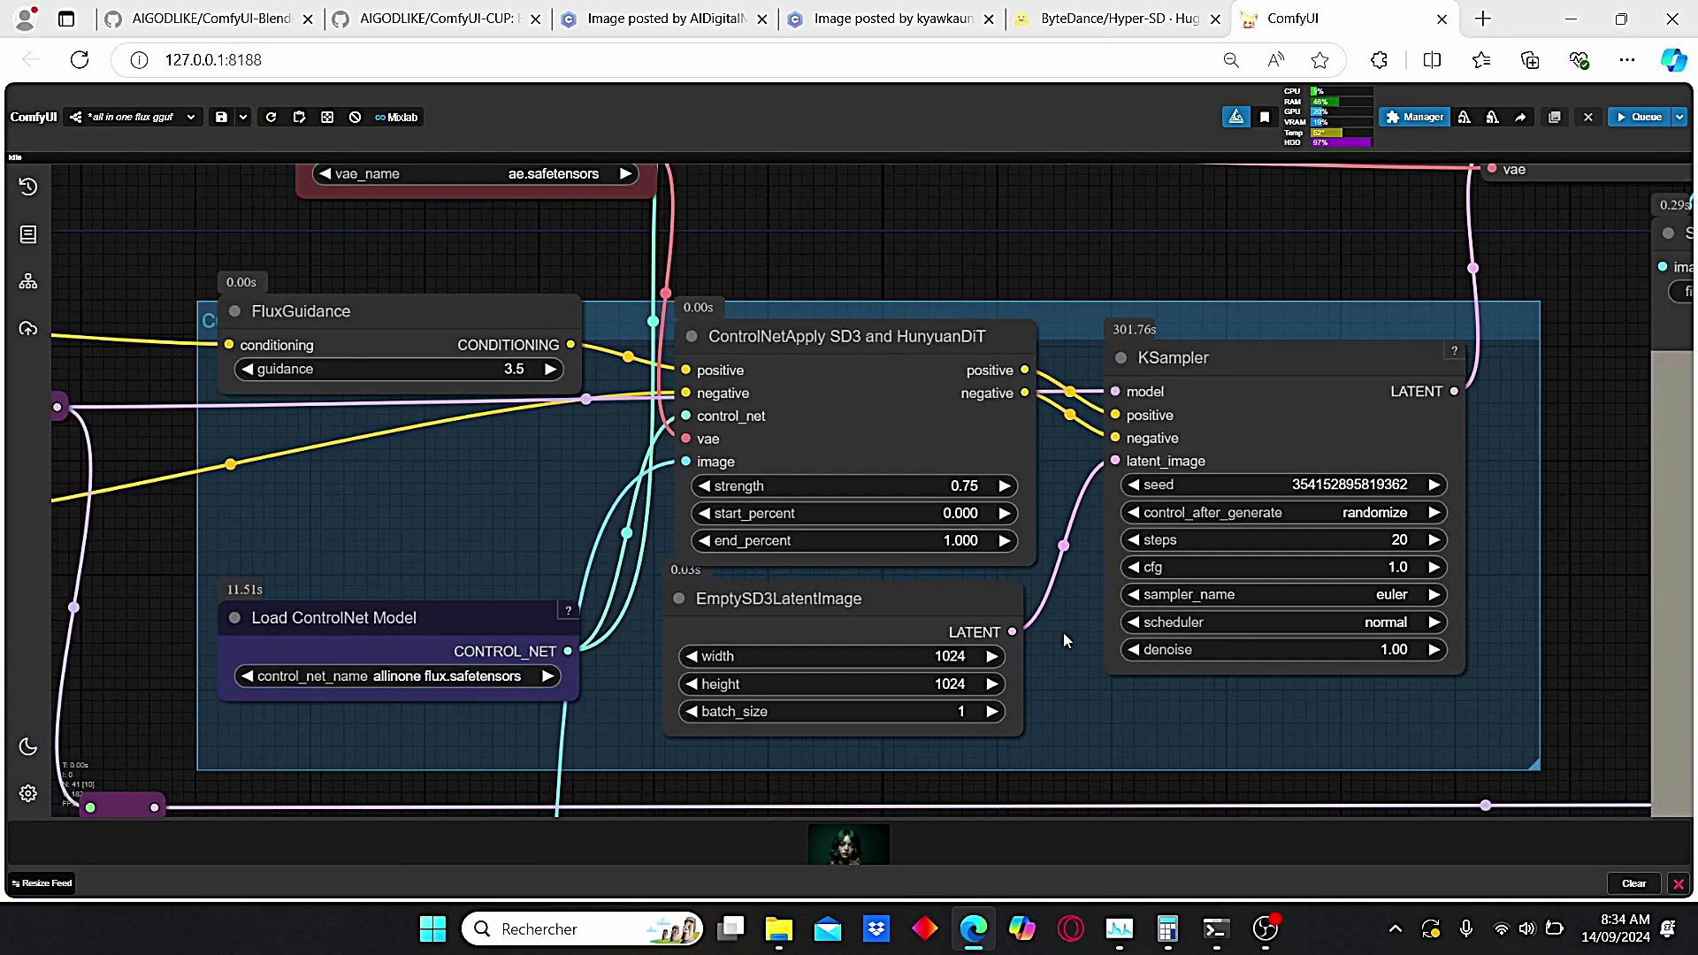
scroll(1064, 635, up, 1)
scroll(940, 338, down, 3)
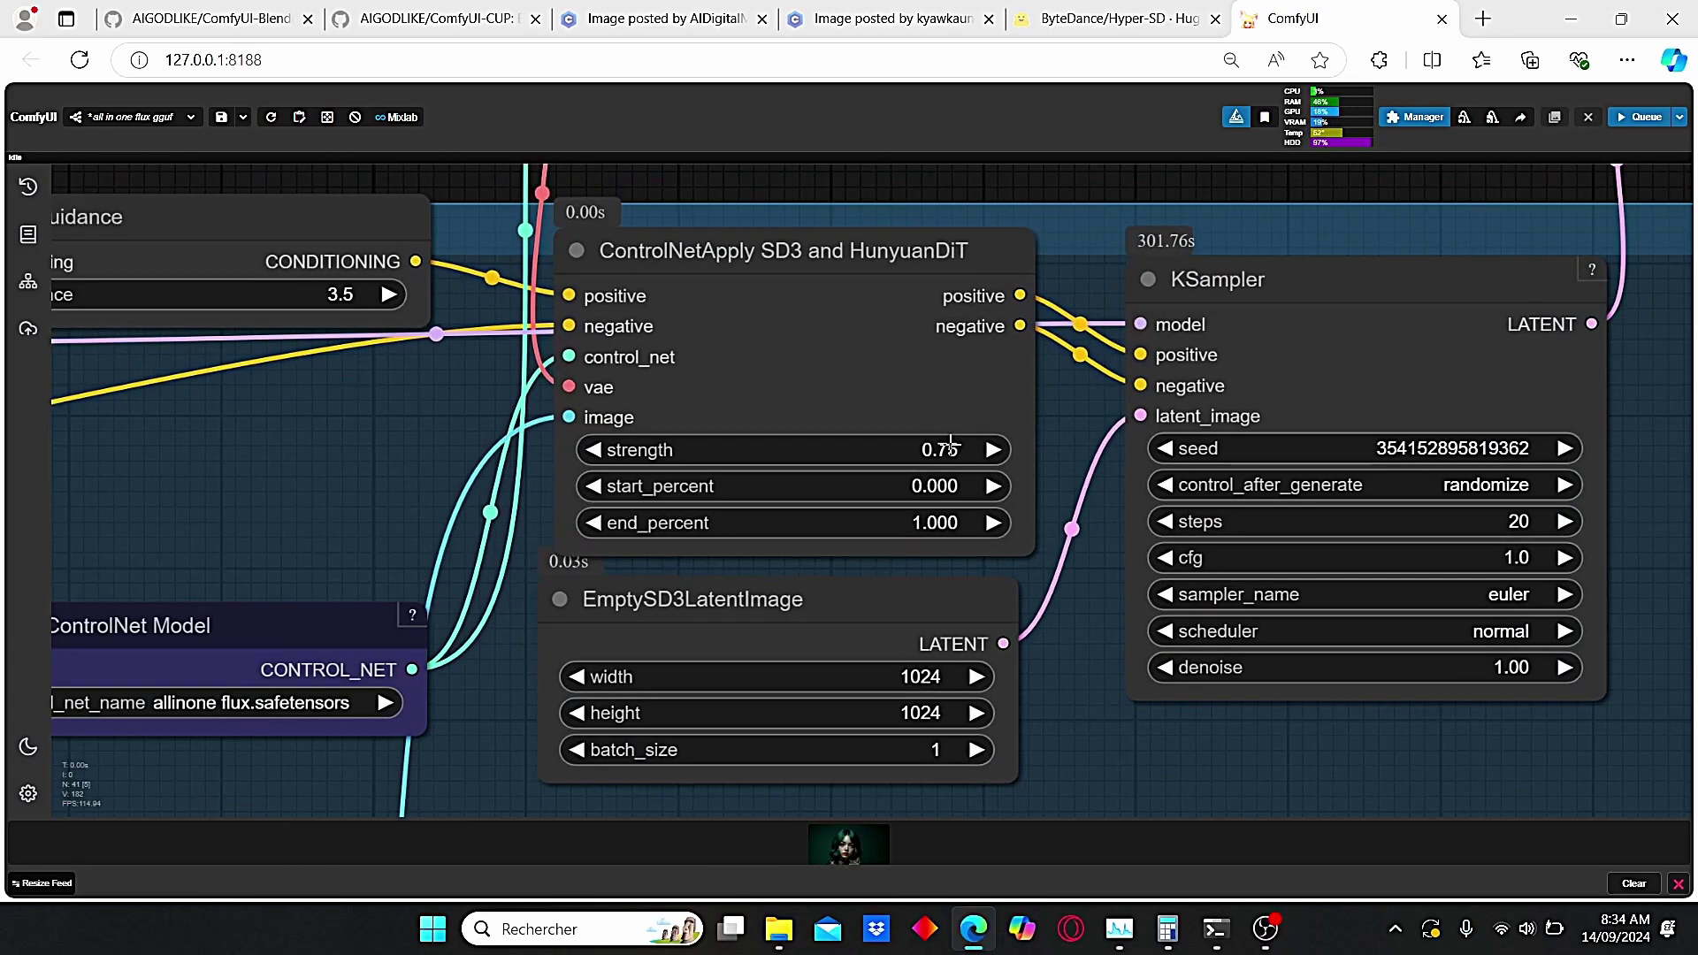
scroll(912, 273, up, 1)
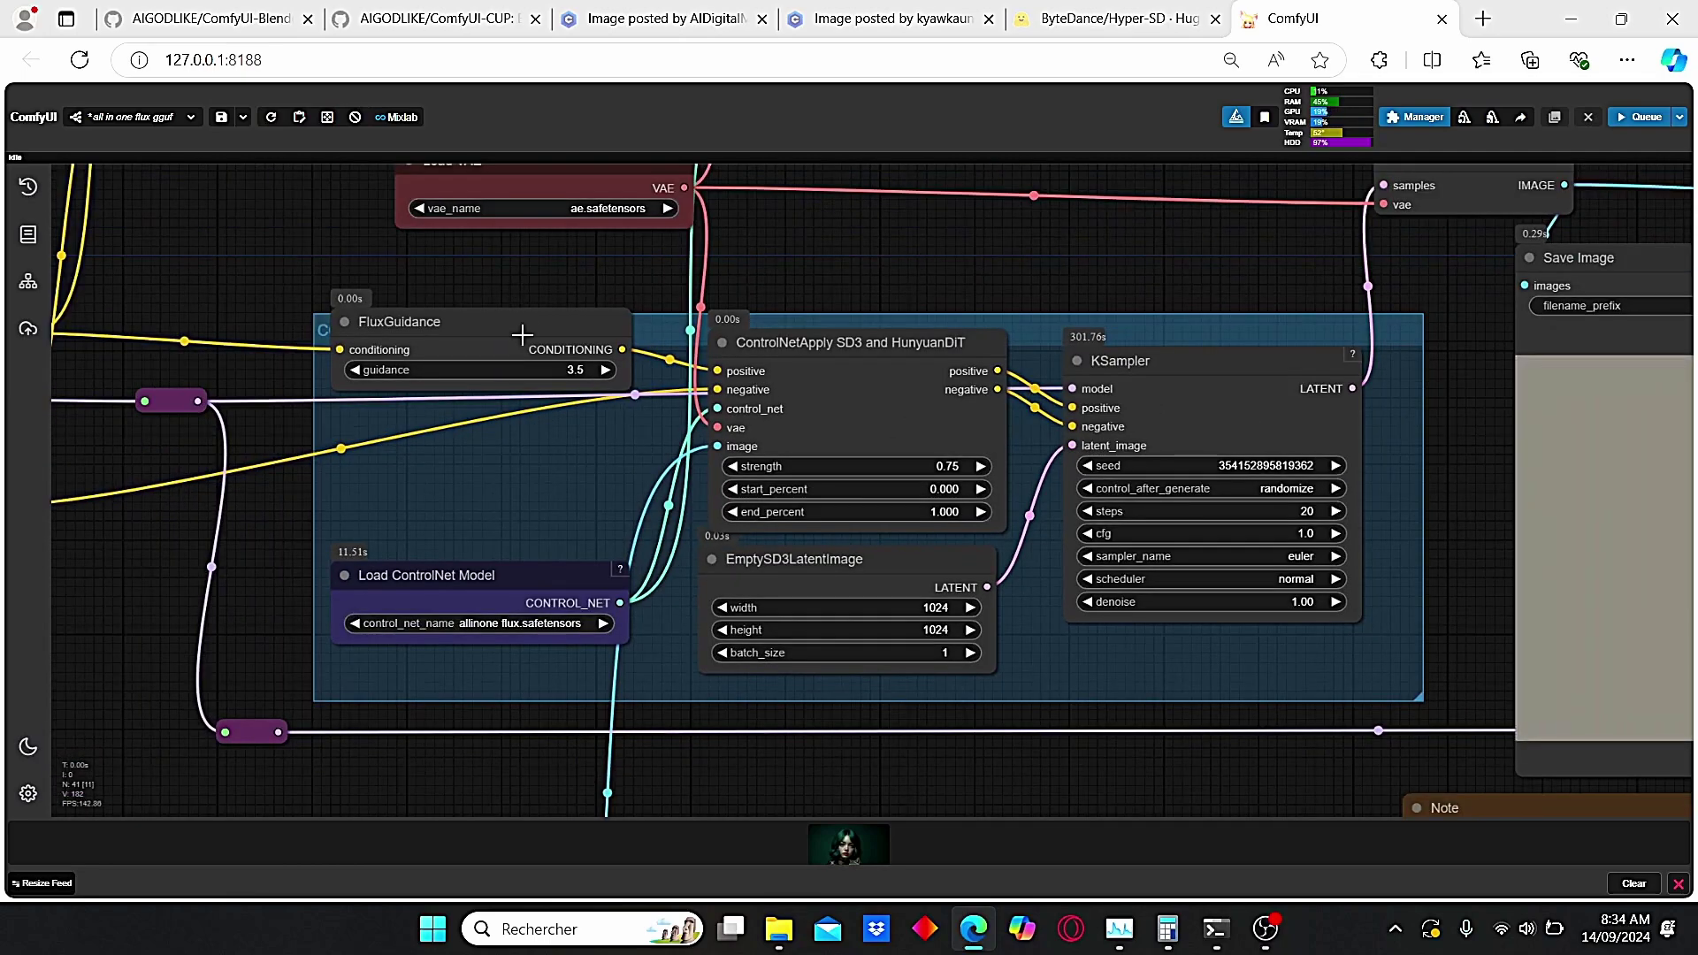
scroll(698, 460, up, 3)
scroll(893, 451, up, 2)
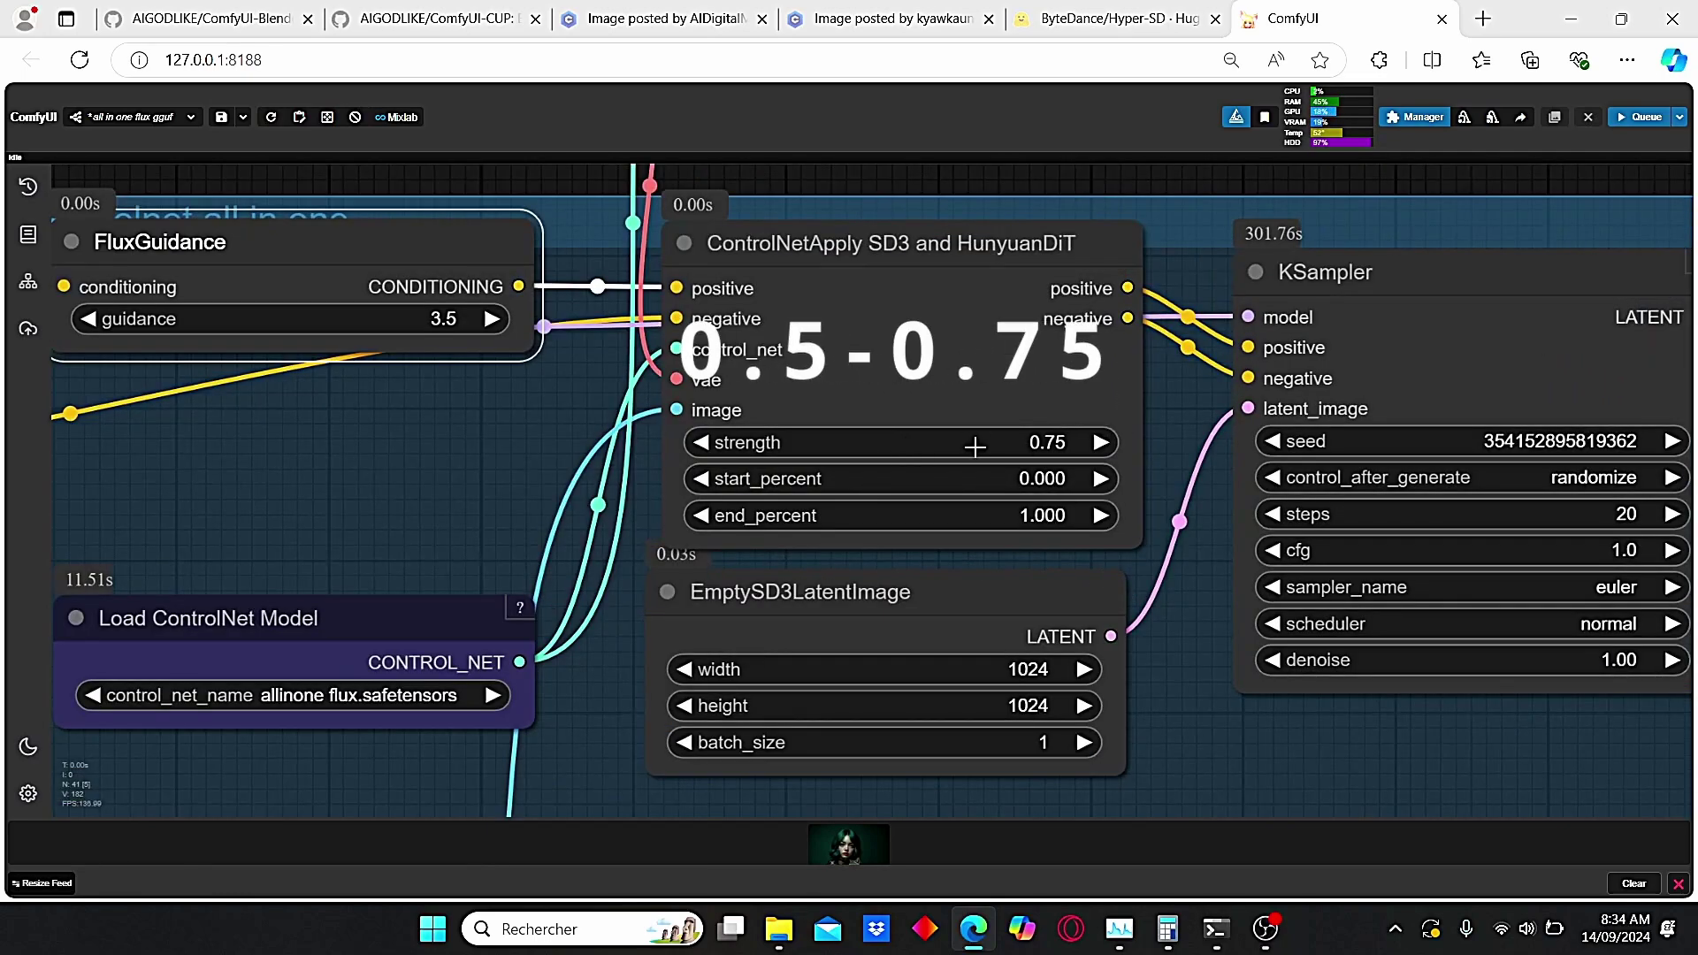
scroll(1141, 468, down, 3)
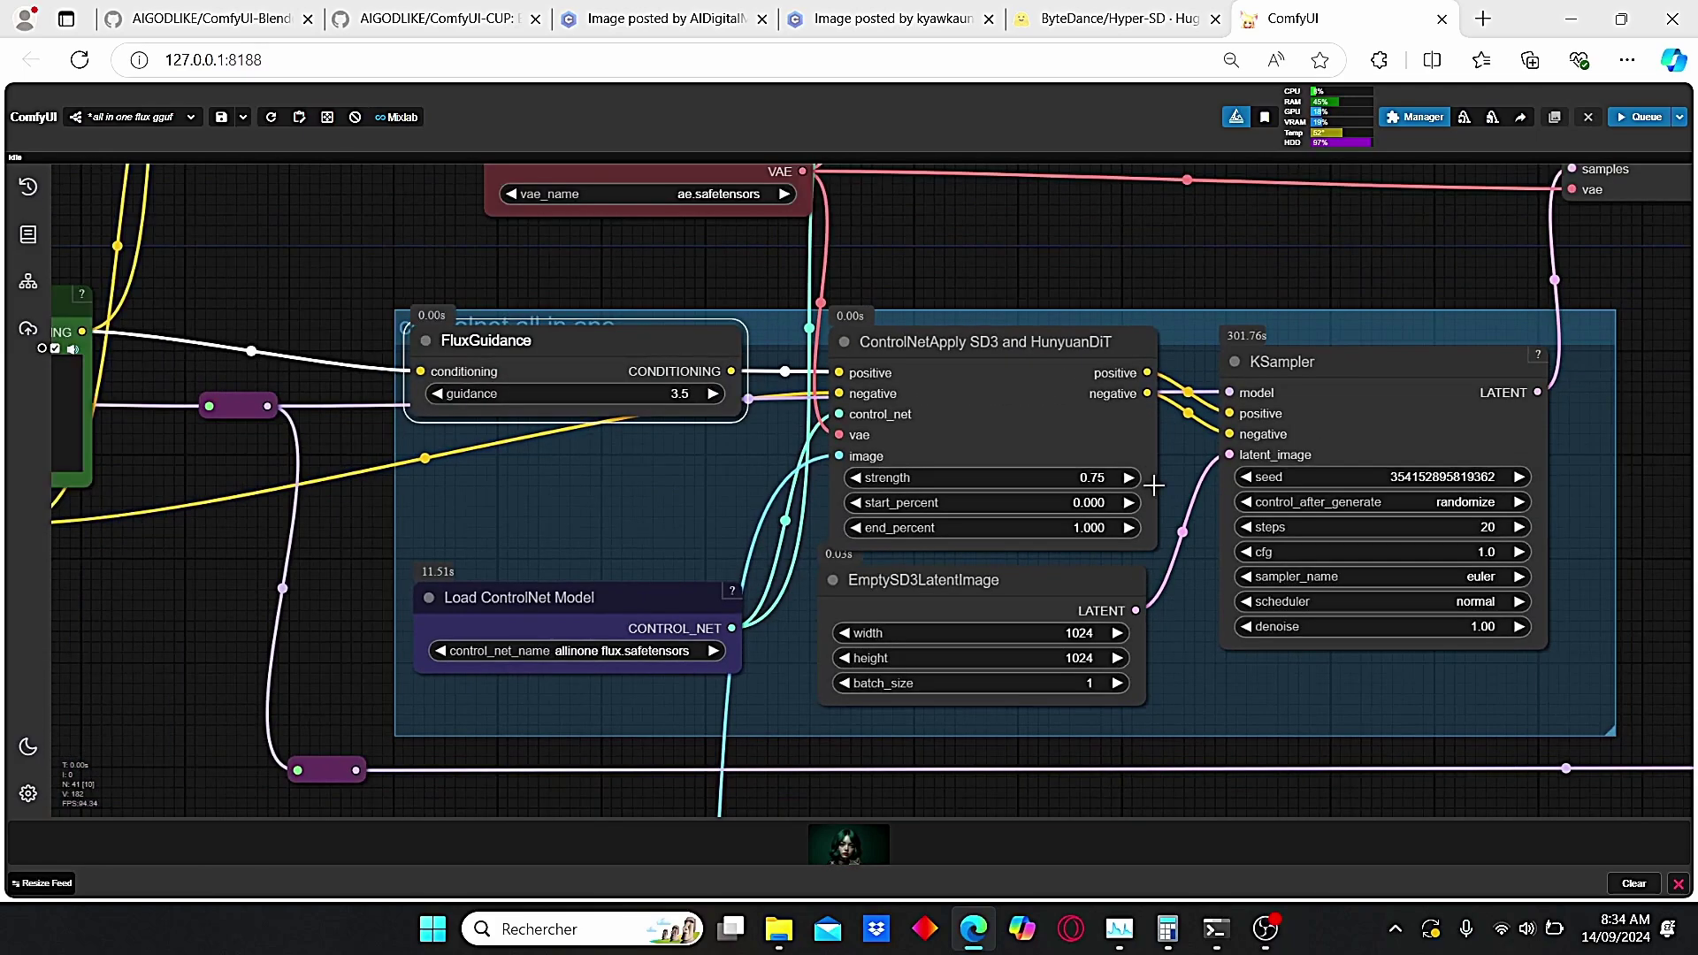
scroll(1154, 485, up, 3)
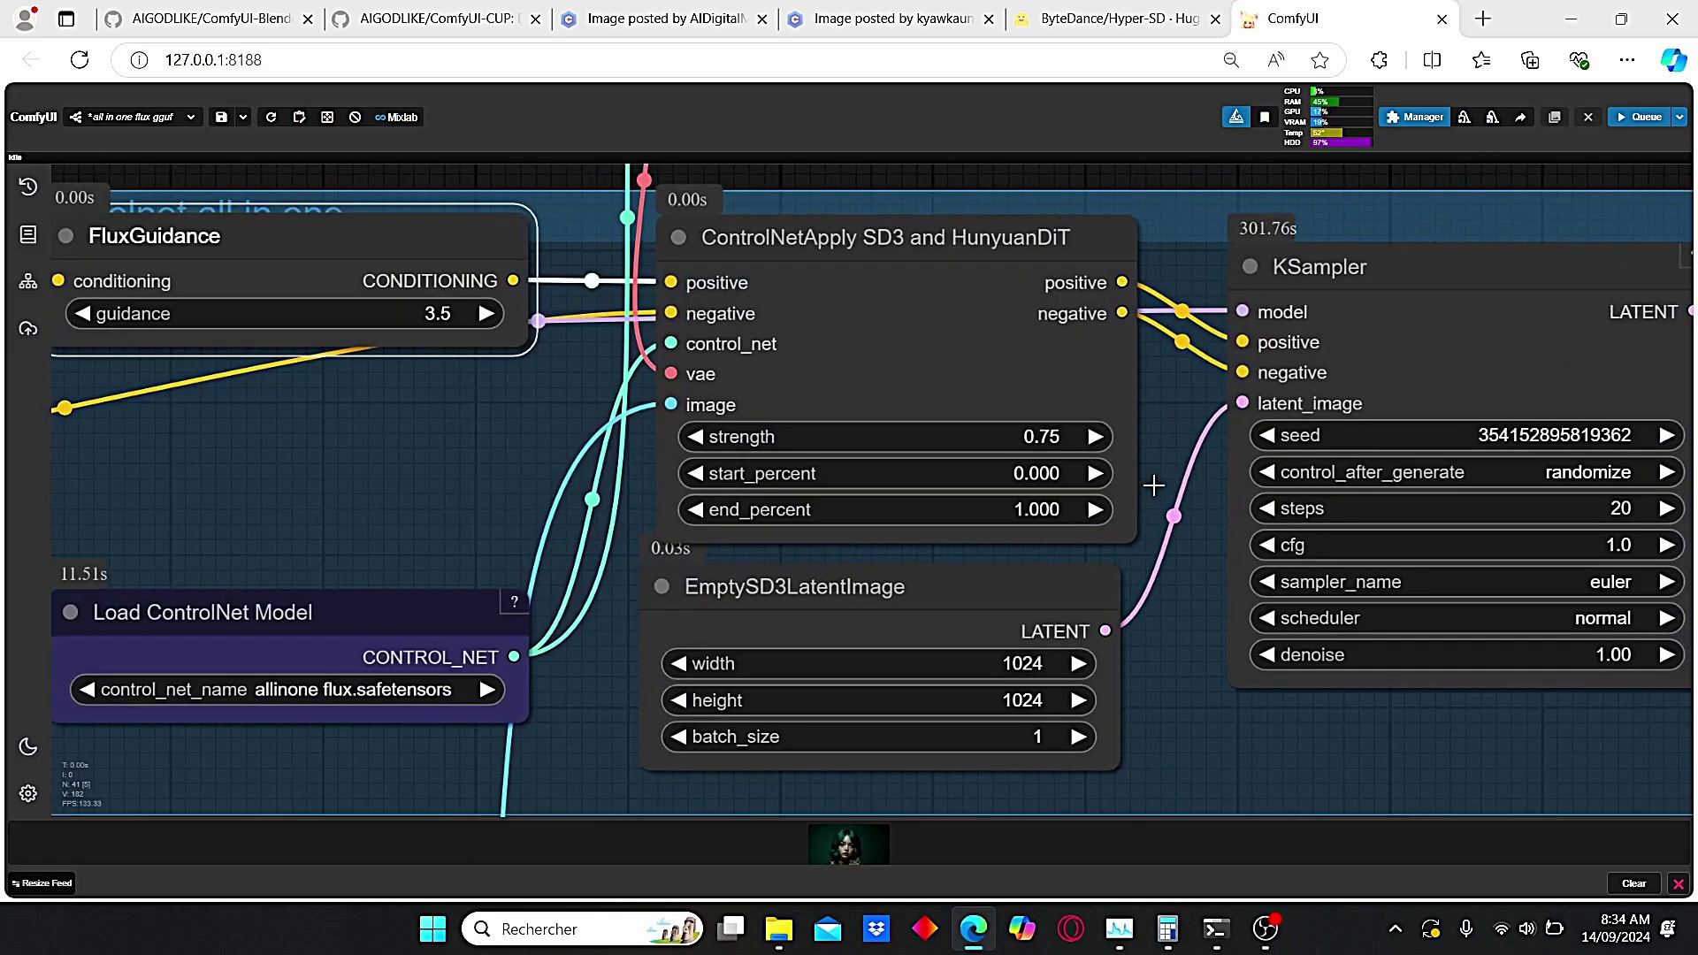
scroll(1180, 458, down, 5)
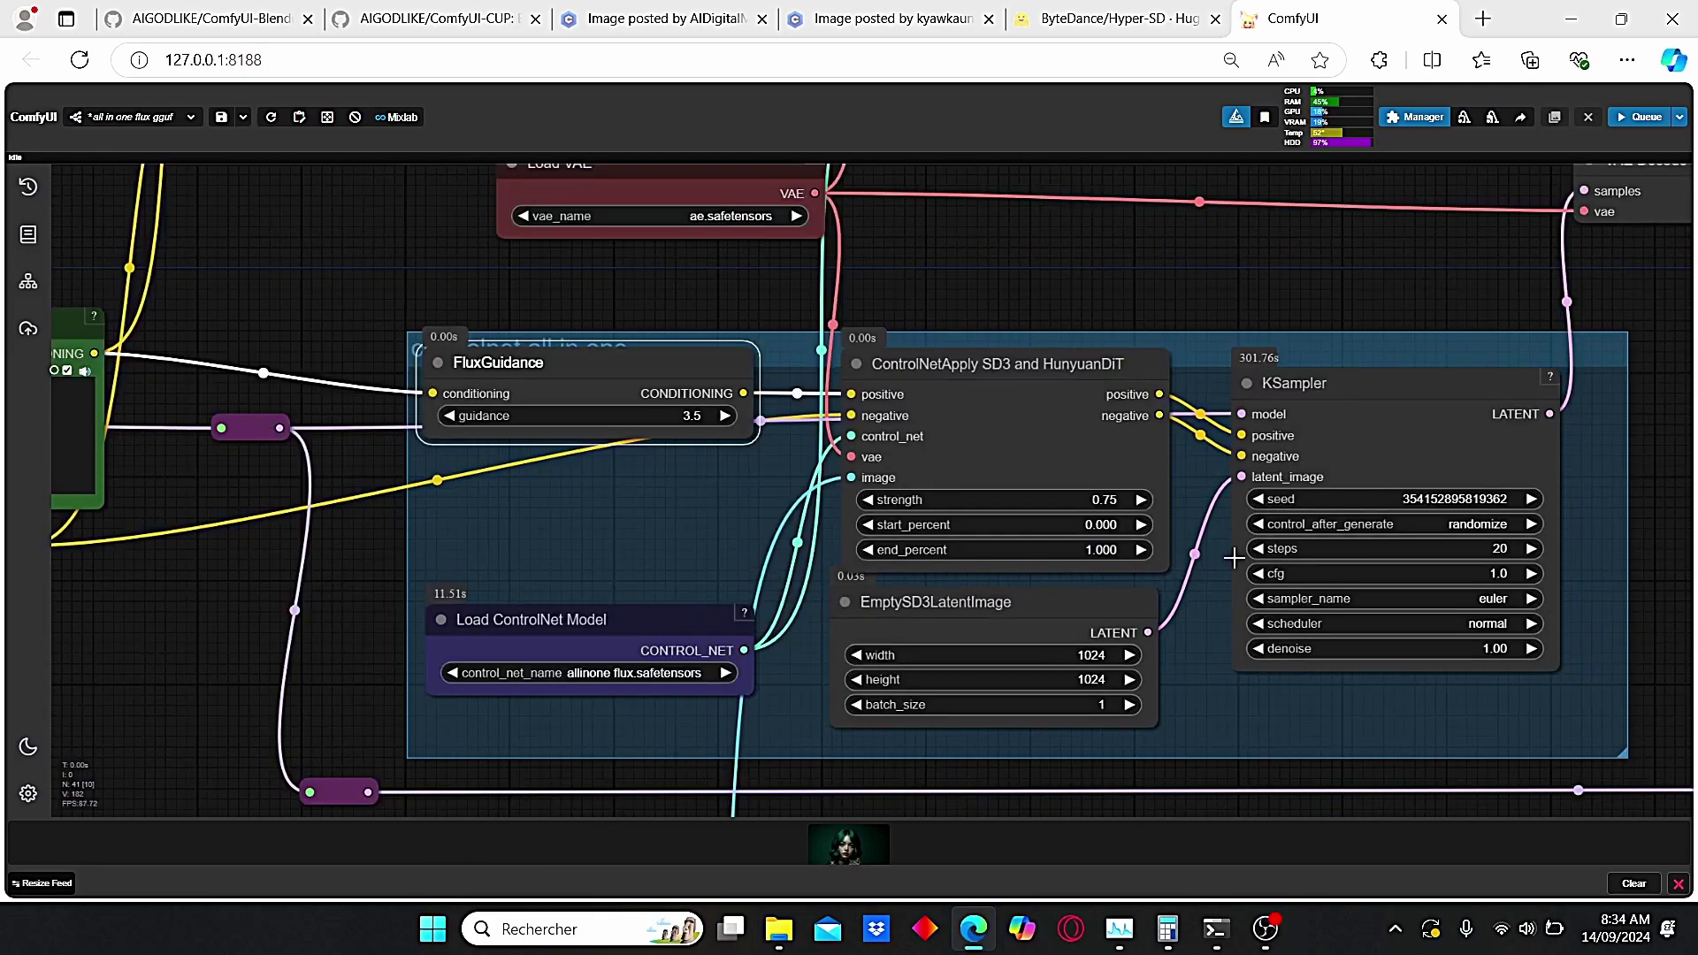
scroll(1132, 522, up, 10)
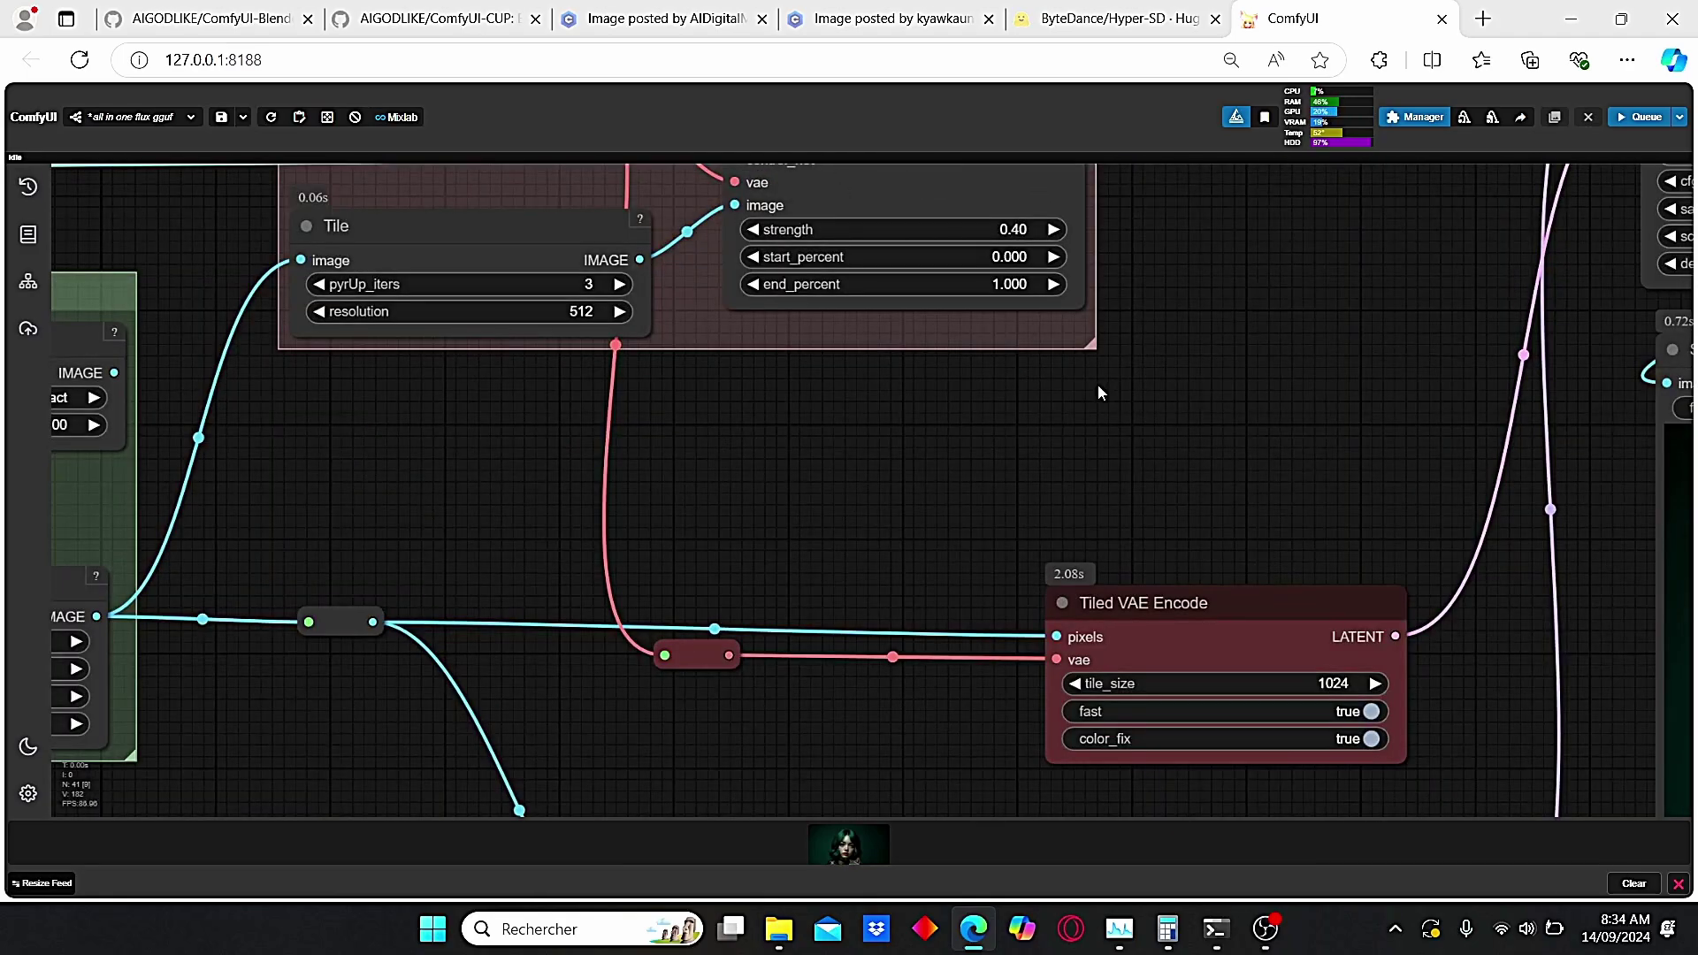
Examine the tile ControlNetApply strength, then the FluxGuidance, ControlNetApply and KSampler settings in the first generation group
drag(785, 566, 849, 669)
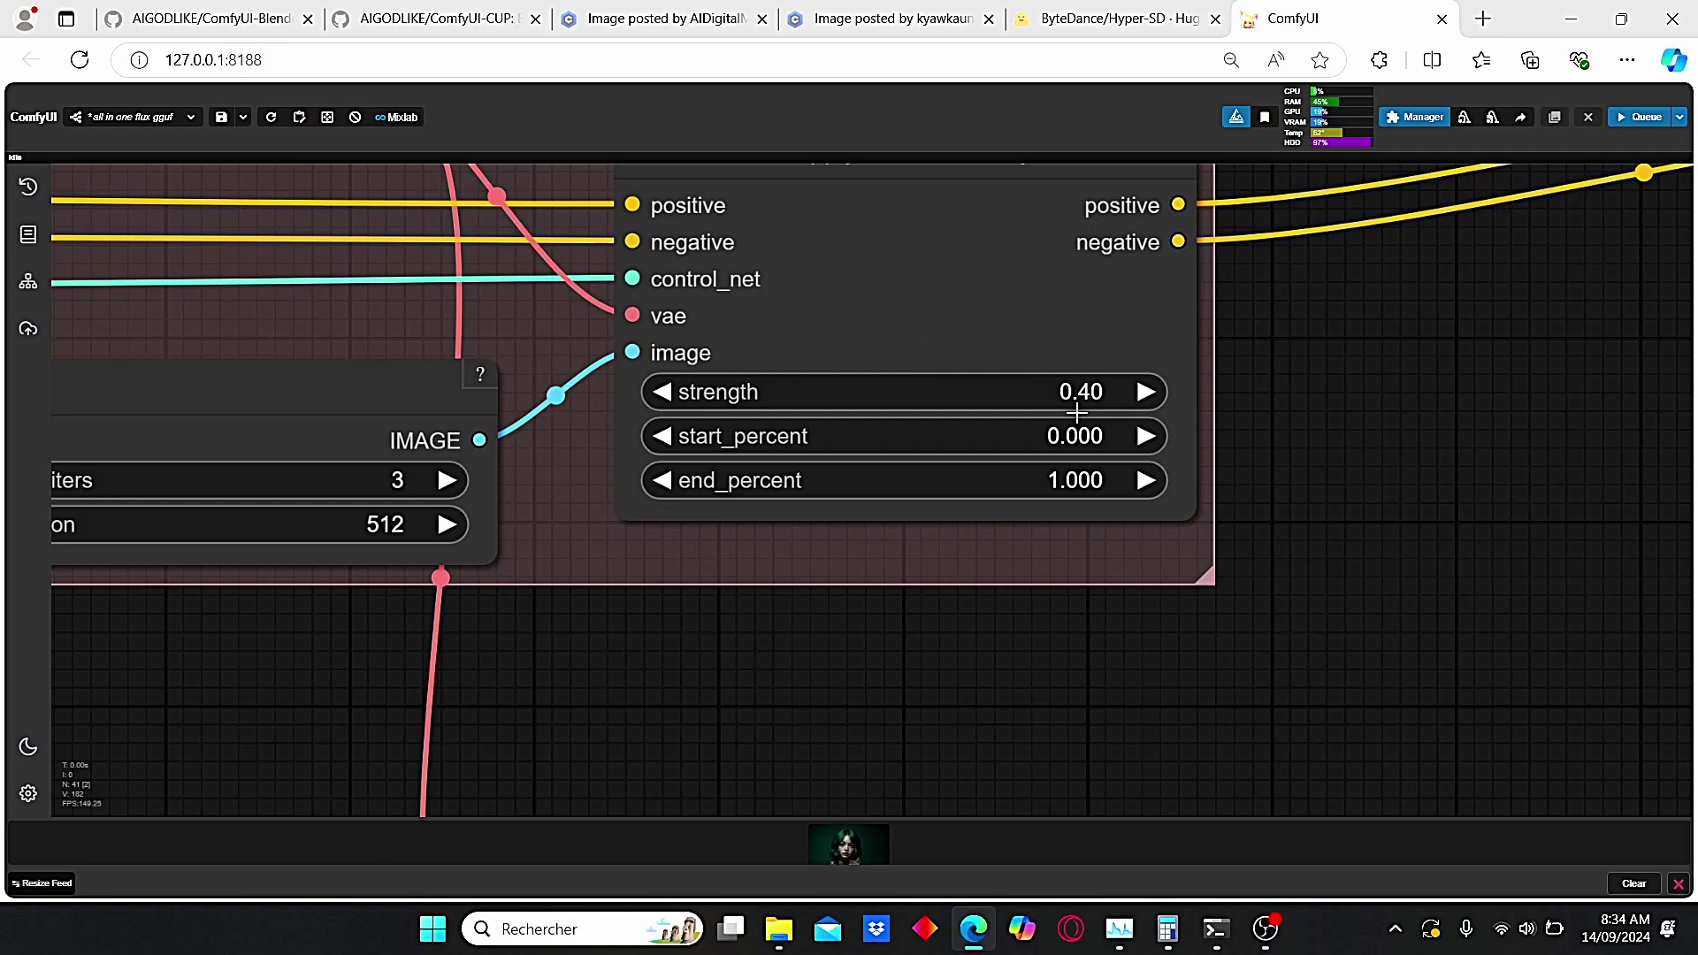
scroll(1139, 475, down, 2)
scroll(1139, 476, up, 2)
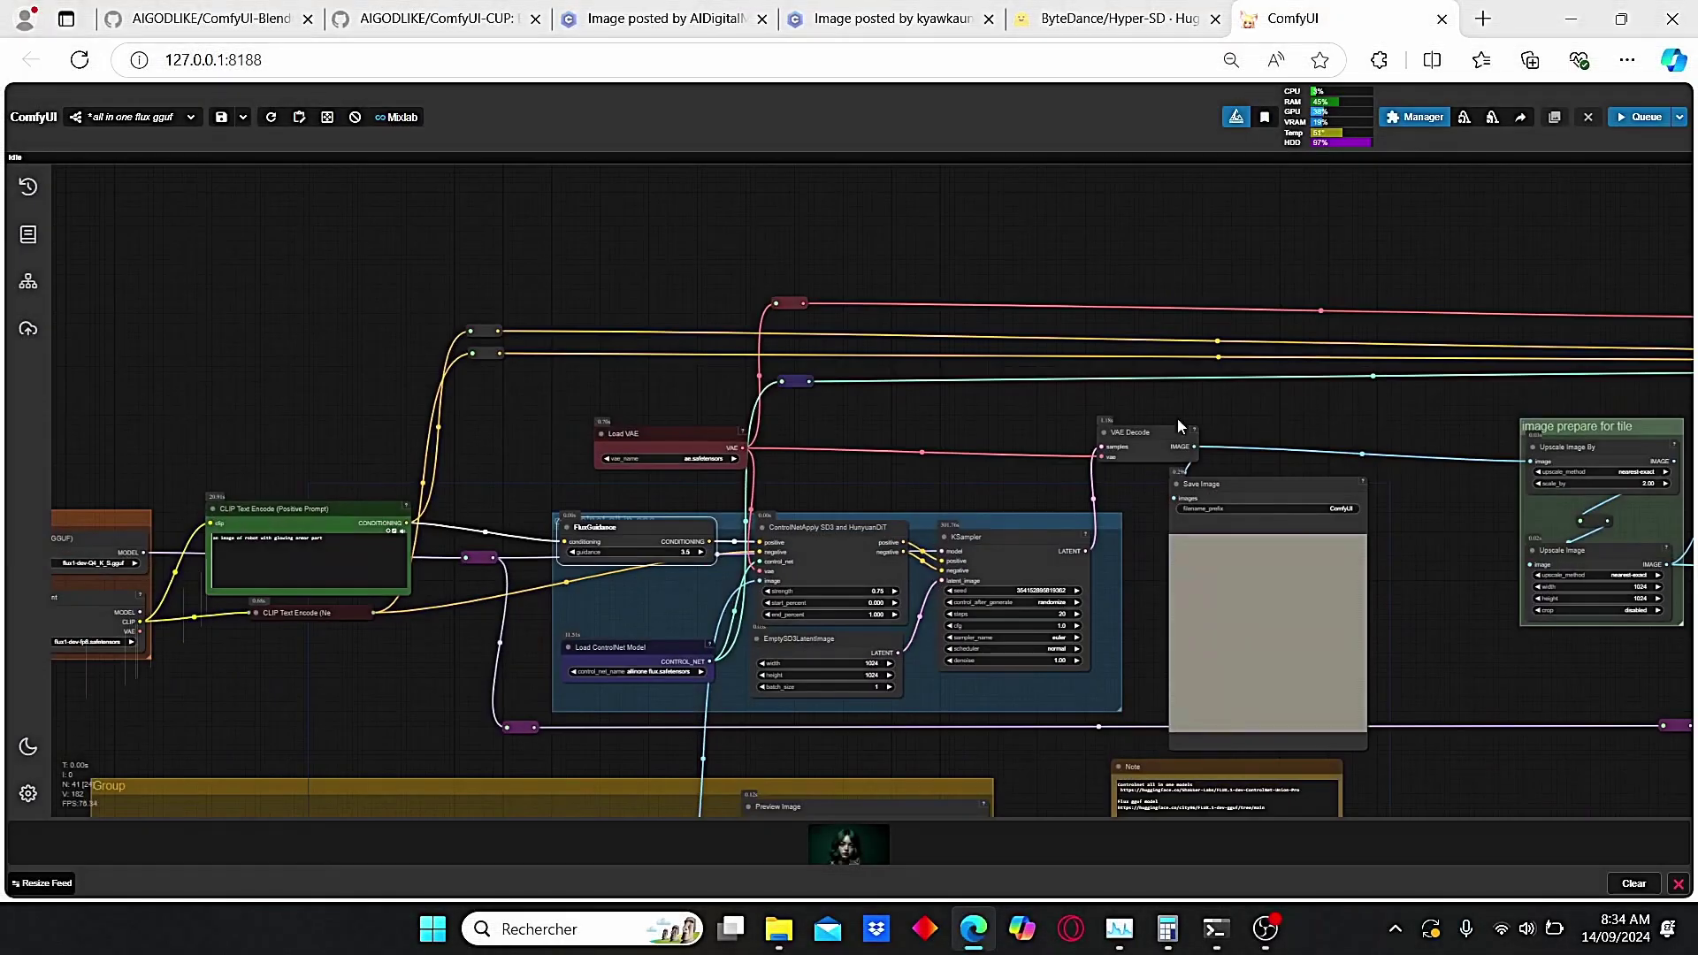
drag(860, 361, 978, 265)
scroll(1020, 368, up, 4)
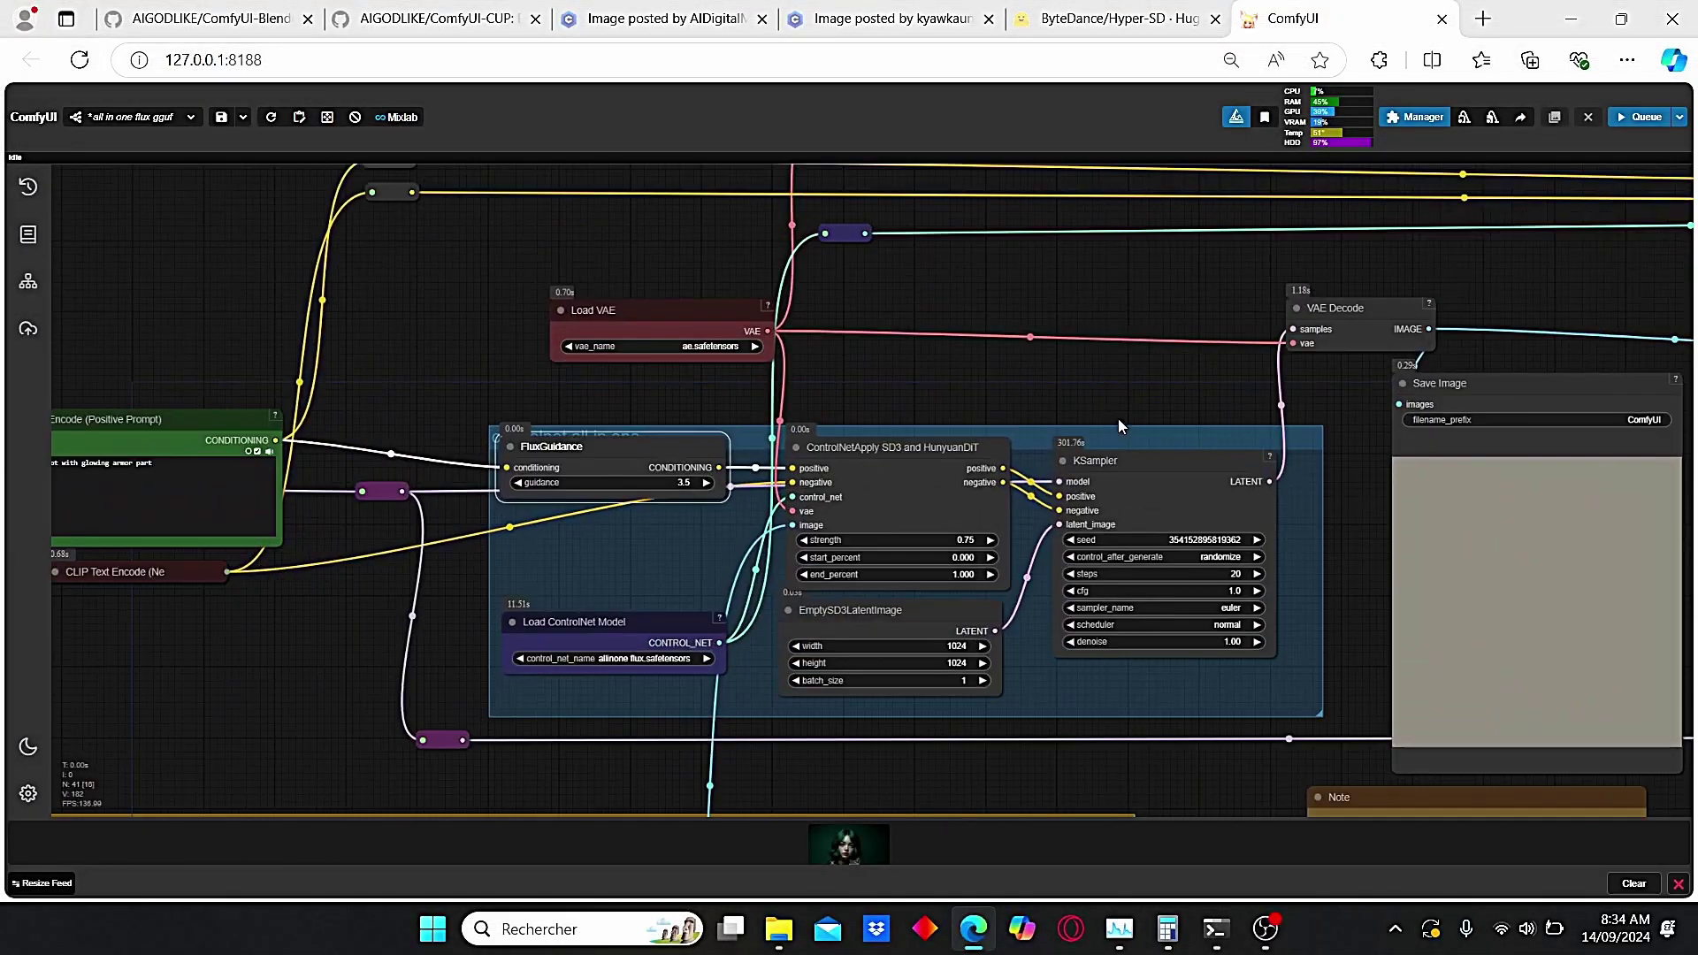
drag(1117, 418, 1133, 300)
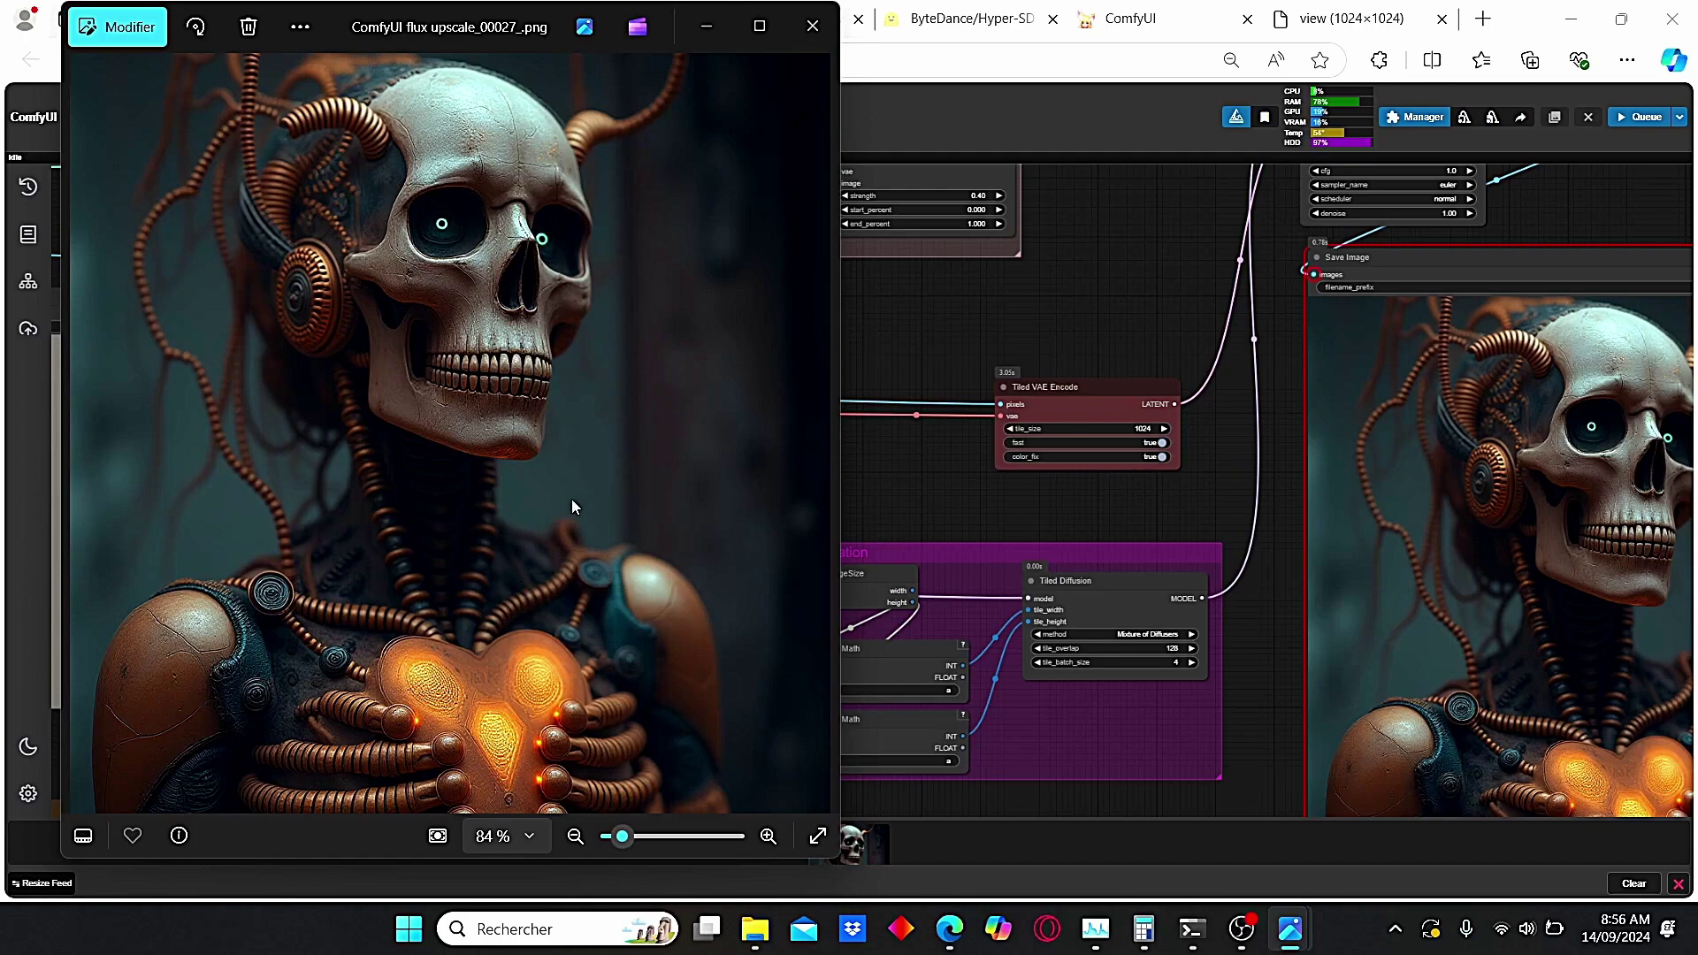
Inspect the skull and armor details of the upscaled robot image in the photo viewer at closer magnification
scroll(521, 357, up, 3)
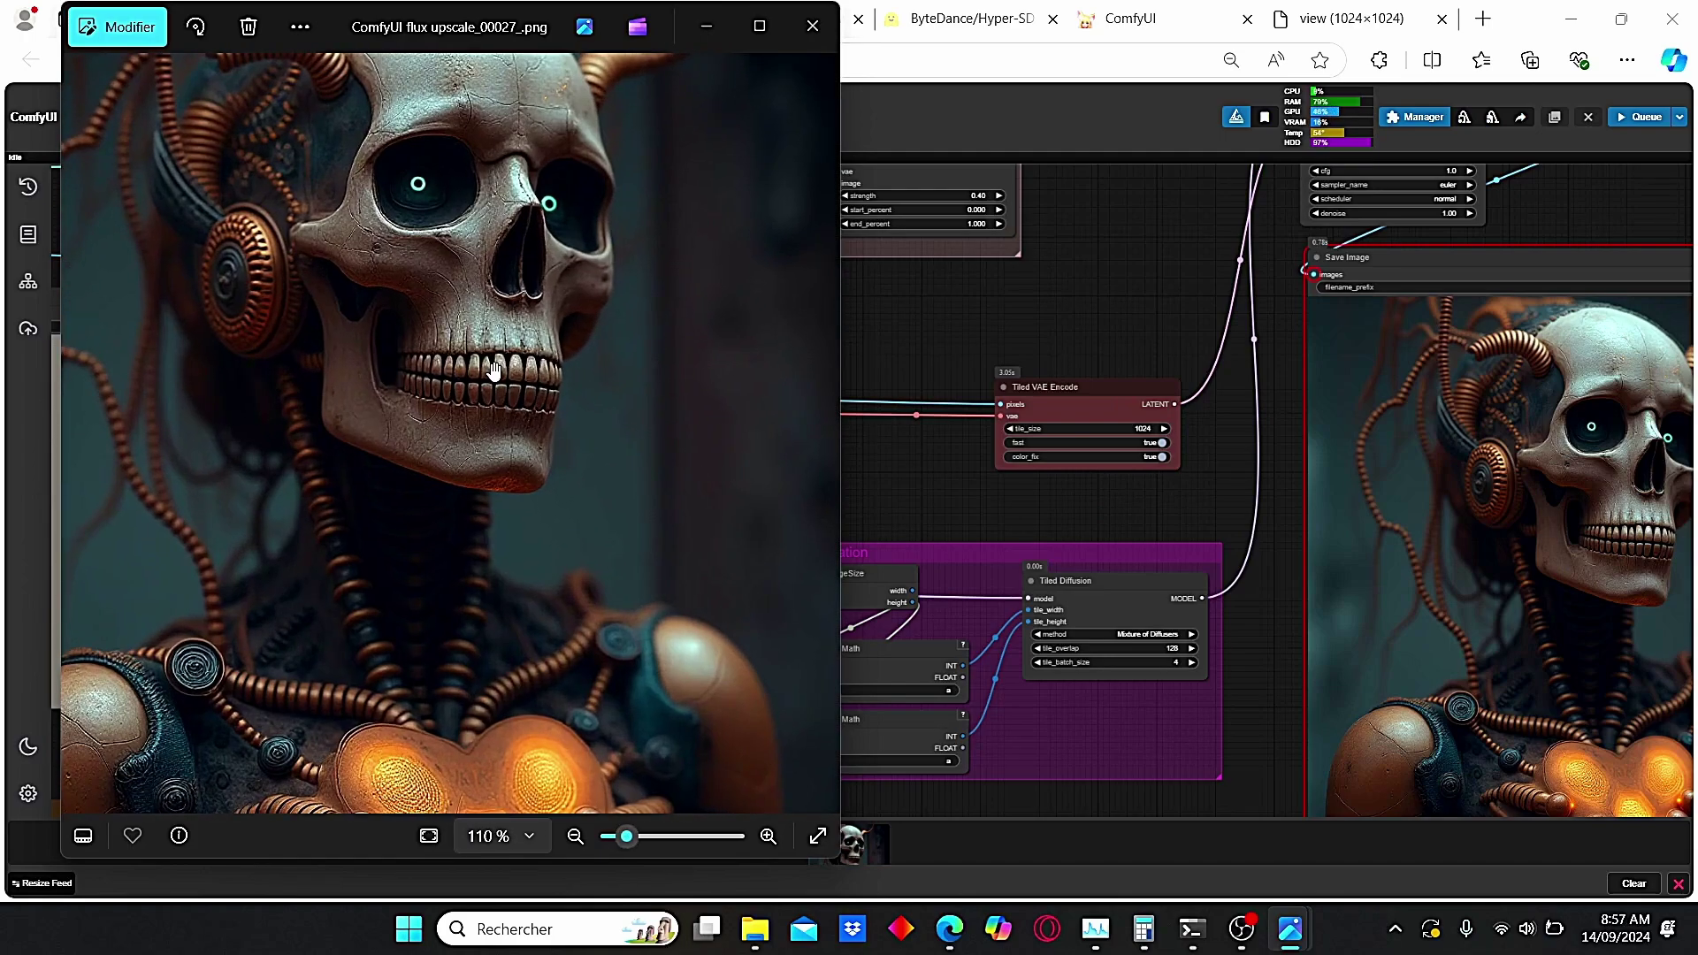
scroll(497, 366, up, 2)
scroll(494, 366, down, 5)
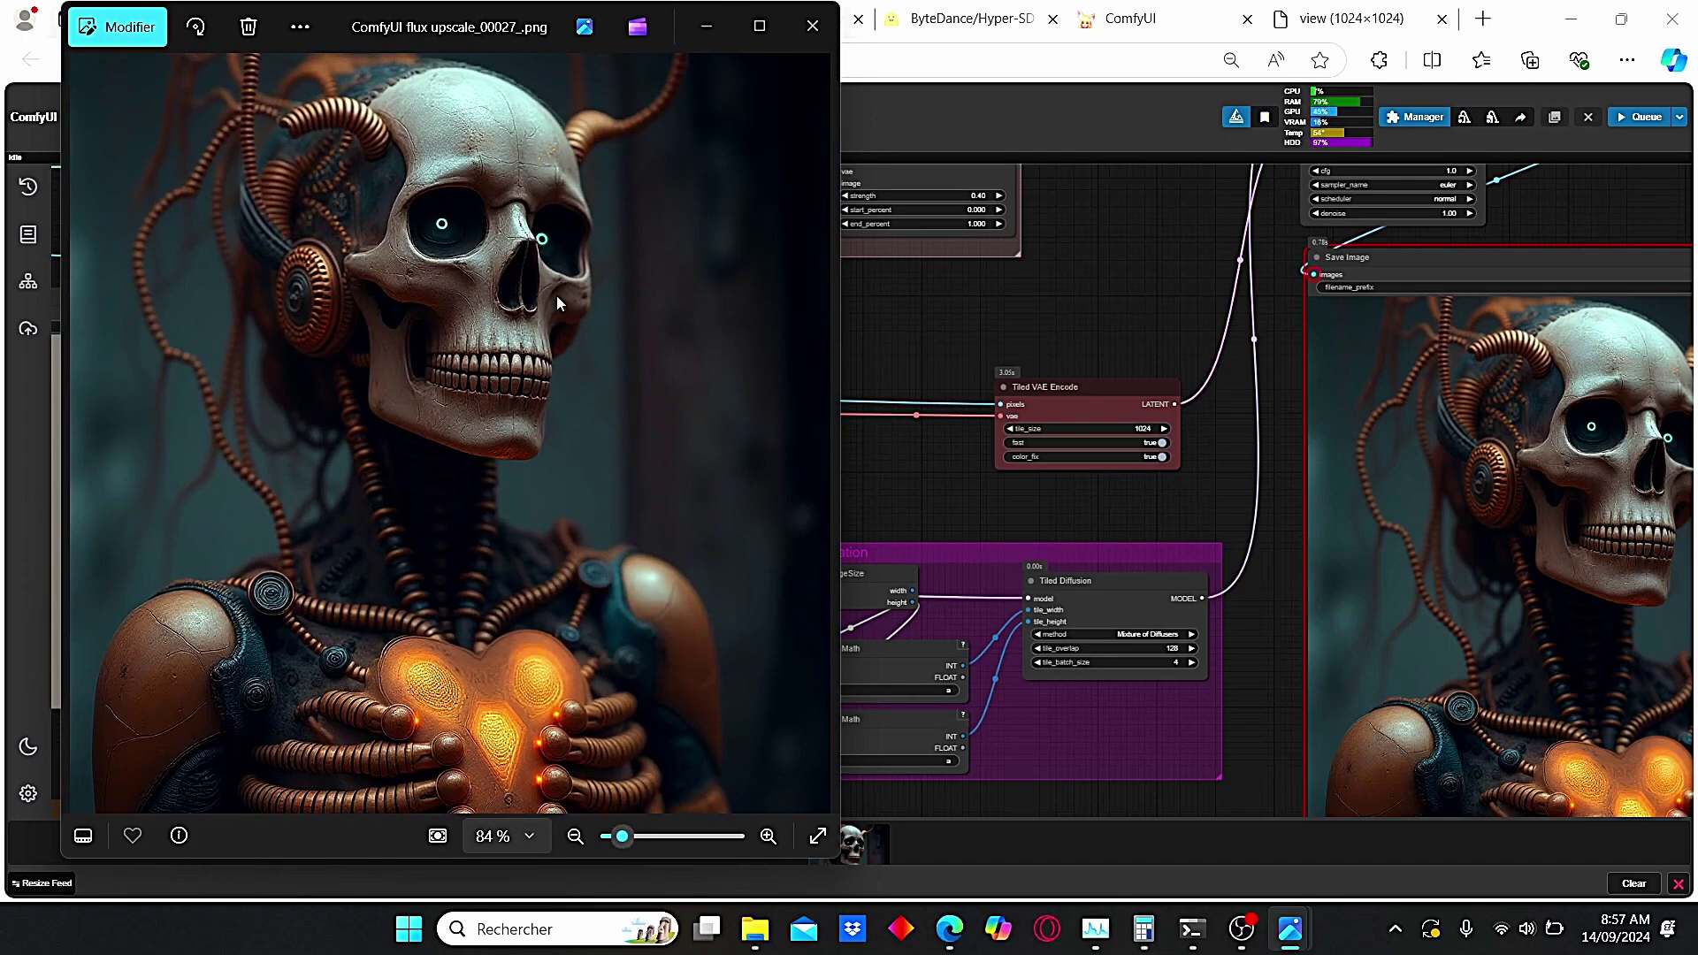
Return to ComfyUI and examine the upscaled image in the Save Image node up close, alongside the tiled upscaling nodes
drag(1282, 371, 777, 370)
drag(1475, 539, 1238, 389)
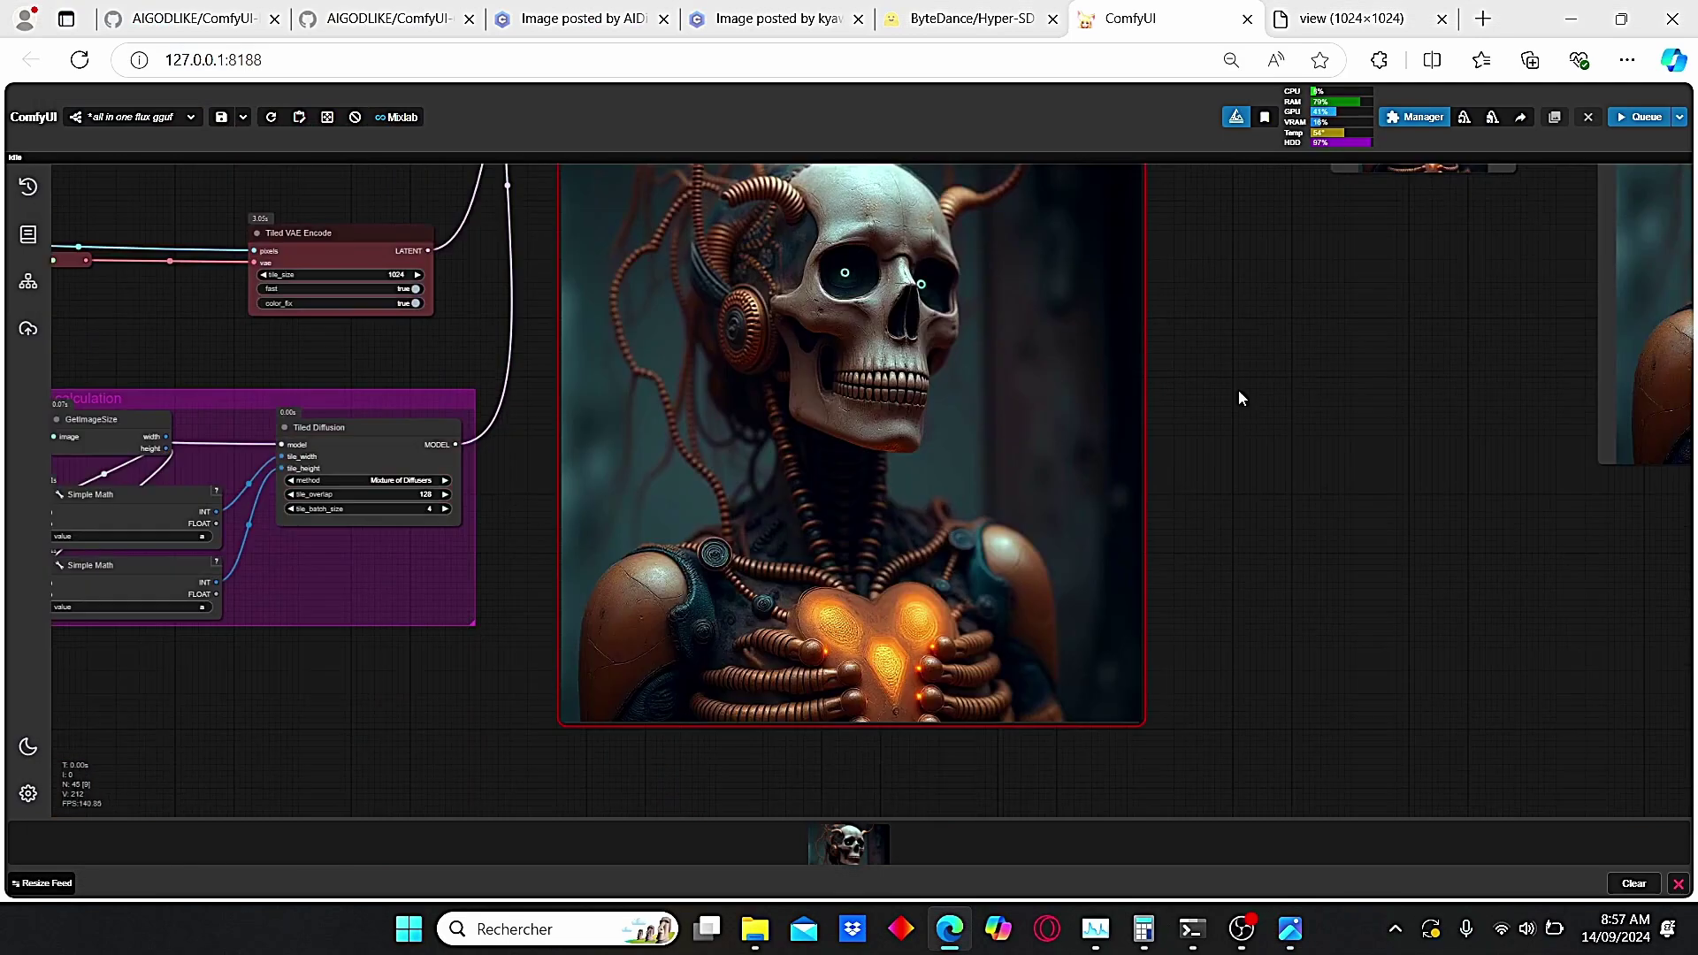
scroll(1176, 423, up, 6)
scroll(1135, 424, down, 5)
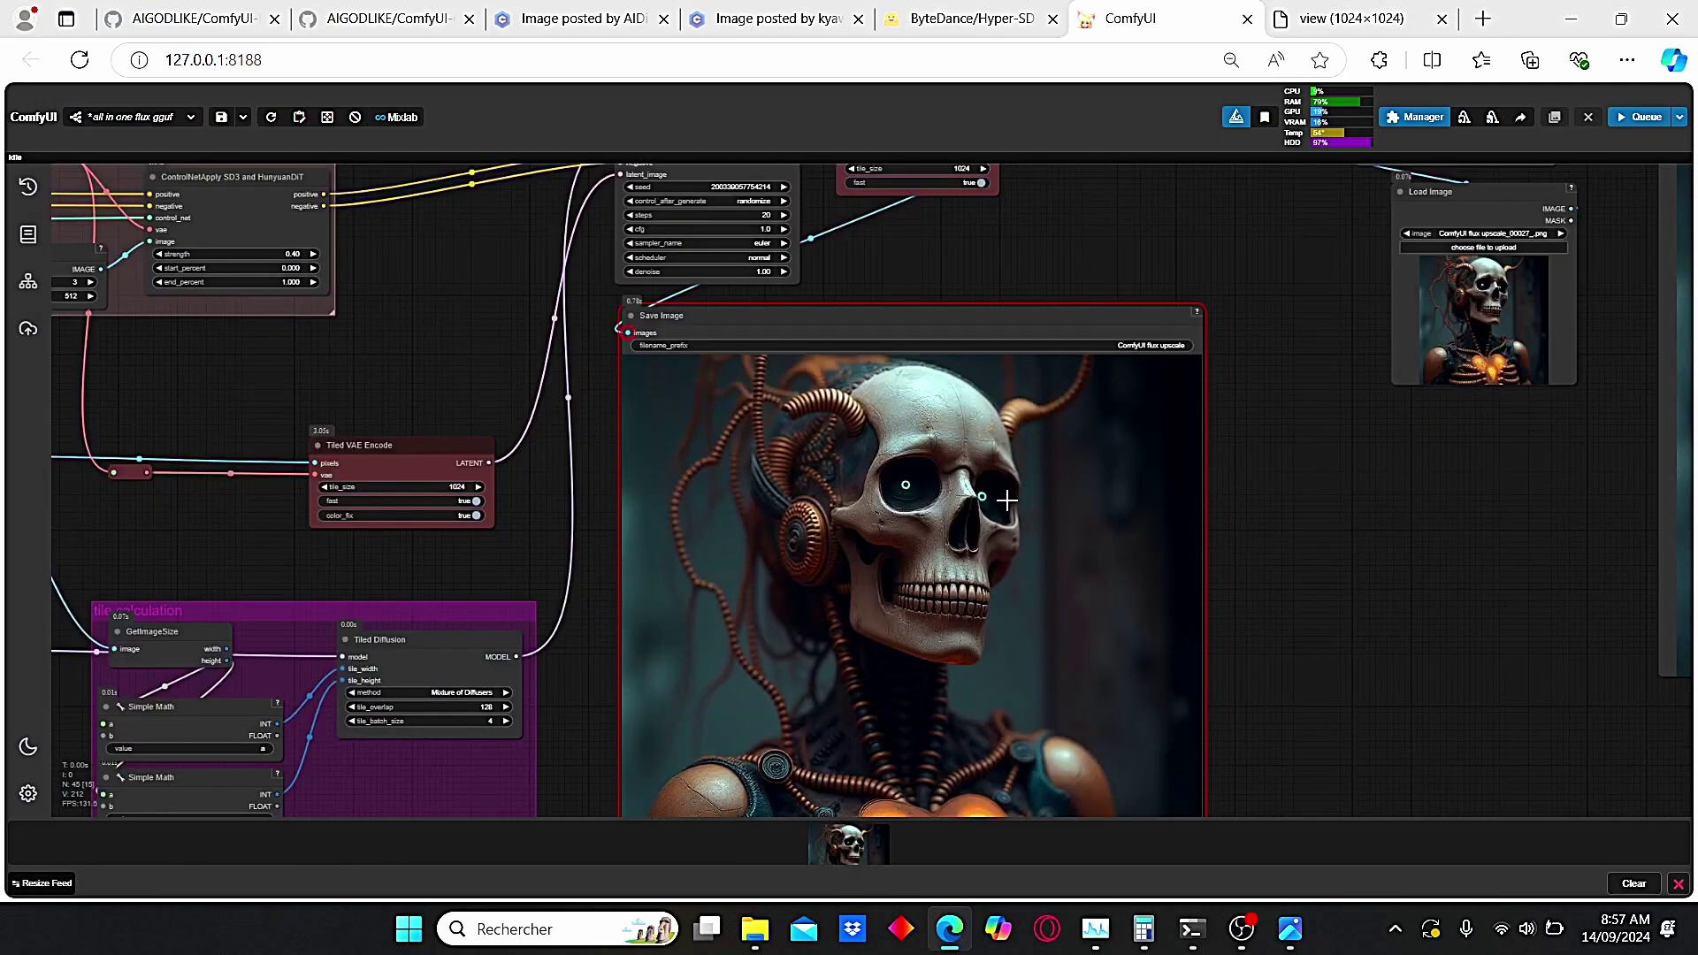
scroll(1384, 391, up, 4)
scroll(1383, 452, down, 2)
scroll(1383, 452, down, 3)
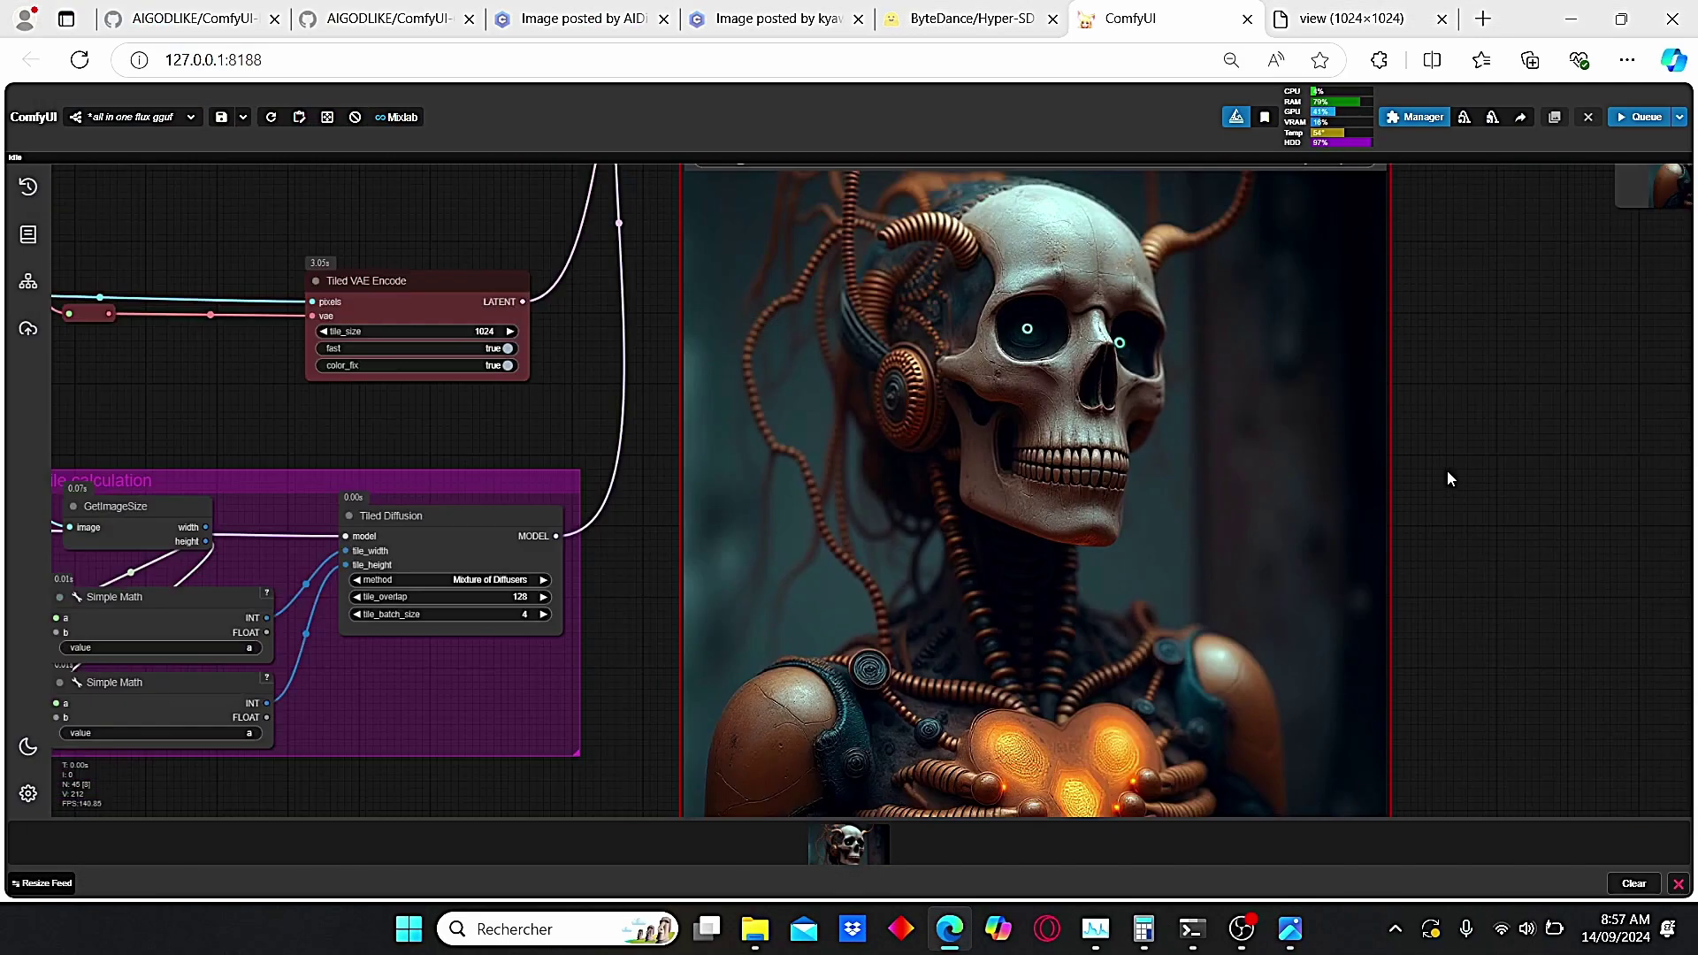
scroll(1281, 436, up, 4)
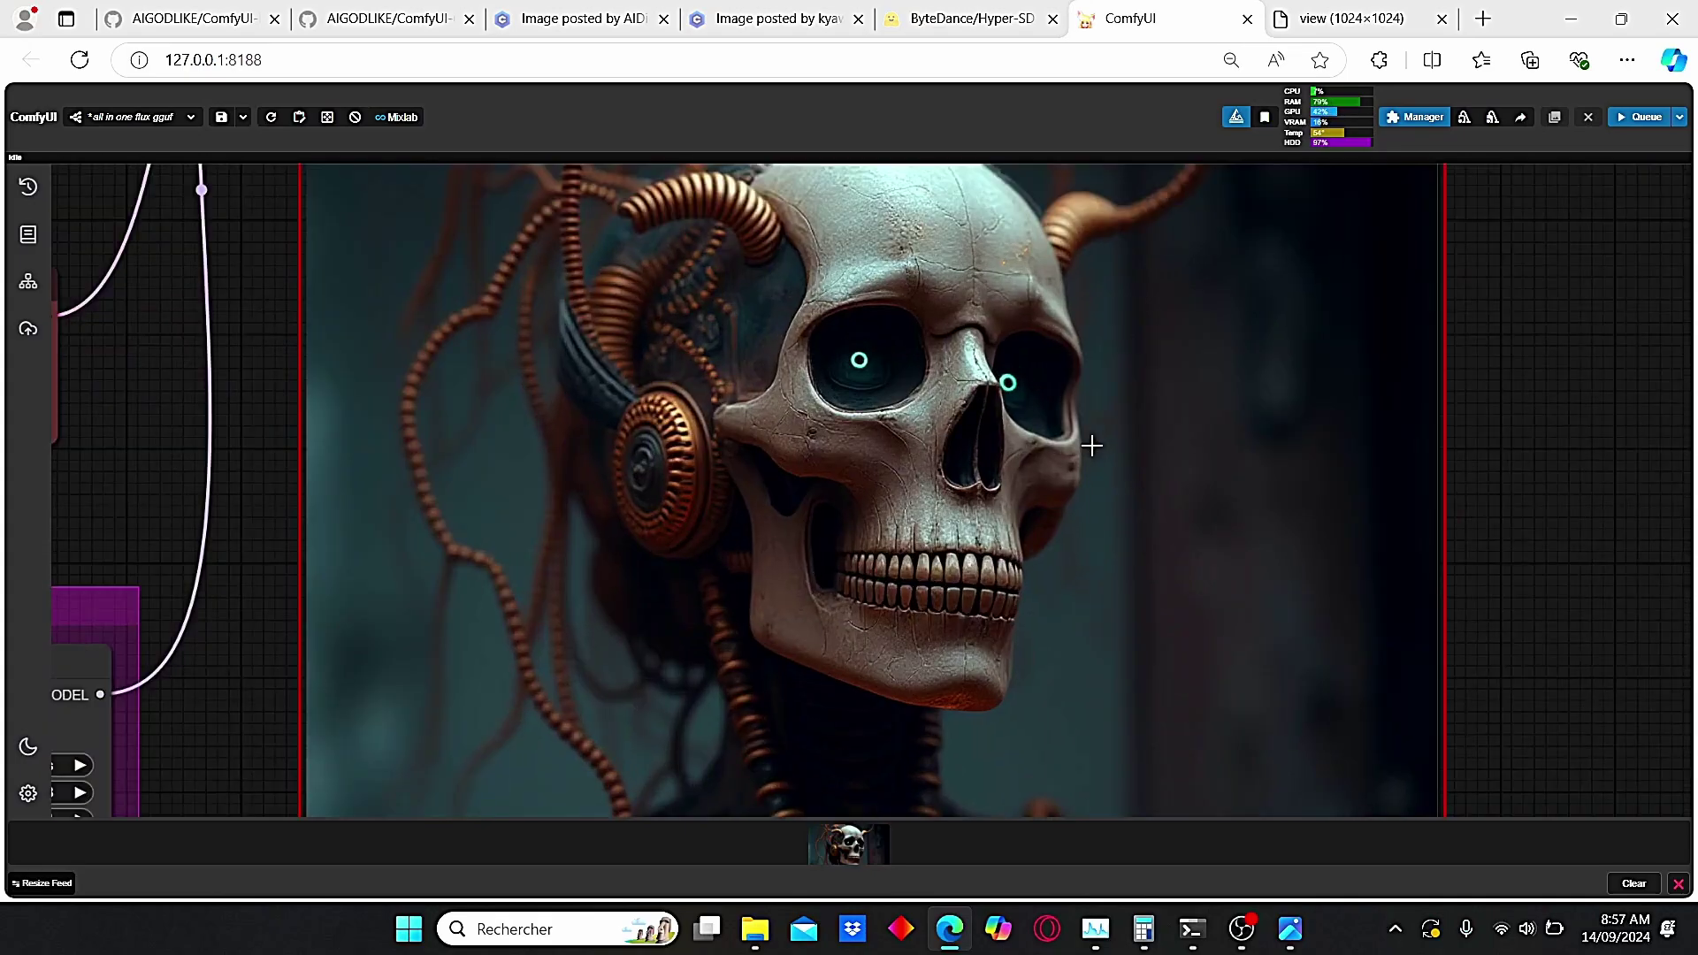
scroll(1480, 622, down, 6)
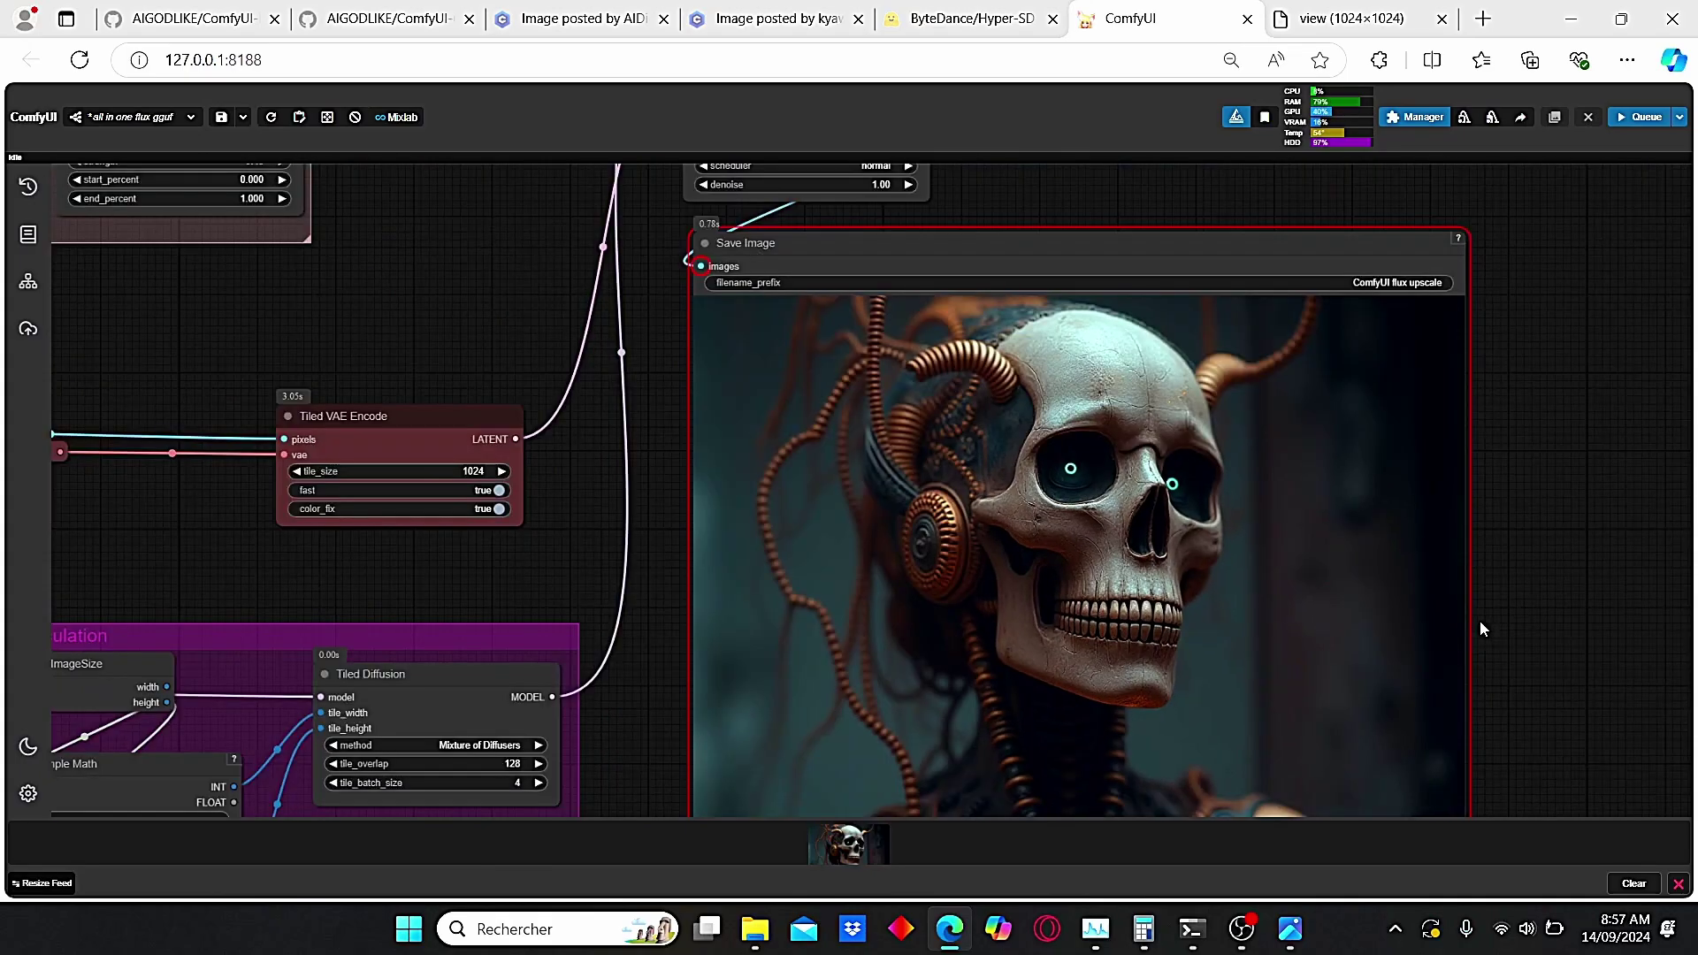
drag(1530, 614, 1482, 470)
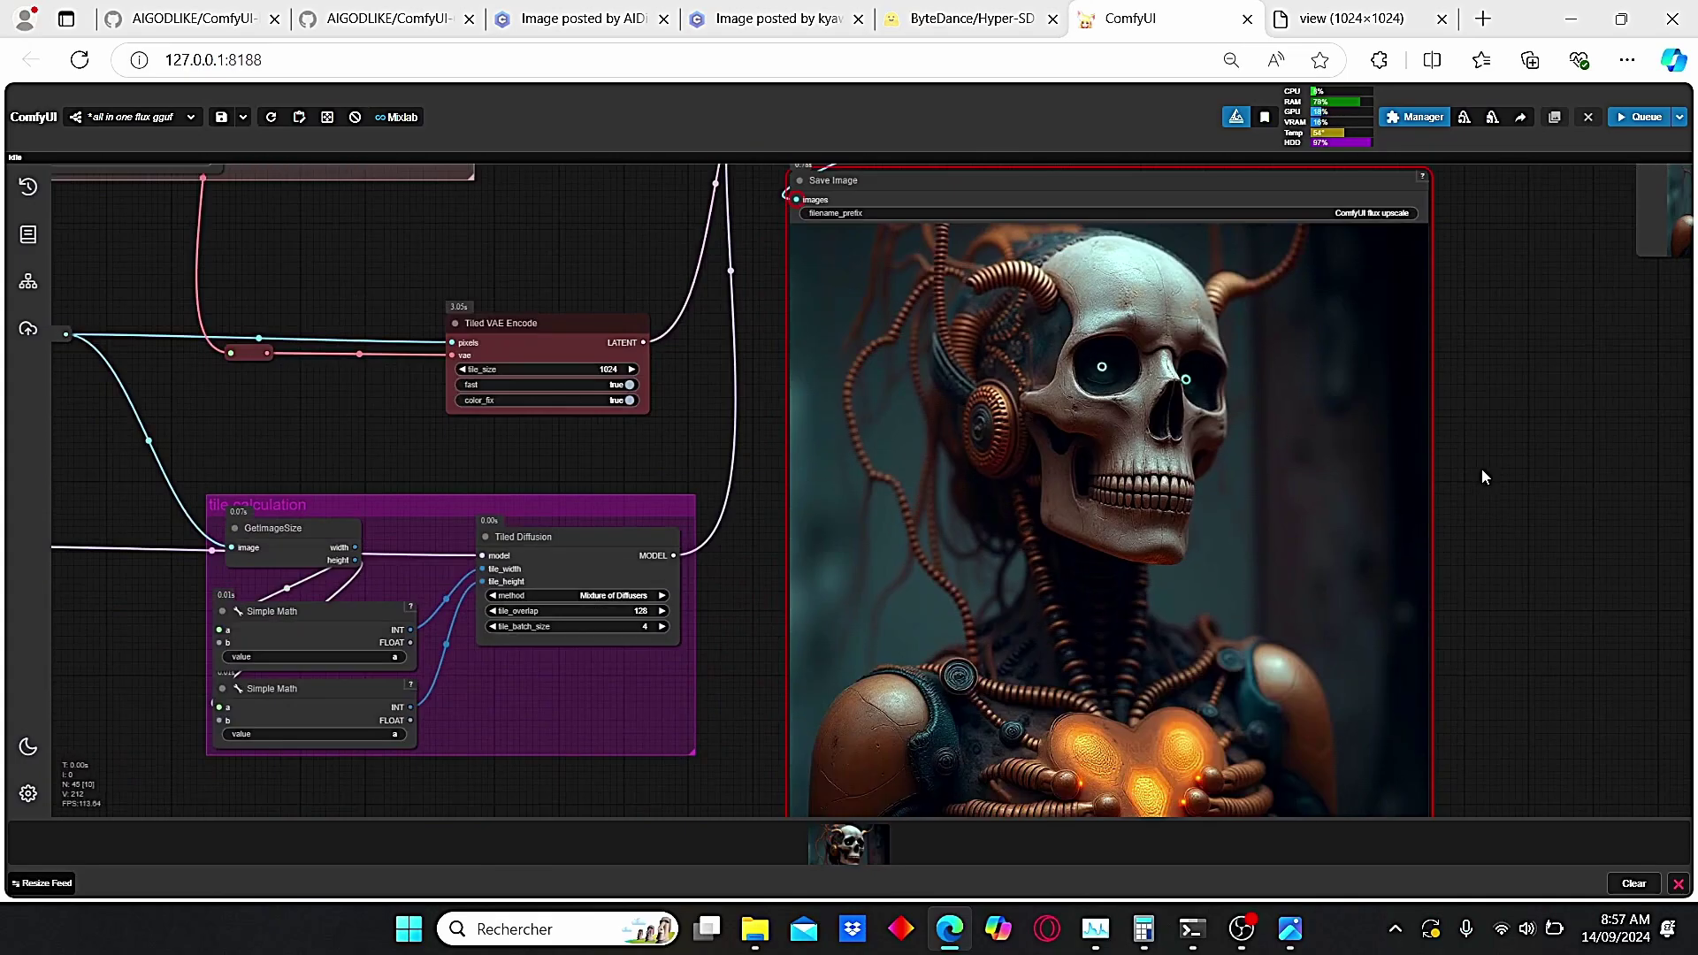
drag(1520, 406, 1611, 645)
scroll(1611, 646, up, 2)
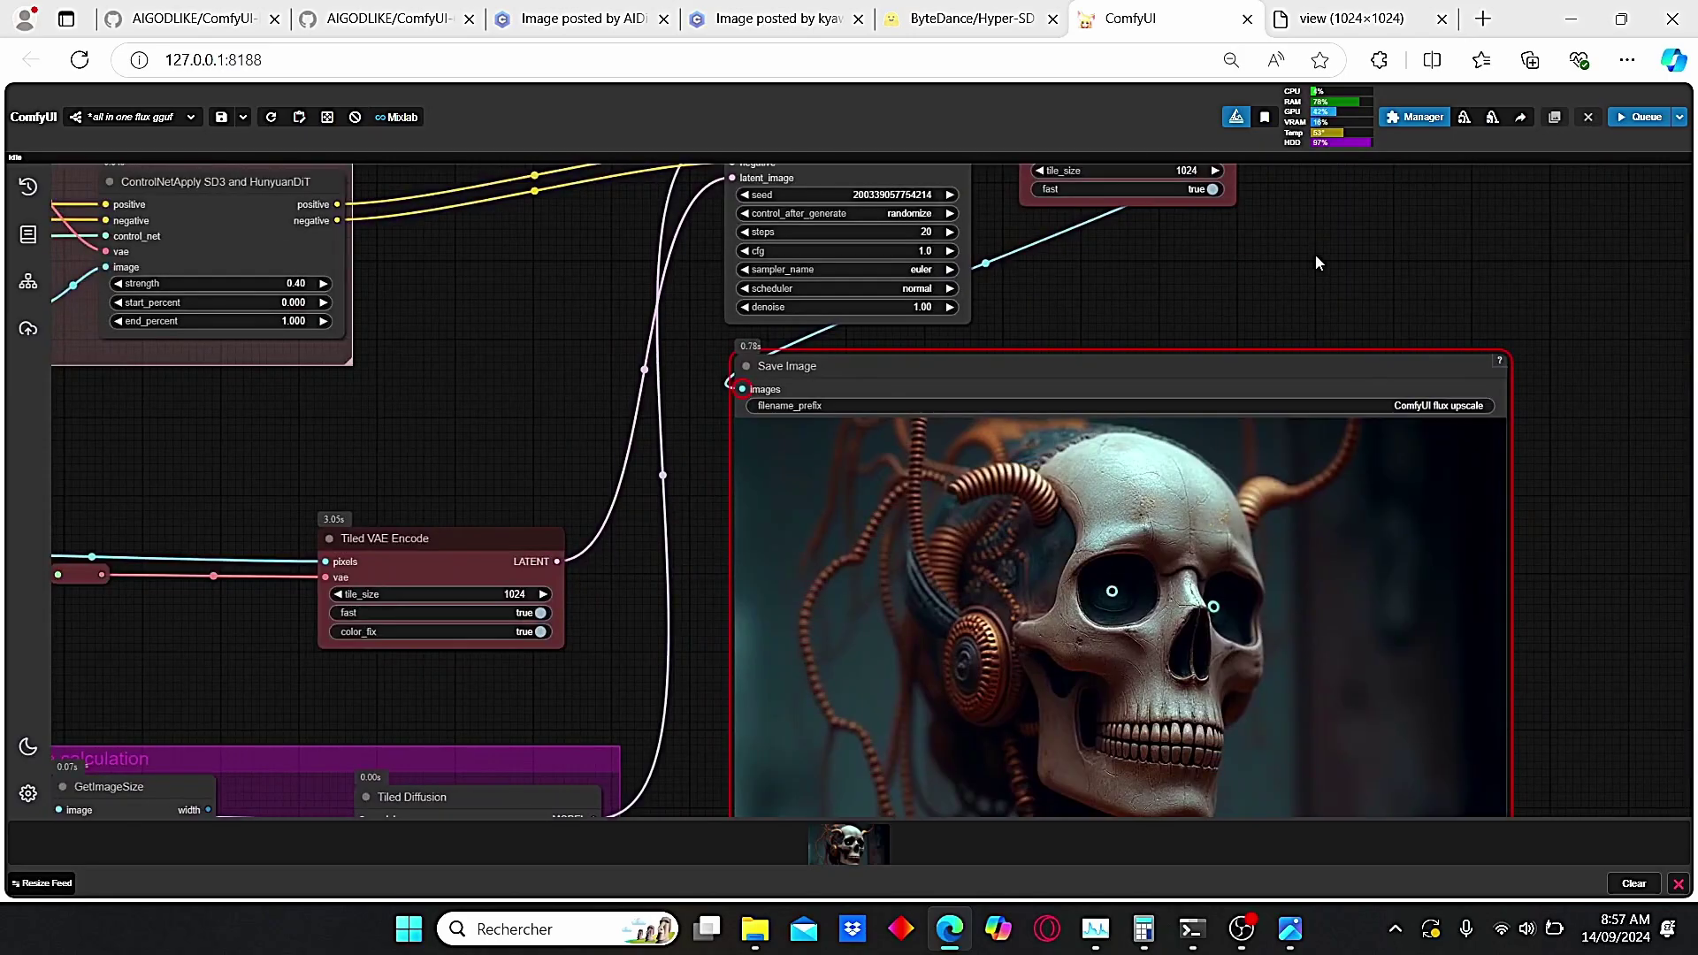
Move the Load Upscale Model and Upscale Image (using Model) nodes higher and reposition the Load Image node below them
drag(1315, 262, 976, 406)
drag(1183, 414, 986, 466)
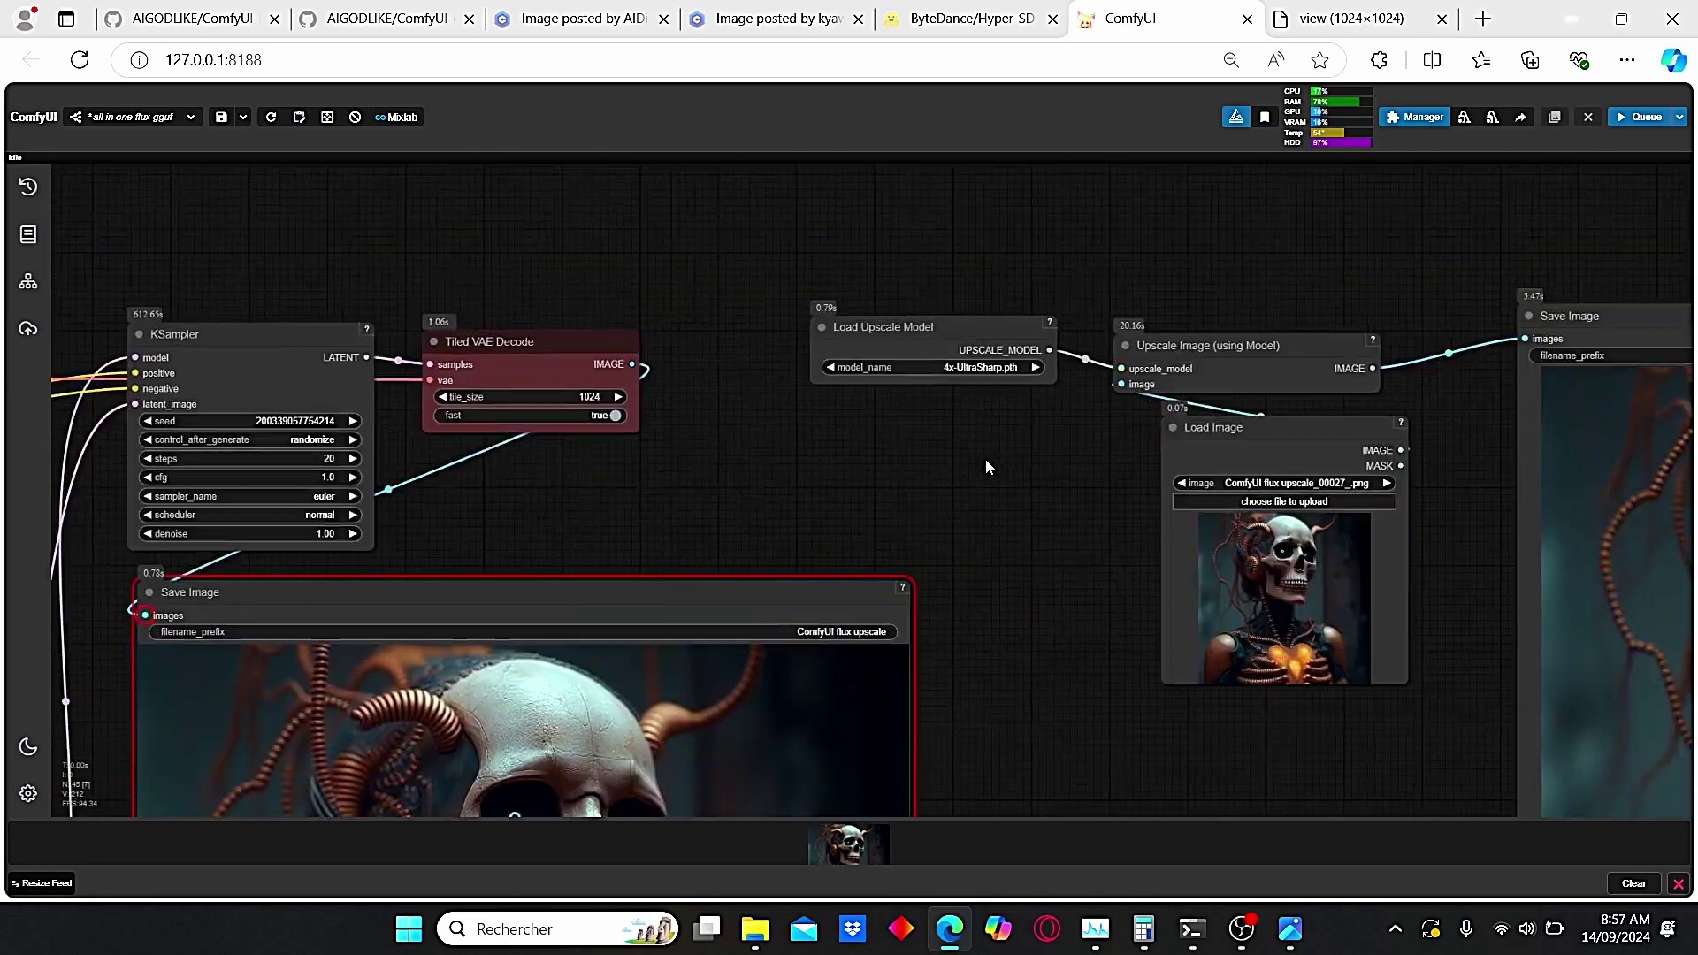
drag(946, 346, 983, 226)
drag(1176, 350, 1233, 278)
drag(1015, 430, 879, 437)
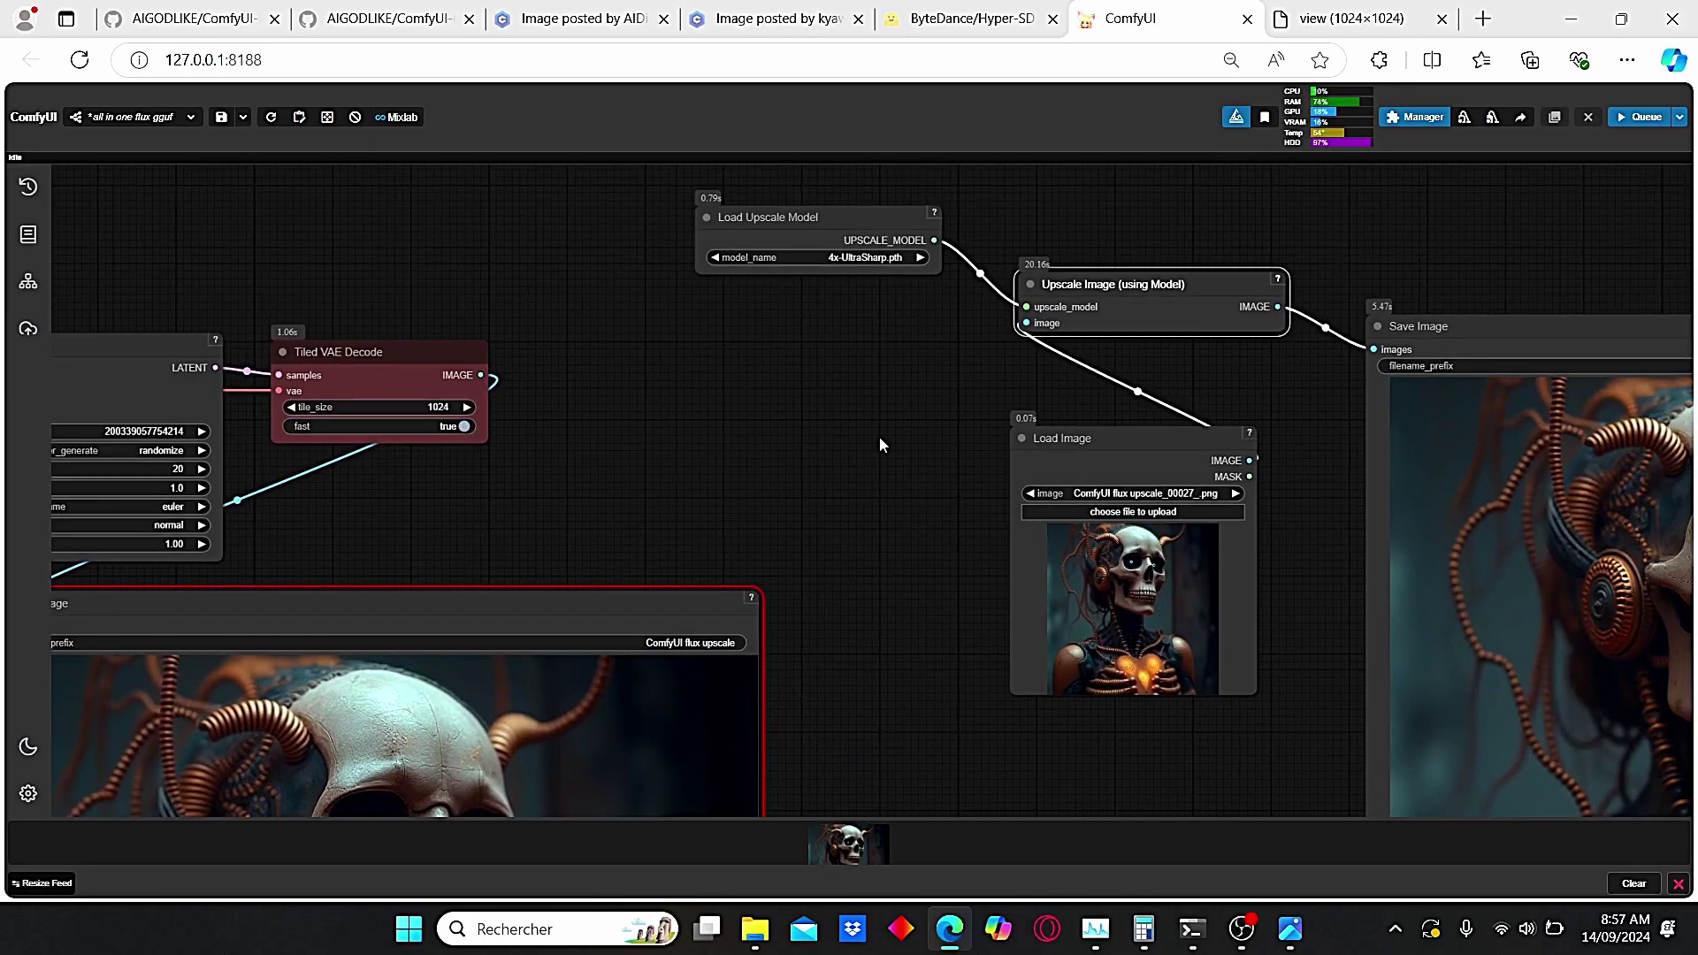
scroll(844, 217, up, 4)
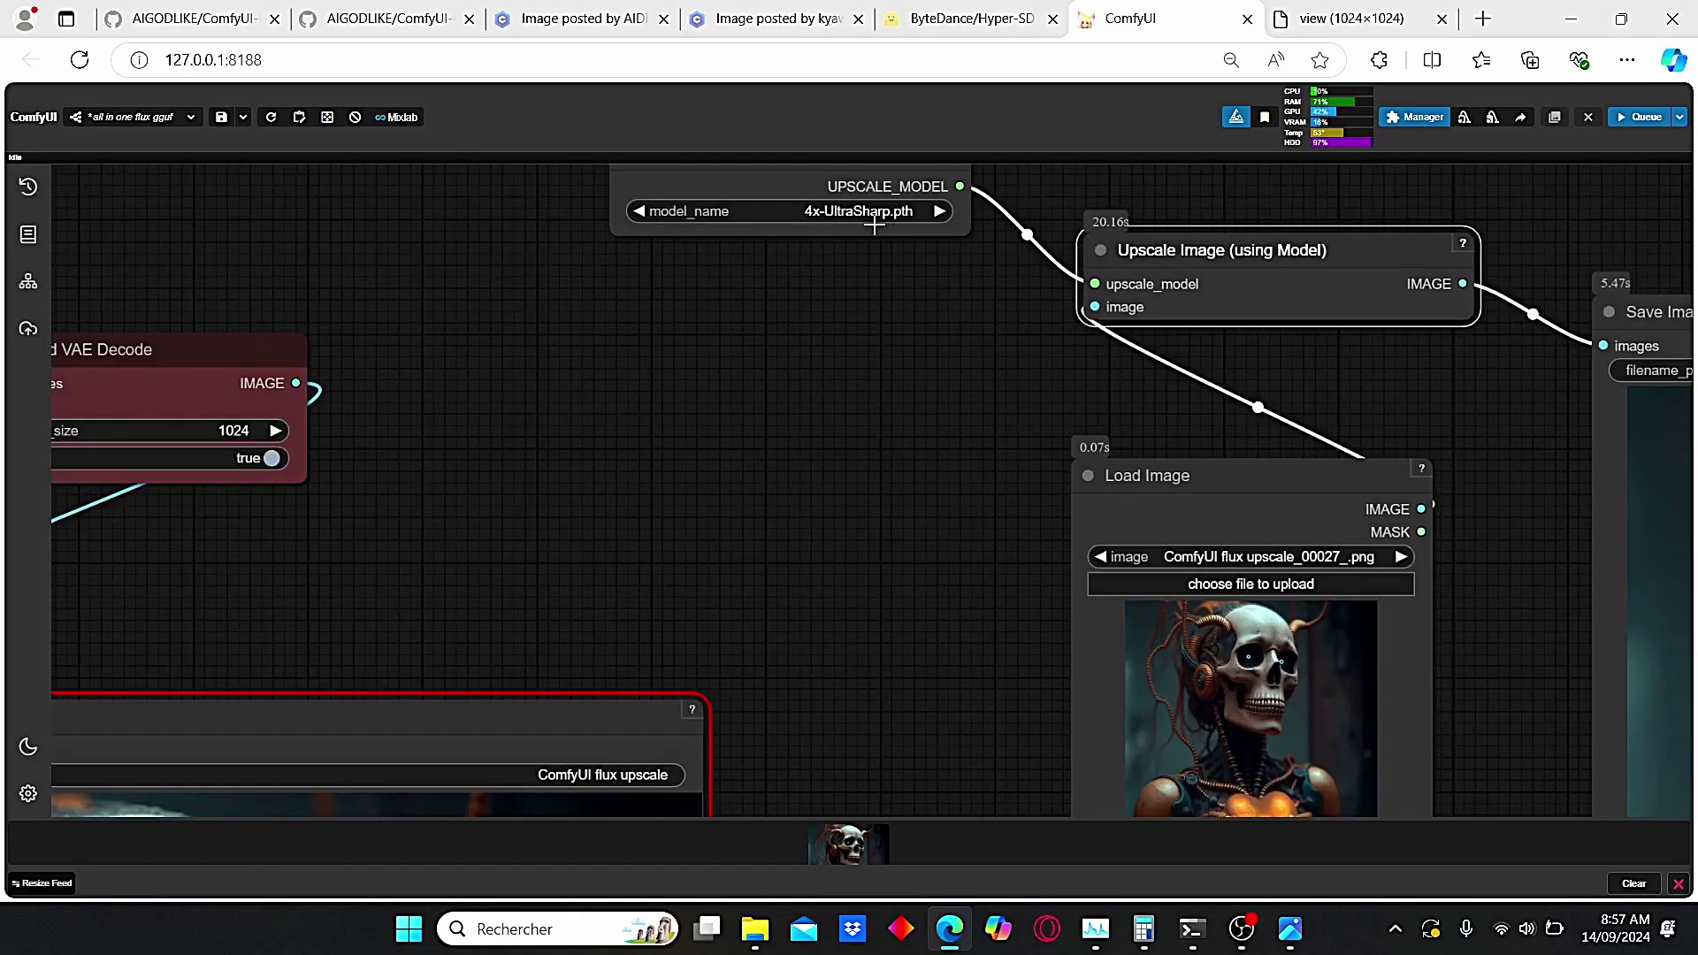
scroll(968, 510, down, 3)
drag(961, 444, 852, 451)
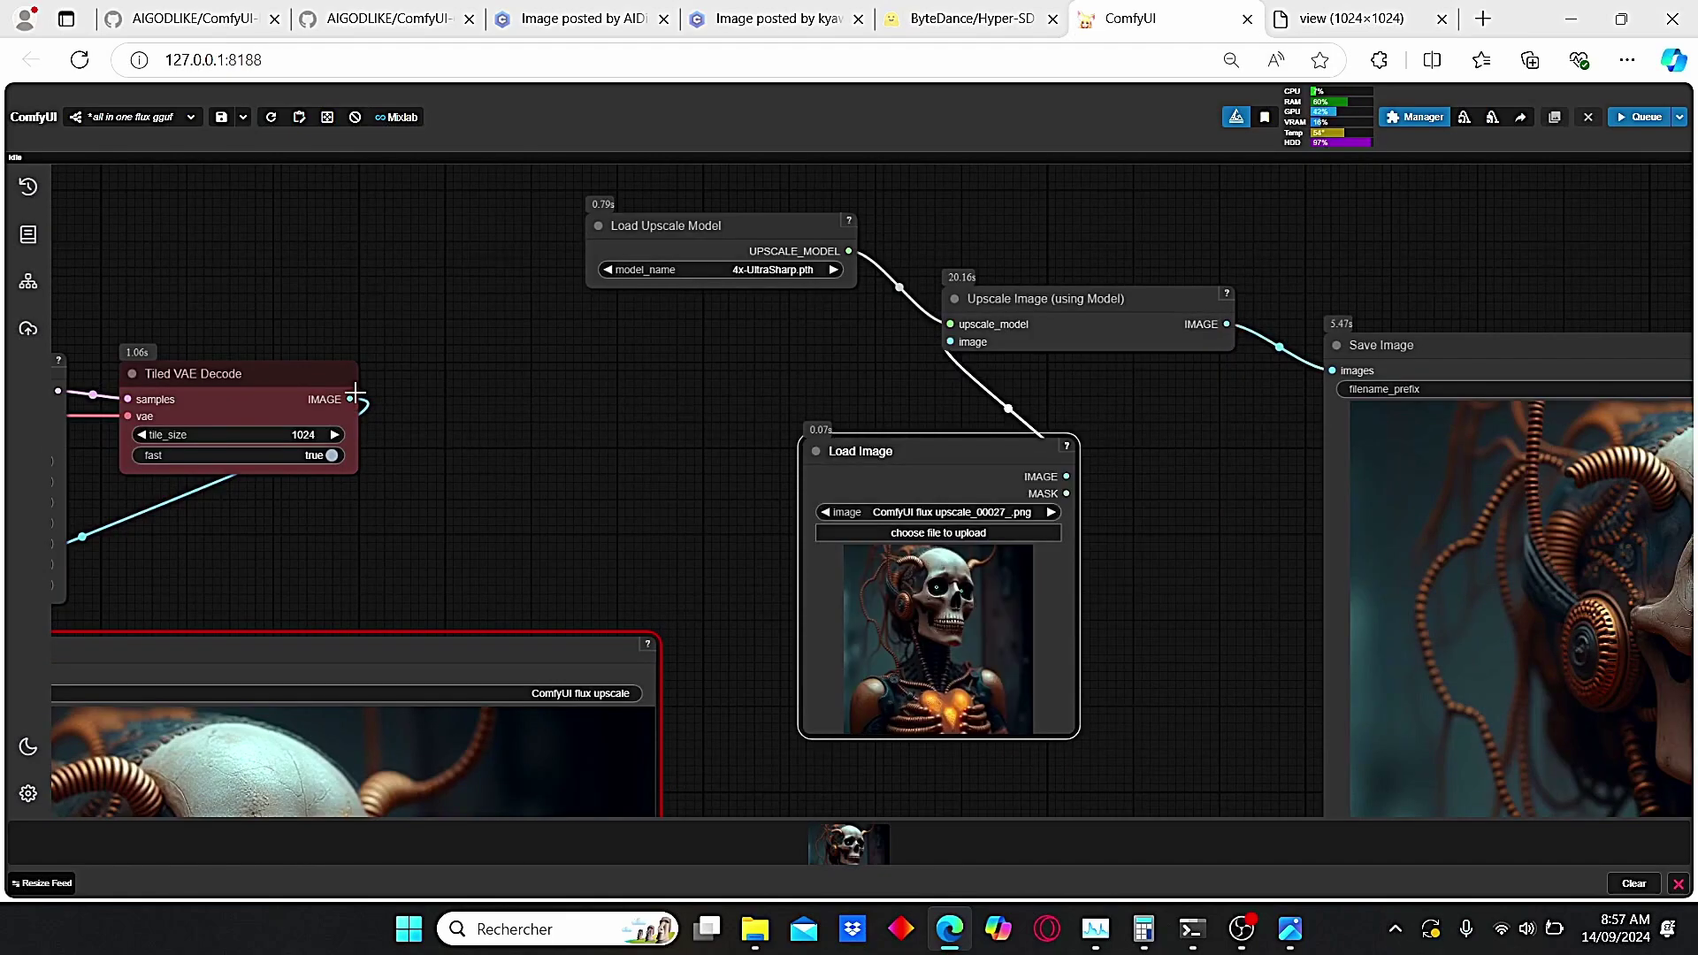
Connect the Tiled VAE Decode IMAGE output to the image input of Upscale Image (using Model), replacing the Load Image link
drag(352, 402, 951, 341)
scroll(844, 407, down, 2)
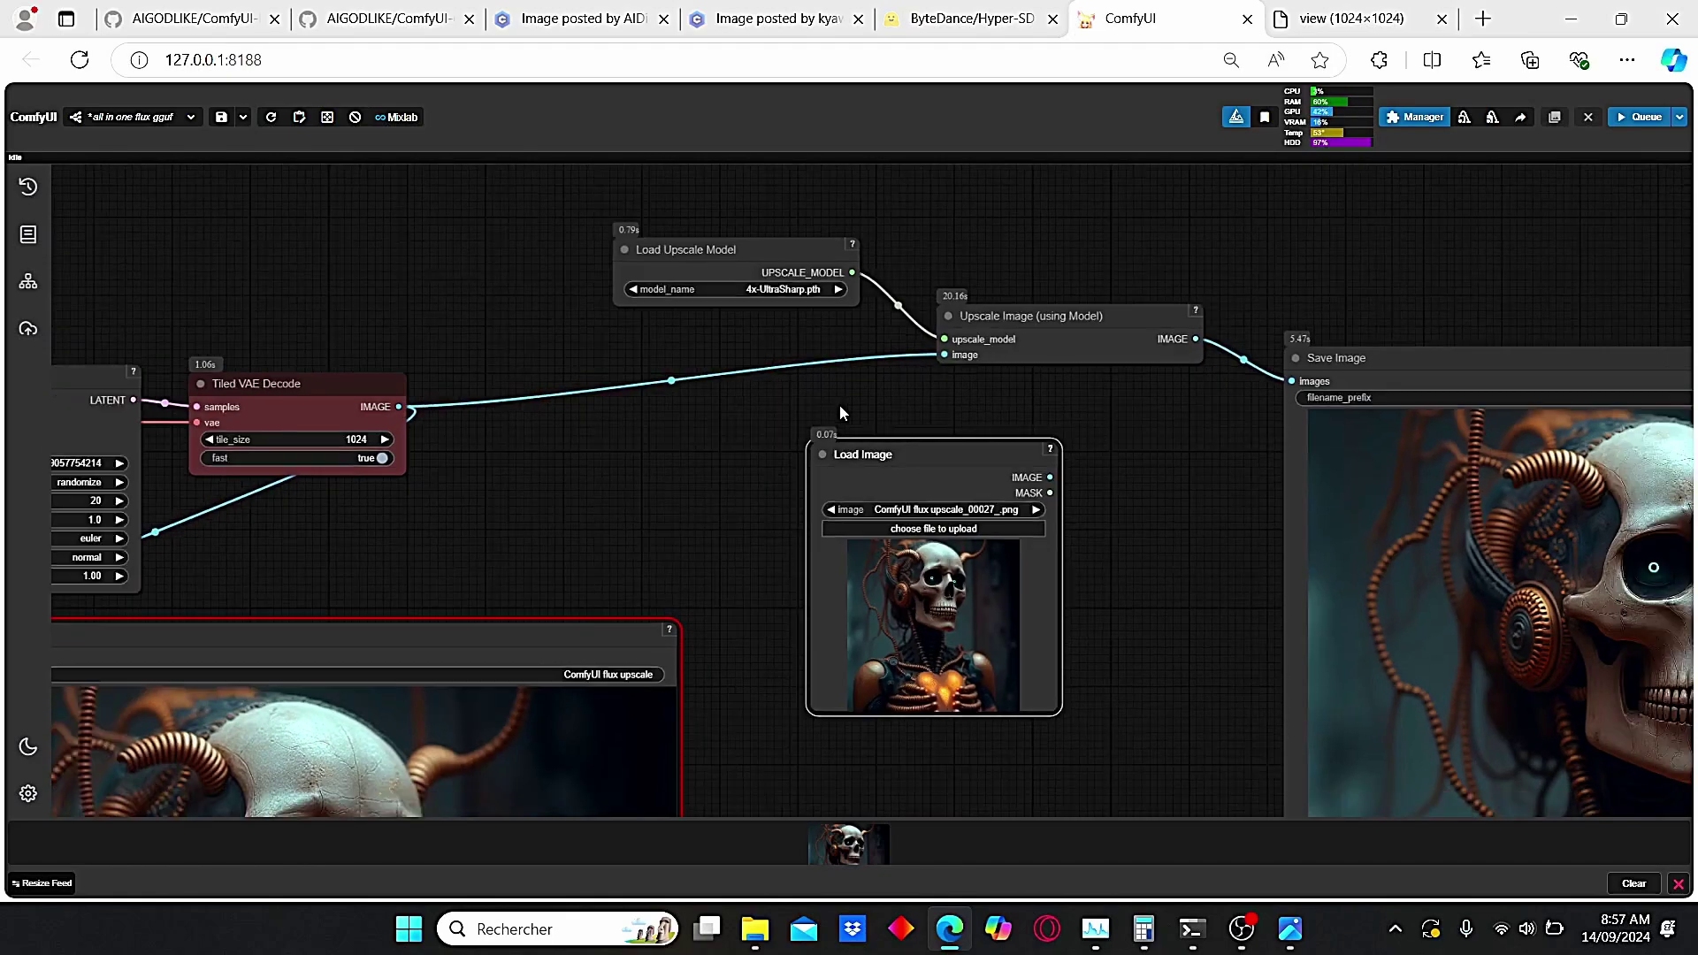
drag(749, 473, 940, 281)
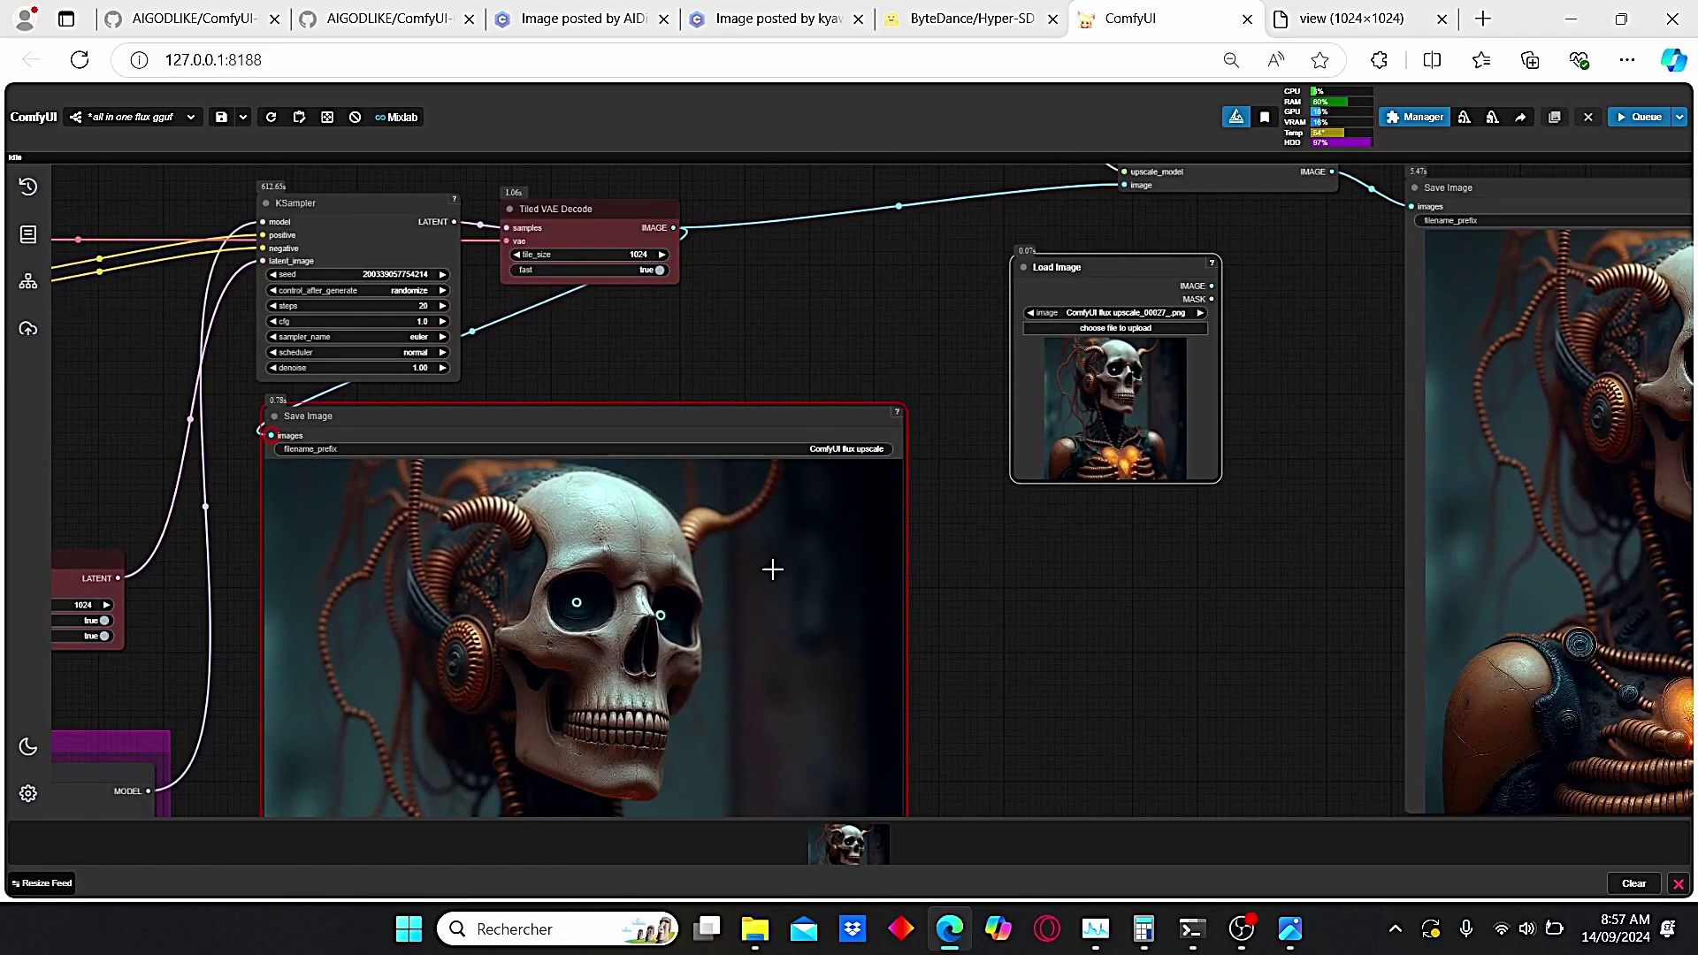
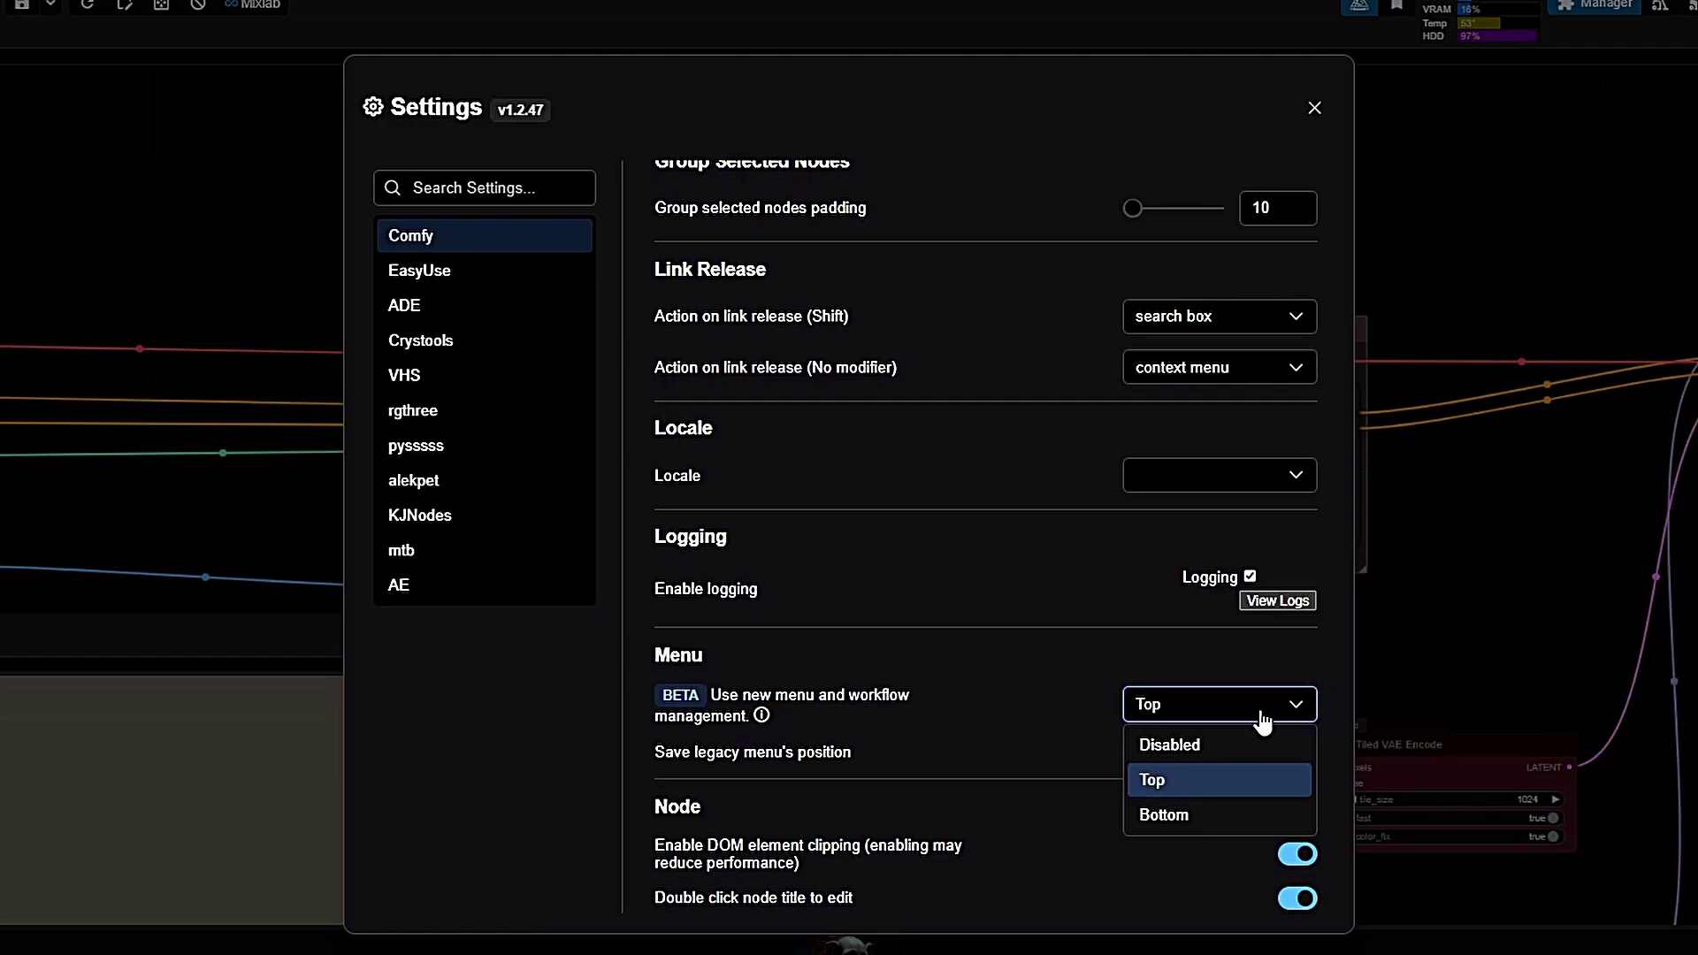
Check the new menu and workflow management setting, leaving it at Top, and close the settings
click(1262, 721)
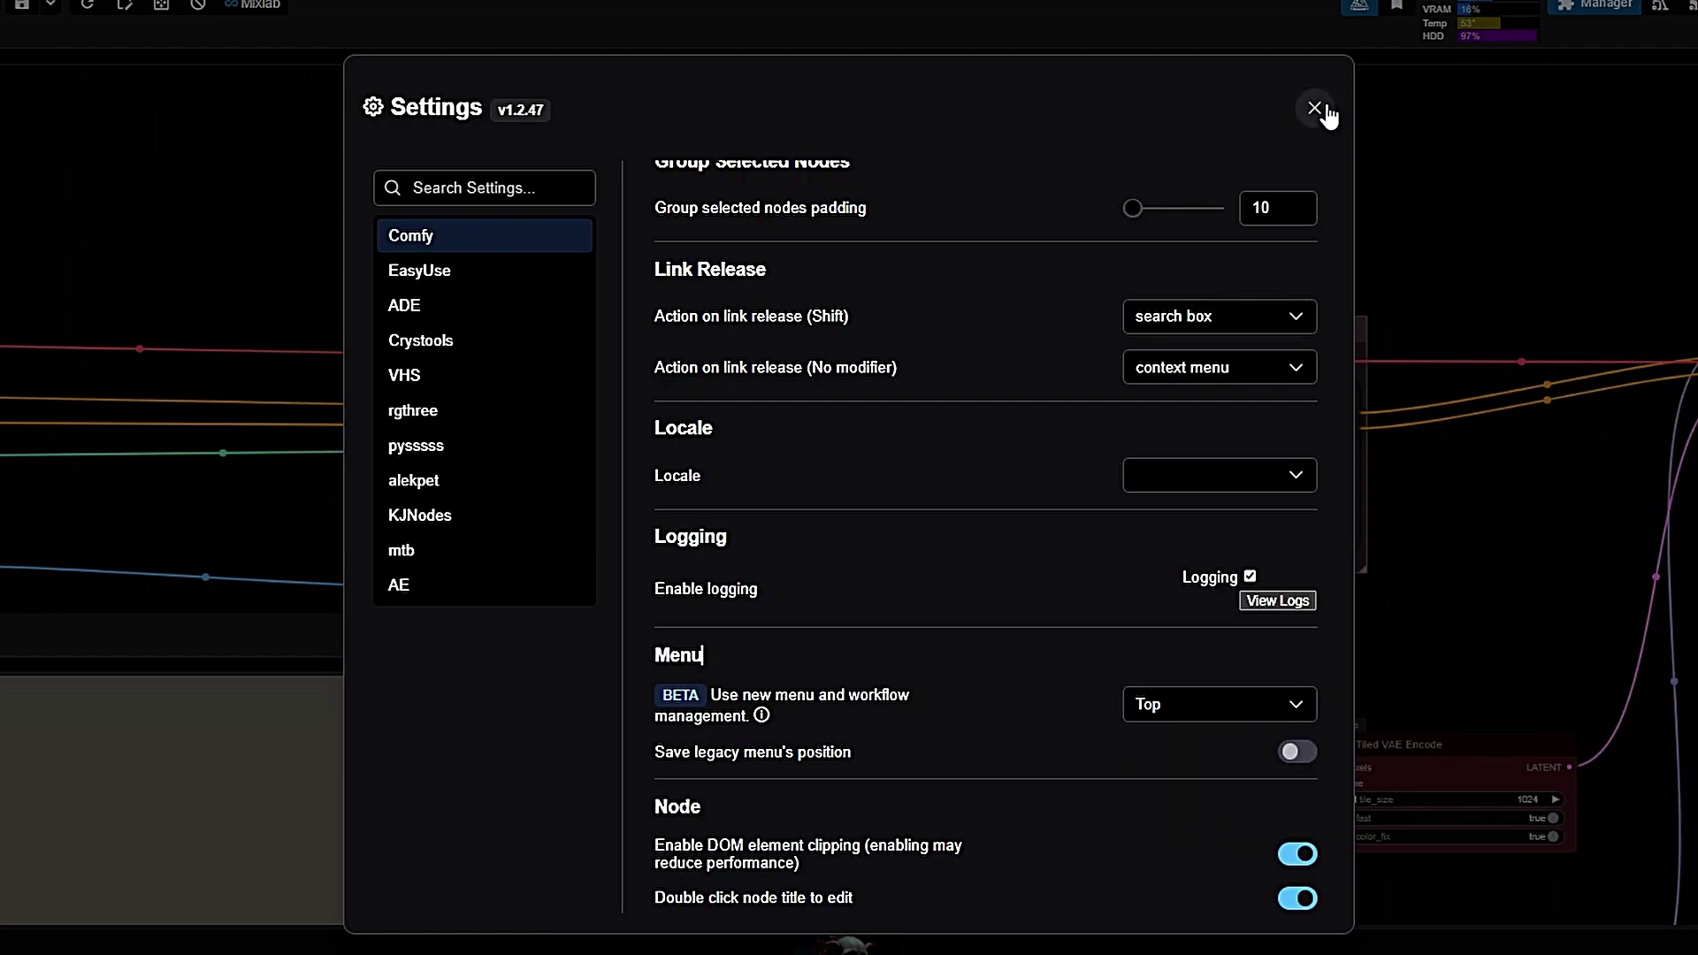
click(1314, 107)
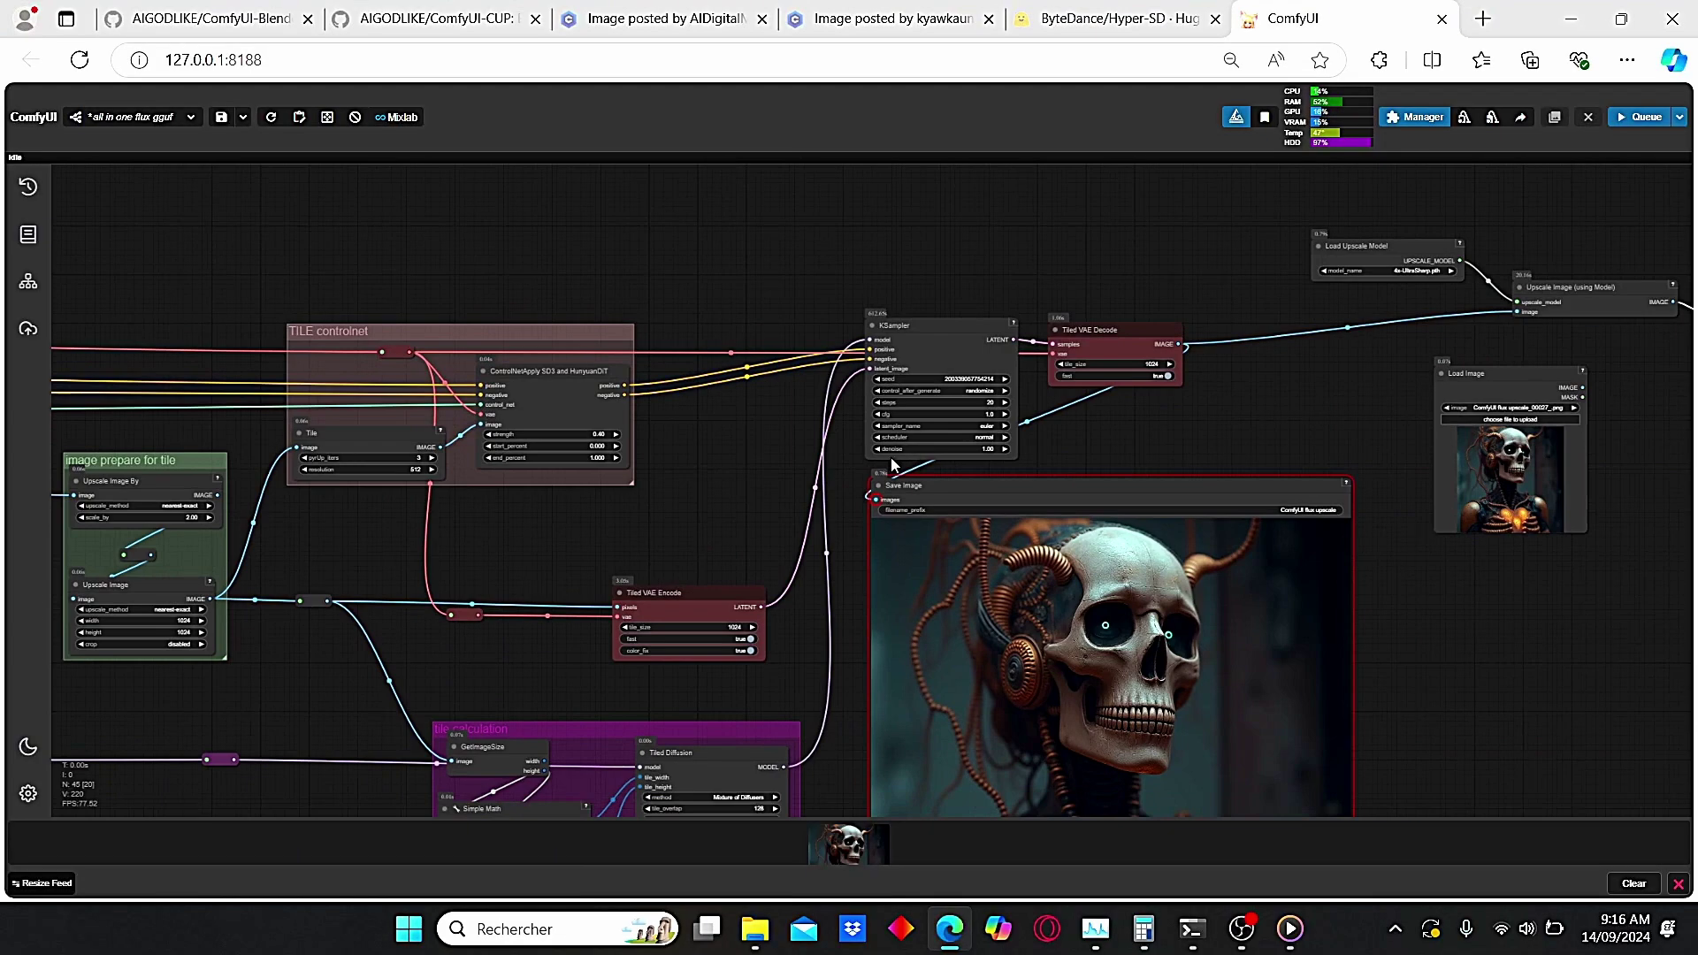
Examine the model upscale chain from Tiled VAE Decode to Save Image, then the second KSampler and TILE controlnet nodes
drag(1578, 361, 1062, 345)
scroll(1062, 344, up, 4)
drag(973, 301, 954, 476)
scroll(1033, 510, up, 1)
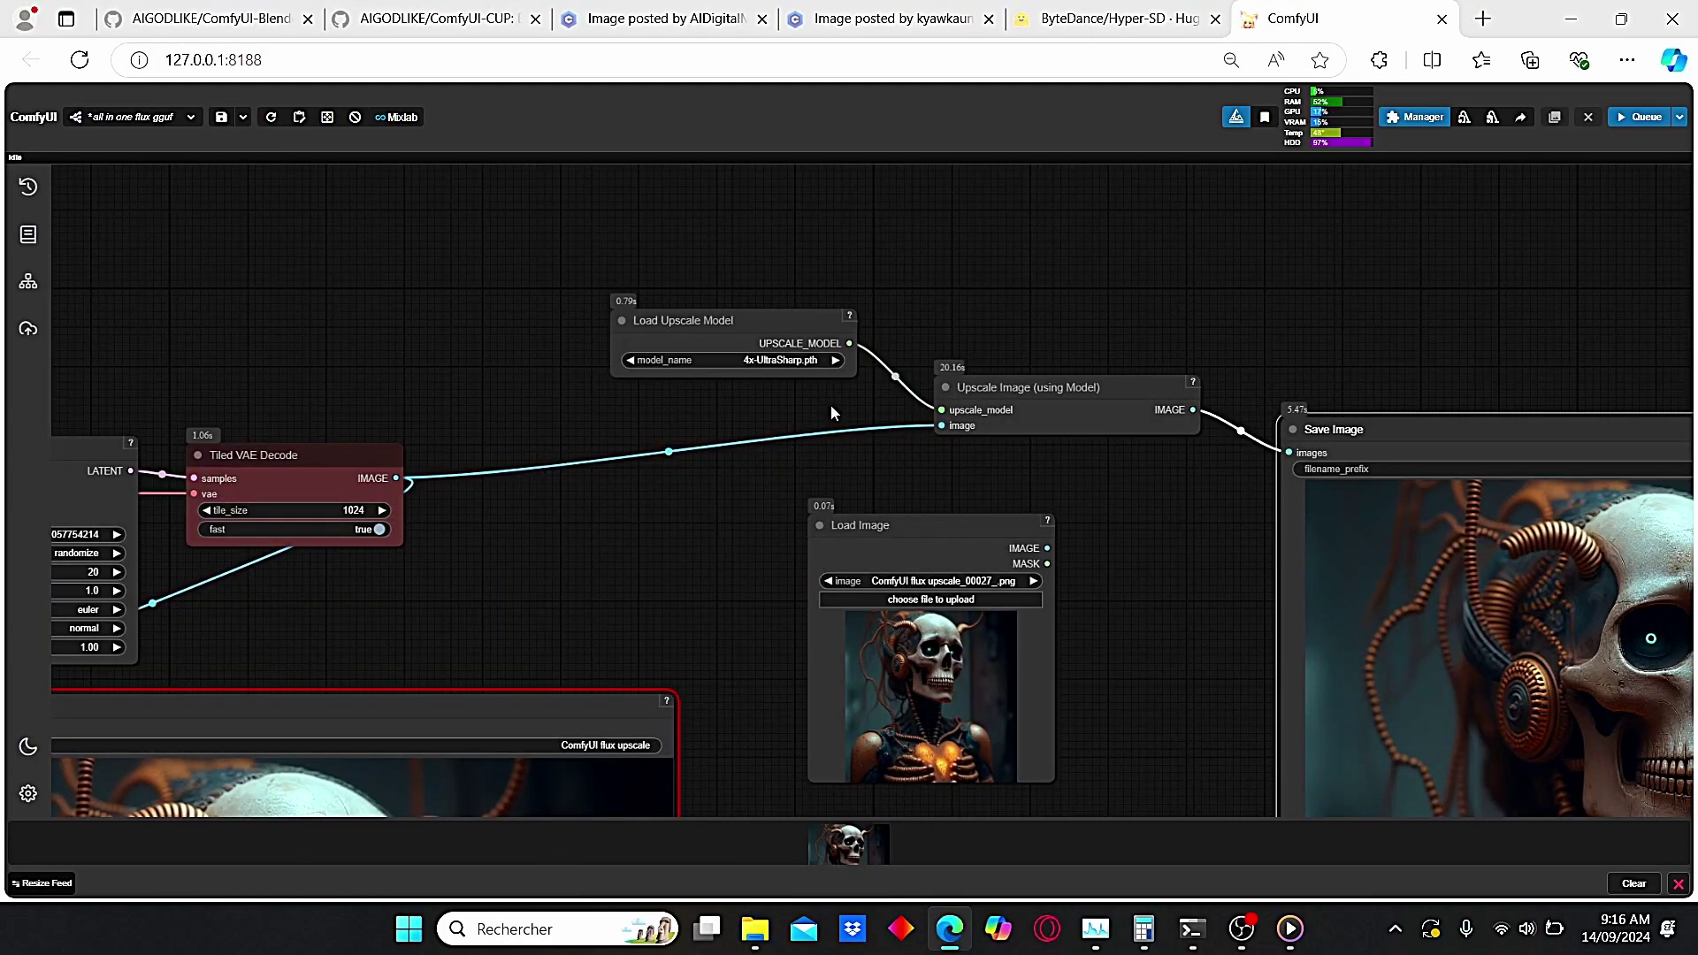
scroll(1186, 340, down, 2)
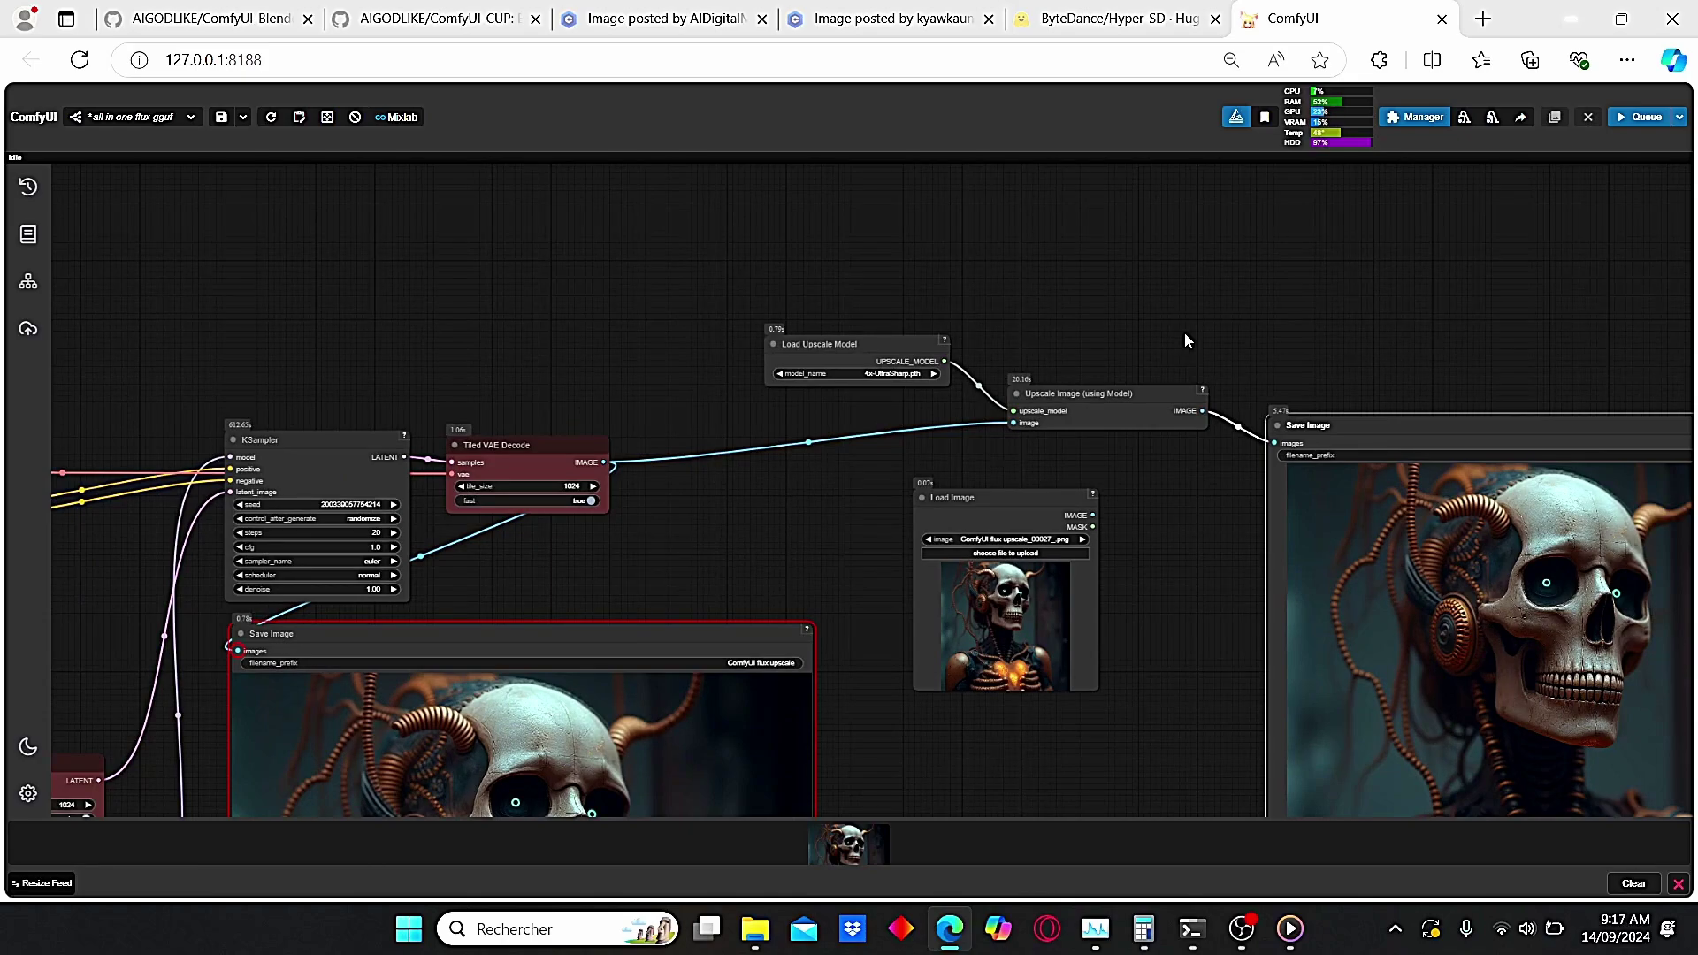
scroll(728, 340, down, 3)
drag(585, 382, 1032, 392)
scroll(1092, 456, up, 4)
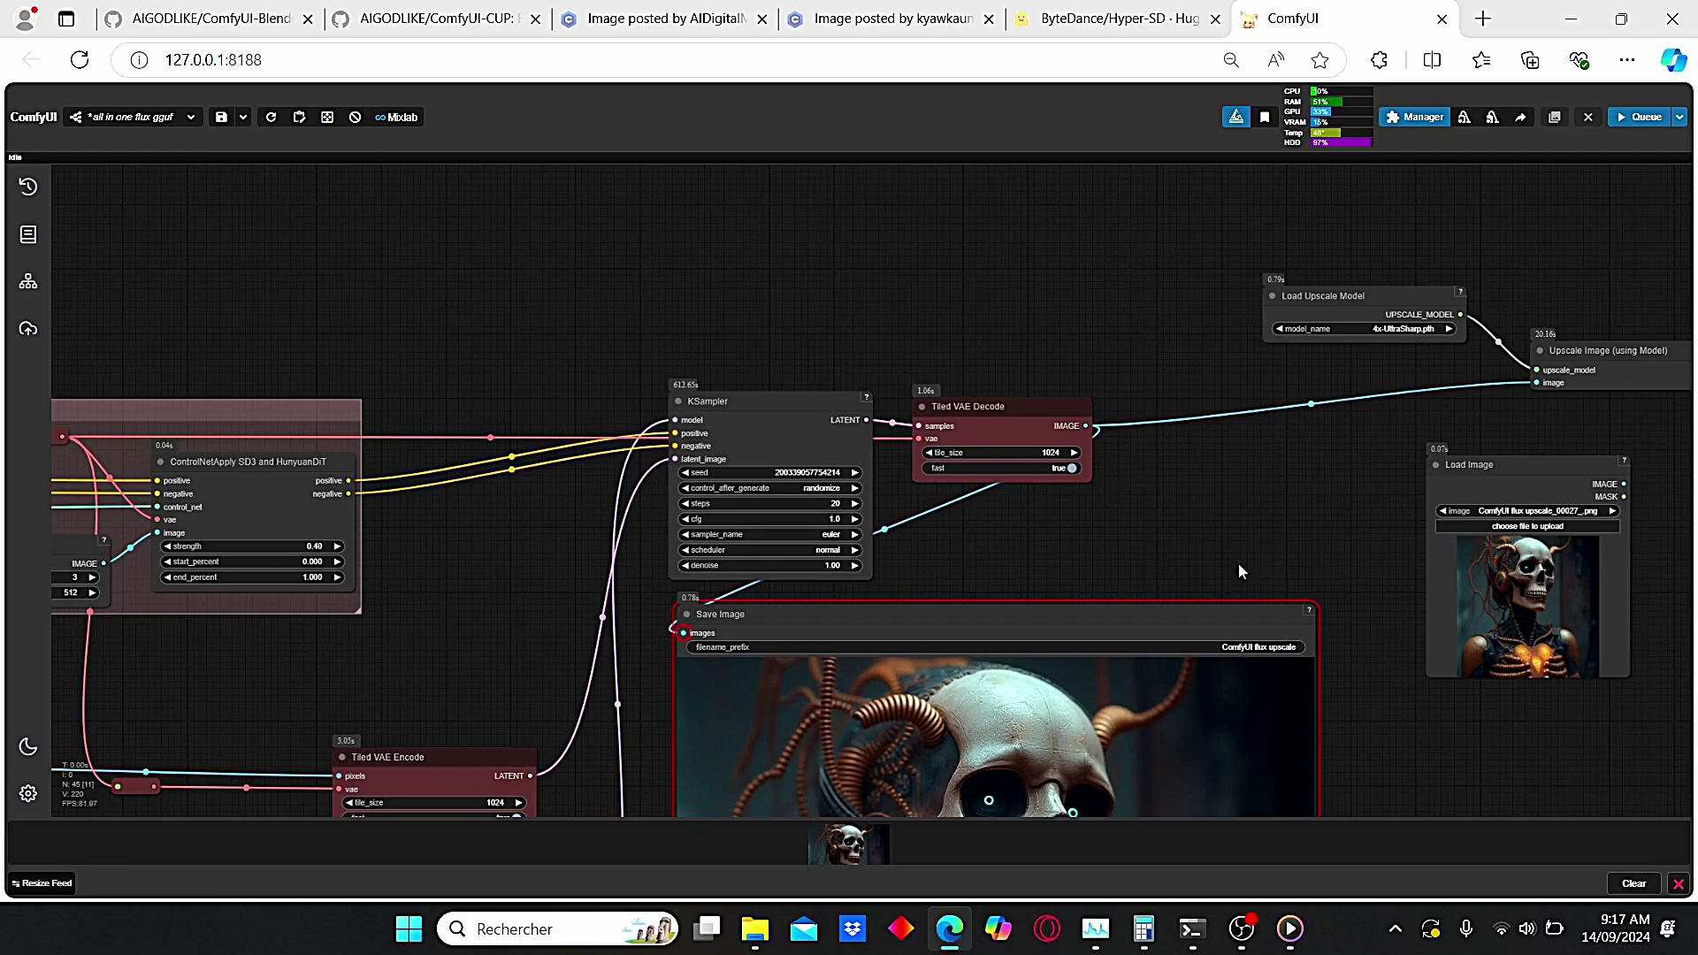
scroll(1316, 479, down, 1)
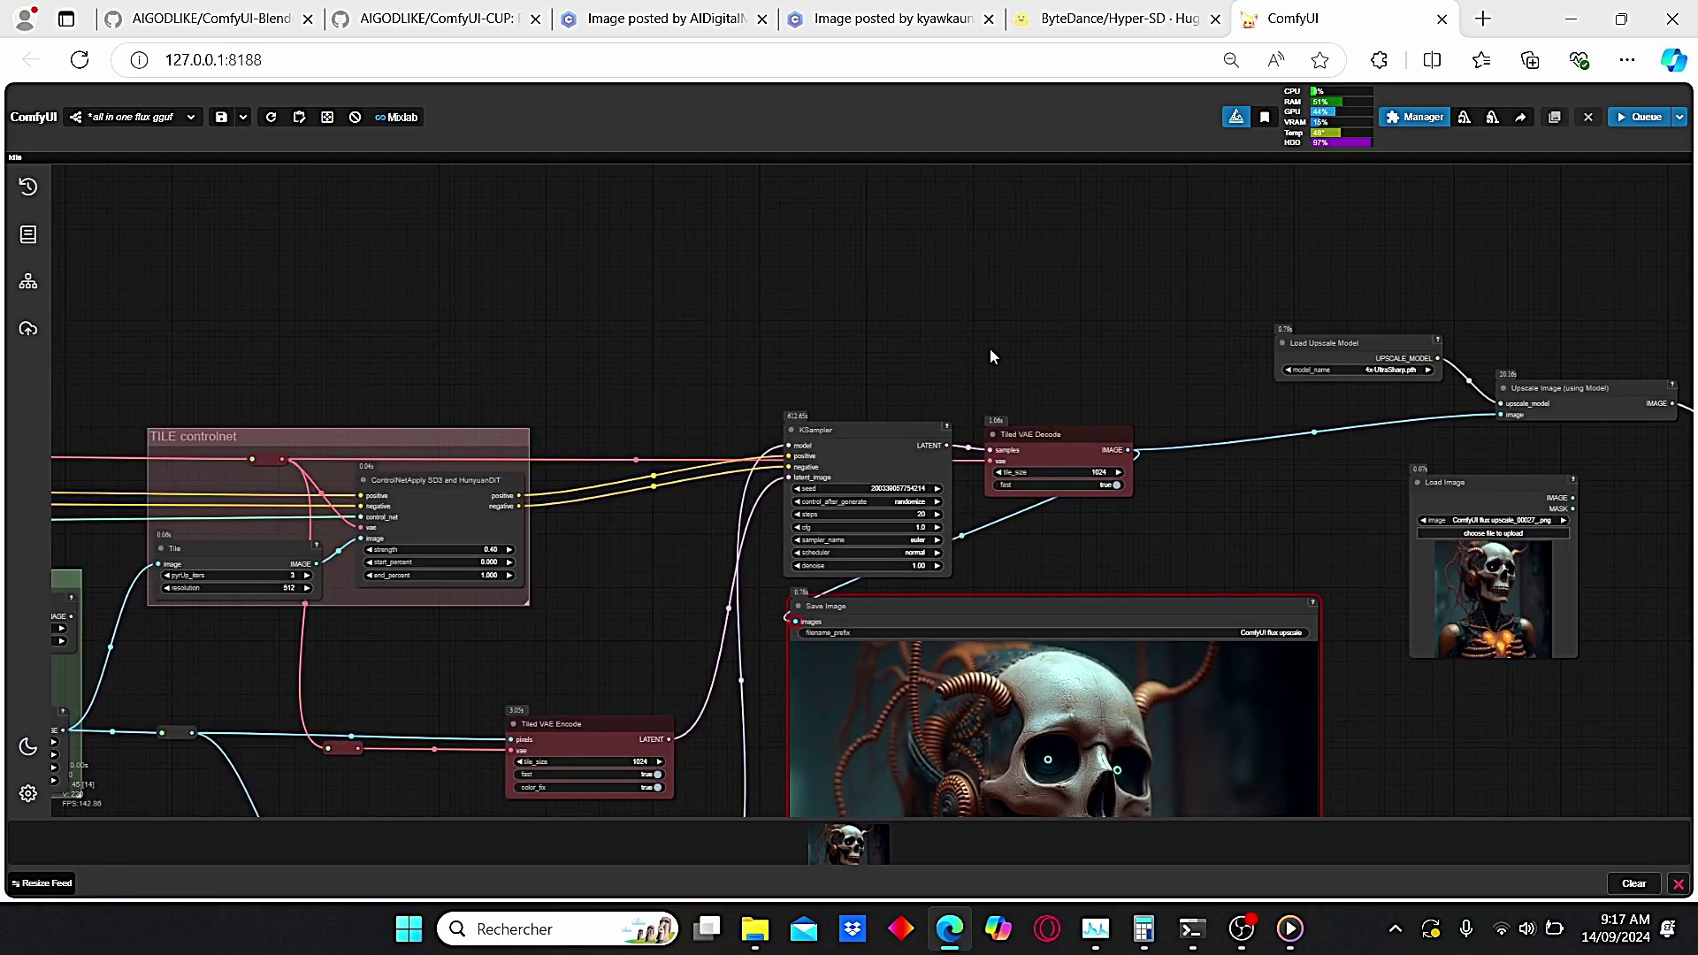